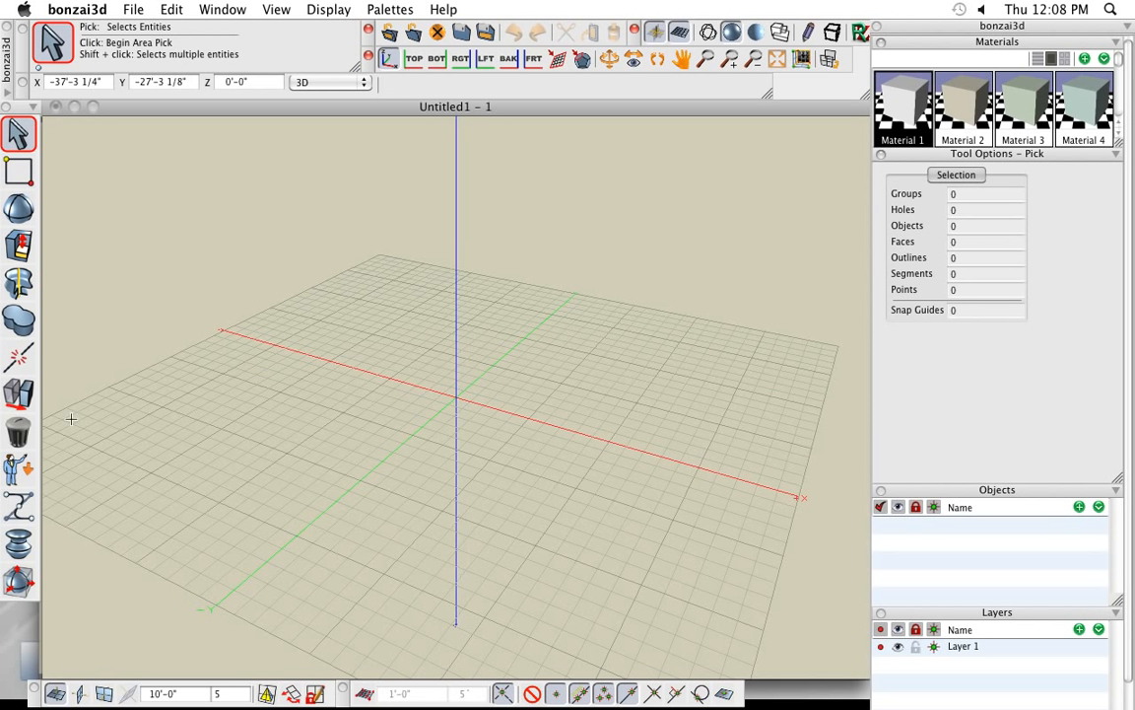
mouse_move(21, 174)
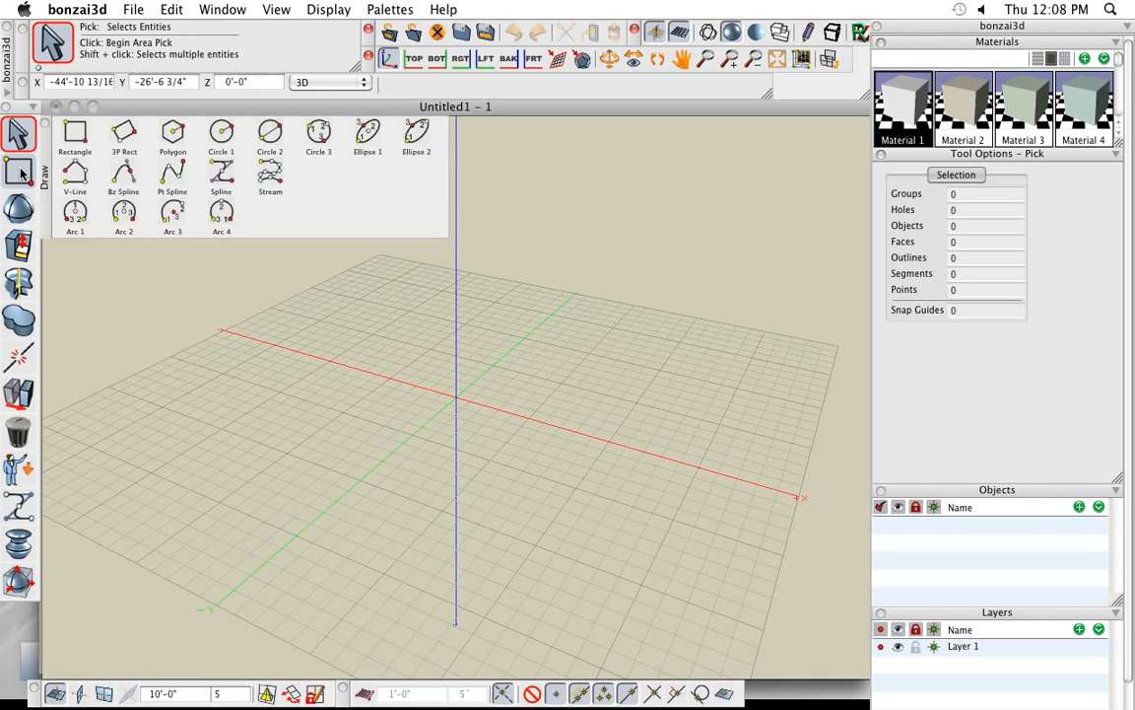
mouse_move(19, 283)
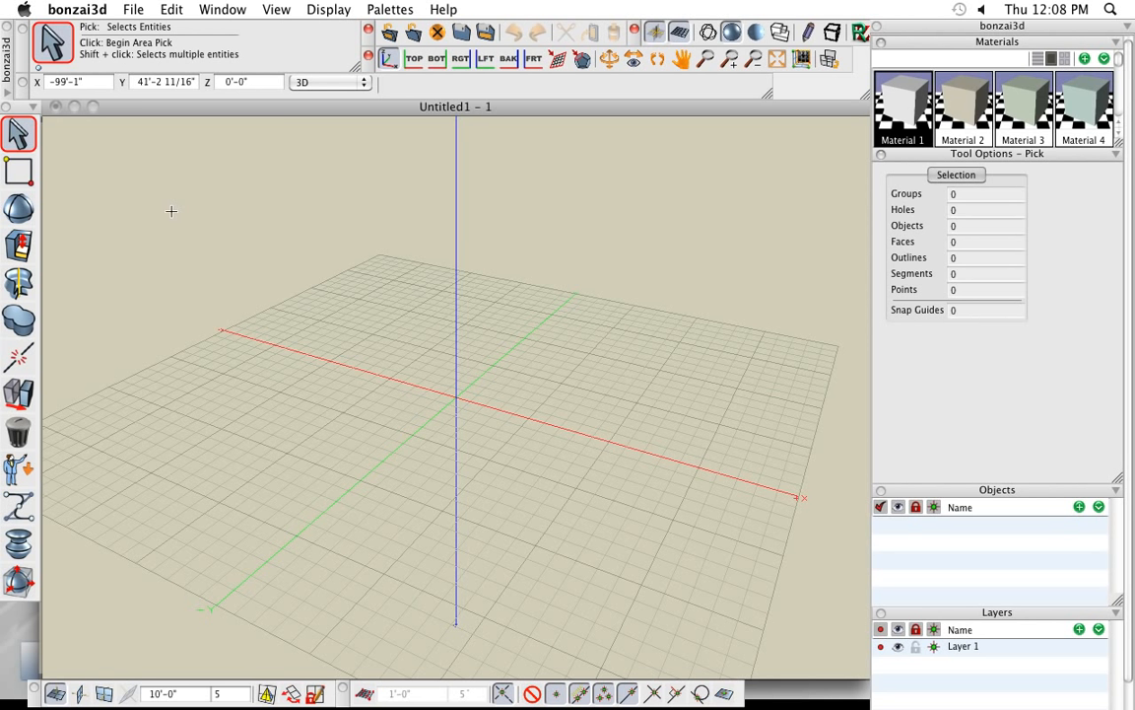
- Import 1st floor plan.dwg from the Desktop with project units in inches and format units as in the current project
click(136, 10)
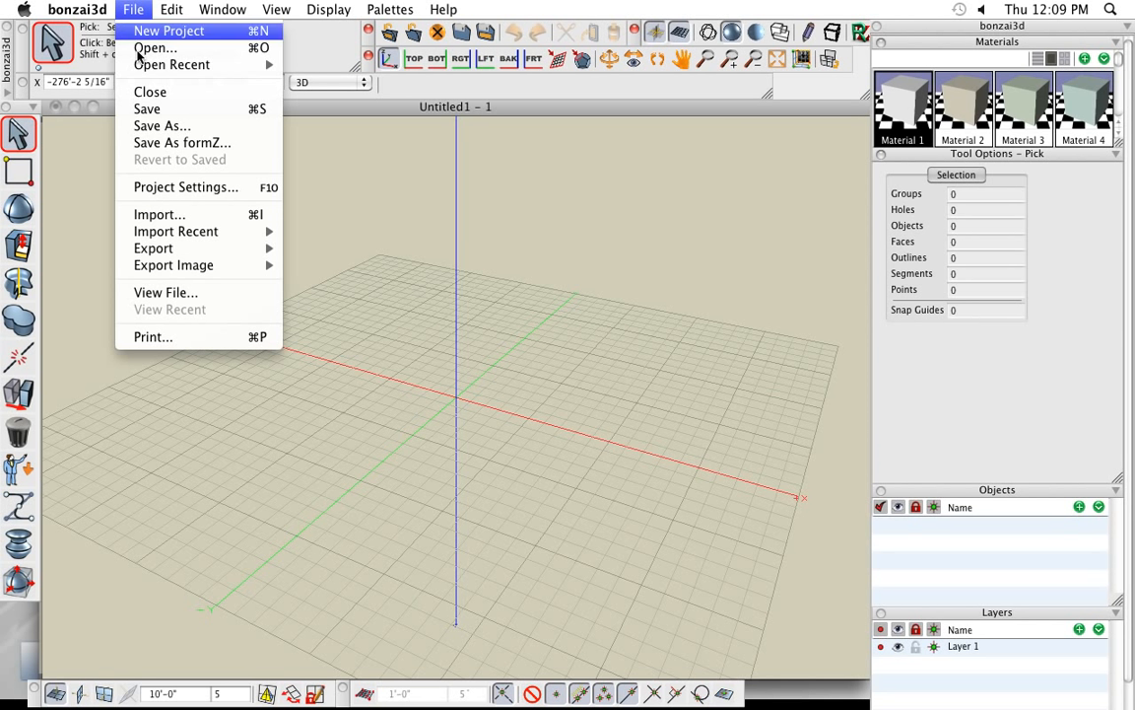
click(191, 215)
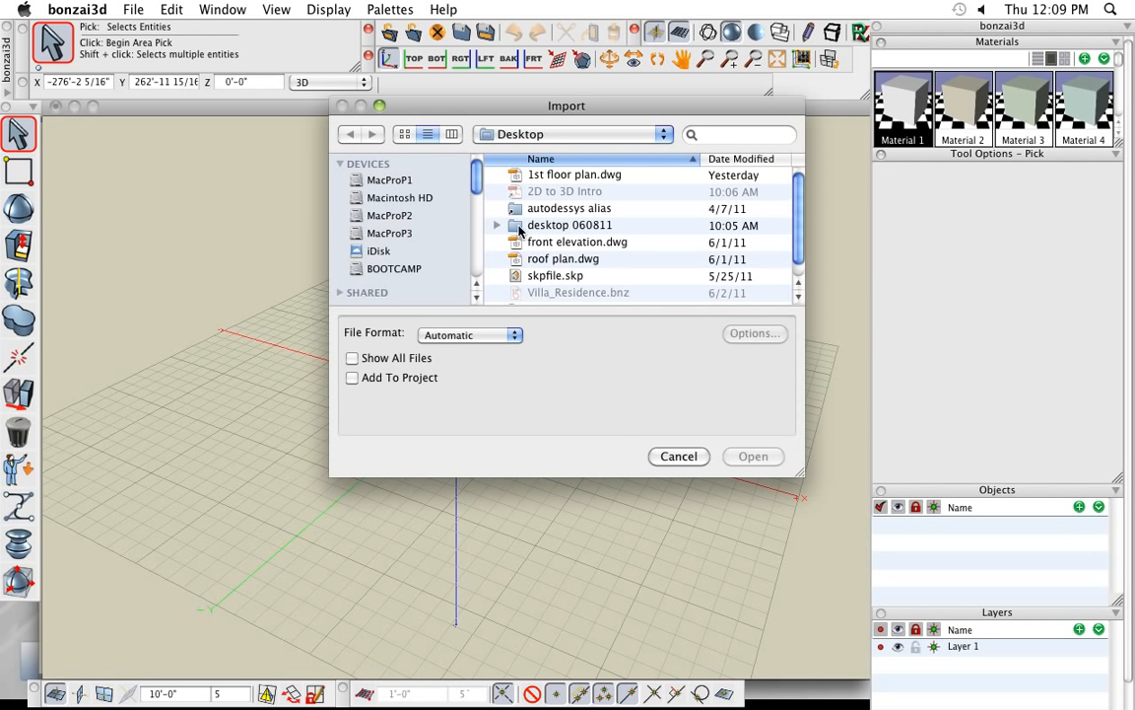
click(578, 176)
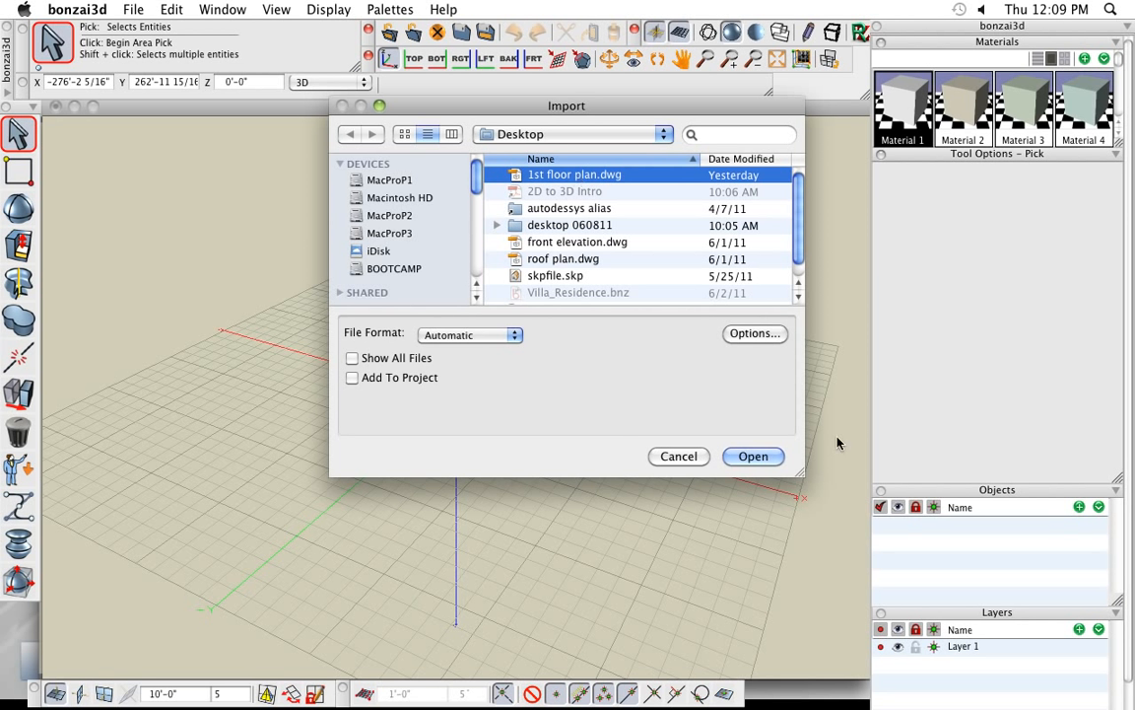
click(772, 458)
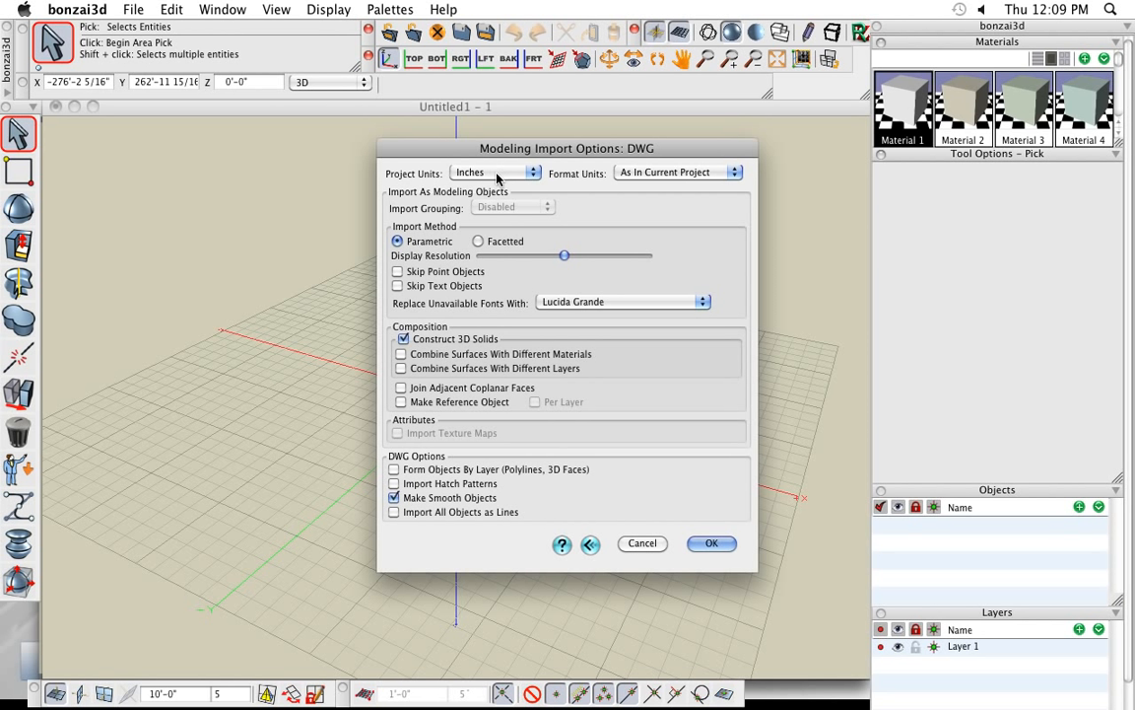
click(665, 174)
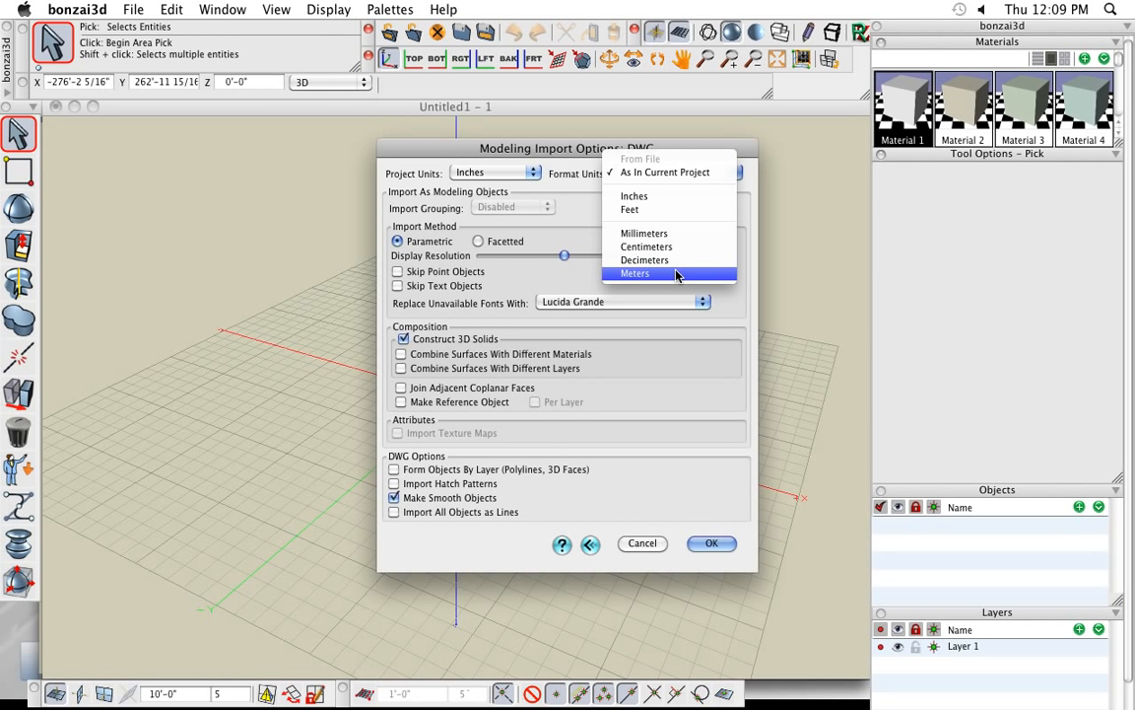
click(679, 161)
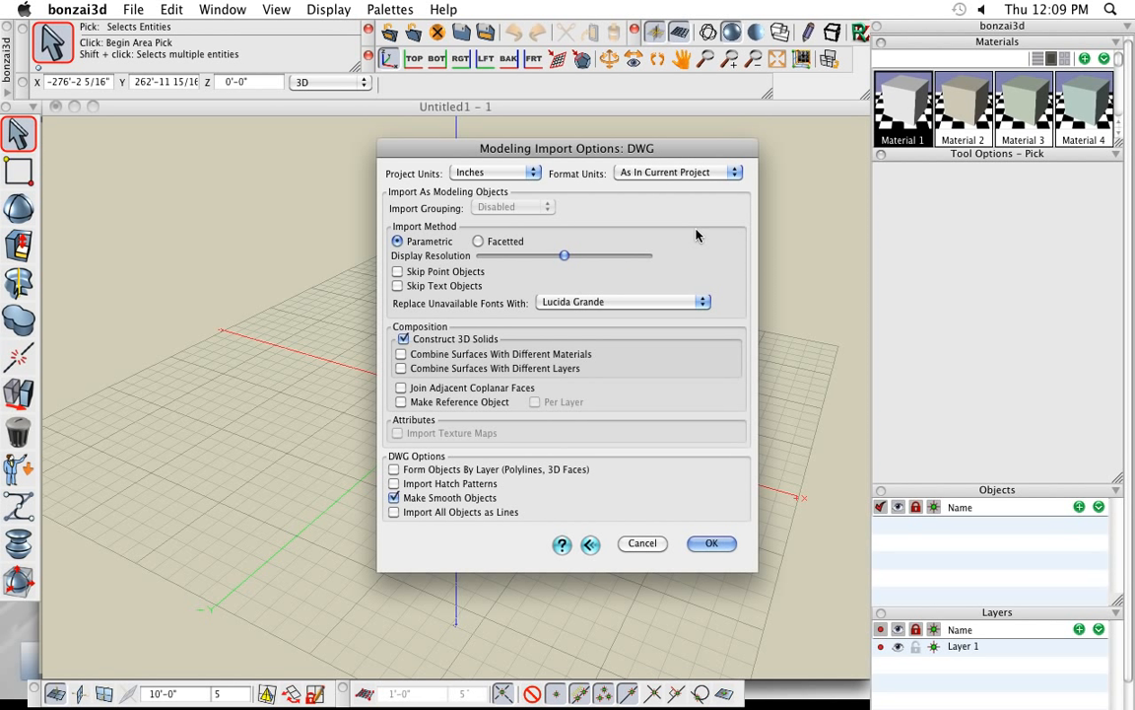
click(711, 547)
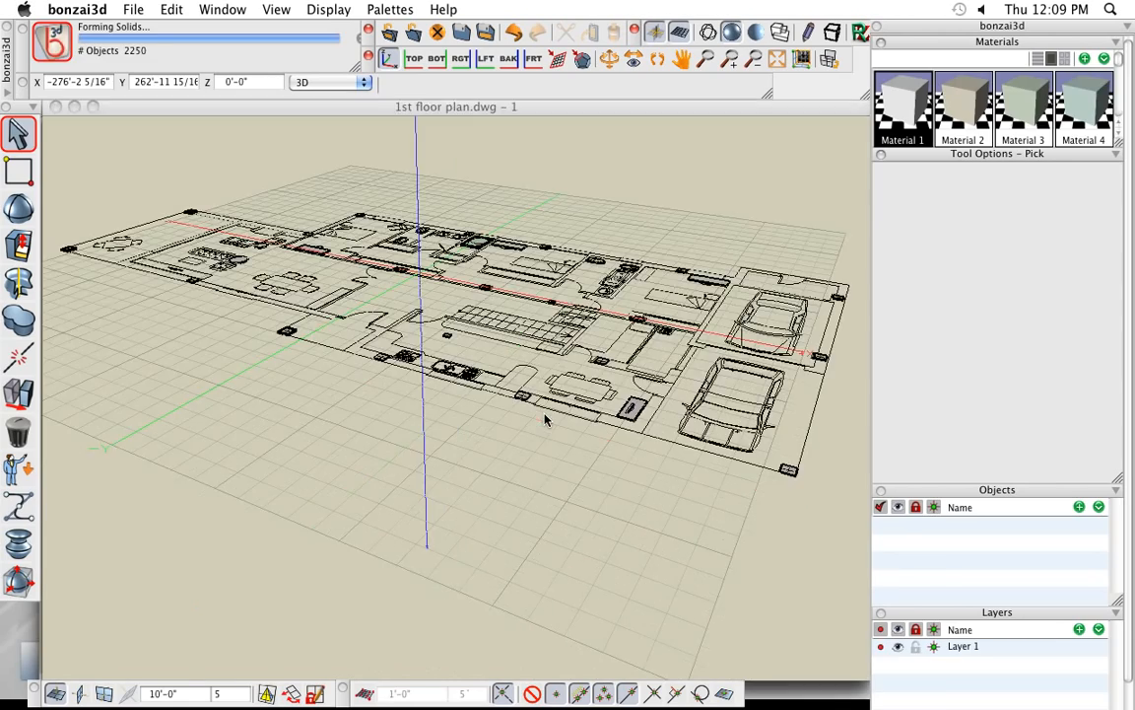
- Measure the width of the door opening between the wall end and the wall beside the staircase
scroll(427, 421, down, 2)
middle_drag(557, 511, 557, 517)
middle_drag(434, 296, 486, 437)
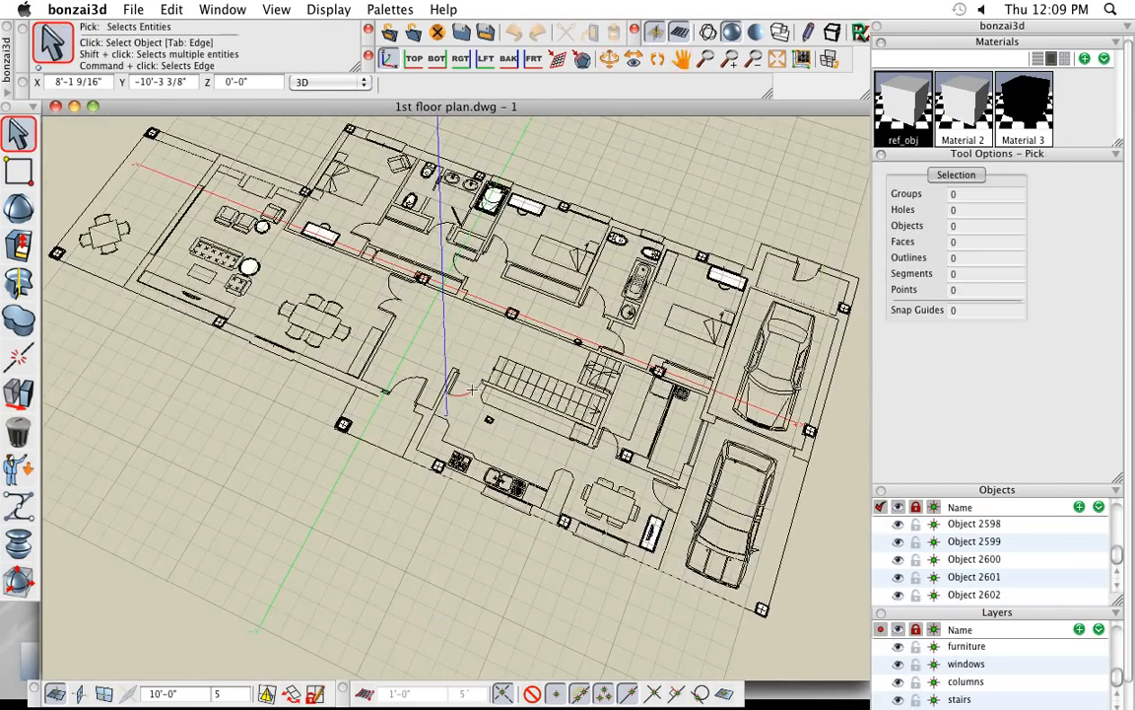
scroll(475, 390, up, 4)
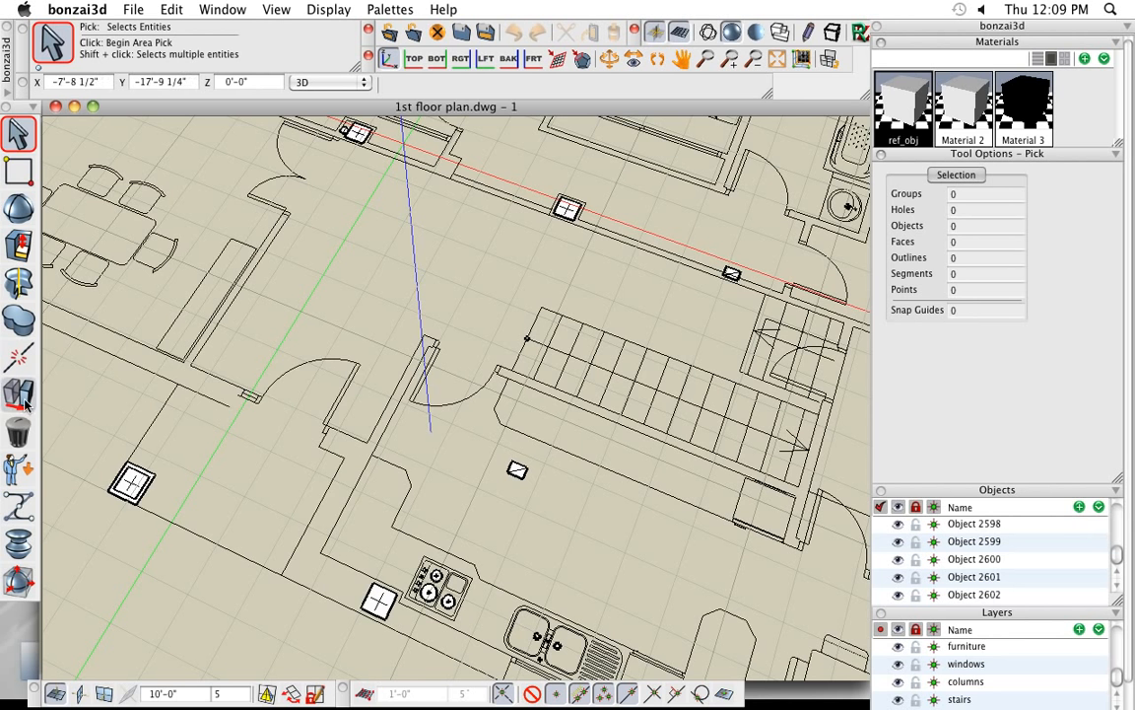
mouse_move(19, 439)
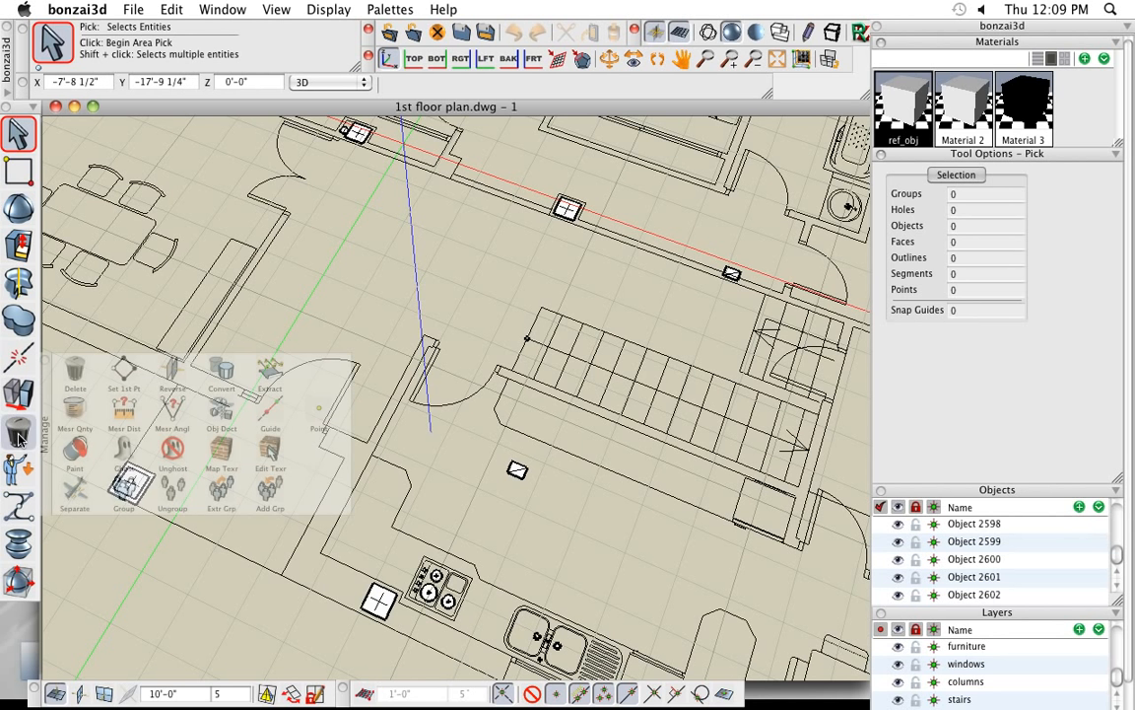
click(131, 415)
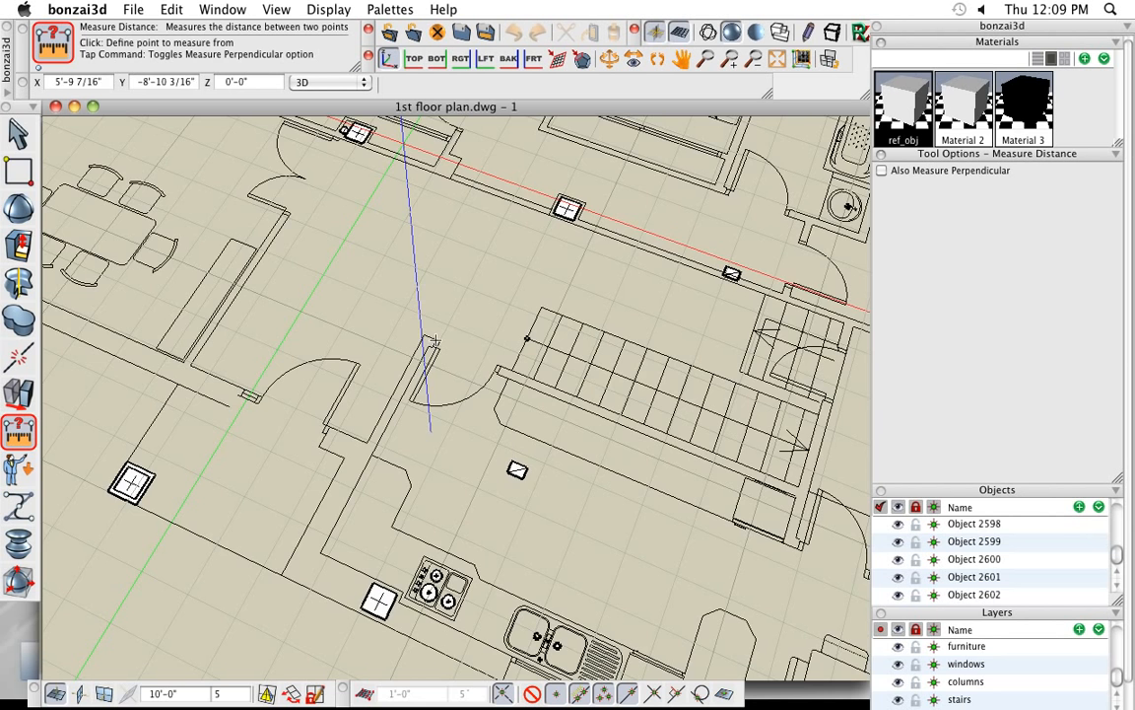
scroll(431, 351, up, 5)
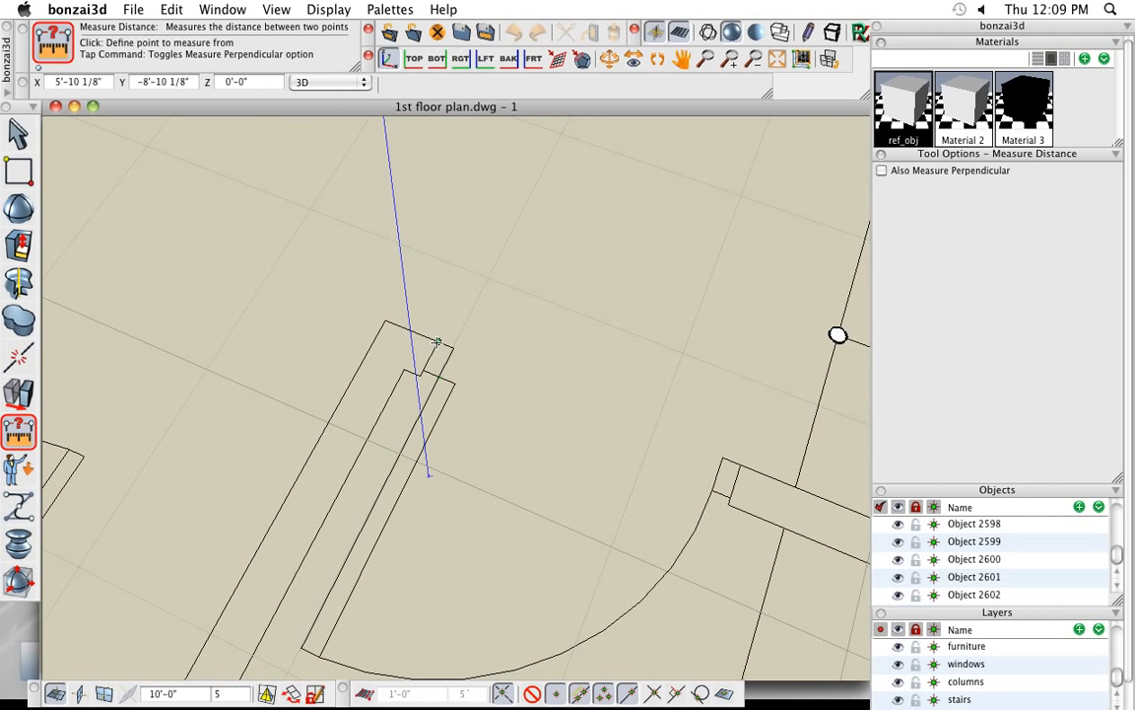
click(442, 342)
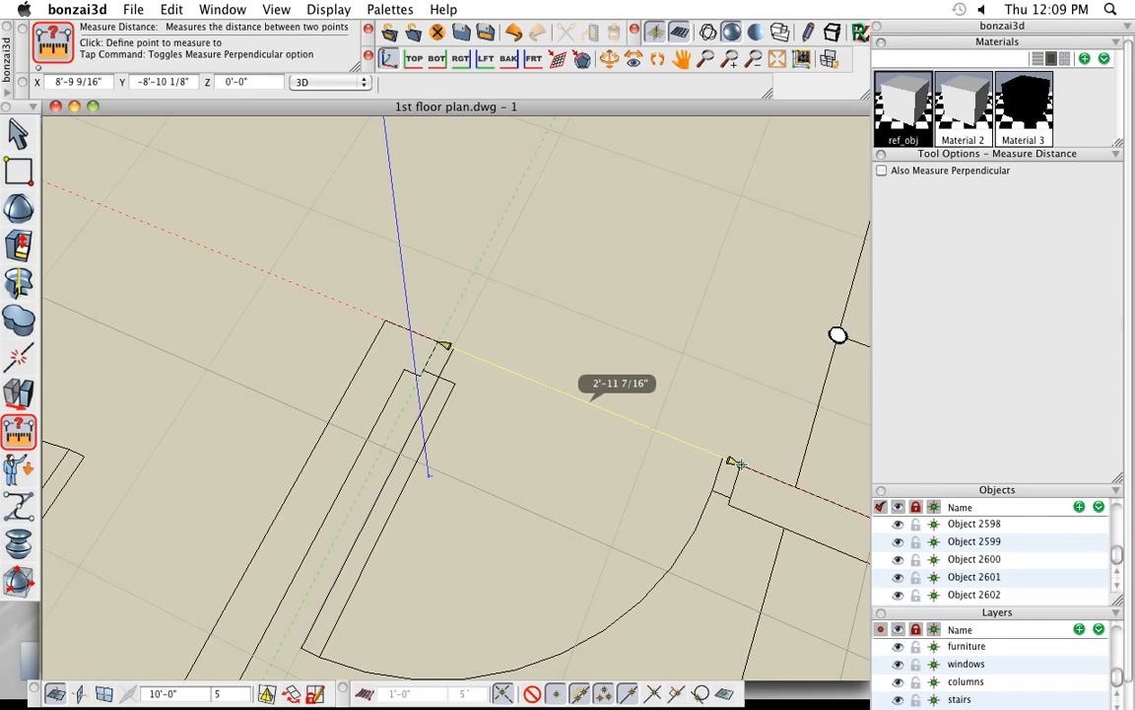
click(582, 414)
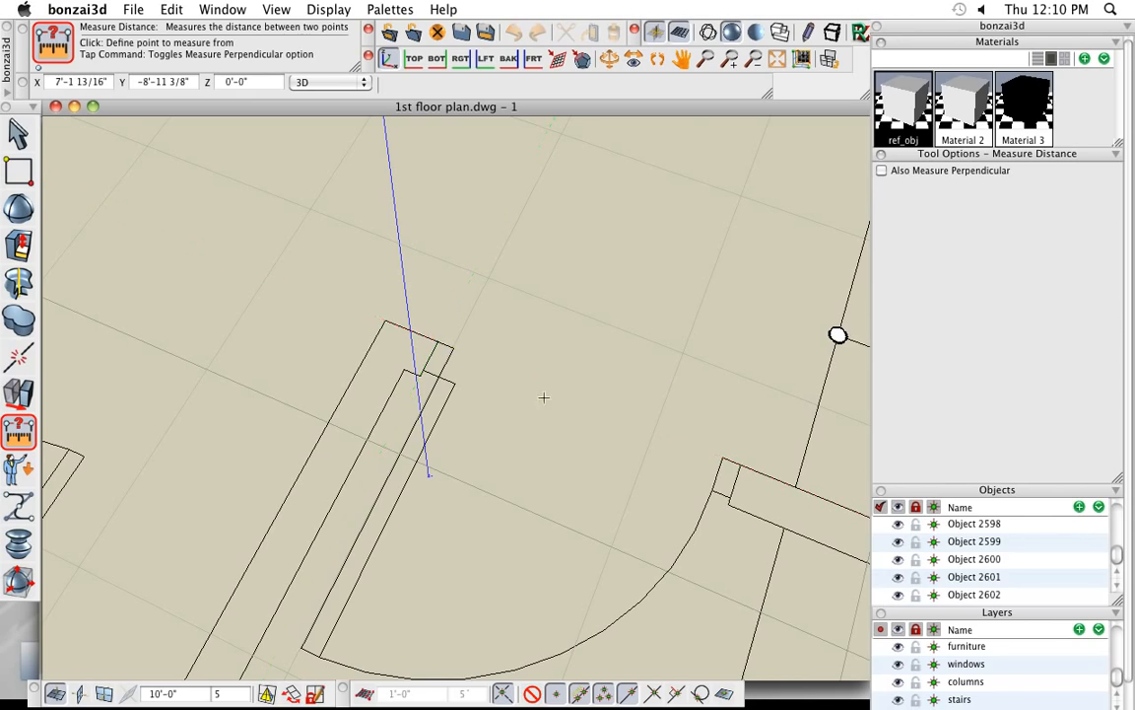
- Examine the whole imported floor plan from several distances and angles
scroll(532, 395, down, 3)
scroll(531, 395, down, 10)
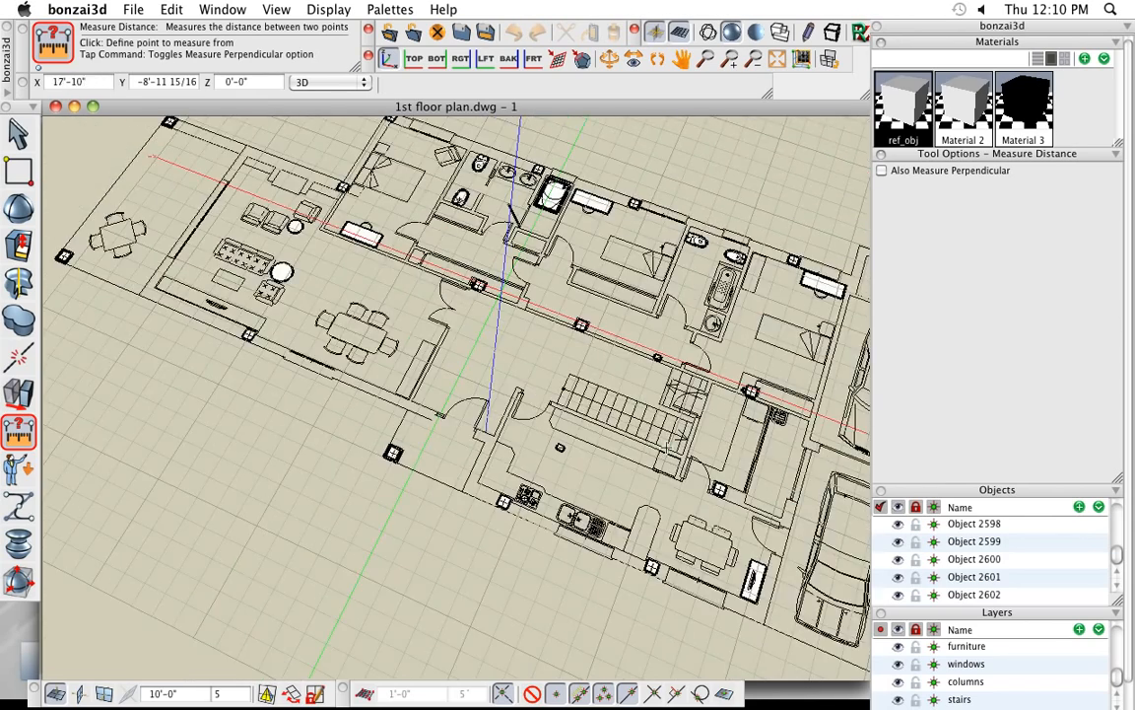
middle_drag(601, 403, 674, 400)
middle_drag(498, 371, 433, 347)
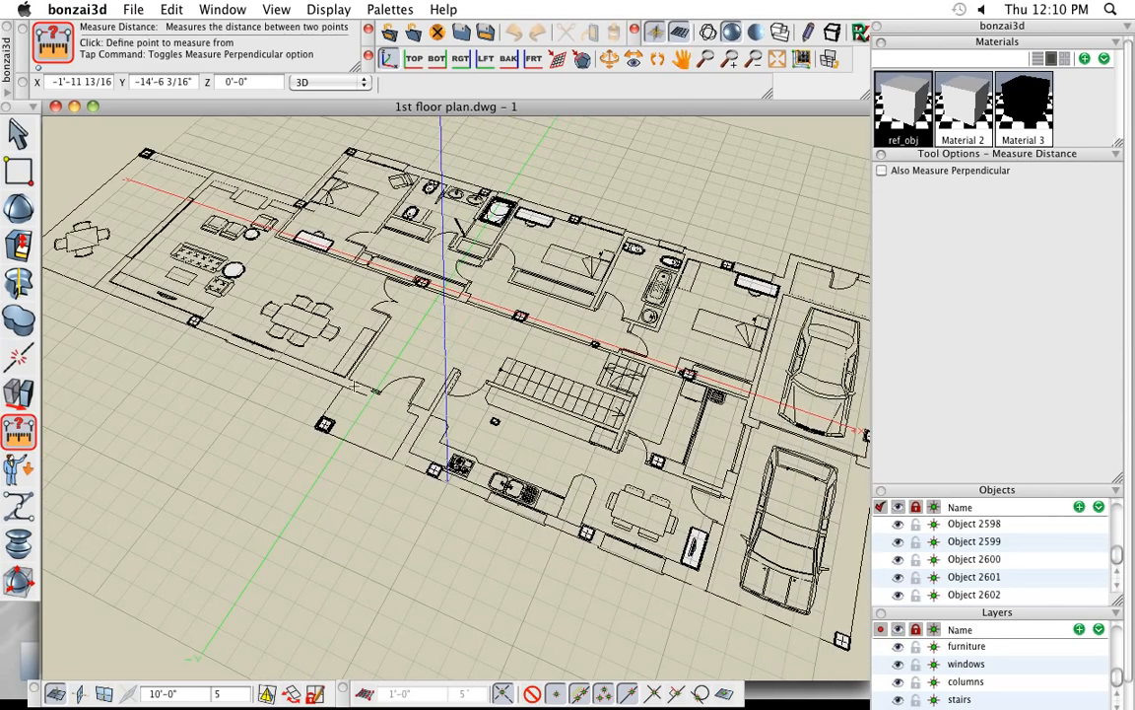
scroll(326, 360, down, 3)
middle_drag(603, 394, 663, 424)
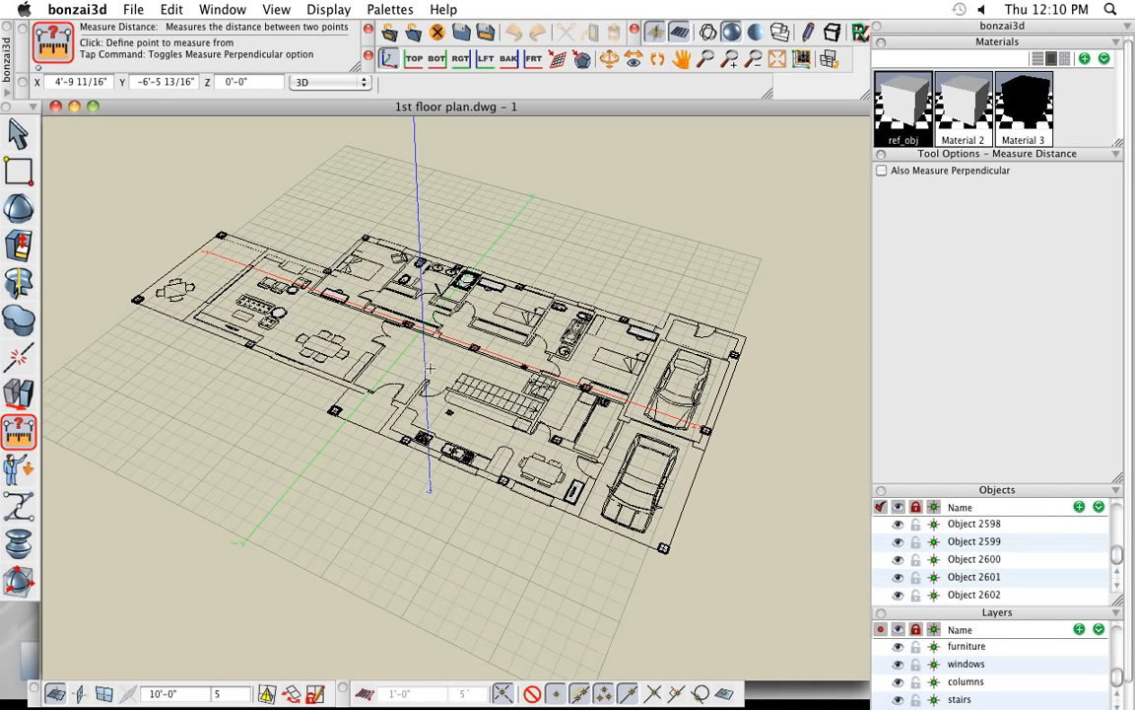
scroll(388, 329, up, 3)
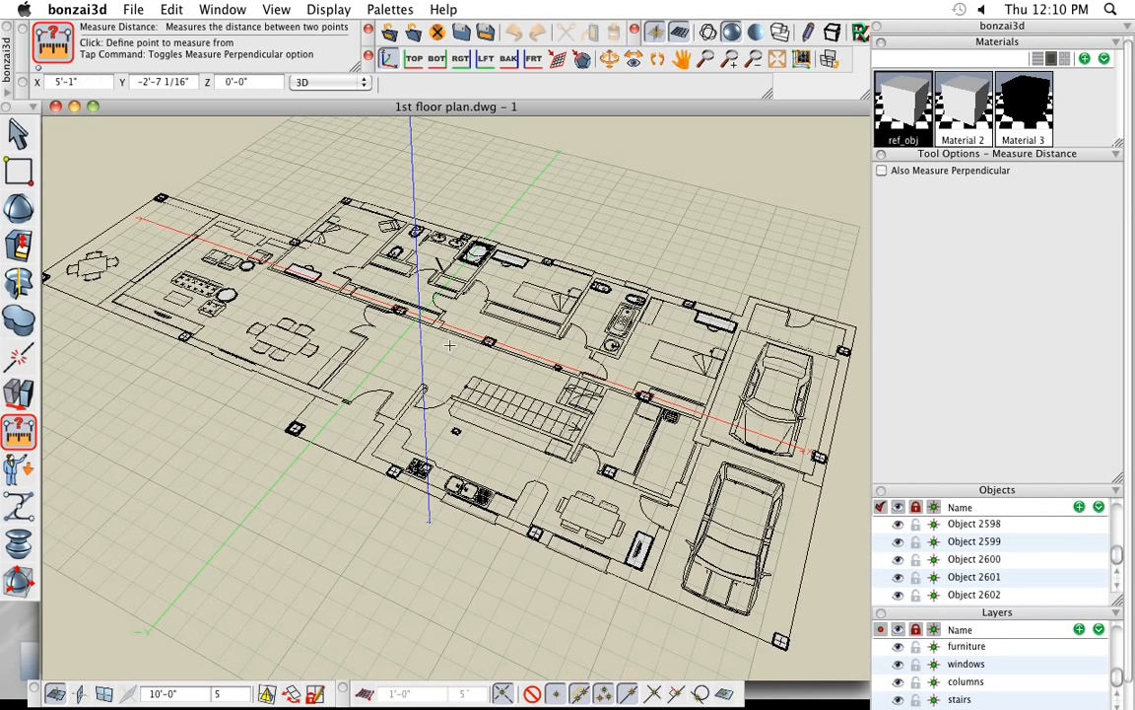
scroll(450, 345, down, 2)
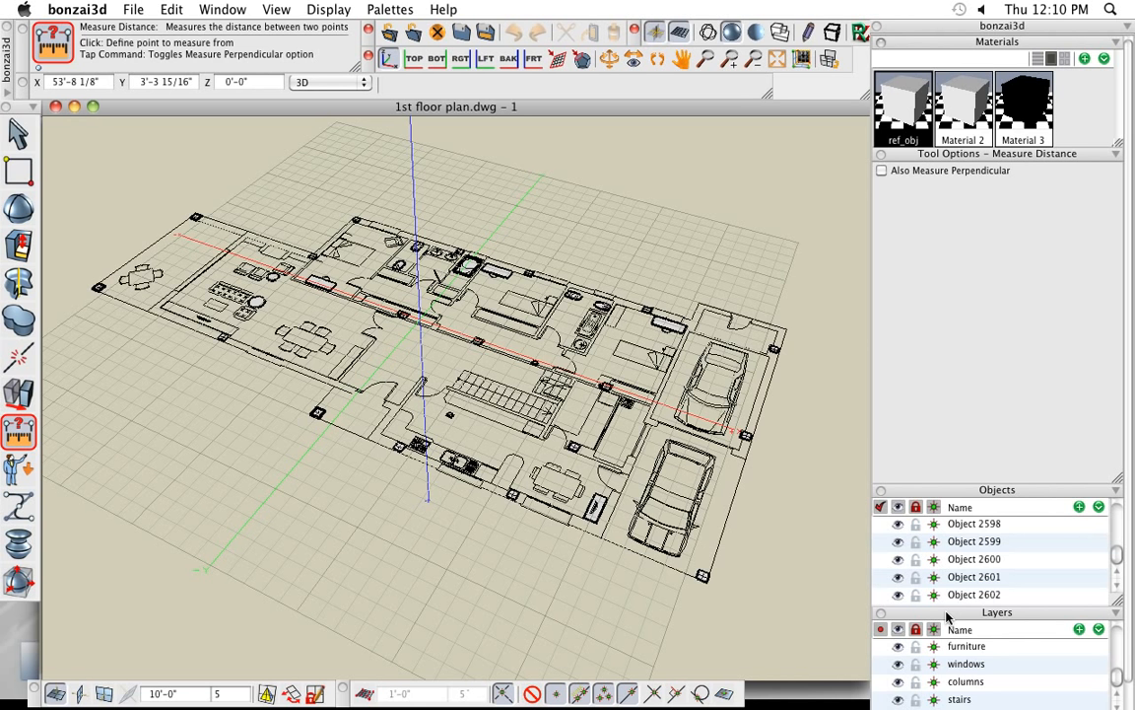
- Close the Objects palette to expand the layer list, and leave only the walls layer visible and active
click(881, 492)
drag(1119, 603, 1115, 680)
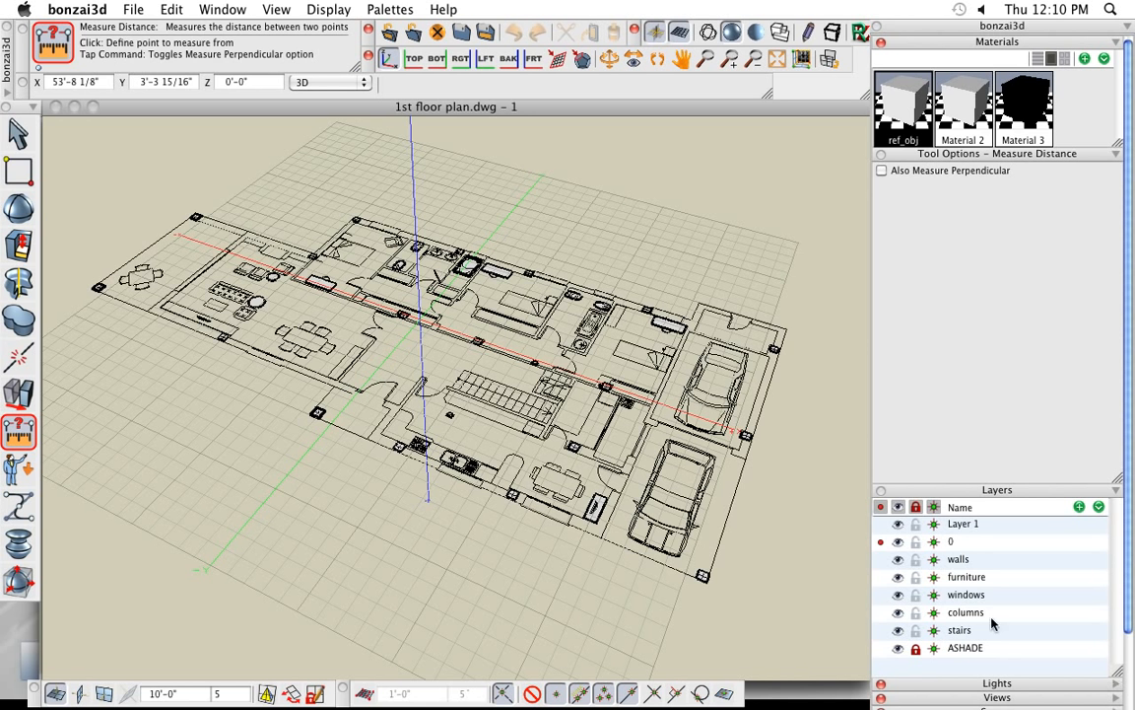
click(880, 559)
click(898, 523)
click(898, 541)
click(898, 594)
click(898, 630)
click(898, 648)
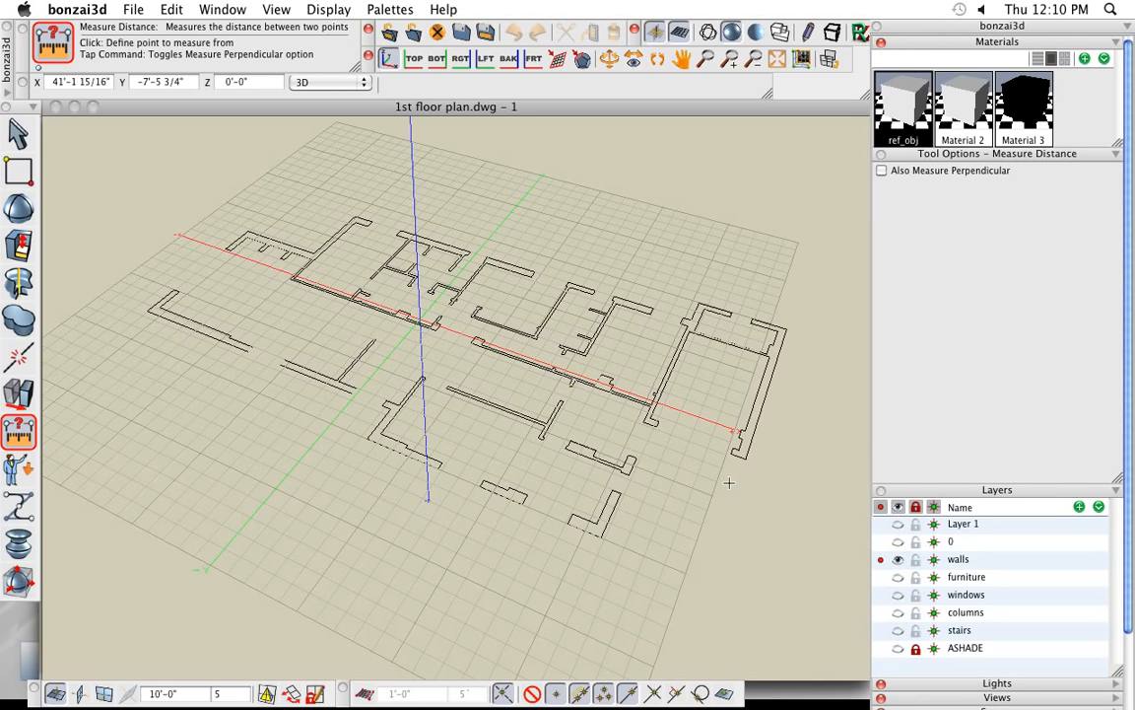
- Extrude the short inner edge of the L-shaped wall outline at the plan's front corner to about 5'-11 3/4", perpendicular to surface
middle_drag(470, 436, 509, 450)
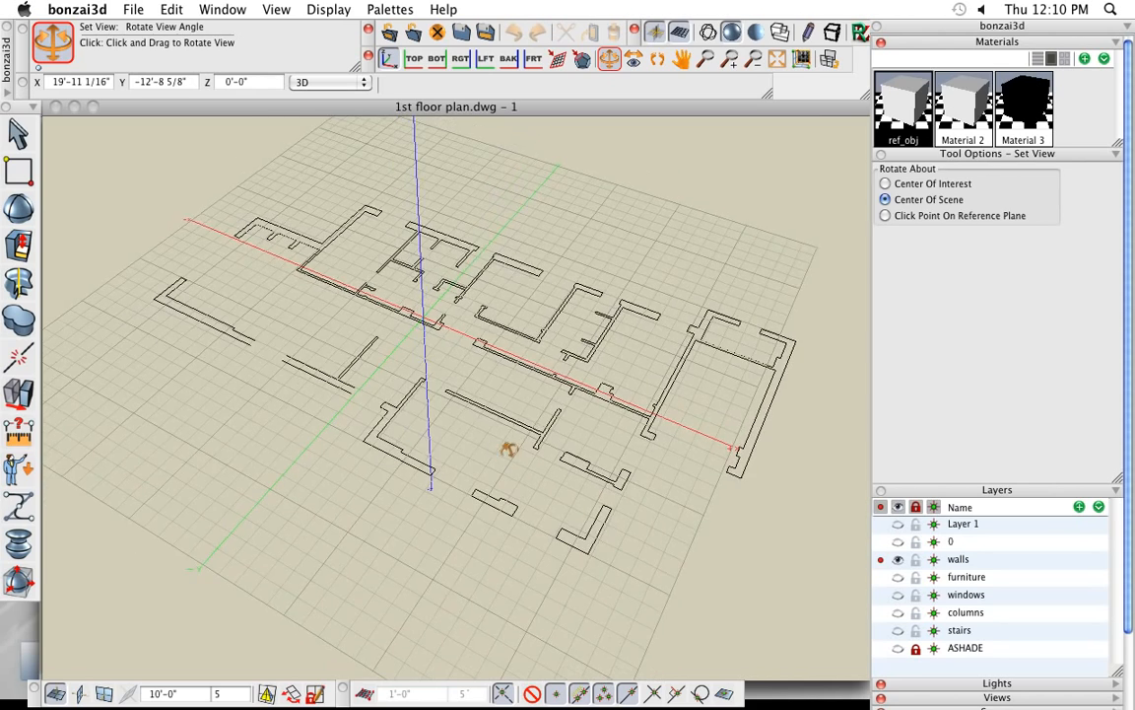
scroll(602, 532, up, 8)
middle_drag(613, 540, 603, 507)
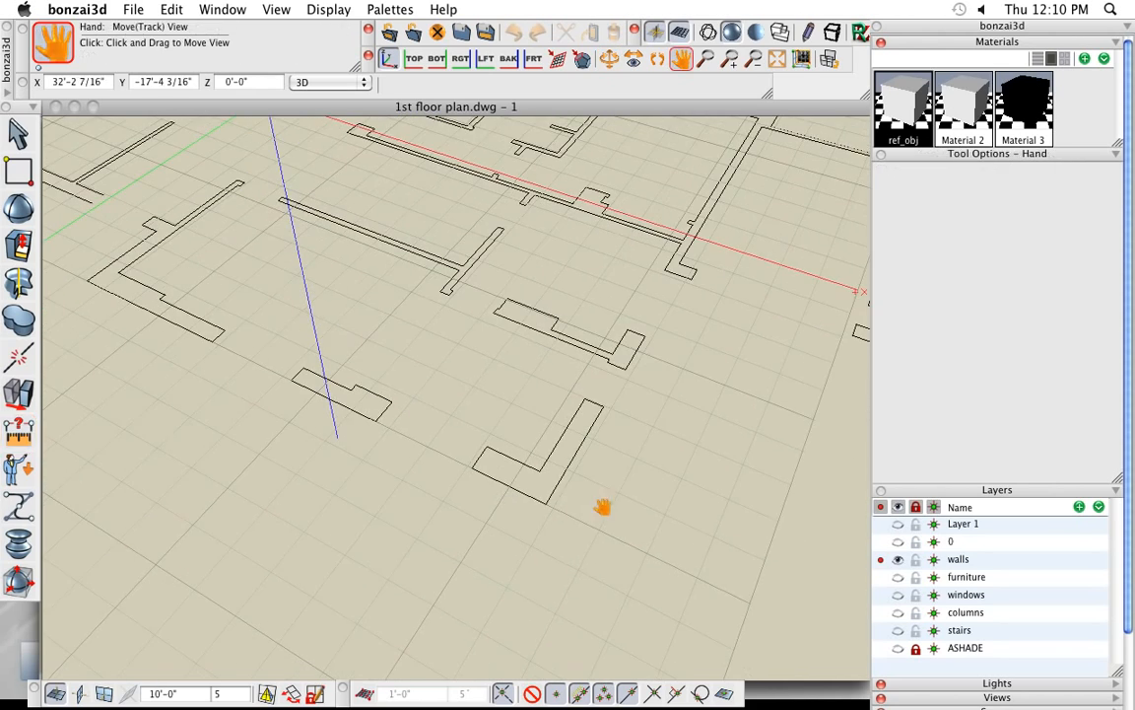
scroll(550, 484, up, 2)
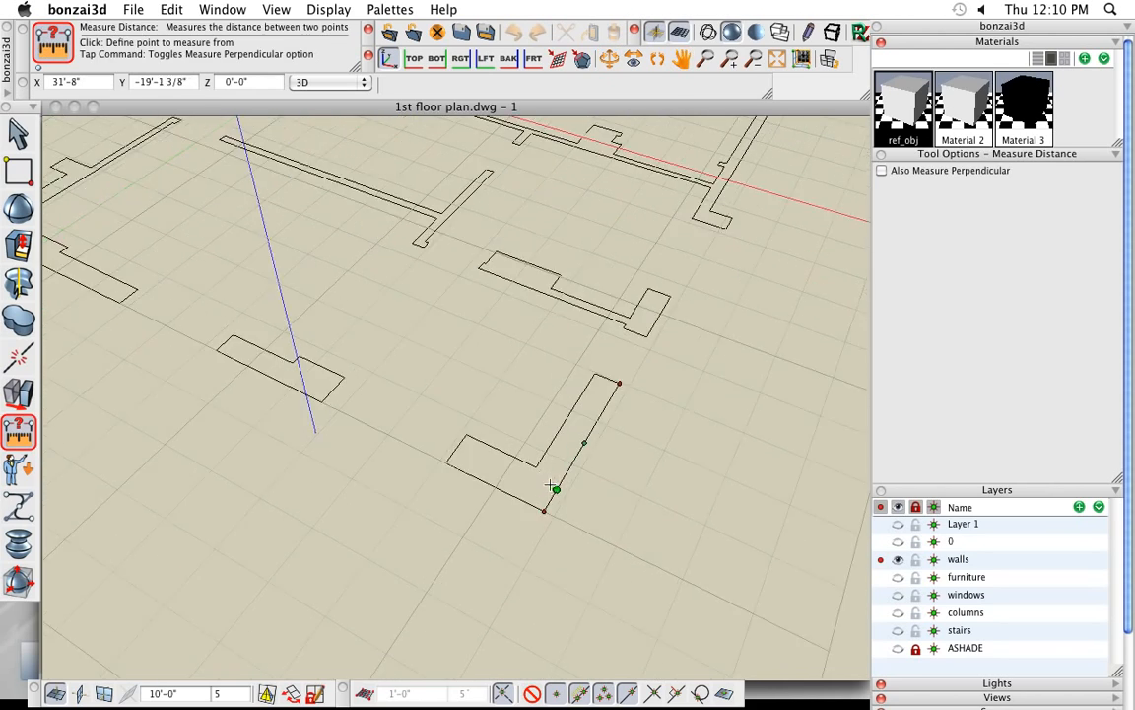
scroll(550, 485, down, 2)
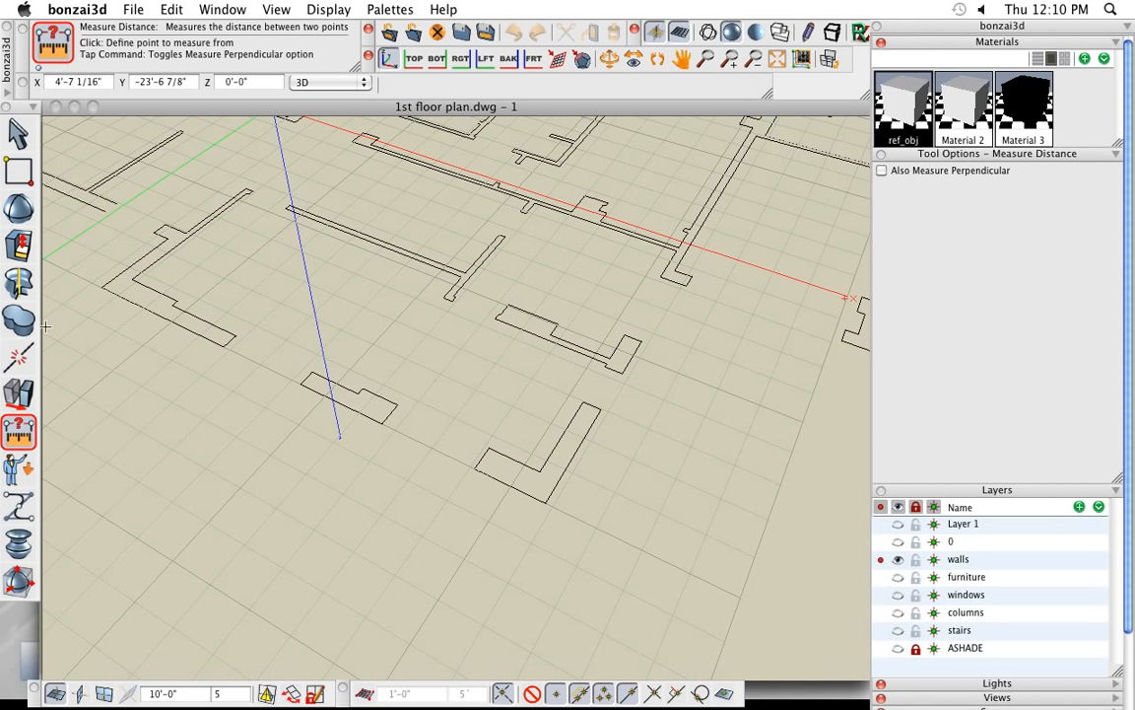
click(36, 253)
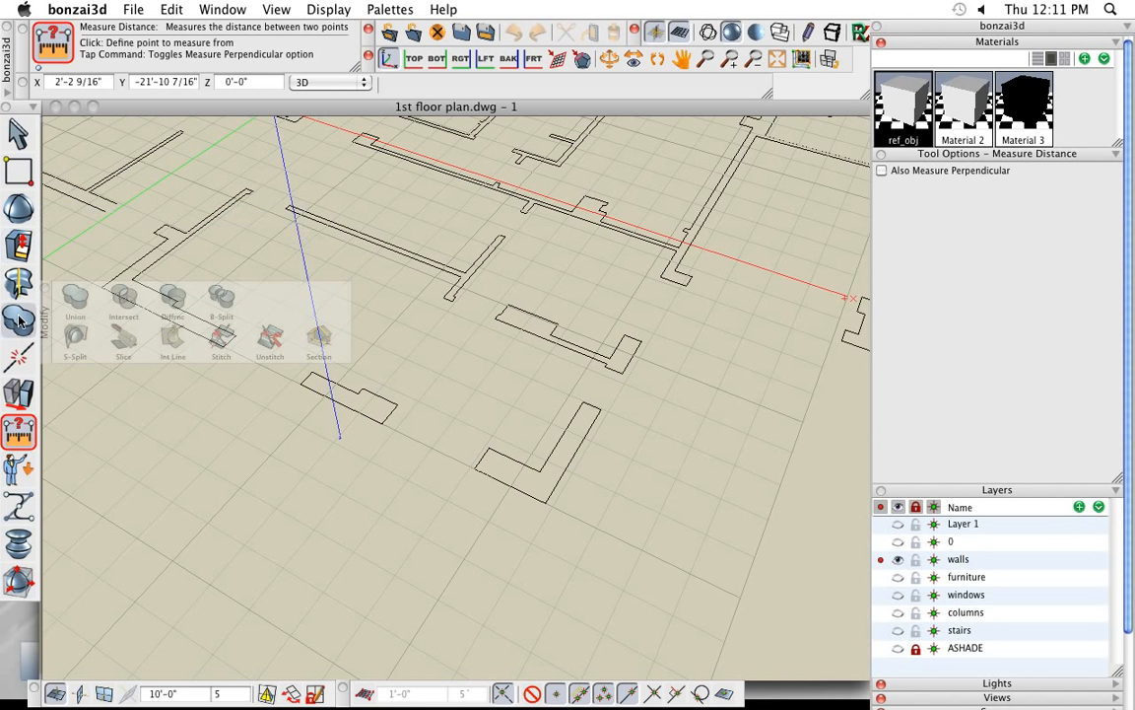
mouse_move(20, 283)
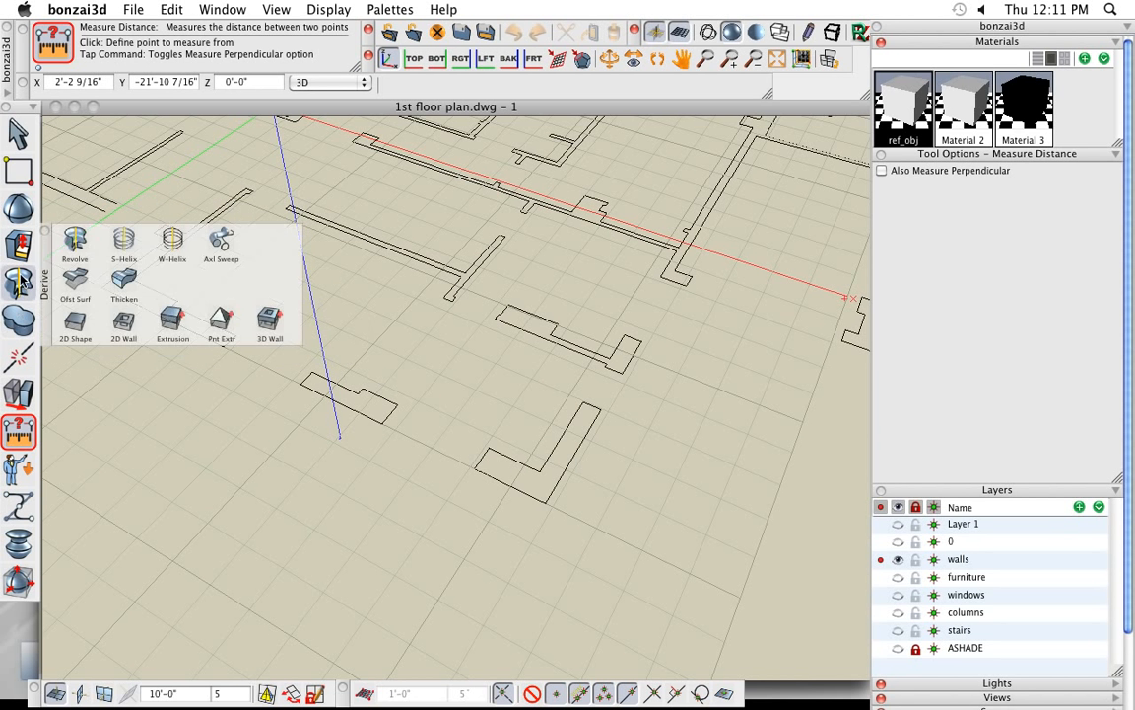
click(172, 317)
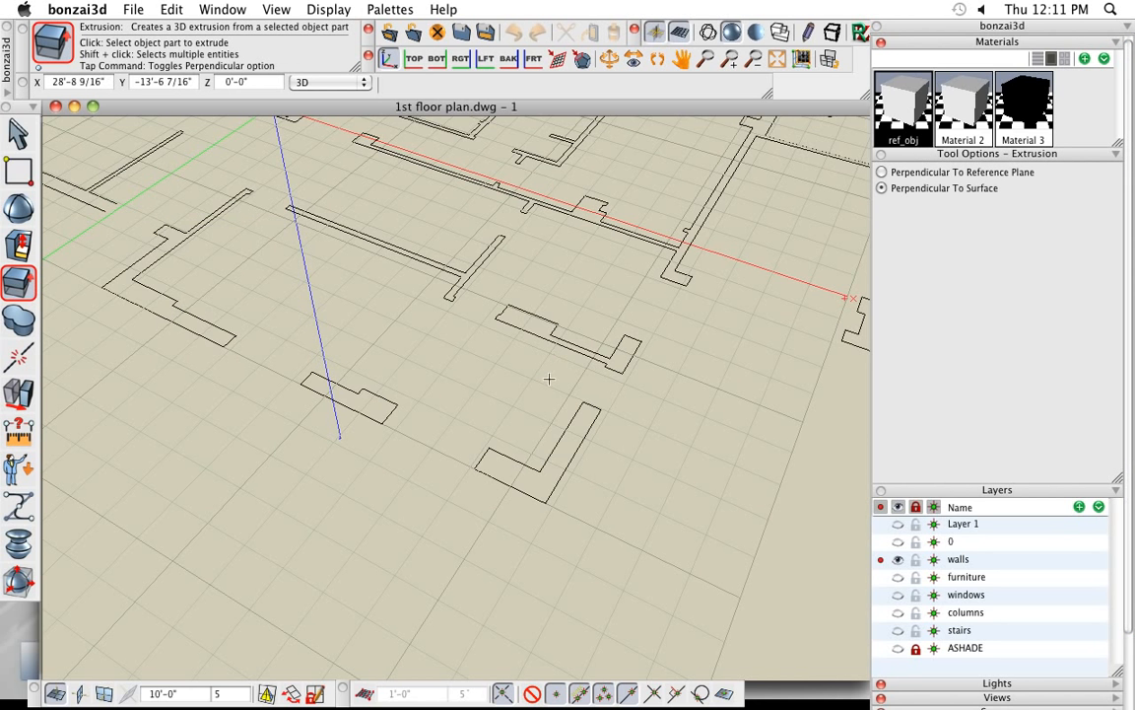
scroll(549, 378, down, 2)
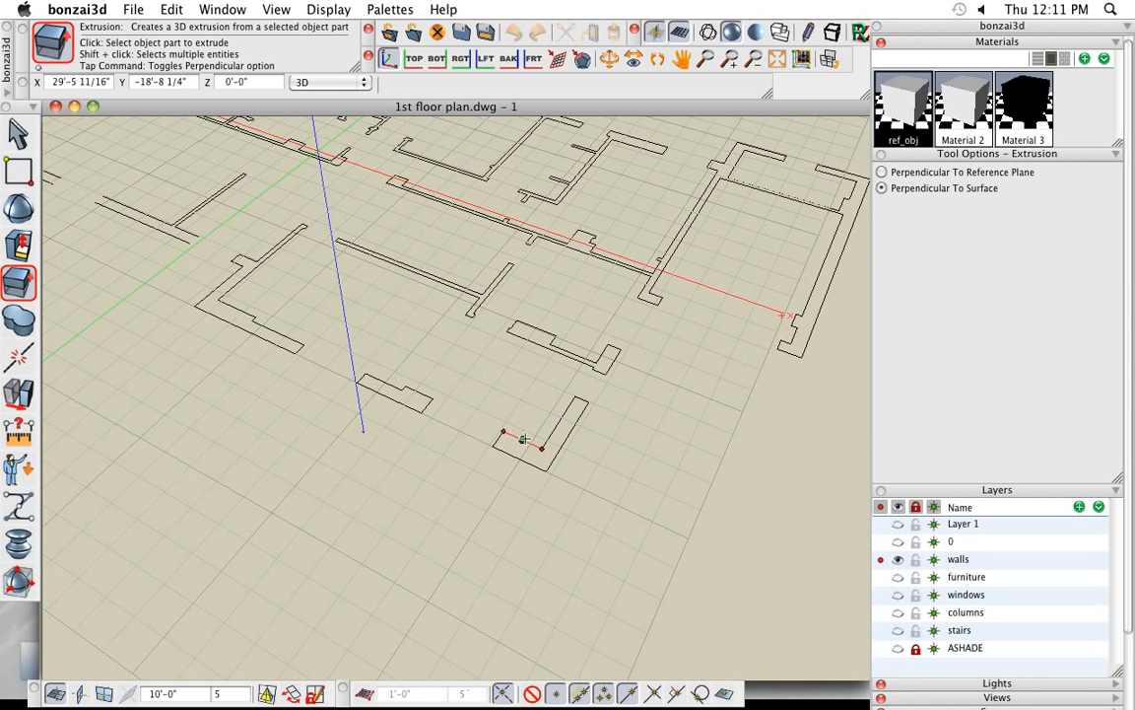
click(523, 439)
click(522, 369)
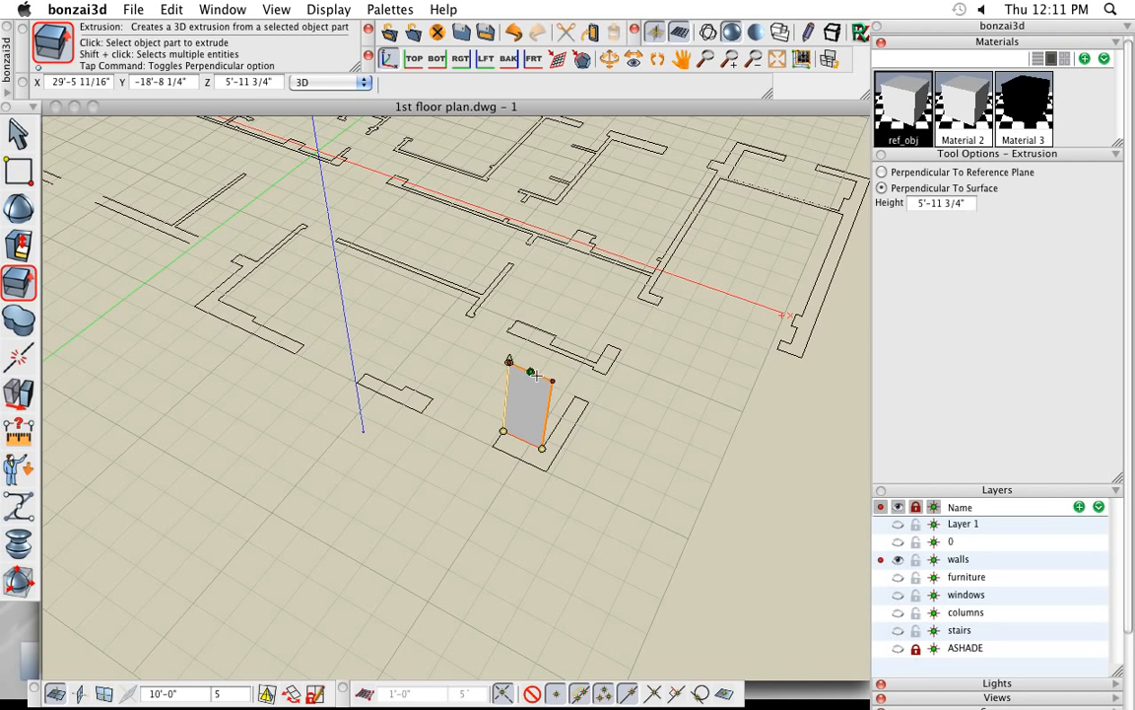
- Extrude the L-shaped outline's long inner edge to about 4'-0 9/16" and its short outer edge to about 5'-5 3/4"
click(559, 423)
click(569, 375)
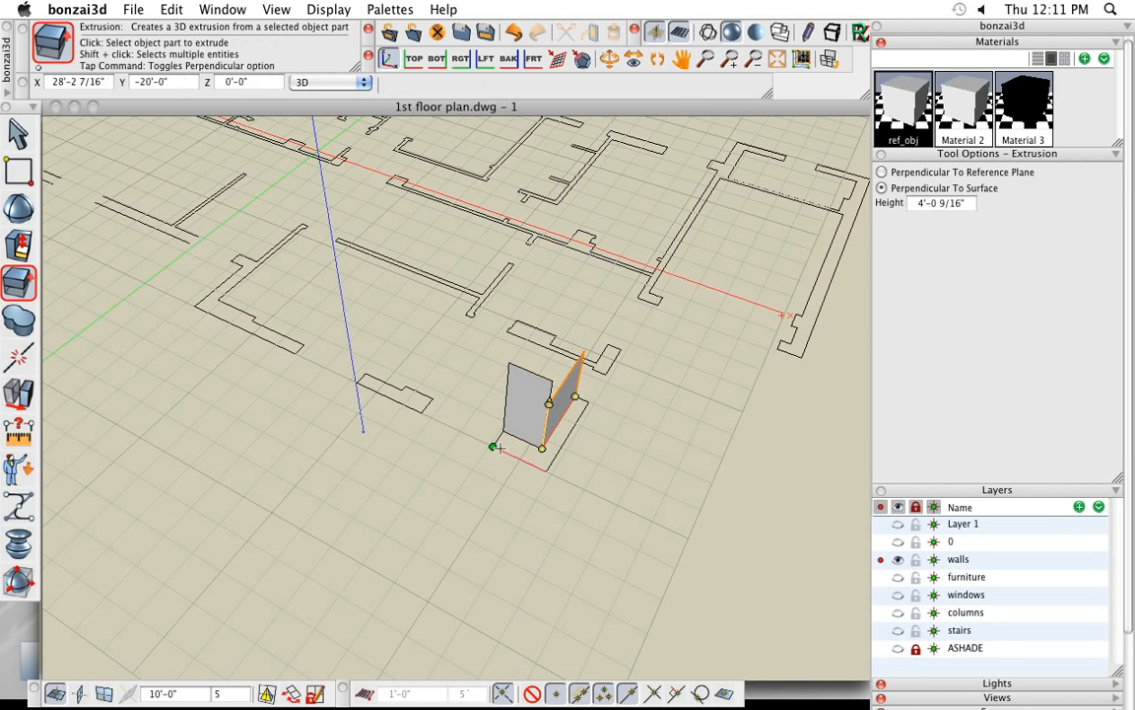
click(499, 446)
click(500, 377)
scroll(569, 426, up, 3)
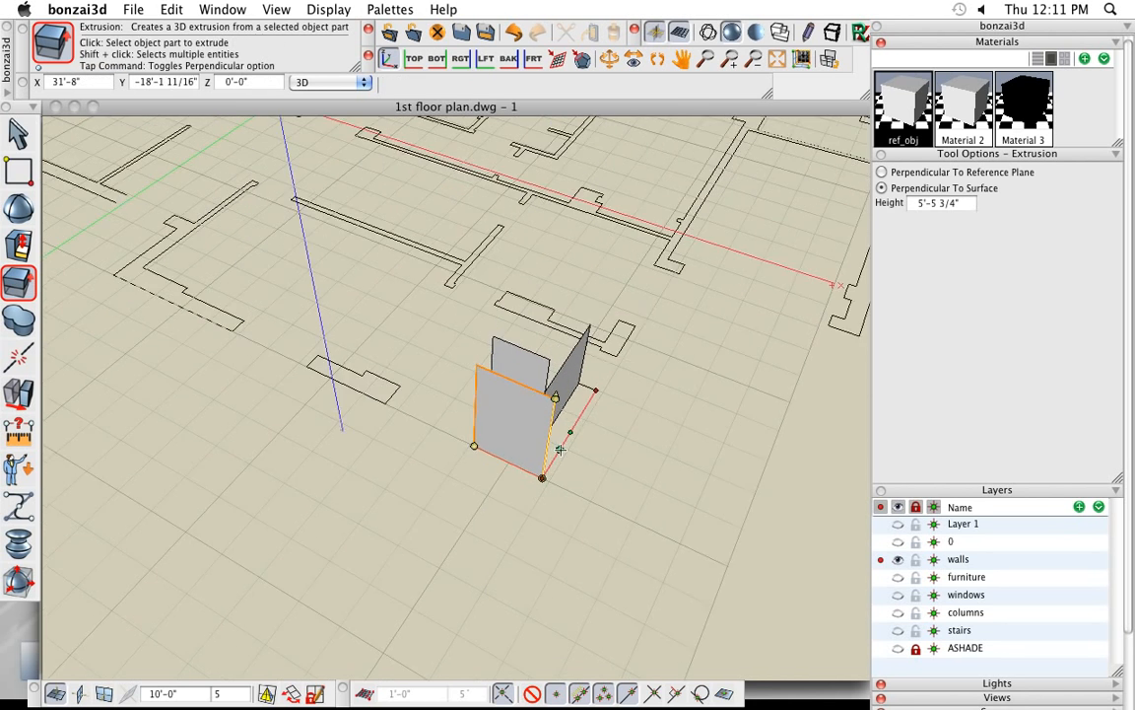
middle_drag(687, 495, 720, 500)
middle_drag(648, 474, 498, 446)
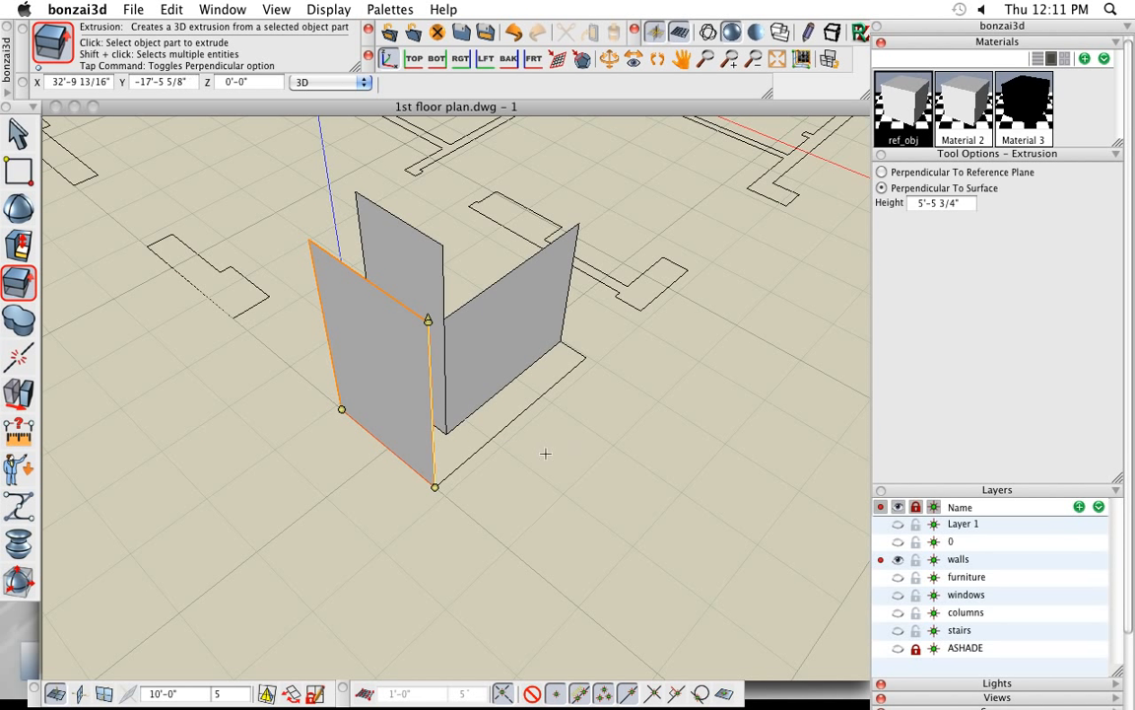
- Undo the three trial edge extrusions so only the flat L-shaped wall outline is left
key(super+z)
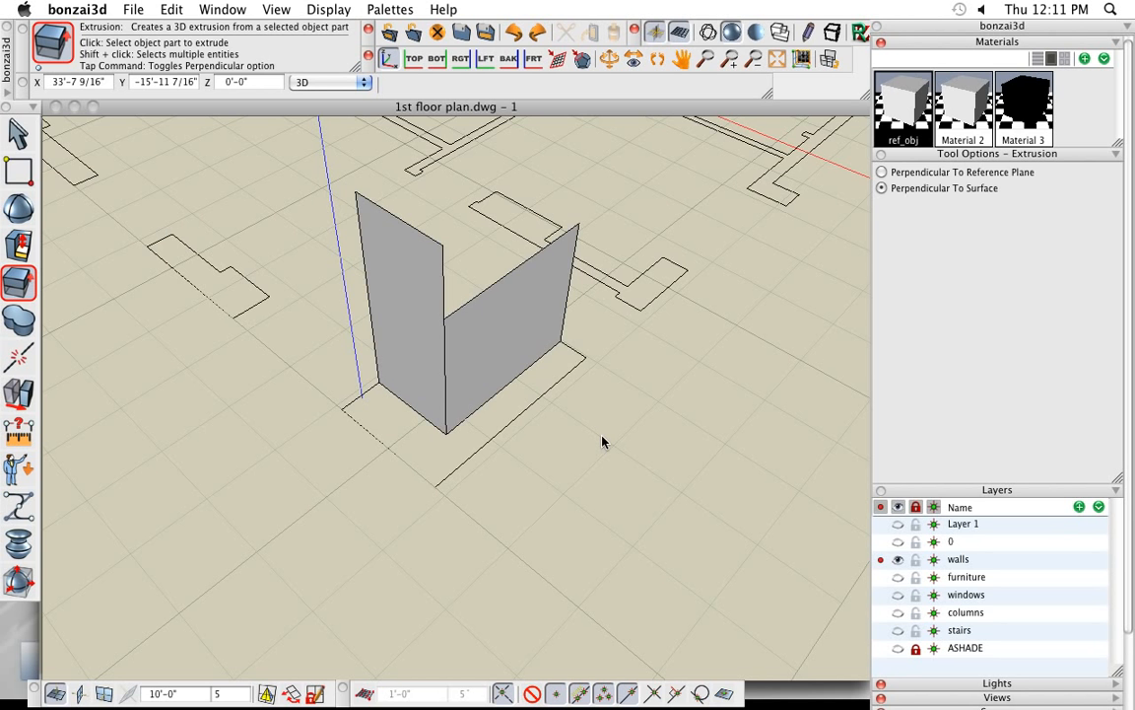
key(super+z)
key(super+z)
mouse_move(516, 524)
middle_down()
mouse_move(564, 540)
mouse_move(532, 510)
middle_up()
- Detach the Edit tools as a floating palette and join all six edges of the L-shaped wall outline into one closed shape
mouse_move(22, 356)
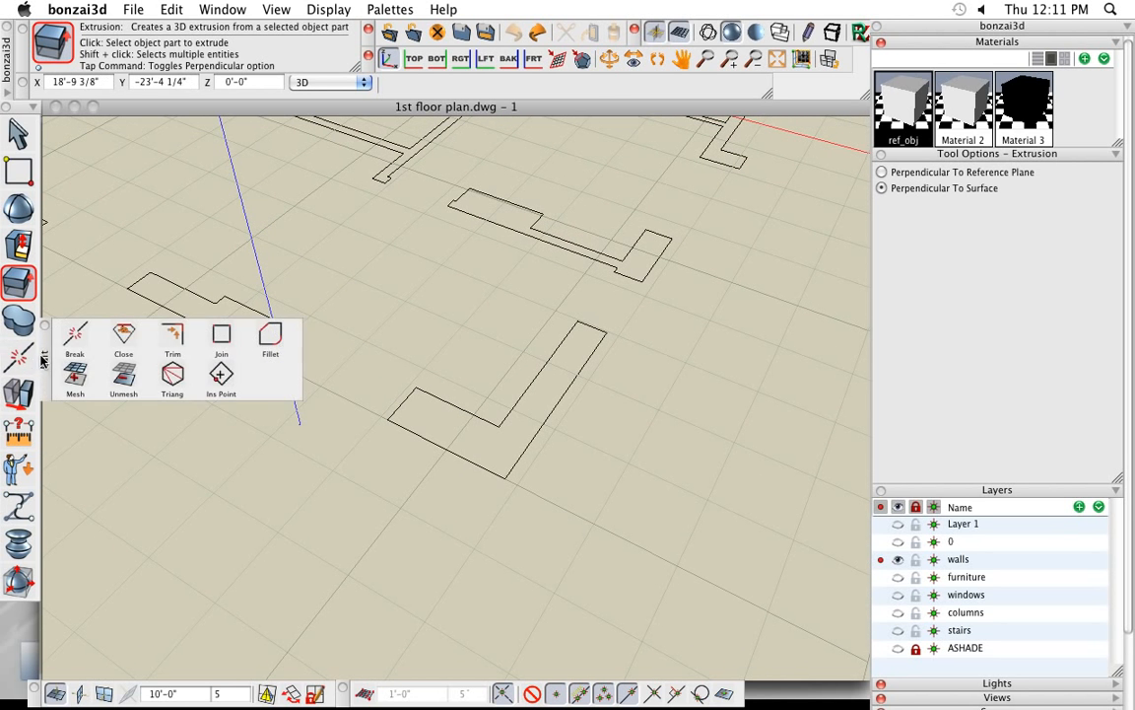
mouse_move(45, 361)
mouse_down()
mouse_move(54, 414)
mouse_move(53, 370)
mouse_up()
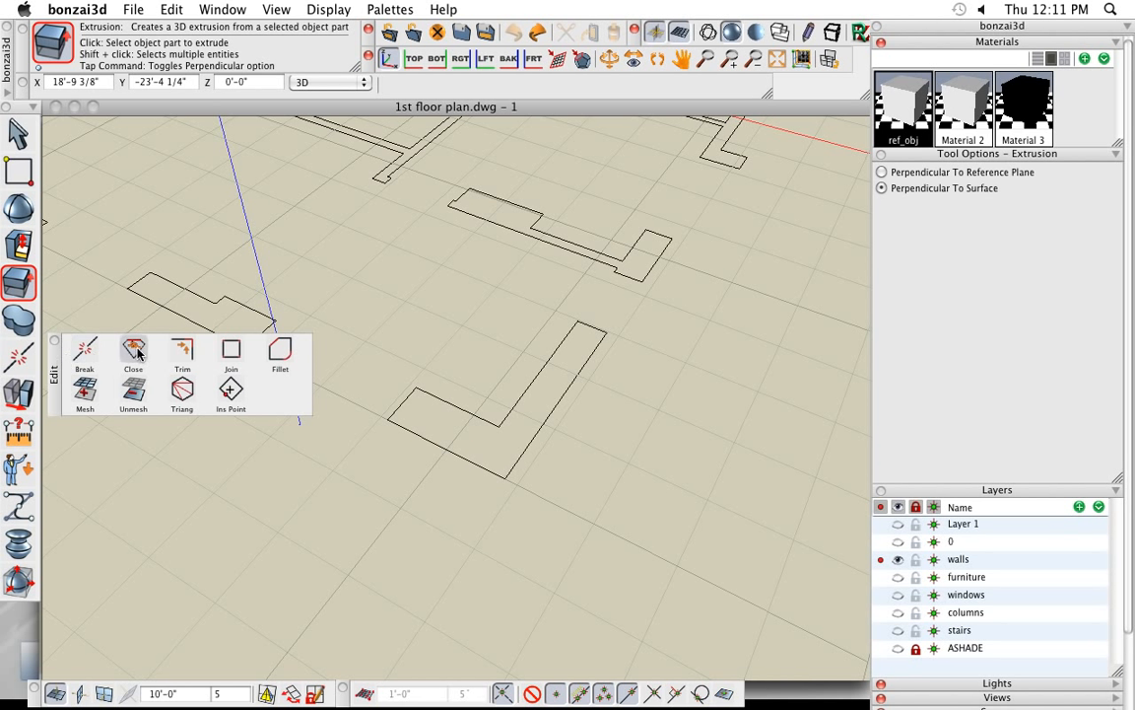
click(231, 352)
click(463, 409)
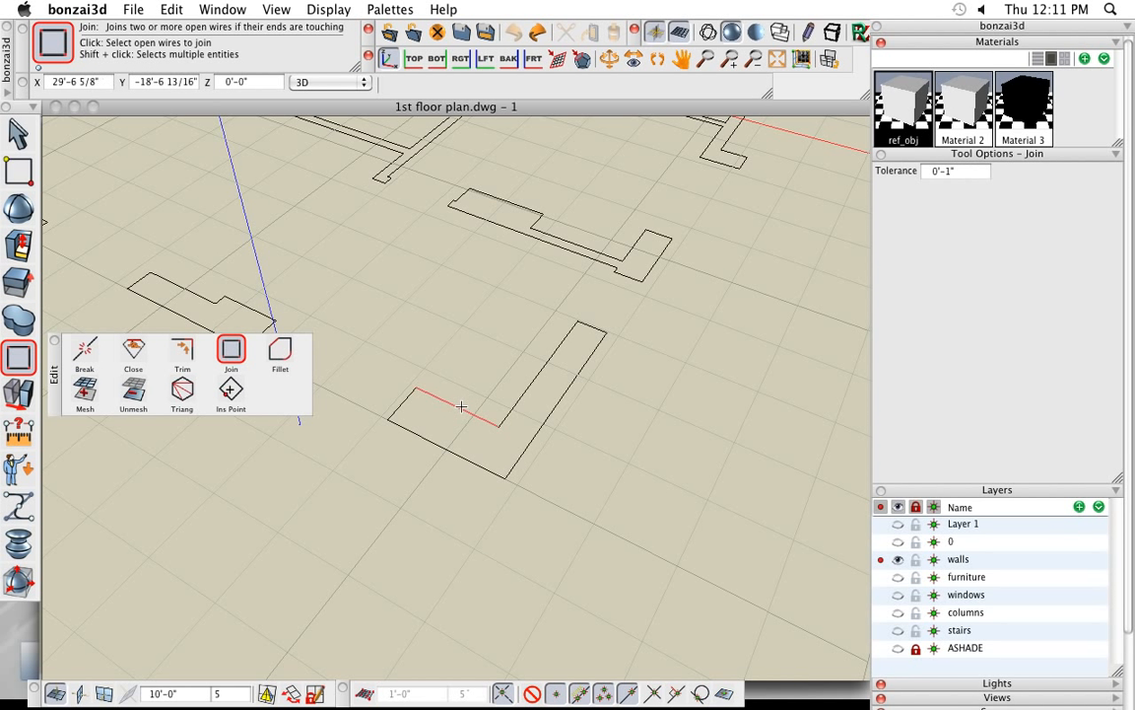
click(516, 400)
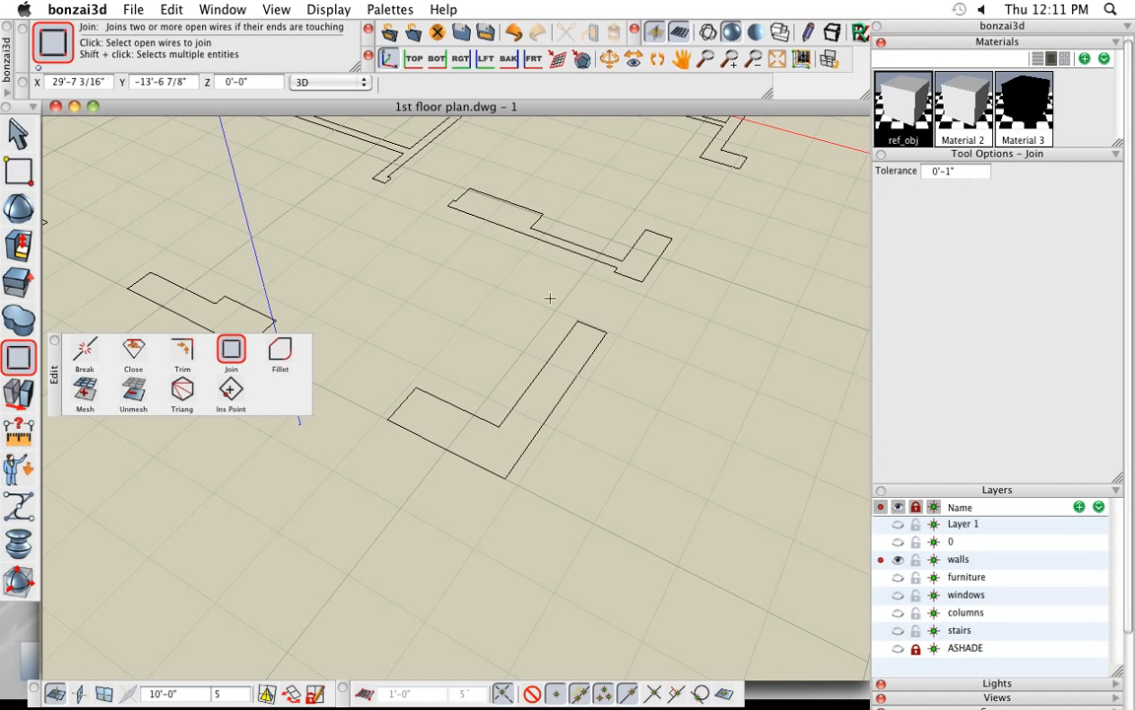
click(548, 359)
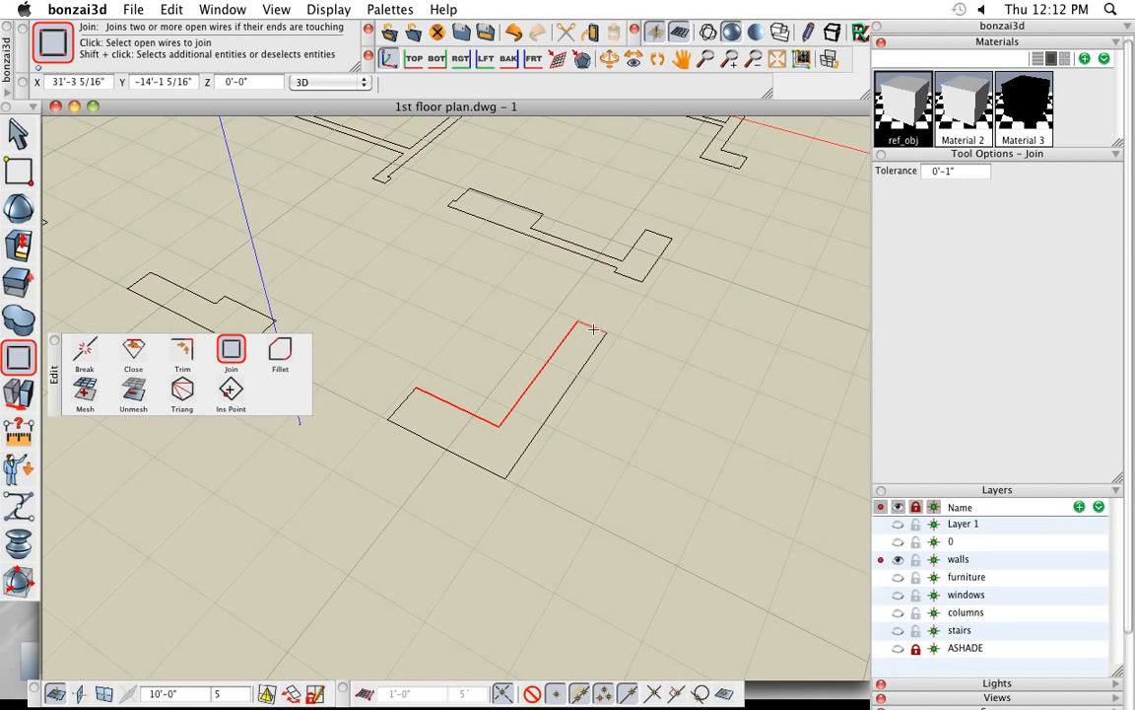
click(594, 329)
click(607, 407)
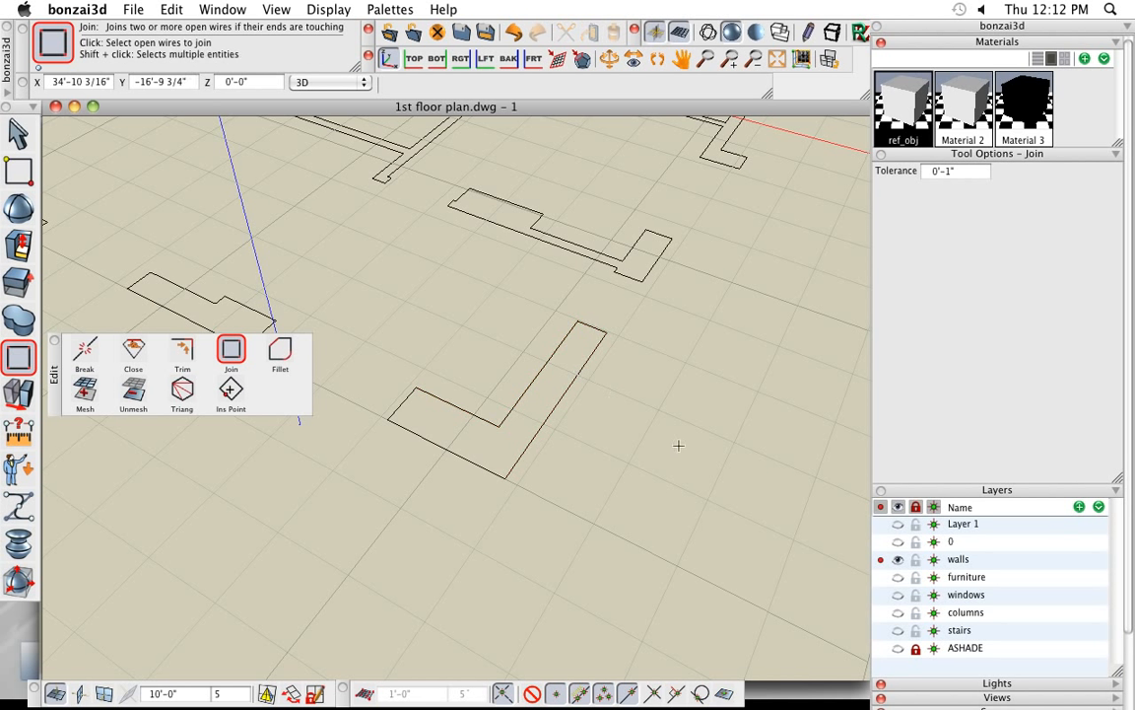
click(507, 467)
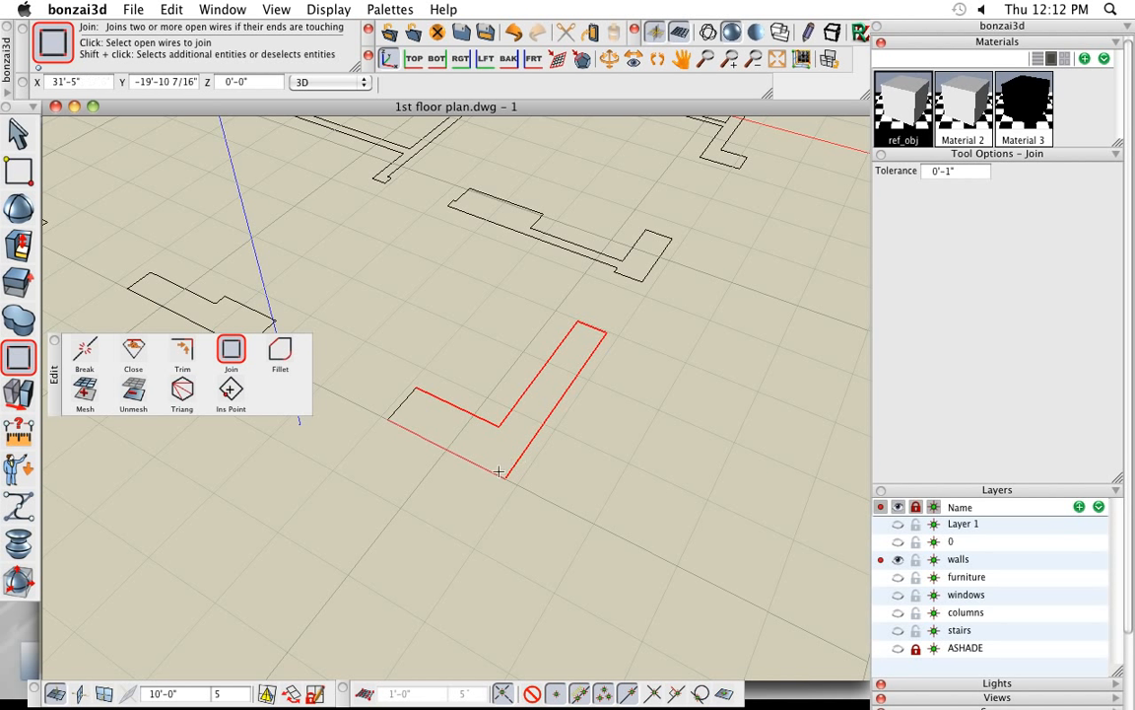
click(402, 427)
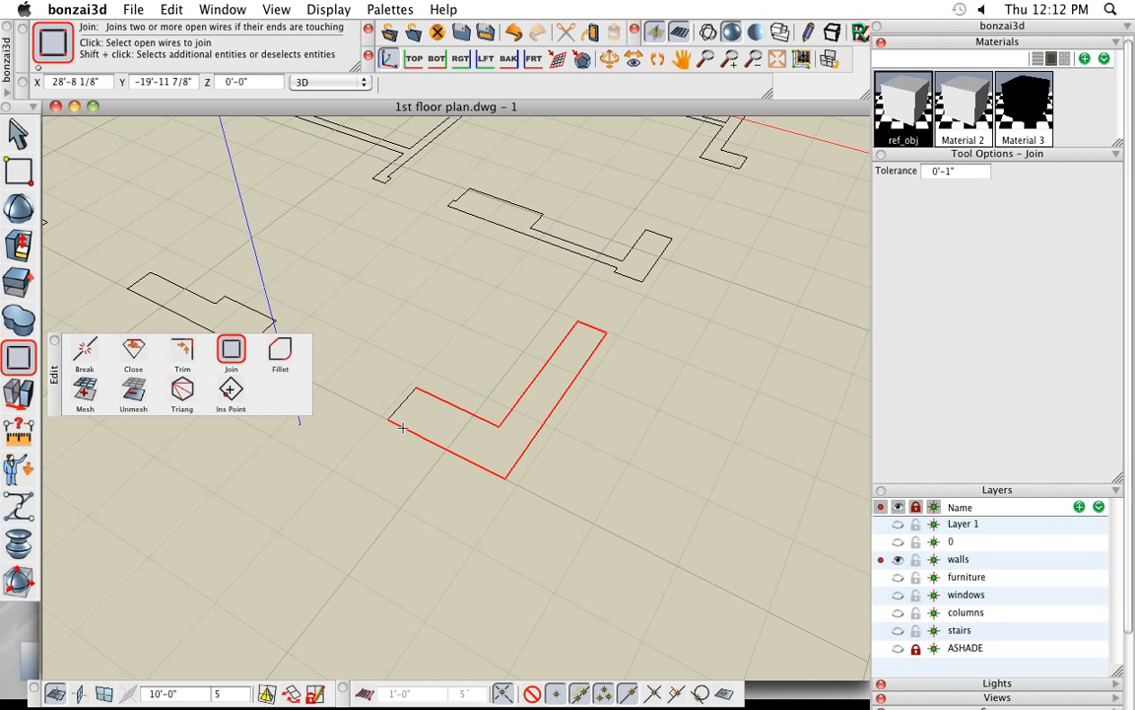
click(399, 408)
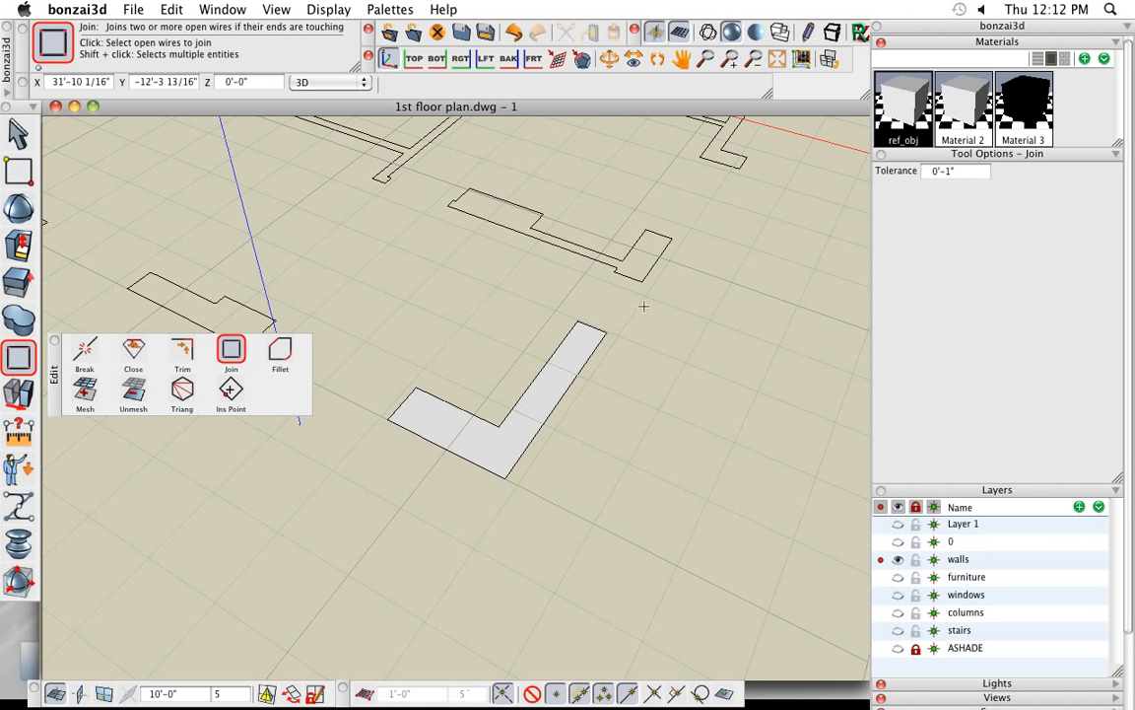
- Extrude the closed L-shaped wall face 10'-0" upward, perpendicular to surface
scroll(383, 506, down, 3)
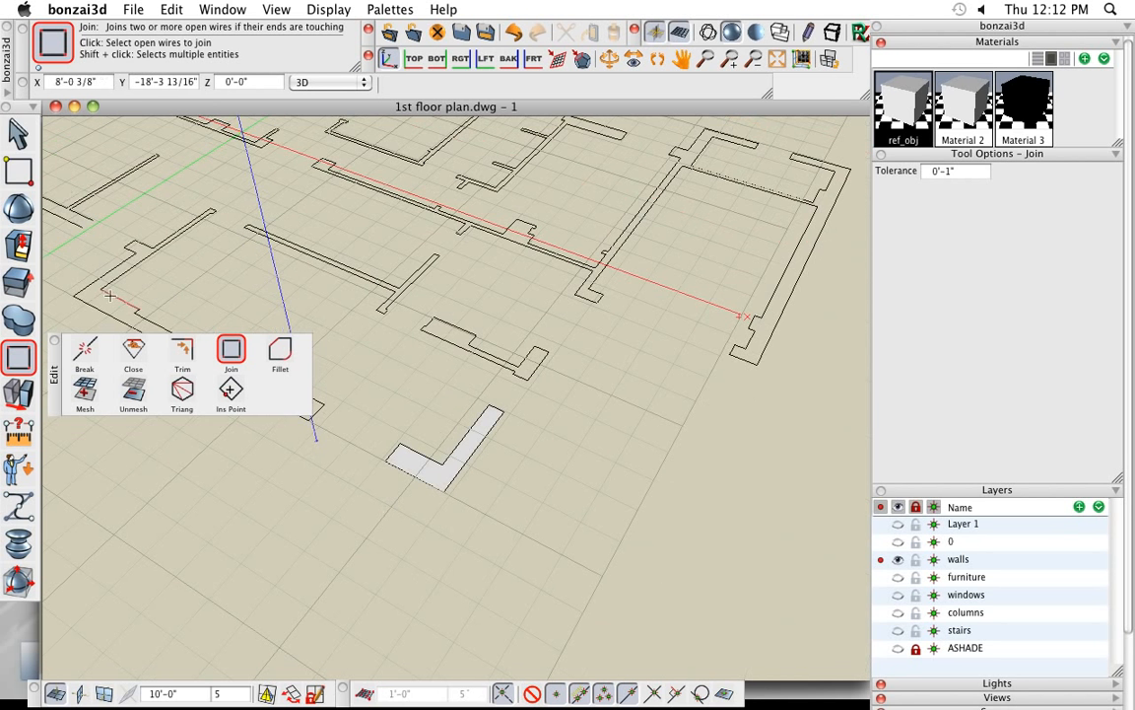
mouse_move(22, 285)
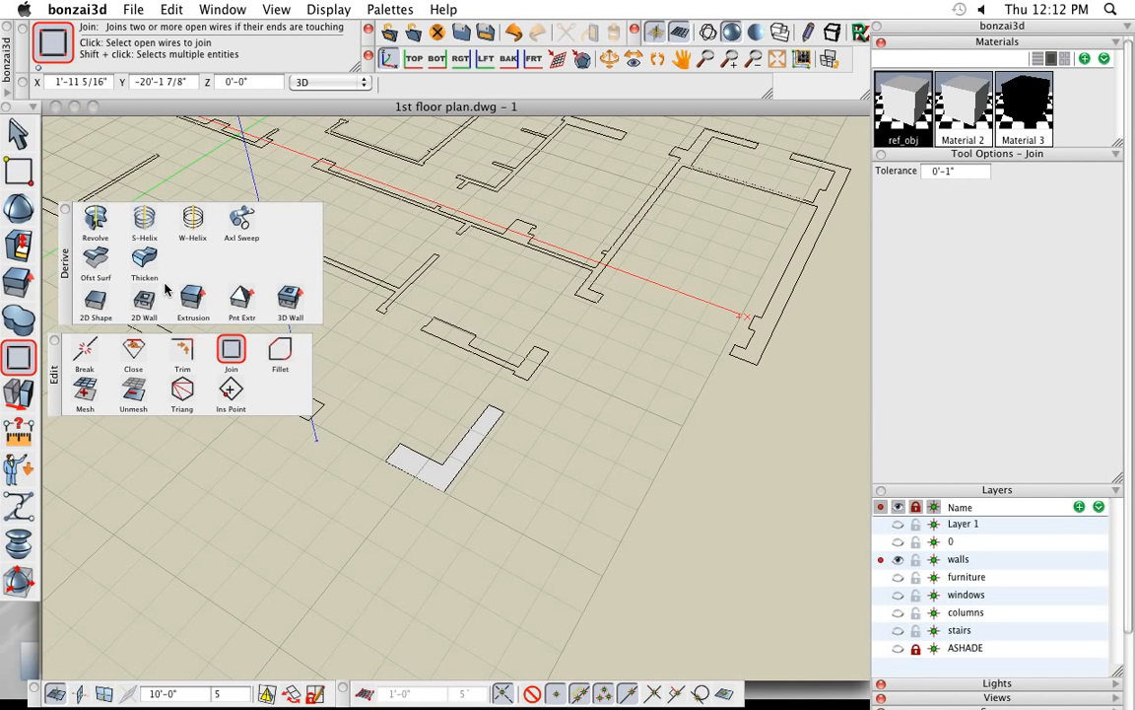
click(194, 296)
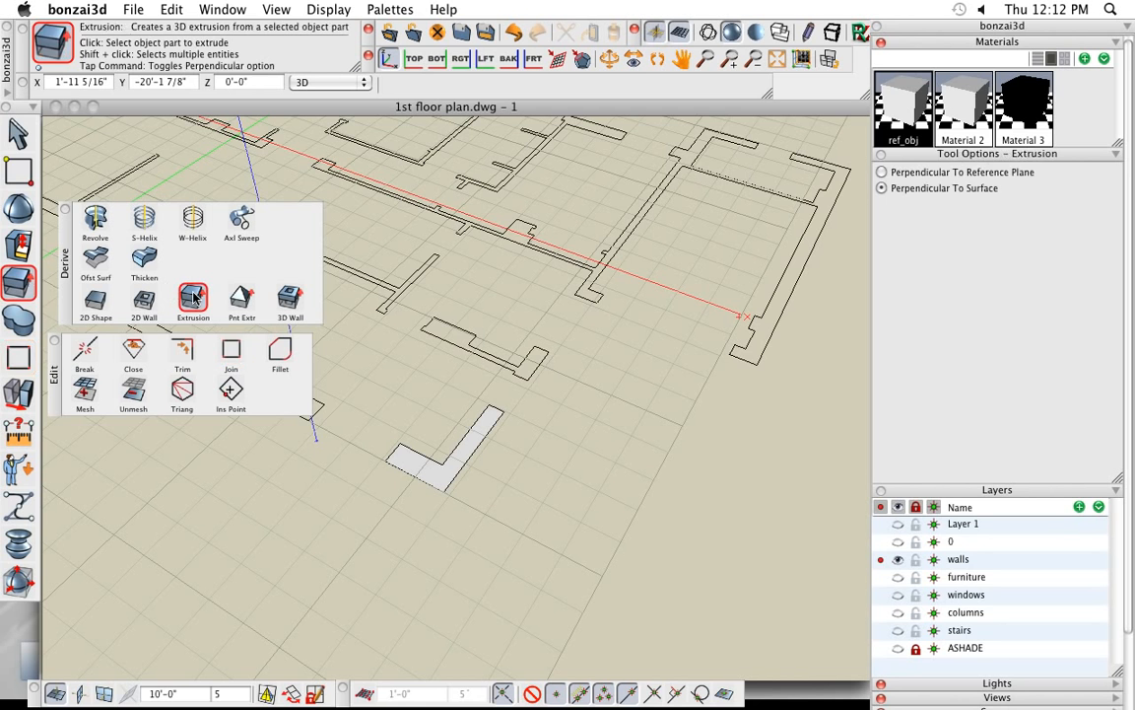
click(440, 464)
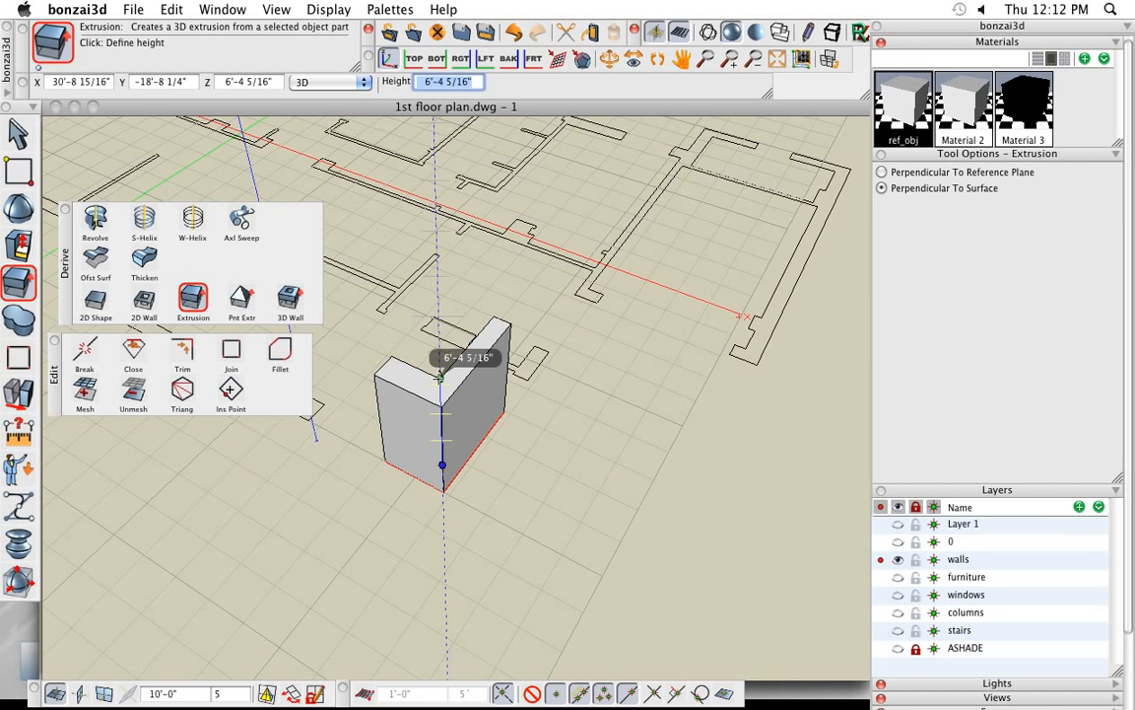
text(10')
key(Return)
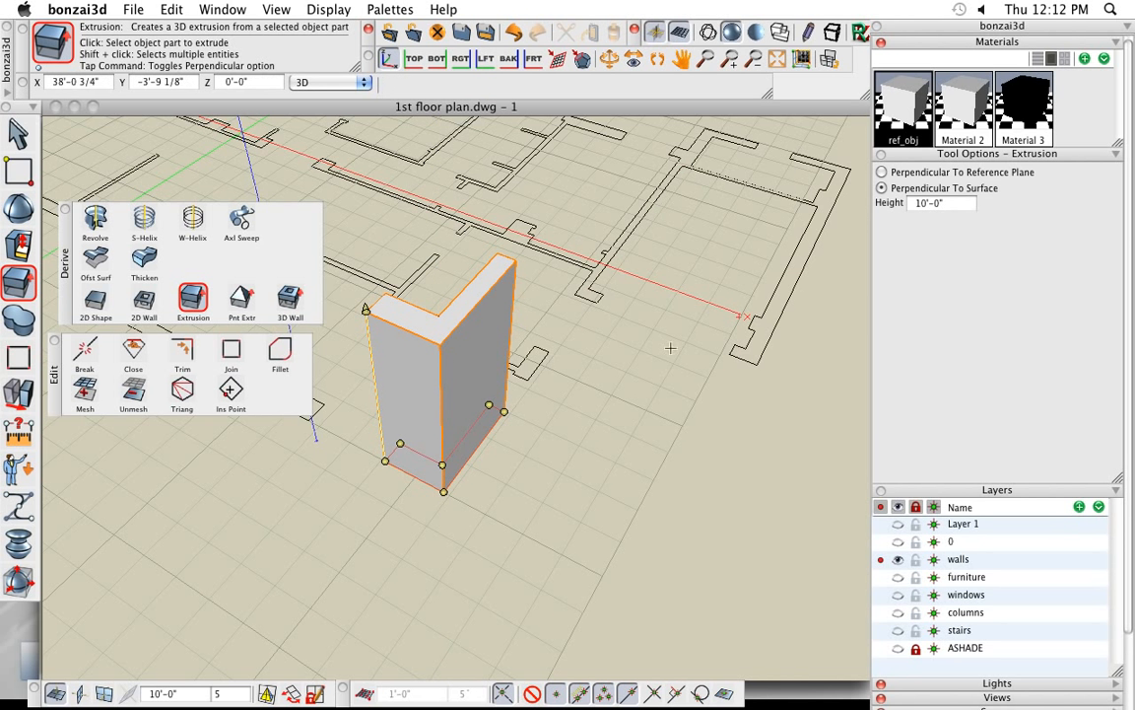
- Close the floating Derive palette, select all the wall outlines and join them in one operation with a 0'-1" tolerance
middle_drag(514, 396, 600, 401)
middle_drag(376, 543, 462, 511)
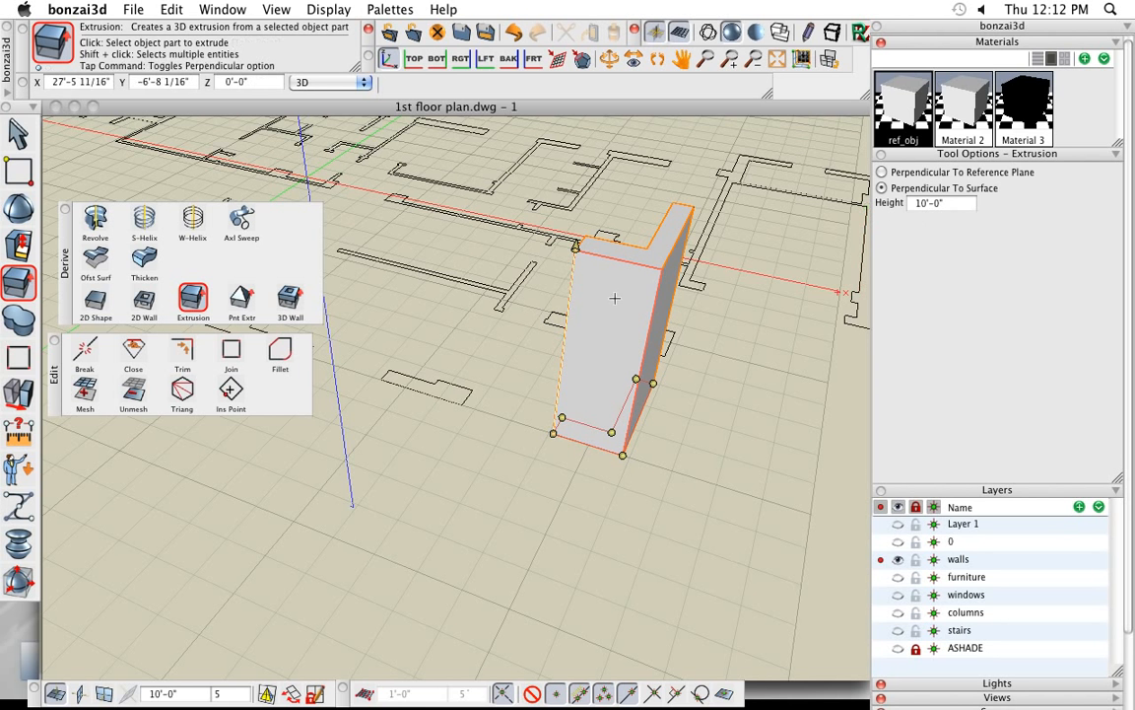
mouse_move(351, 494)
middle_down()
mouse_move(302, 493)
mouse_move(340, 494)
middle_up()
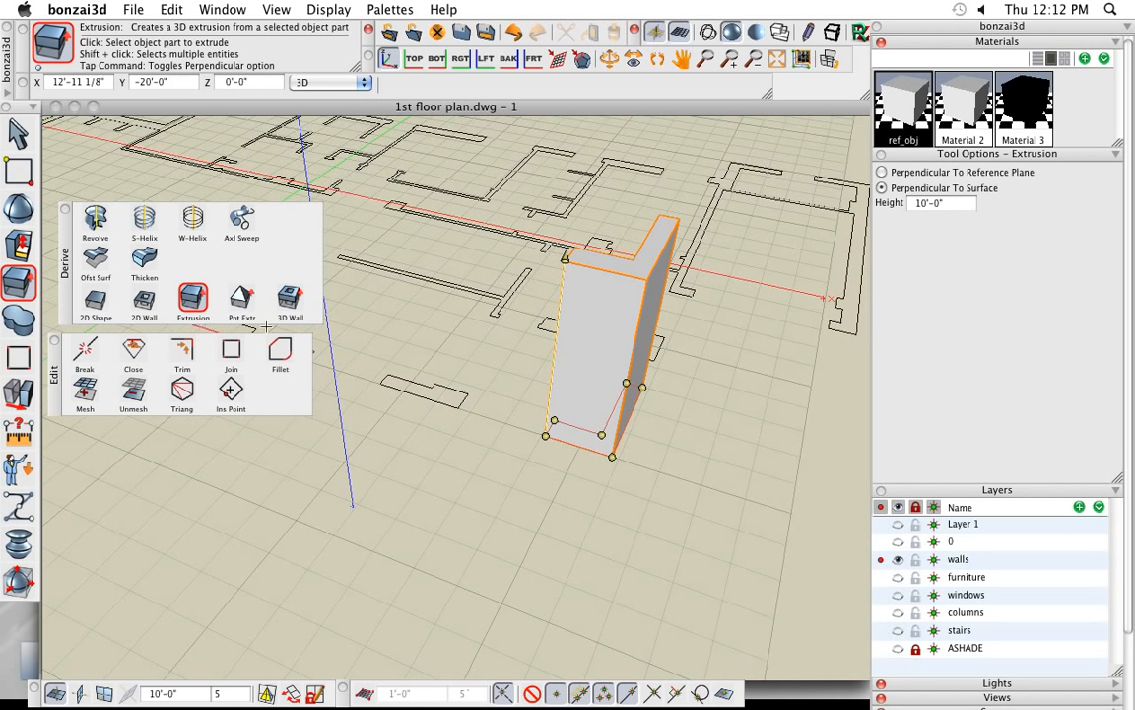
mouse_move(37, 333)
scroll(487, 486, down, 7)
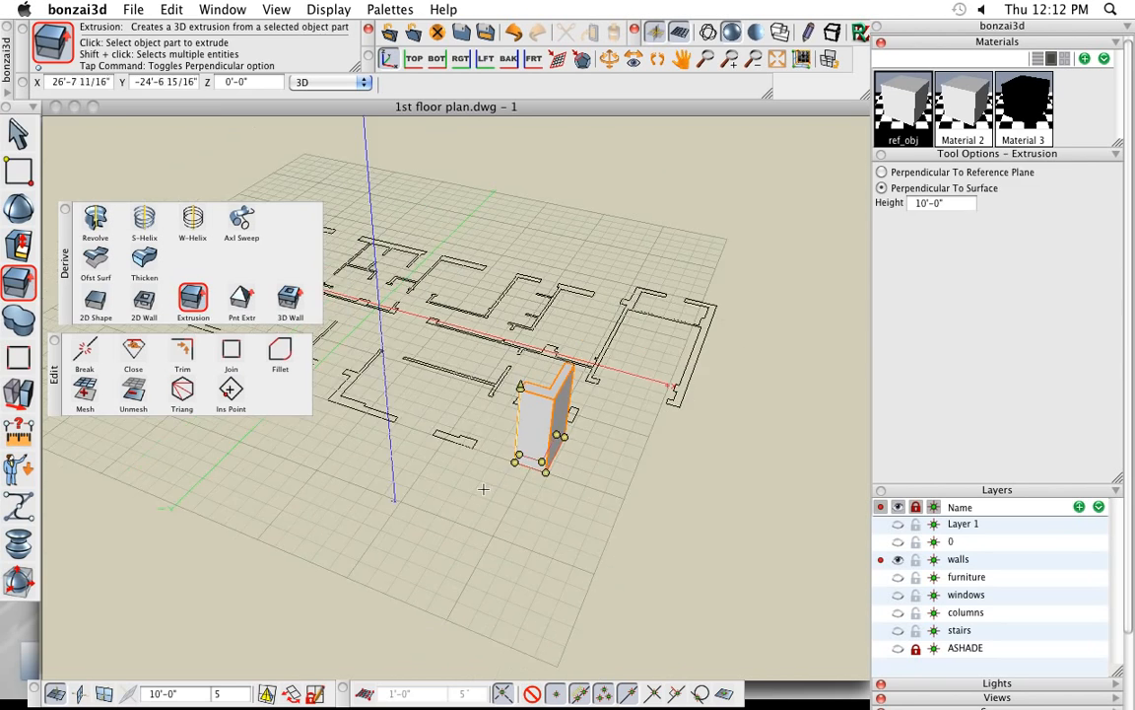
shift+middle_drag(482, 489, 476, 661)
click(64, 212)
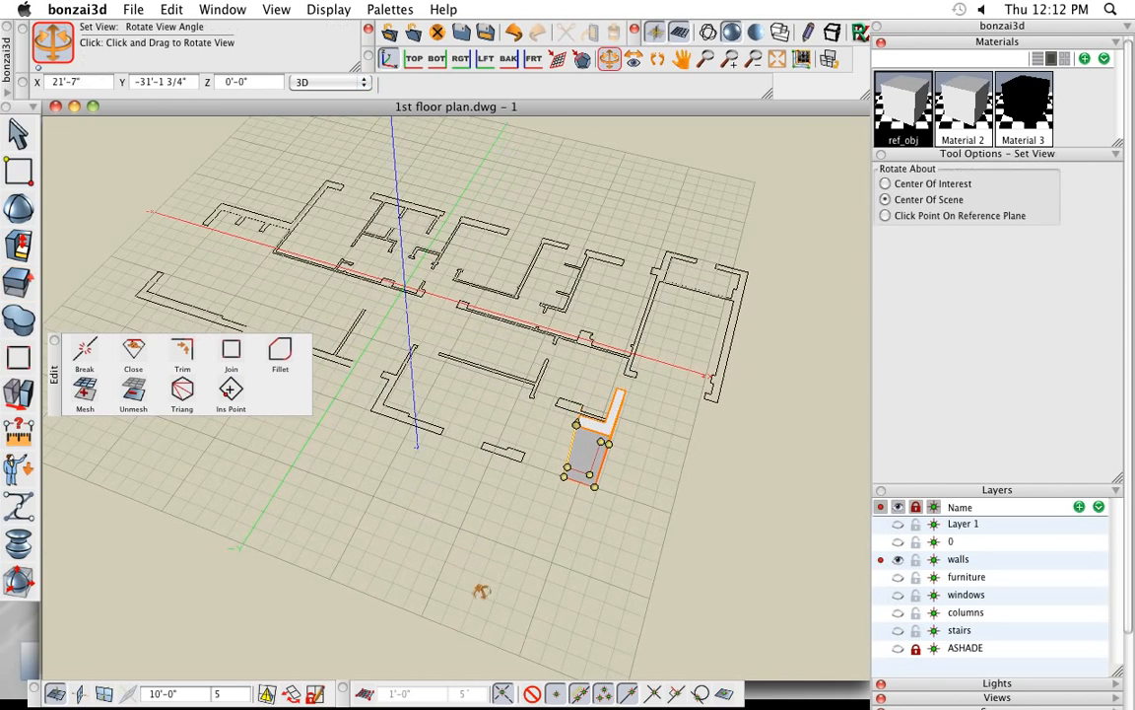
click(442, 355)
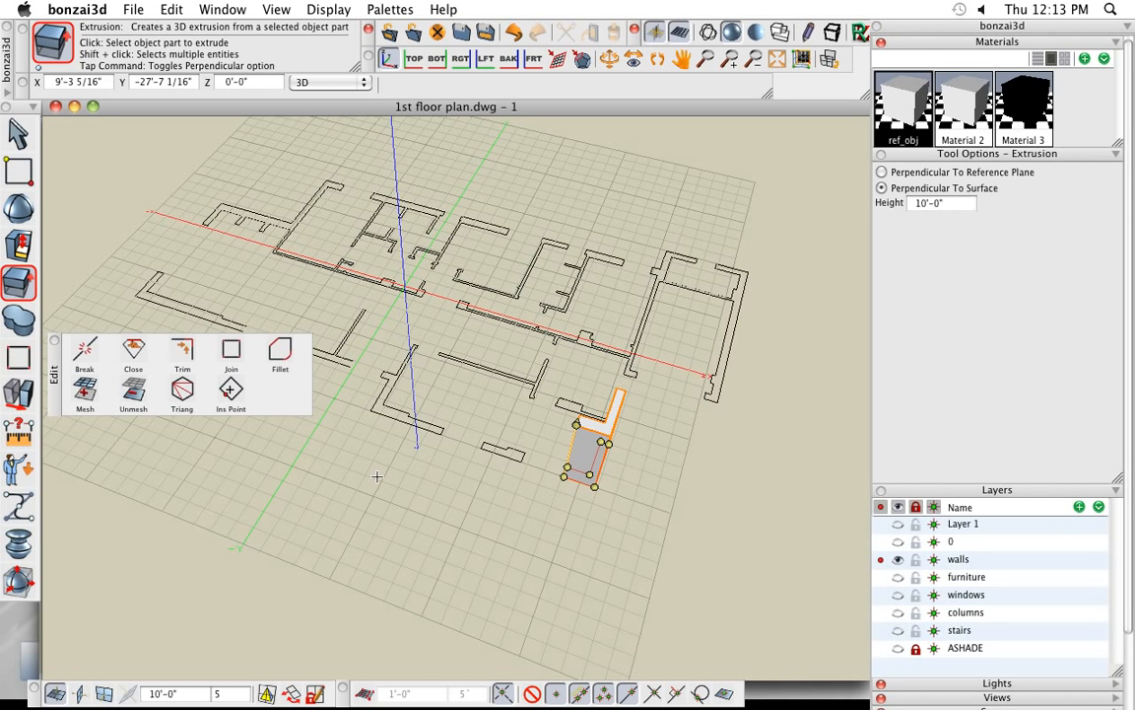
key(super+a)
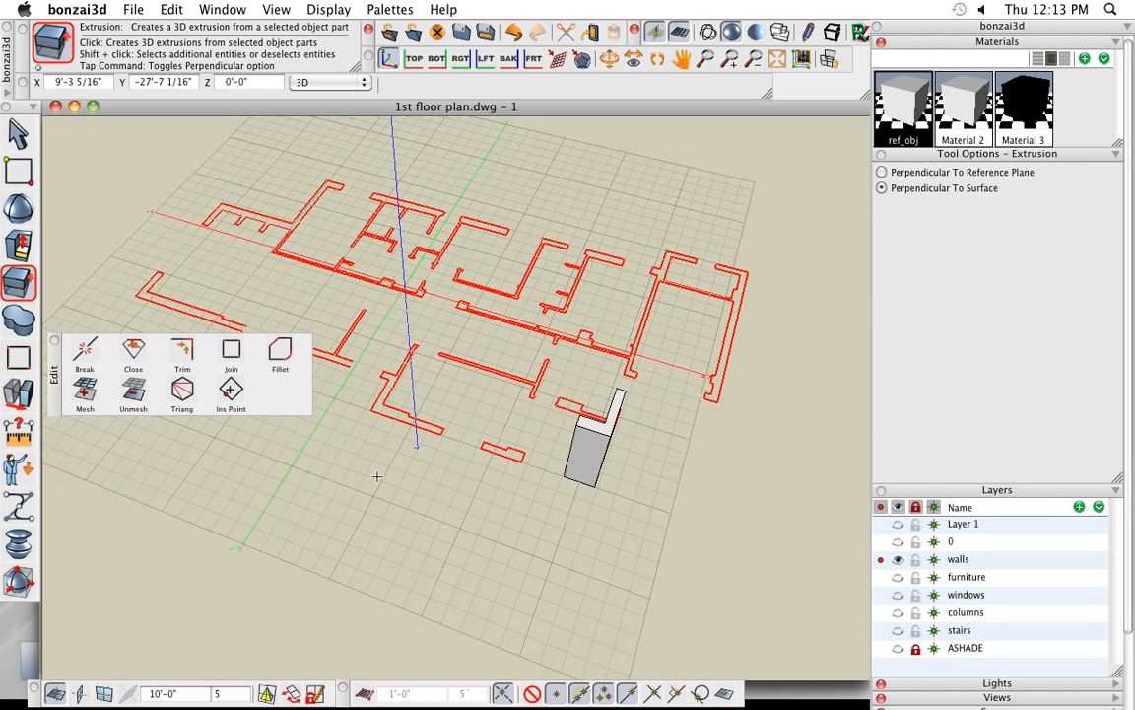
click(229, 354)
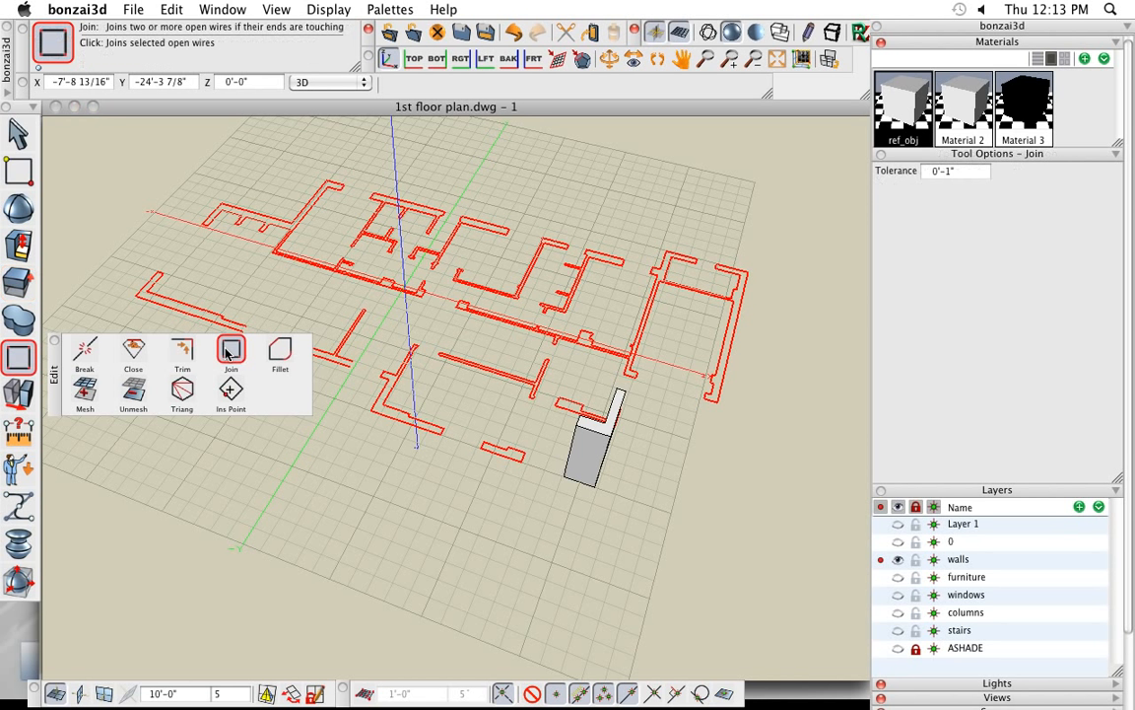
click(328, 445)
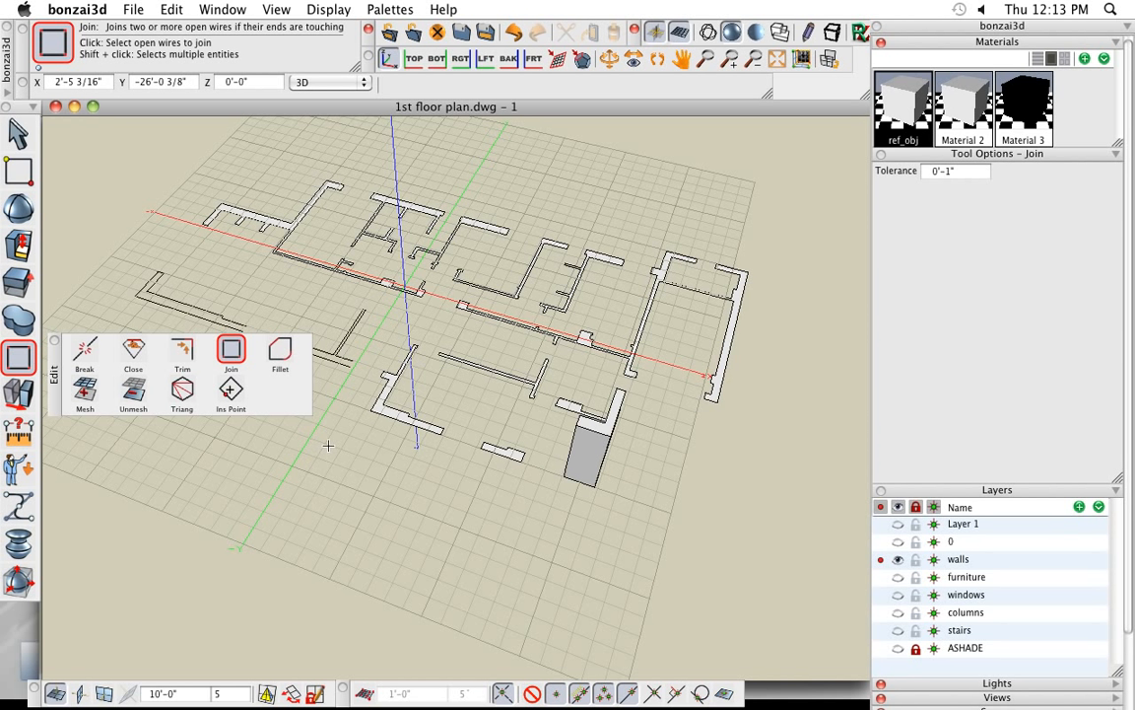
- Examine the joined floor plan from near and far for wall outlines that are still open wires
middle_drag(396, 516, 423, 596)
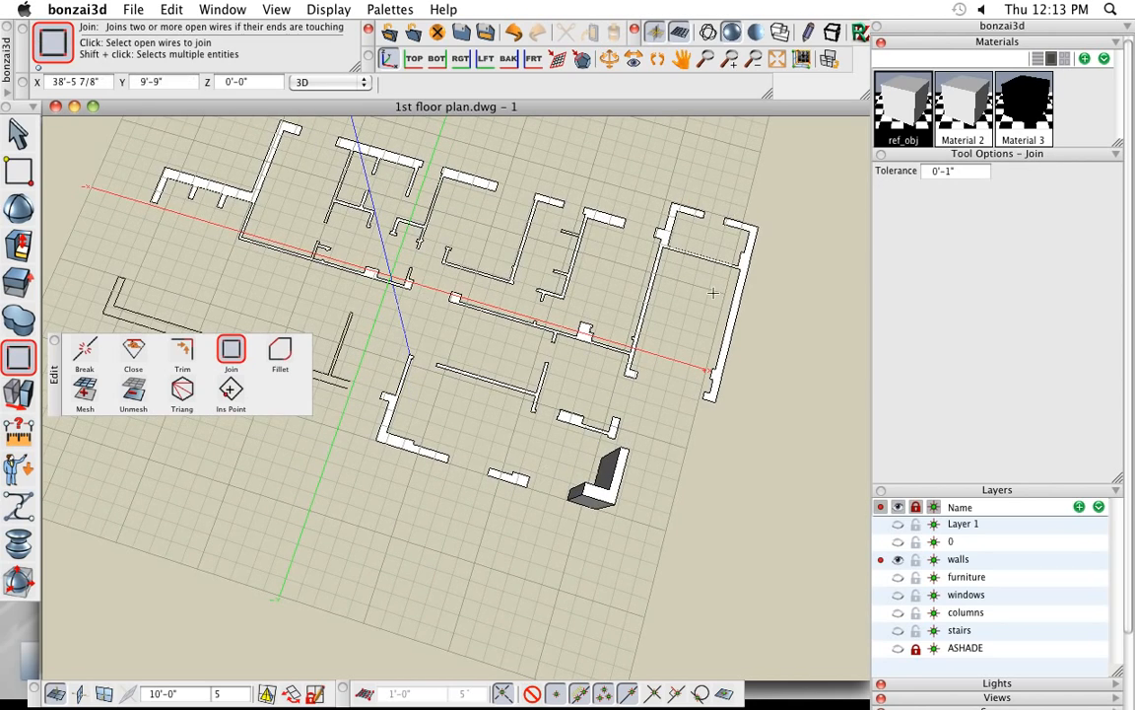
scroll(712, 293, down, 2)
middle_drag(431, 441, 515, 406)
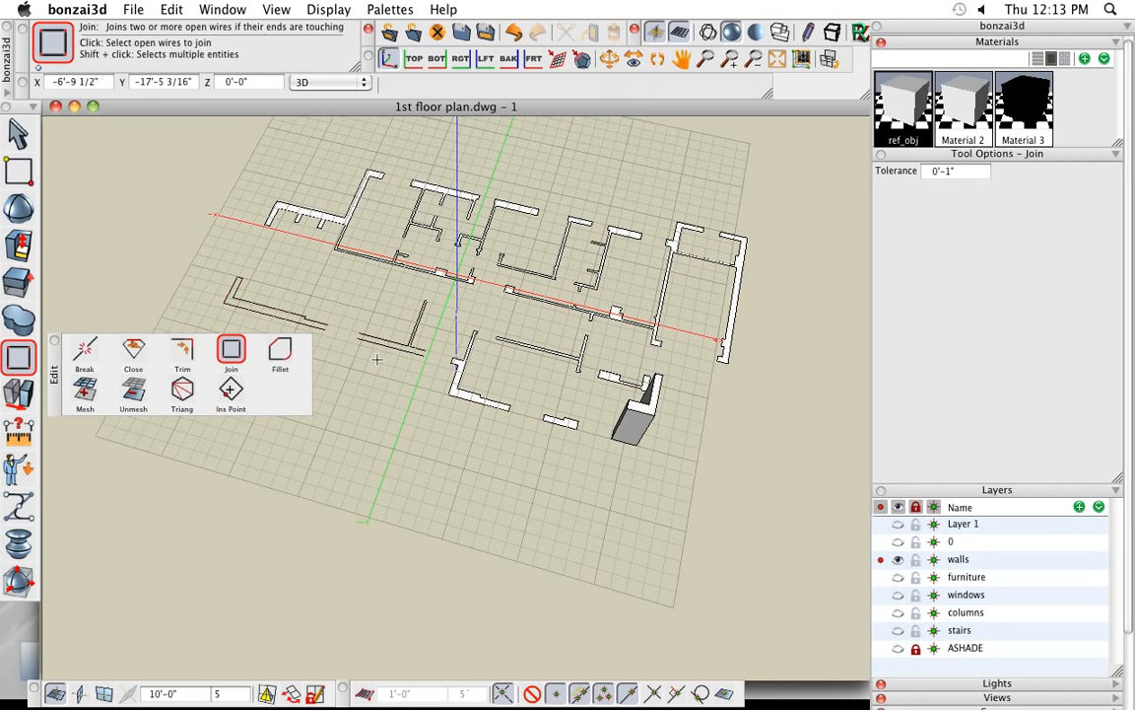
scroll(373, 365, up, 2)
scroll(371, 366, up, 2)
middle_drag(371, 369, 415, 441)
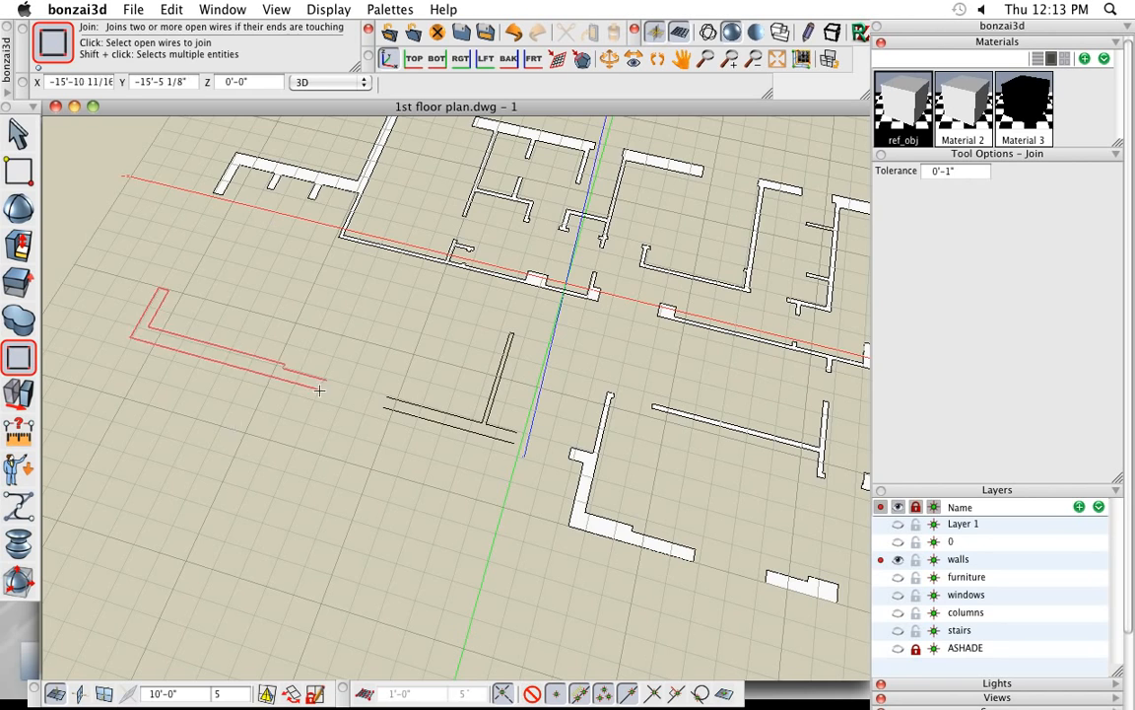
scroll(322, 388, up, 3)
scroll(329, 389, down, 2)
middle_drag(357, 407, 327, 408)
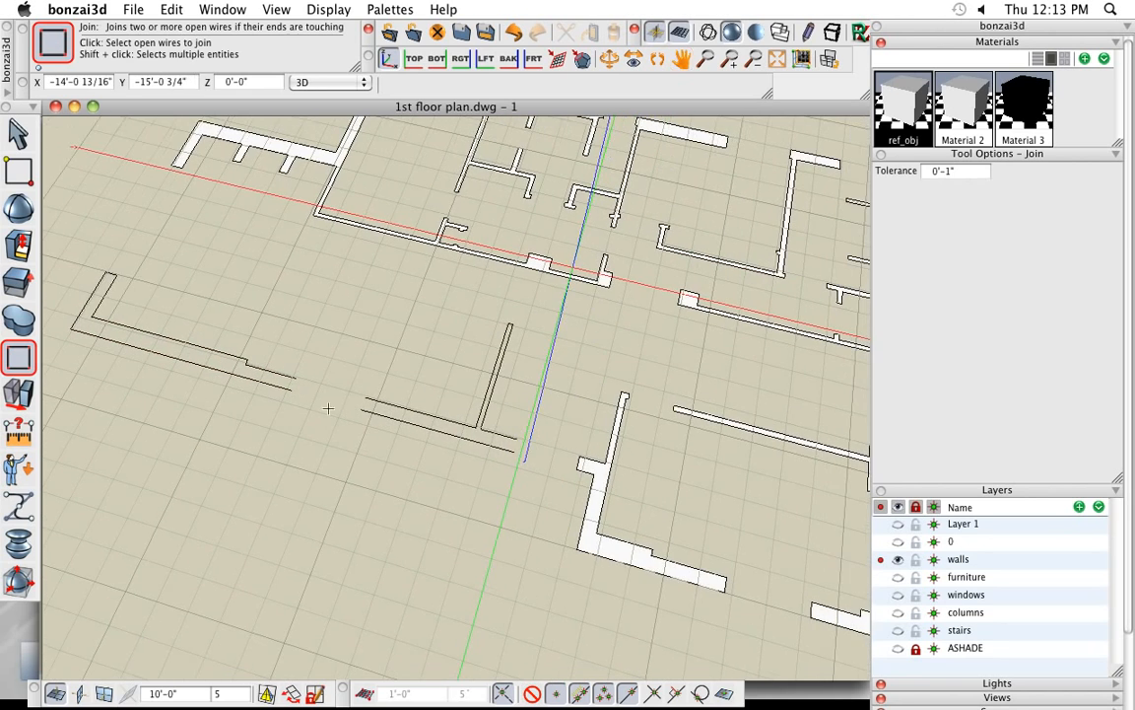
middle_drag(433, 473, 448, 477)
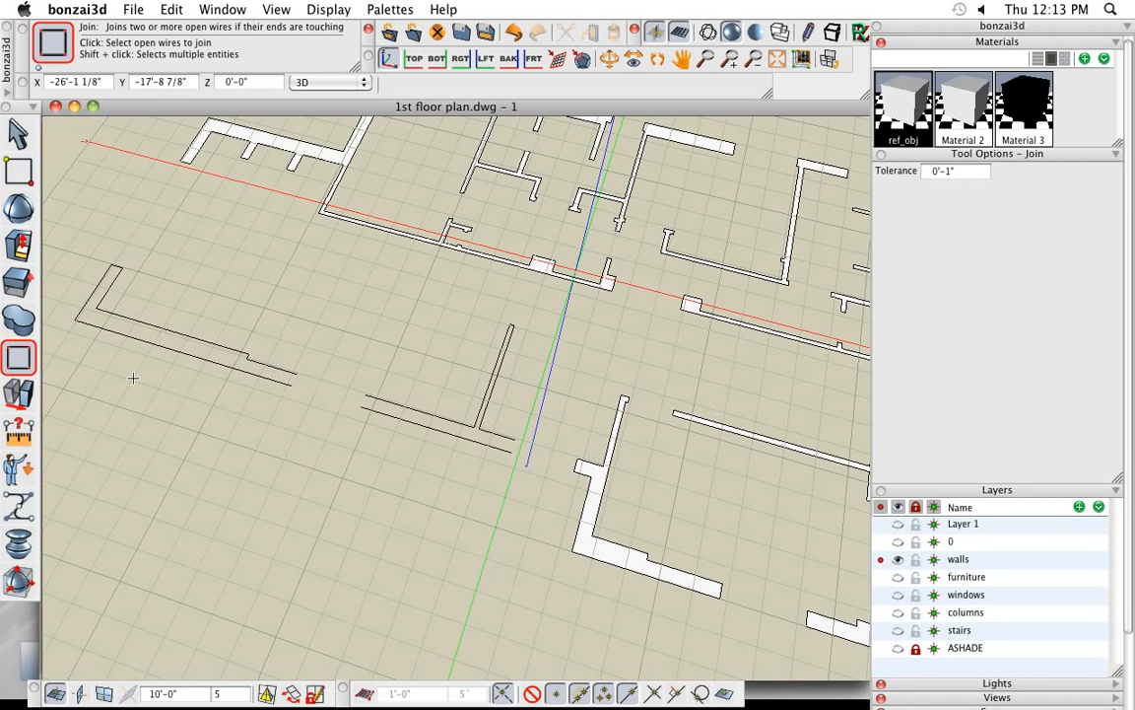
- Close the open end of the long stepped L-shaped wall outline with the Close Line tool
mouse_move(34, 359)
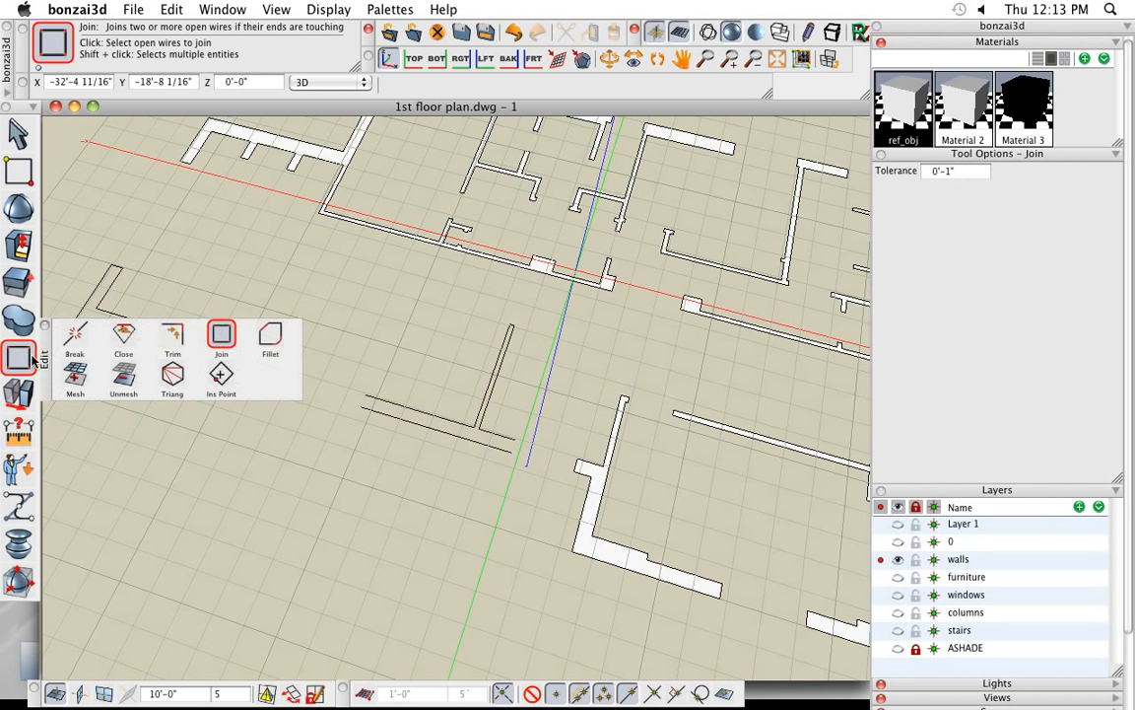
click(124, 342)
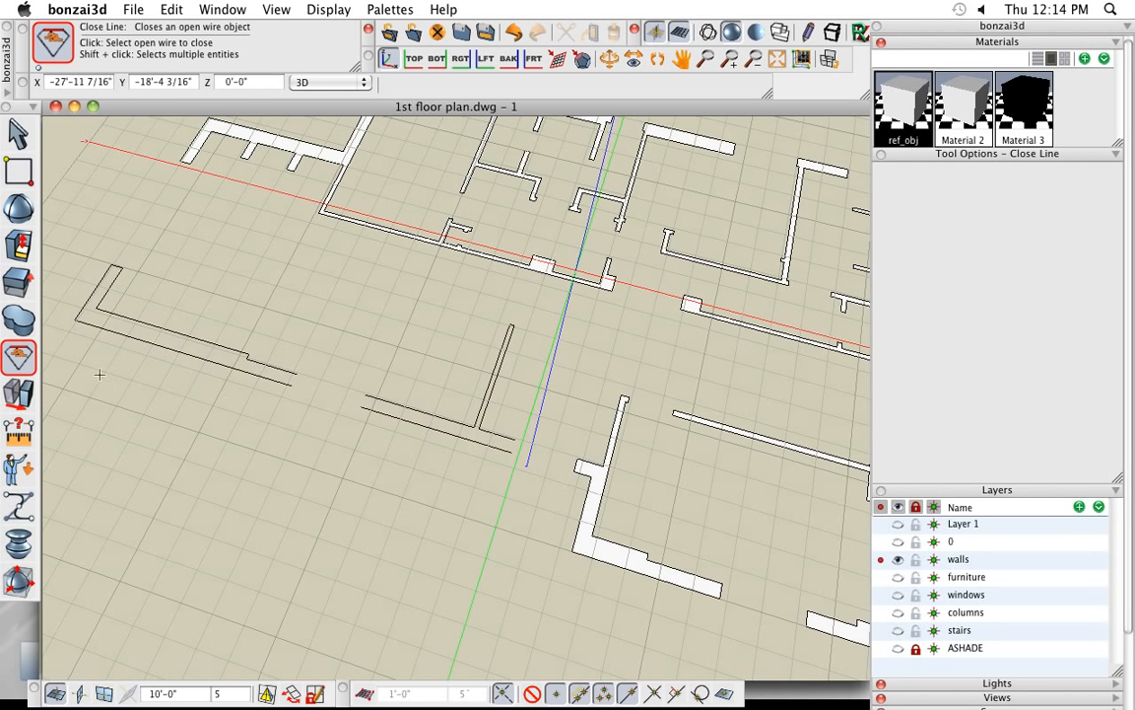
mouse_move(34, 350)
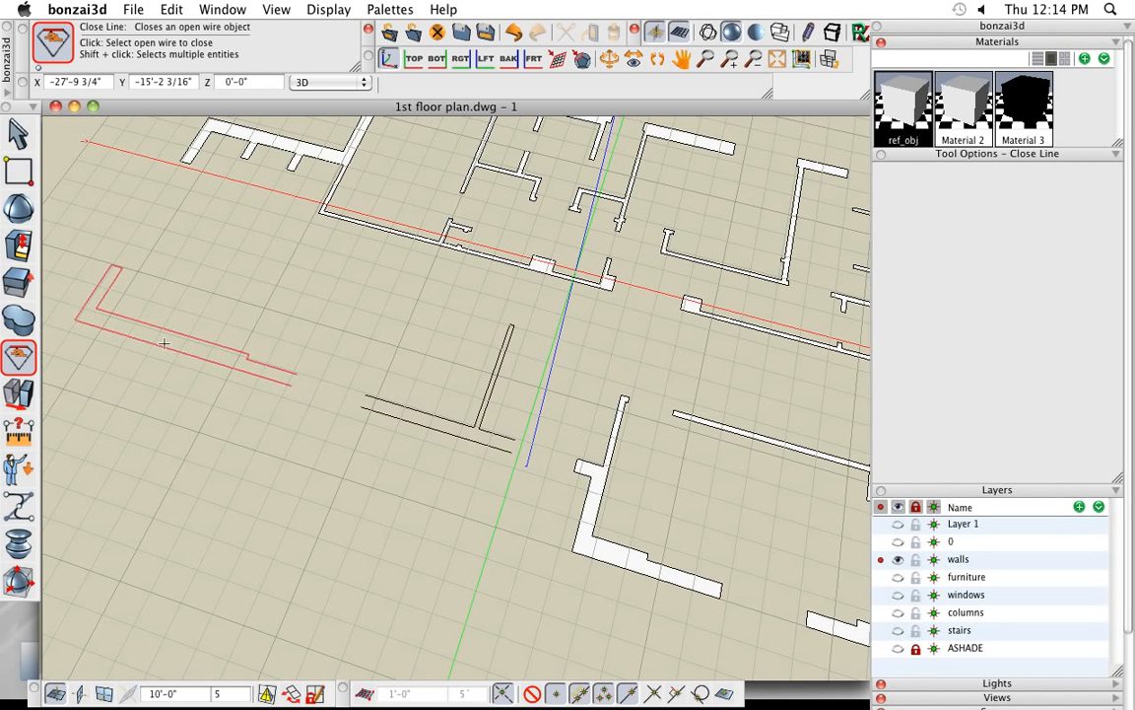
click(222, 364)
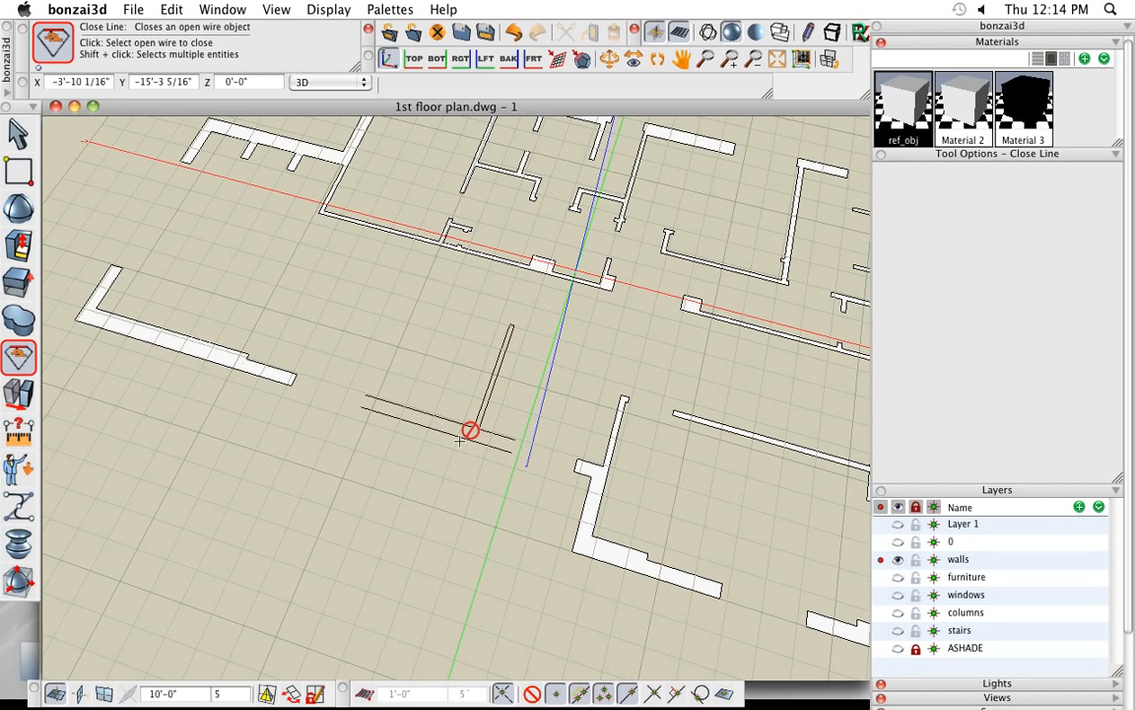
- With Vector Line in flat 2D shape mode and Insert / Append on, connect the two wall lines at the T-shaped outline's far end
mouse_move(469, 431)
middle_down()
mouse_move(368, 411)
mouse_move(306, 366)
middle_up()
scroll(300, 365, up, 3)
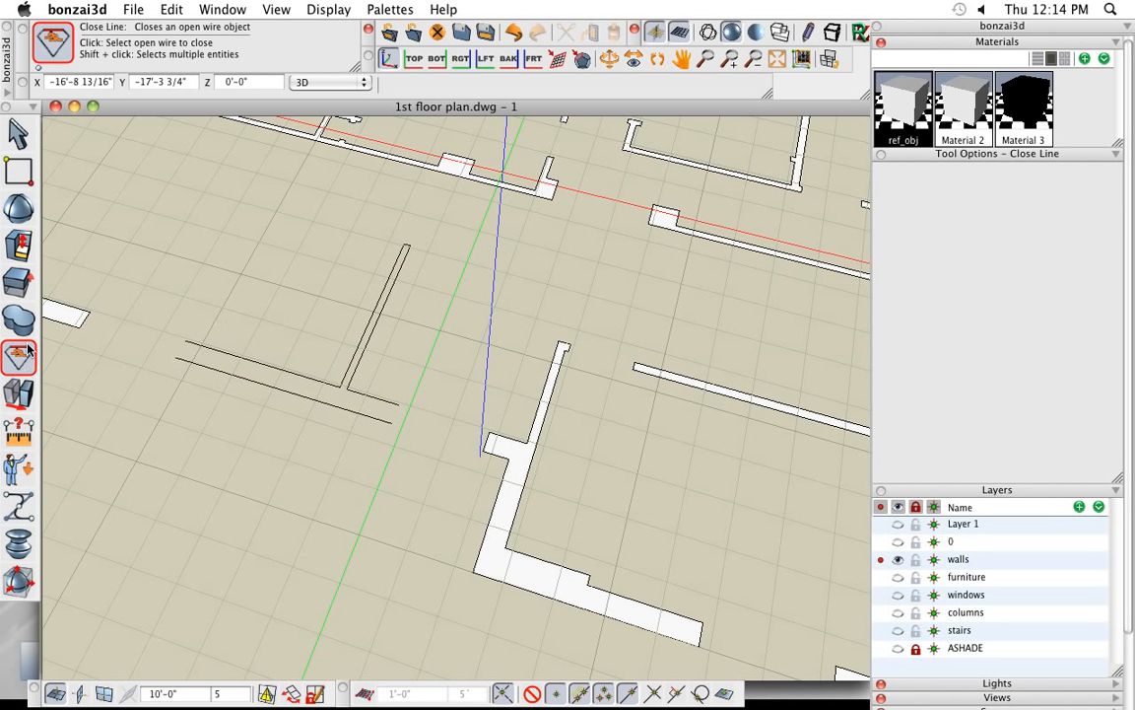
mouse_move(32, 160)
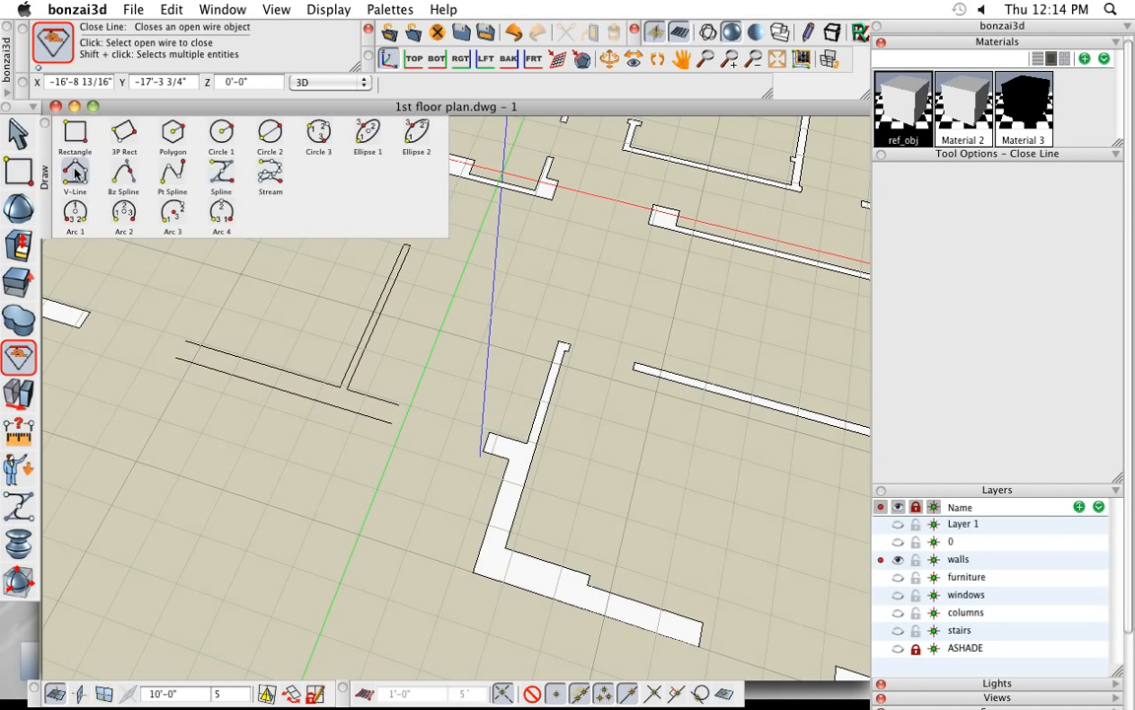
click(76, 173)
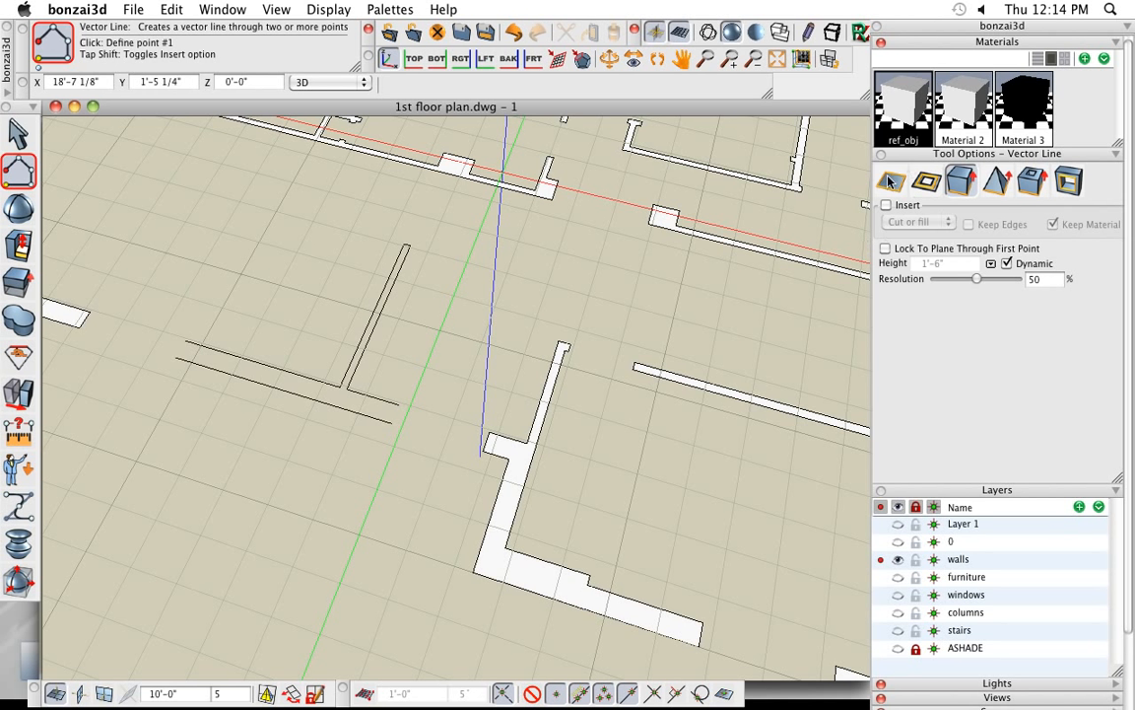
click(891, 181)
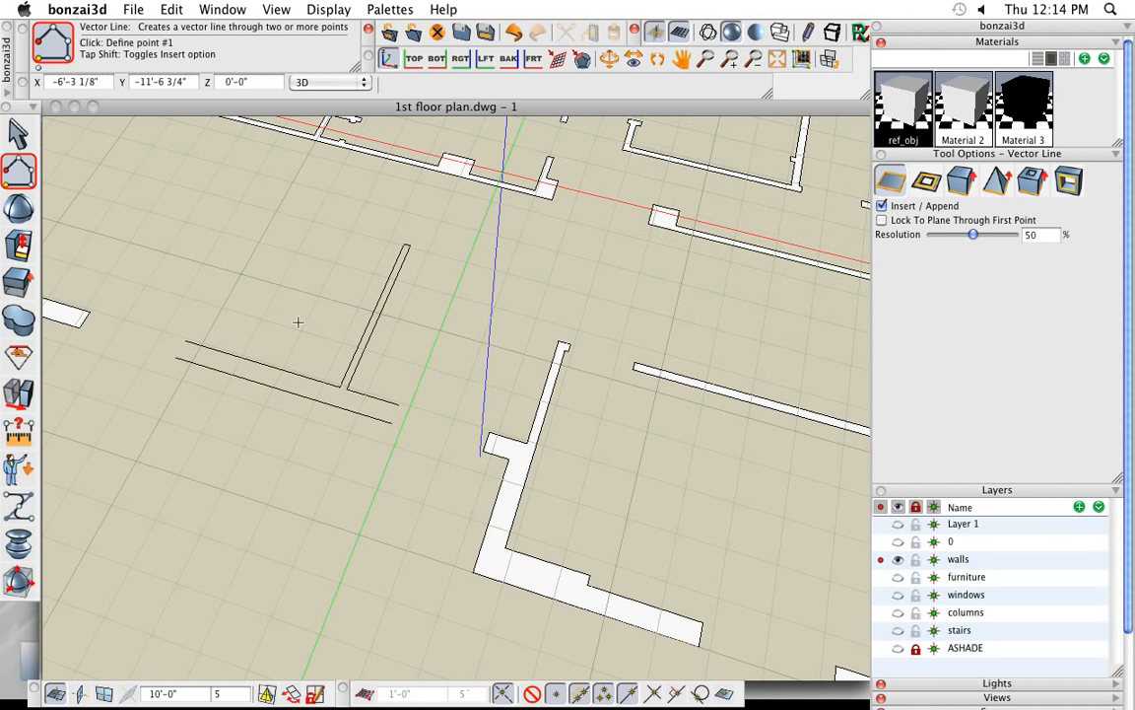
click(175, 358)
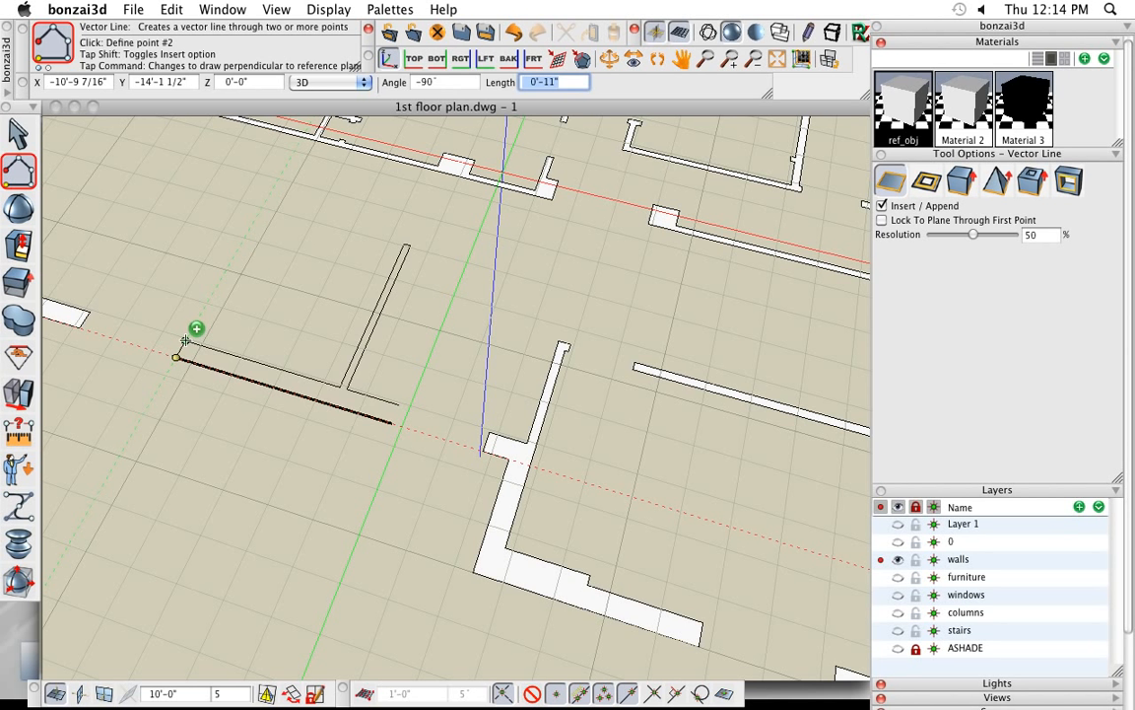
click(185, 340)
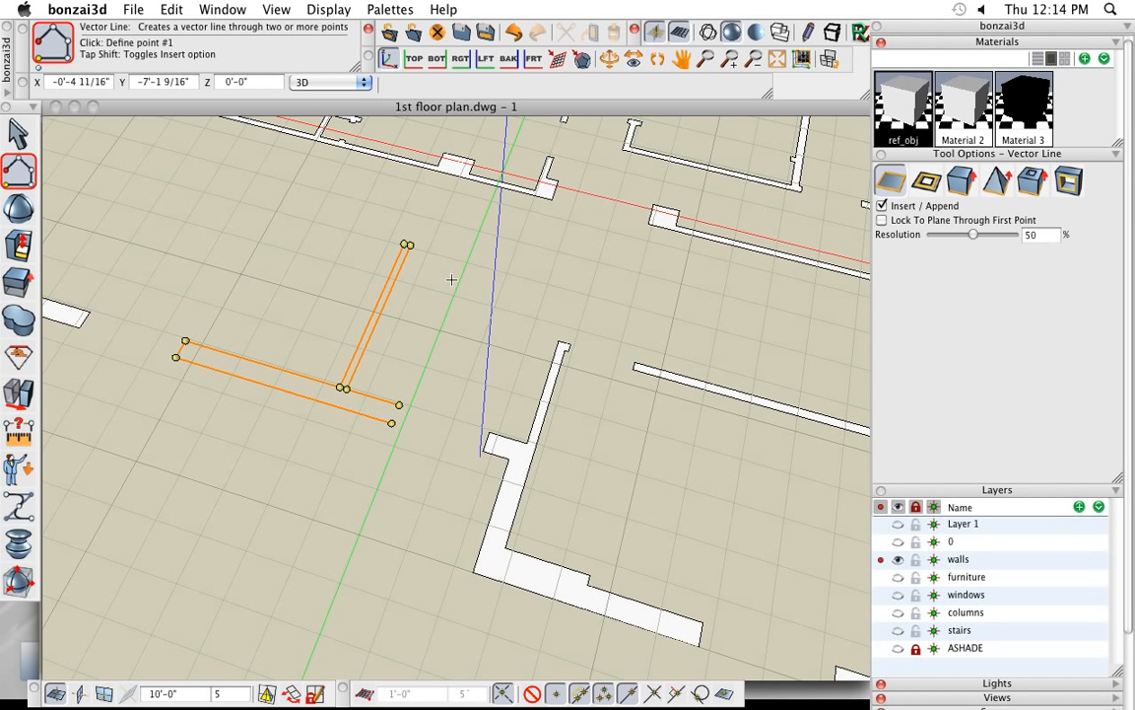
key(Tab)
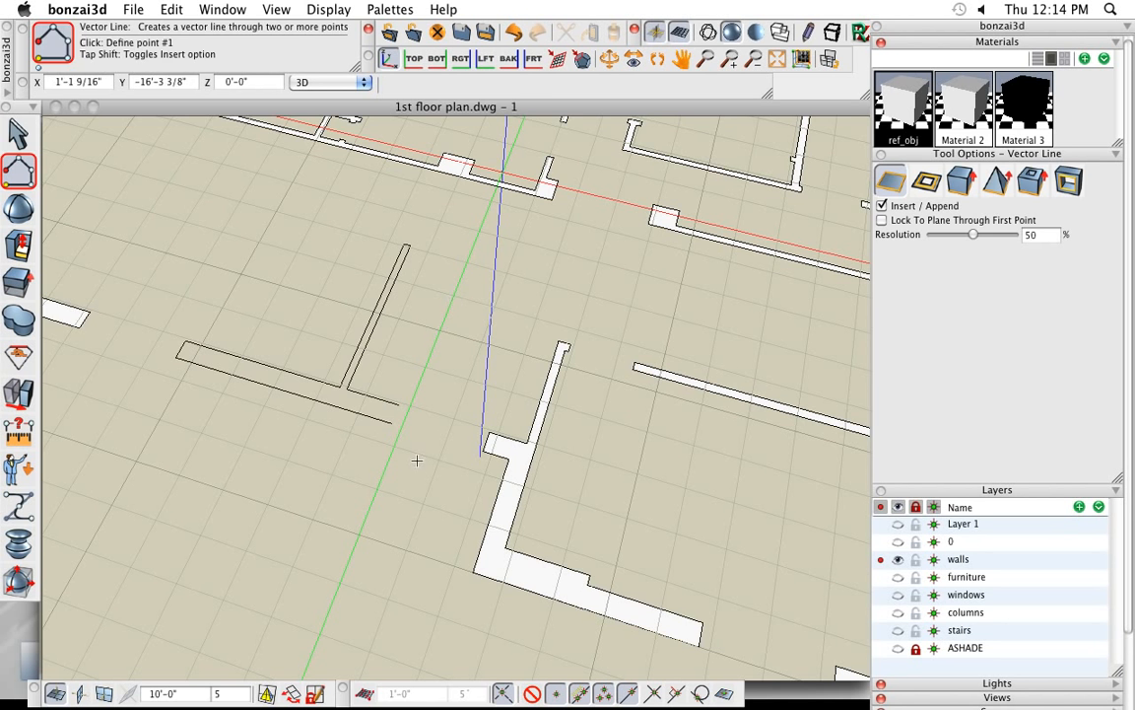
- Close the remaining open end of the T-shaped wall outline with a vector line between its two endpoints
middle_drag(415, 465, 377, 442)
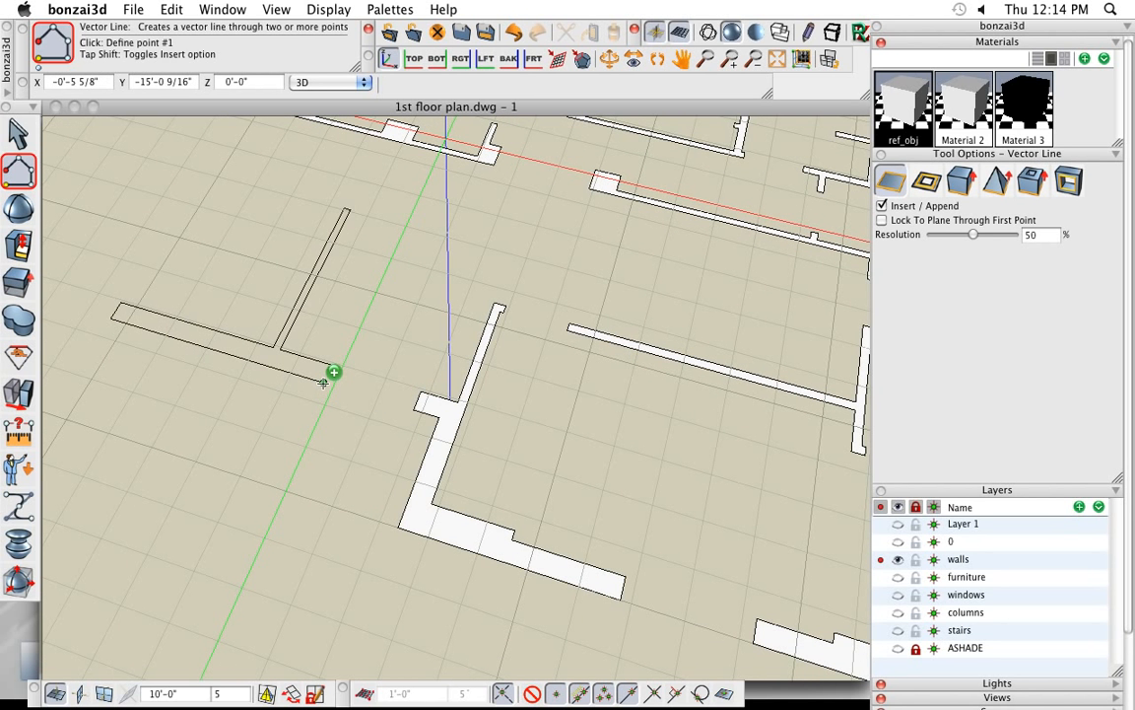
click(323, 383)
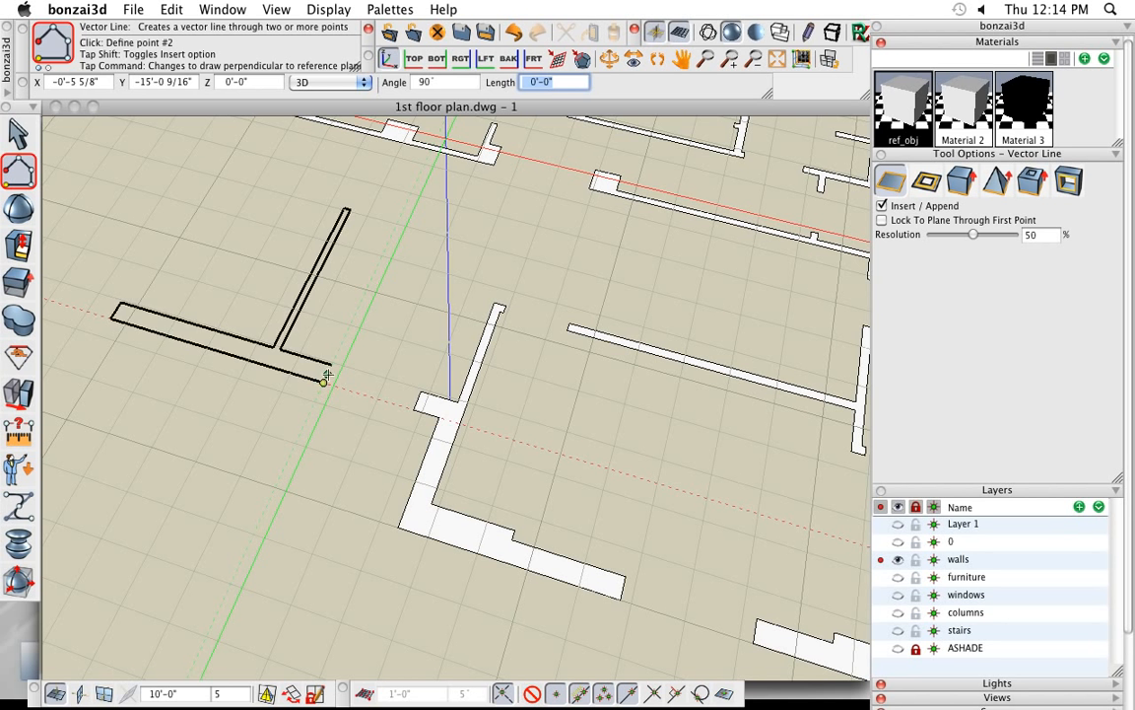
double_click(333, 365)
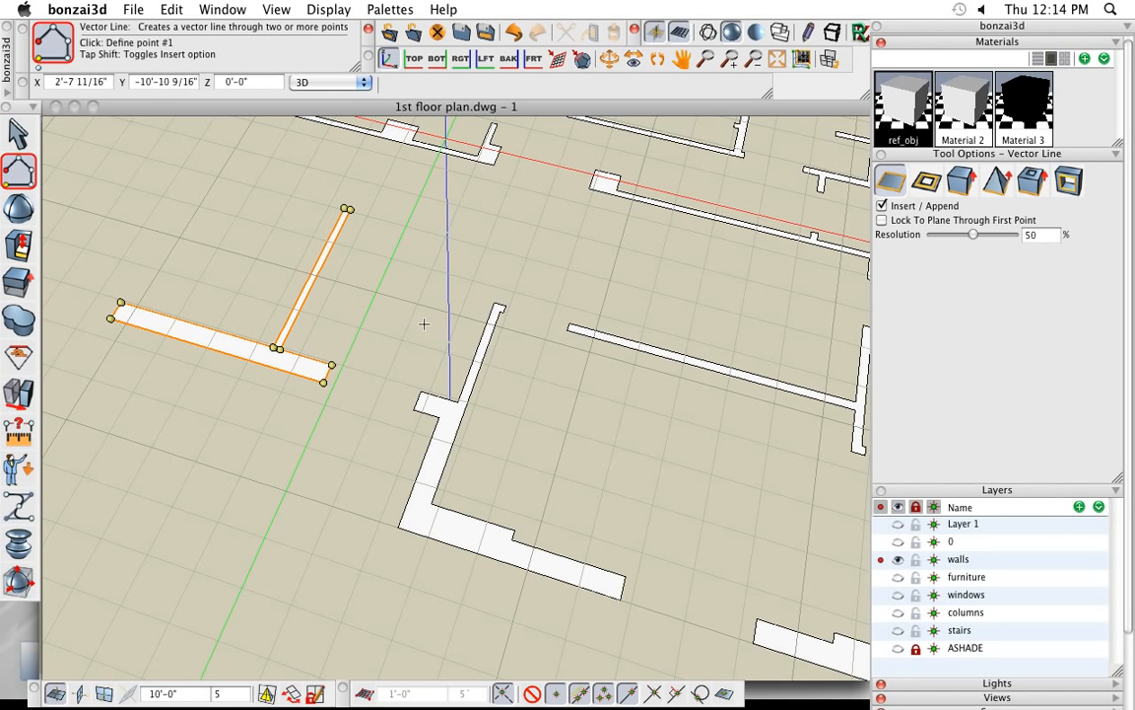
- Select all the closed wall outlines and extrude them together 10'-0" upward, perpendicular to surface
scroll(423, 324, down, 2)
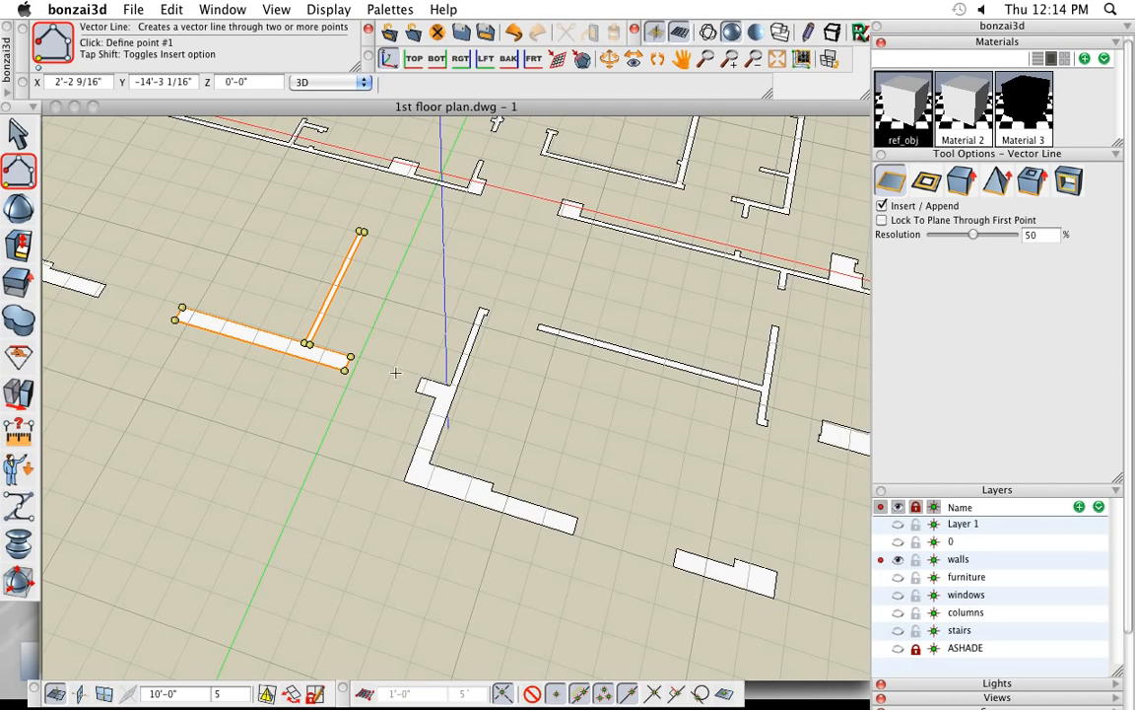
scroll(395, 372, down, 2)
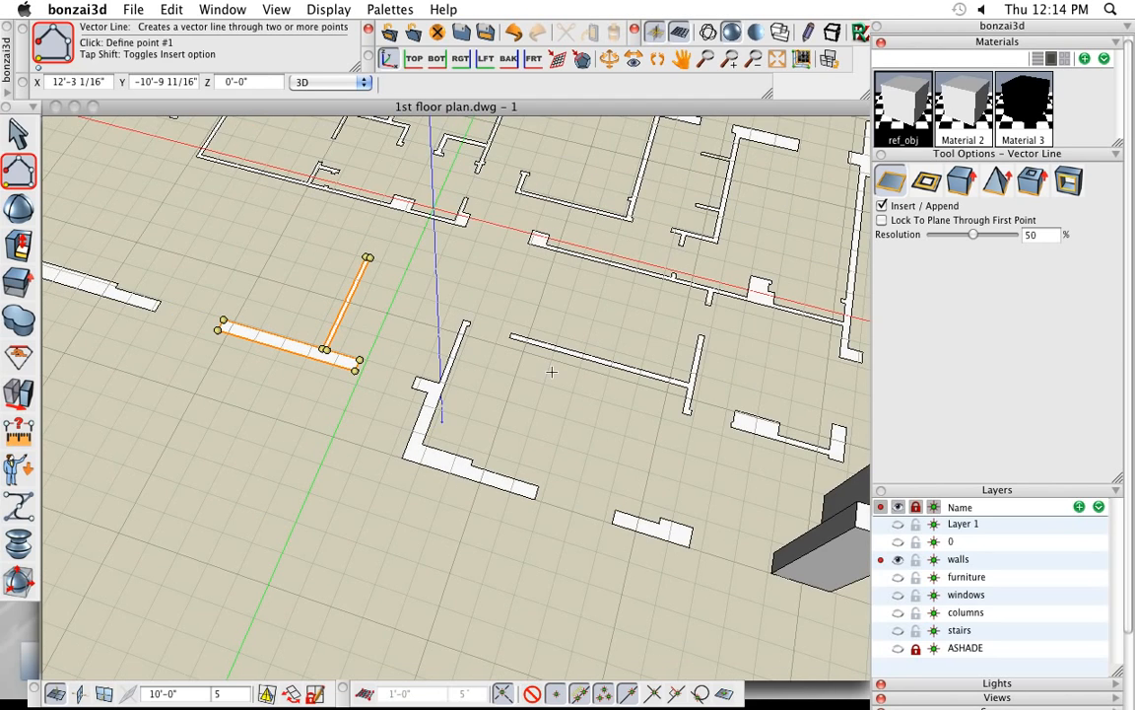
middle_drag(553, 365, 506, 427)
scroll(398, 383, down, 5)
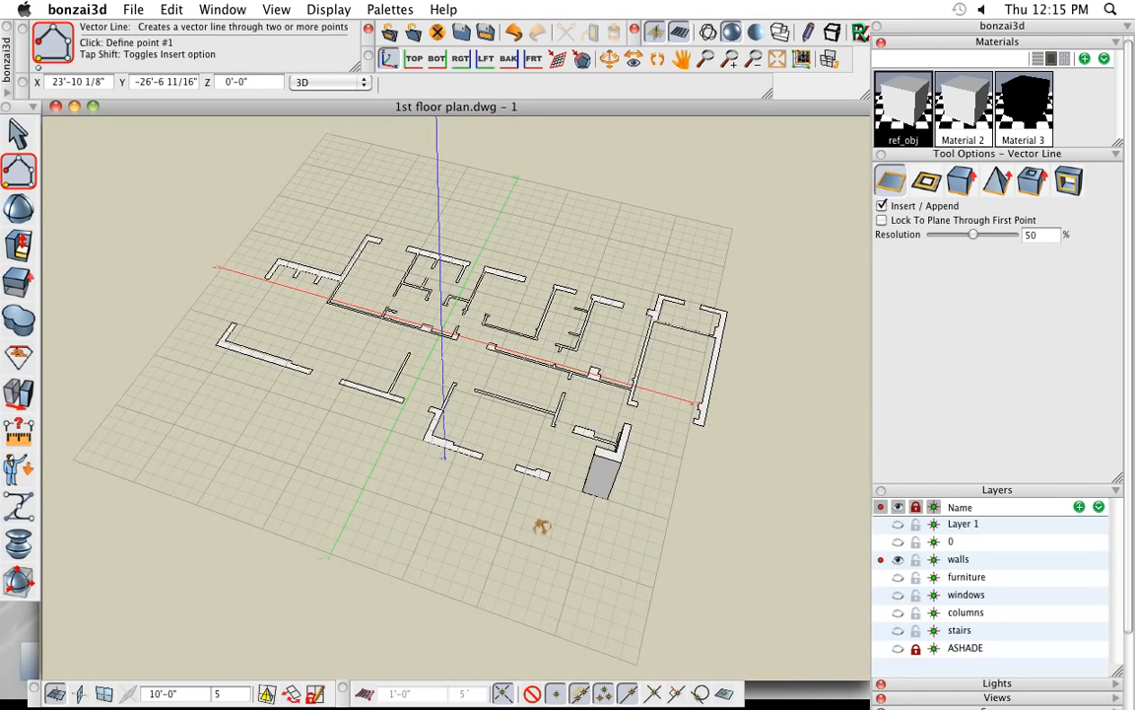
middle_drag(541, 527, 542, 504)
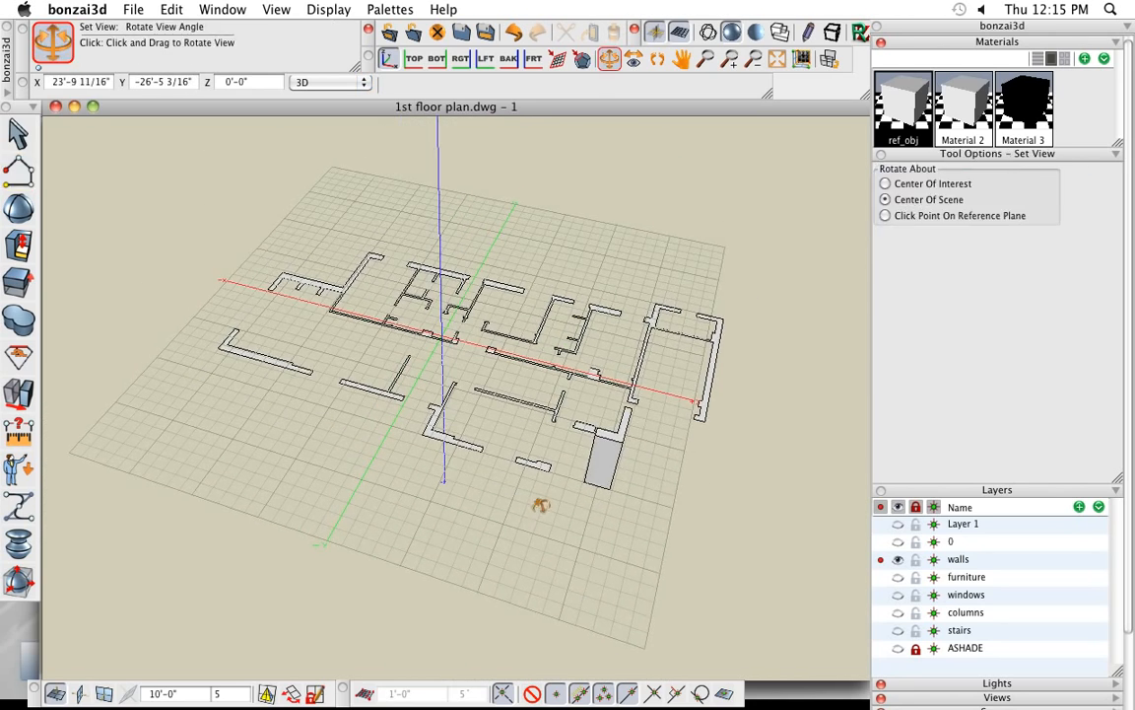
scroll(471, 473, up, 5)
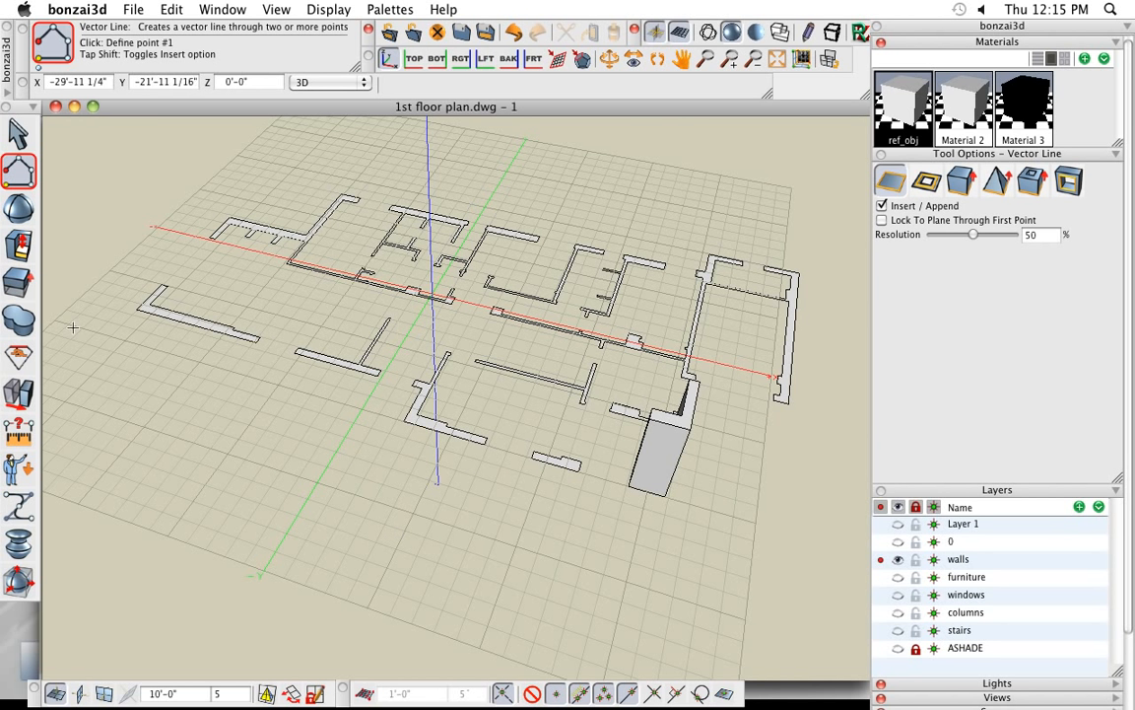
mouse_move(21, 279)
drag(41, 281, 55, 186)
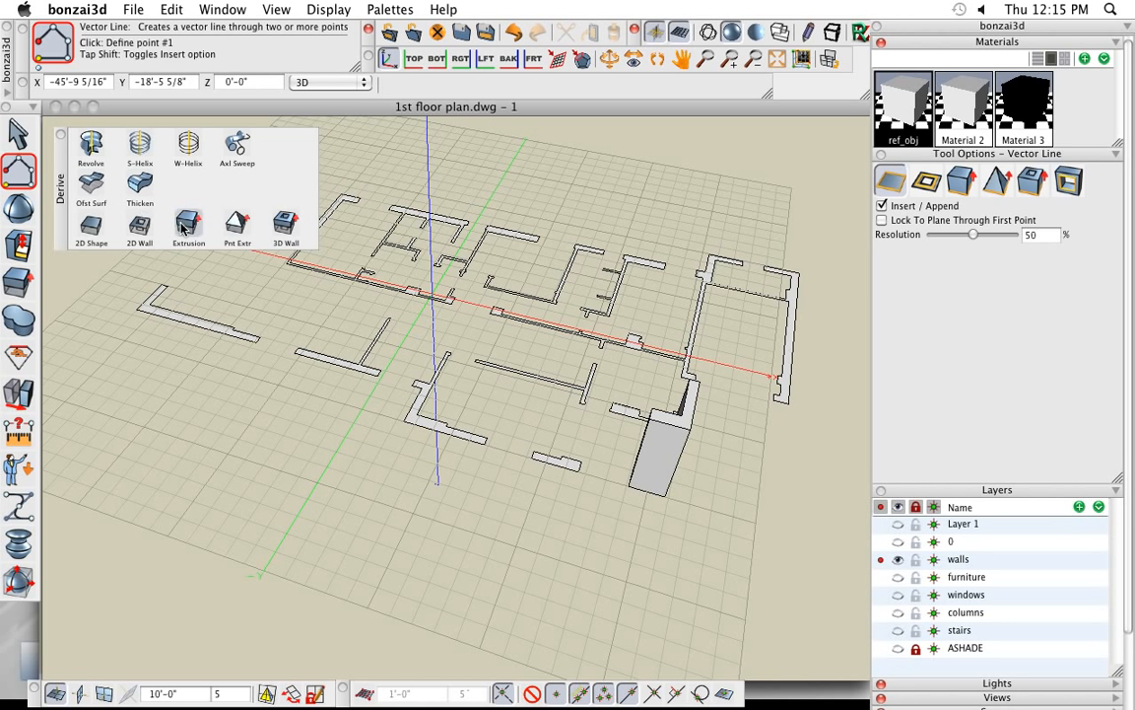
click(188, 225)
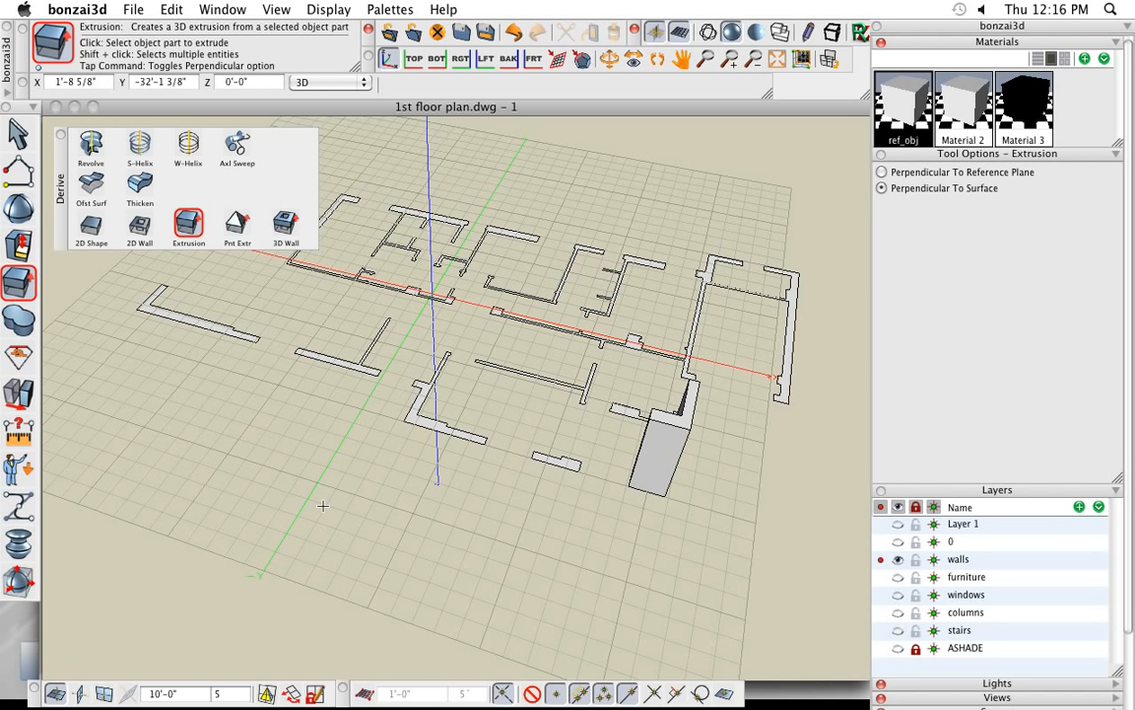
key(super+a)
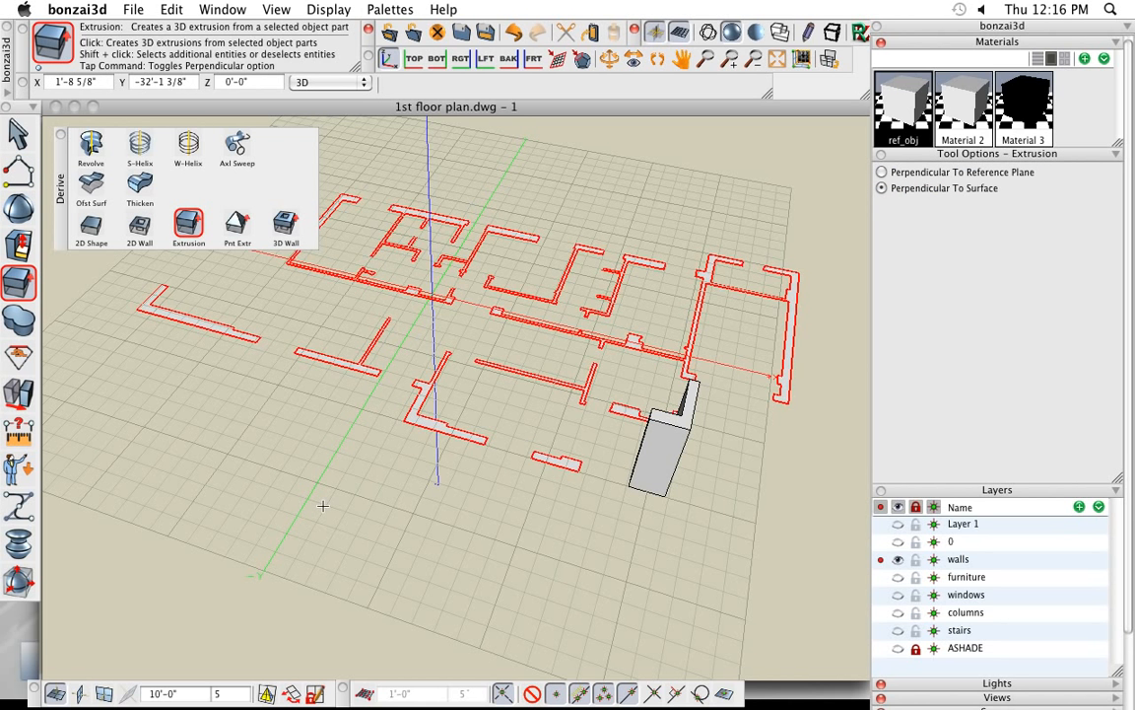
click(391, 515)
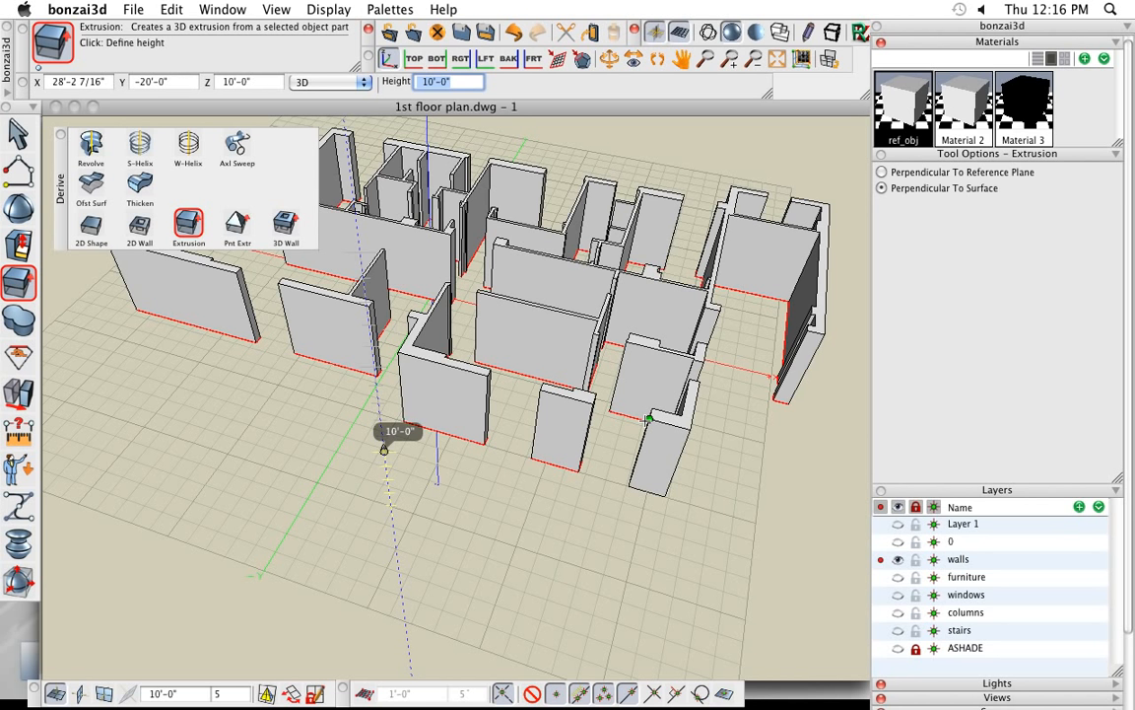
click(385, 449)
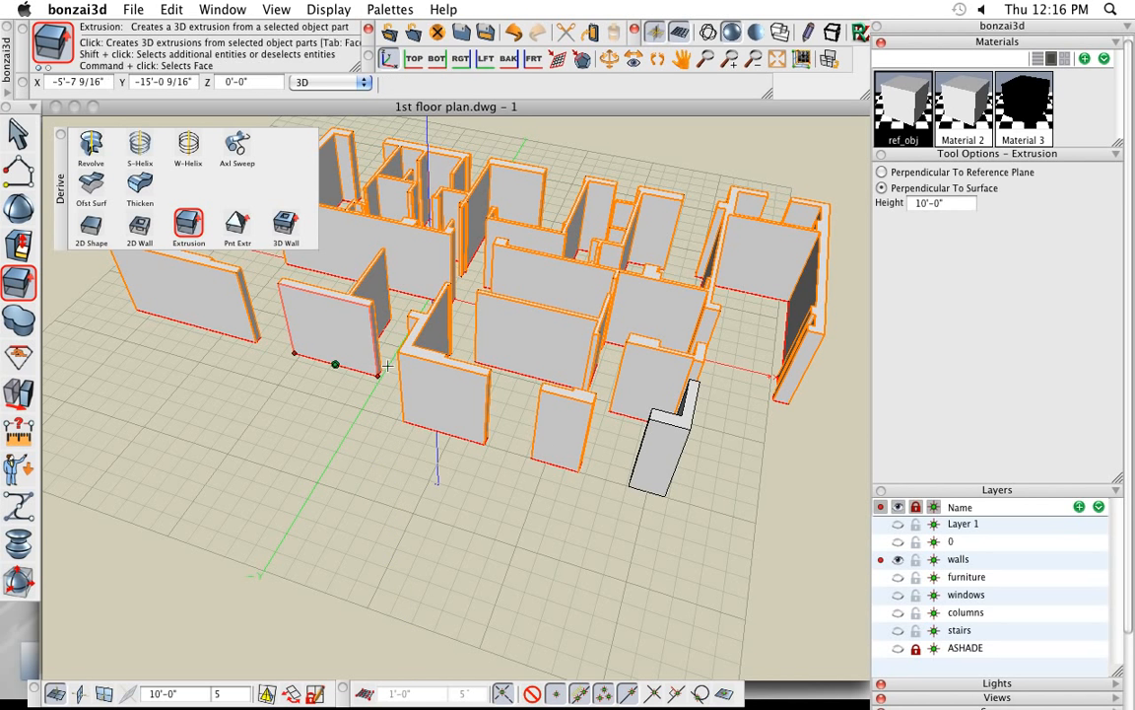
- Deselect the extruded walls with the Pick tool and make the windows and columns layers visible
middle_drag(569, 558, 574, 525)
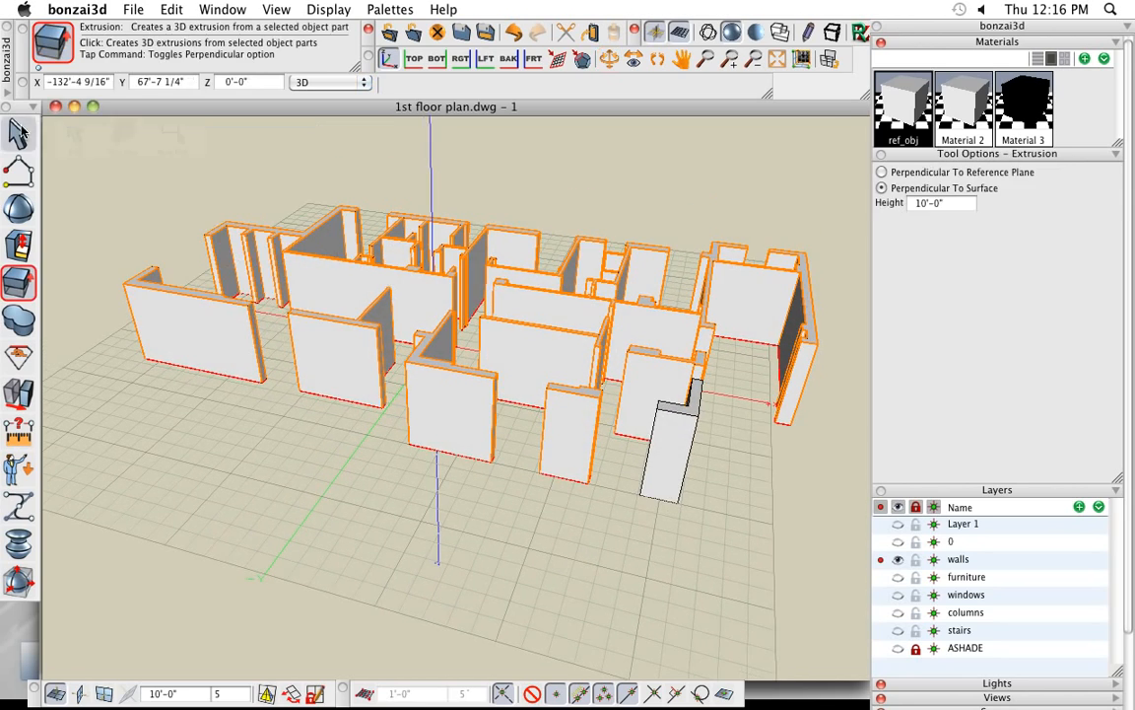
click(18, 131)
middle_drag(649, 522, 474, 470)
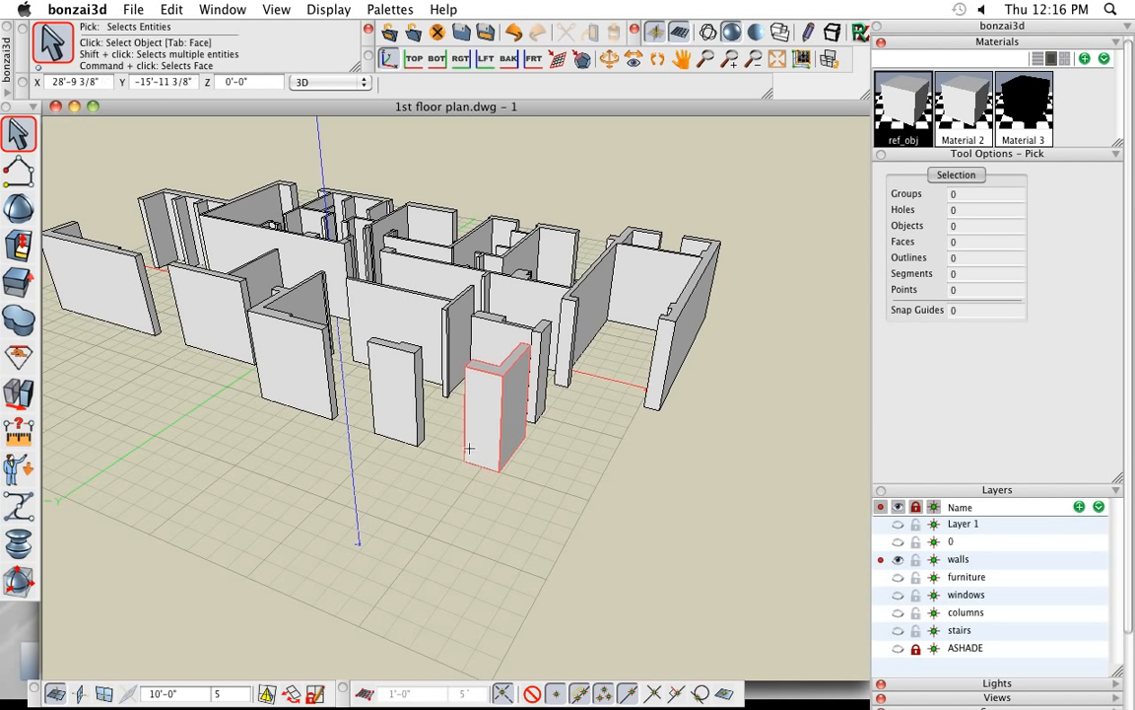
click(897, 595)
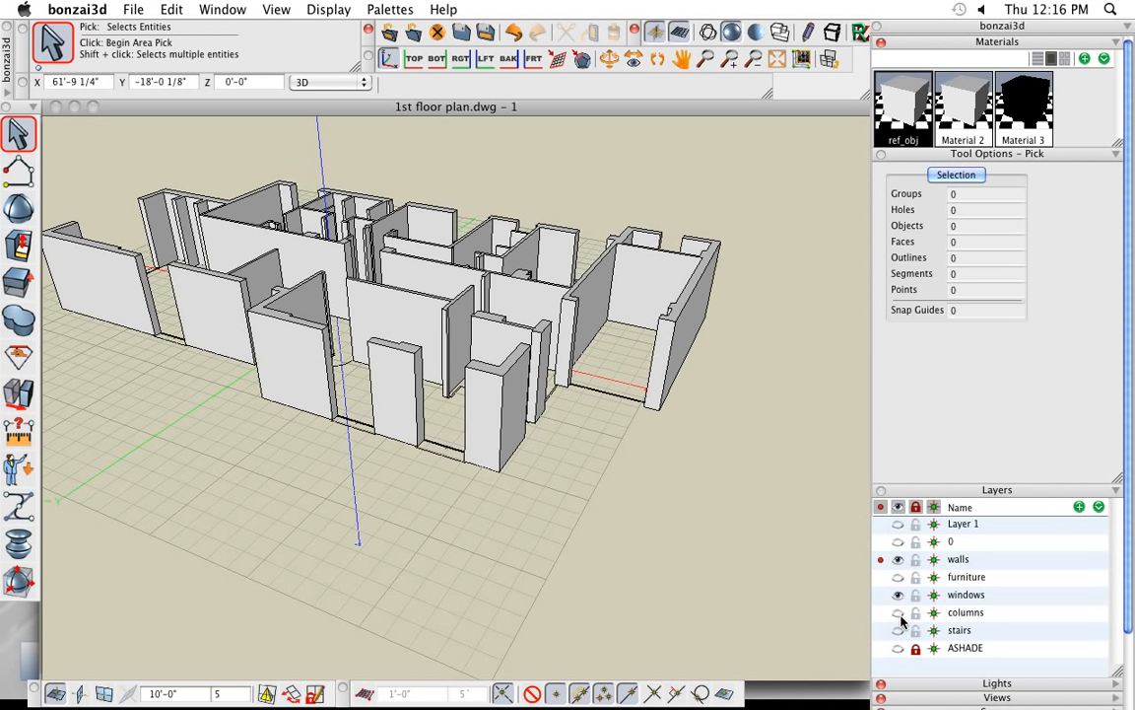
click(898, 613)
- Offset the bottom edge of the wall end at the door opening near the cars upward about 6'-7", inserting a segment extended to the boundary
middle_drag(457, 528, 363, 533)
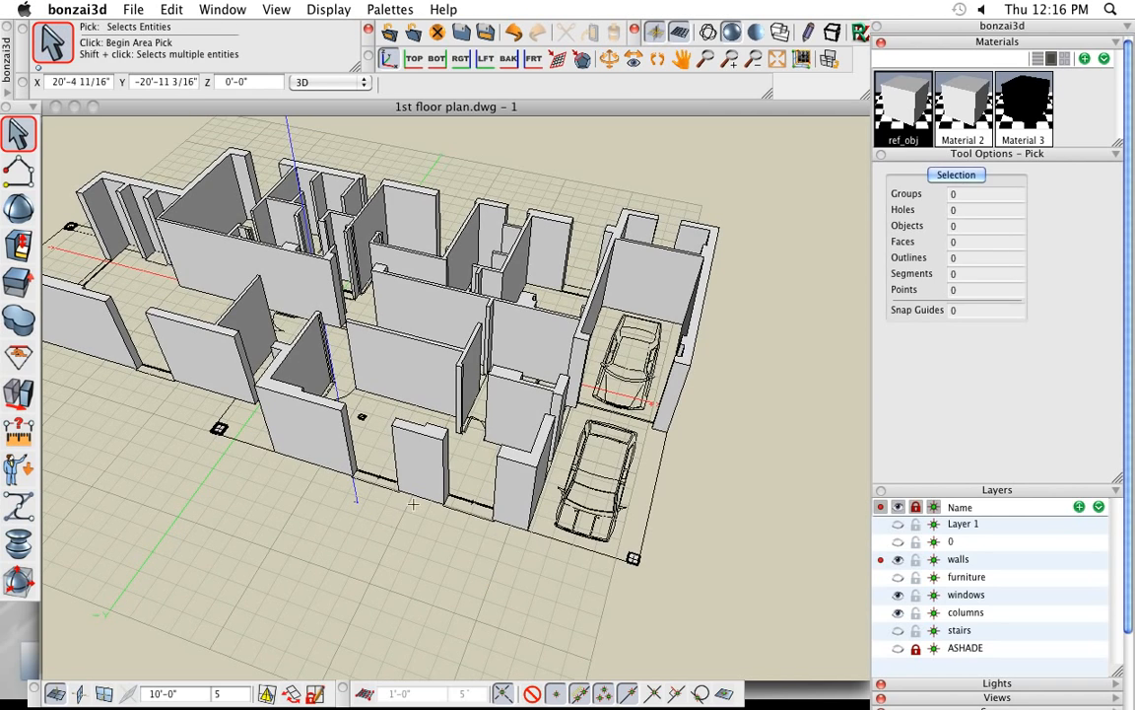
middle_drag(515, 572, 382, 549)
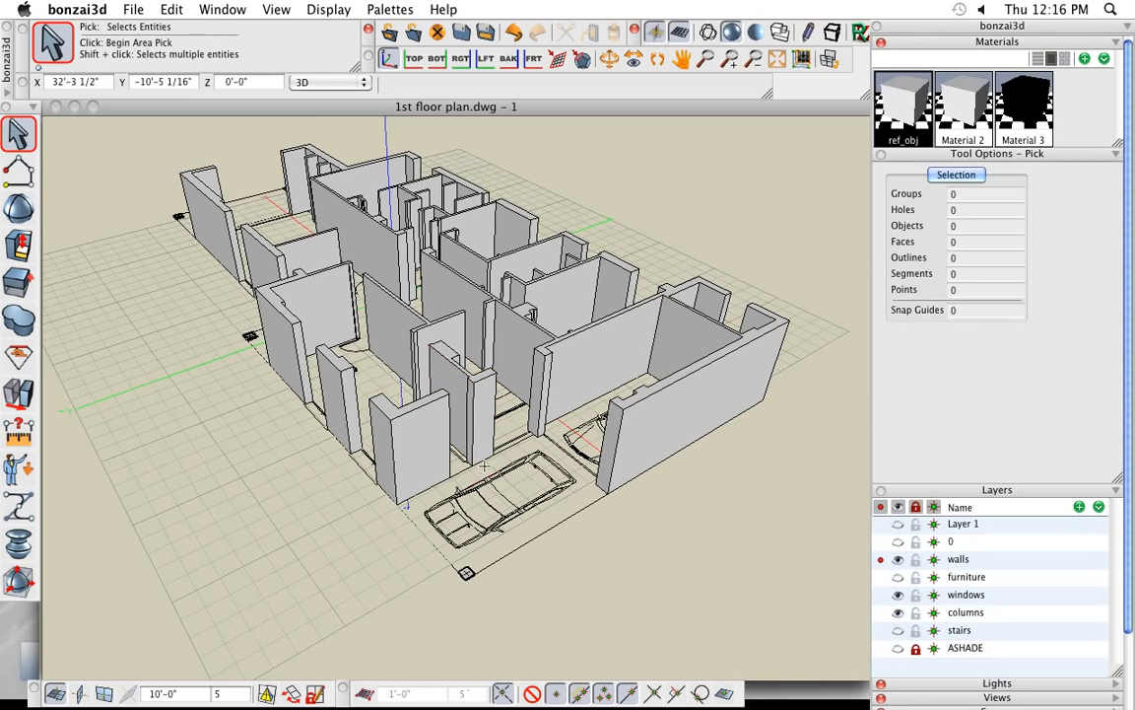
scroll(484, 472, up, 5)
middle_drag(502, 499, 444, 503)
scroll(470, 473, up, 5)
scroll(526, 506, down, 4)
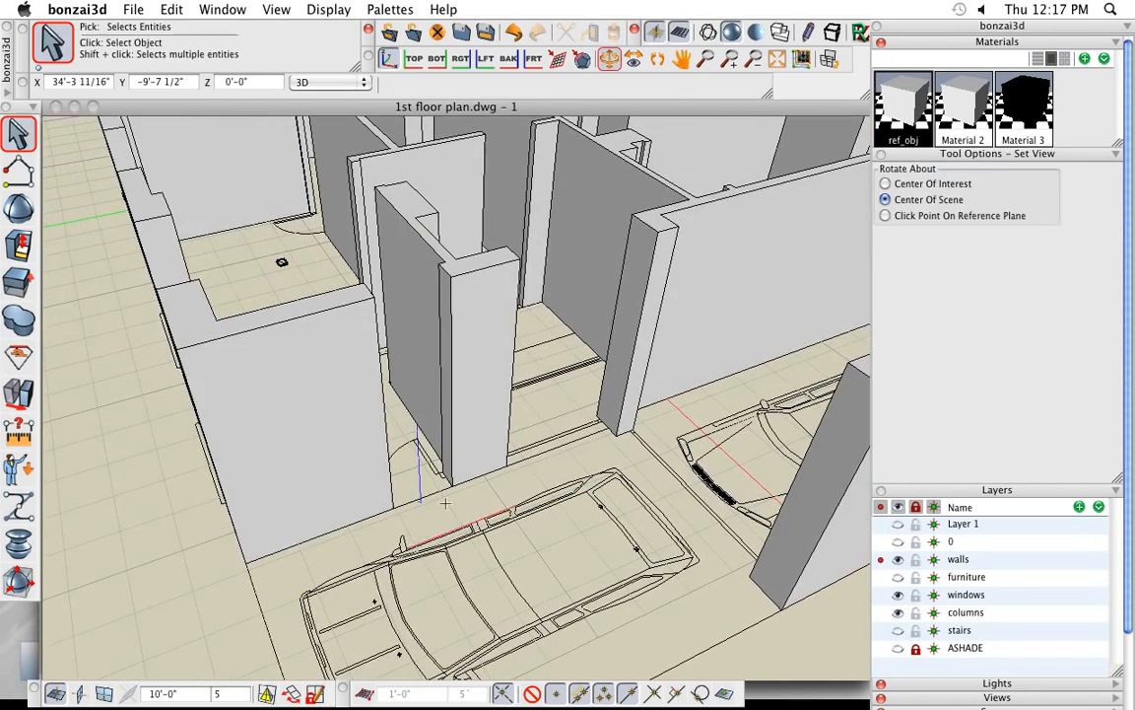
middle_drag(532, 508, 607, 513)
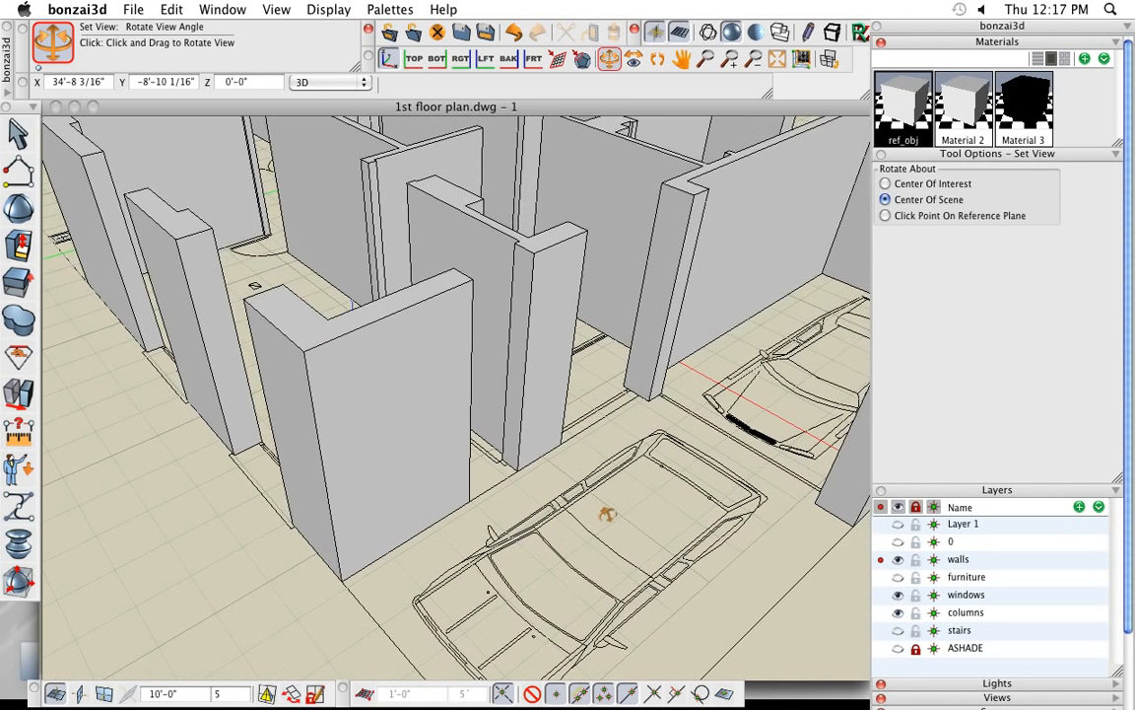
mouse_move(20, 236)
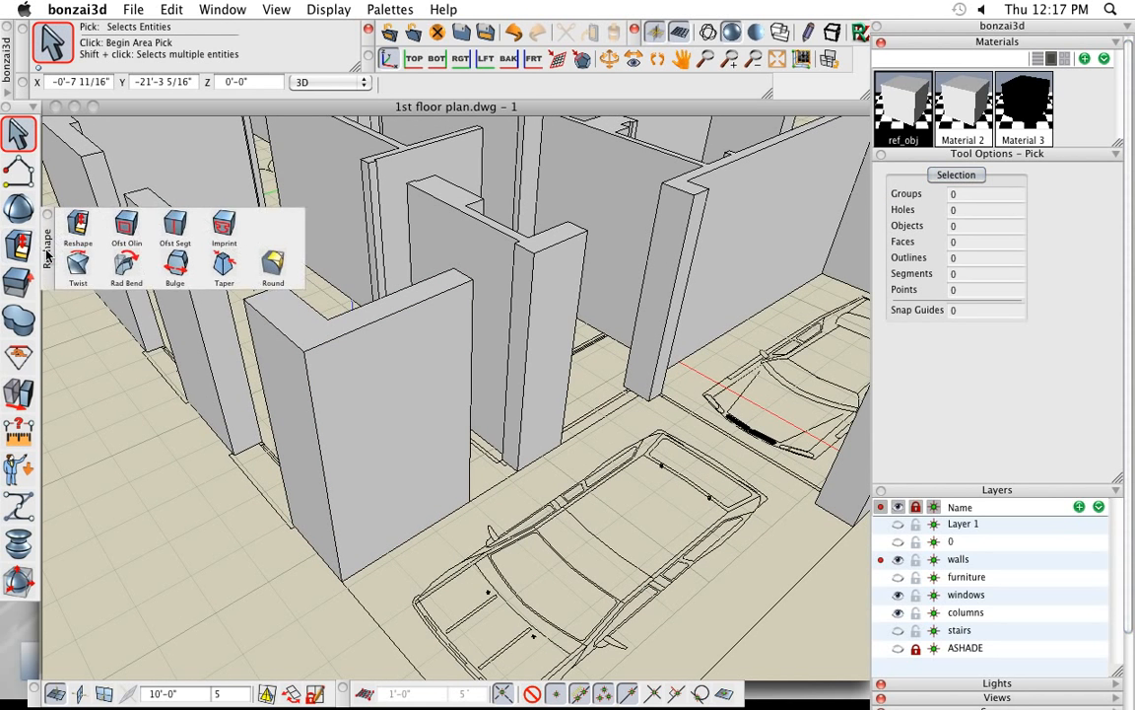
drag(46, 254, 66, 264)
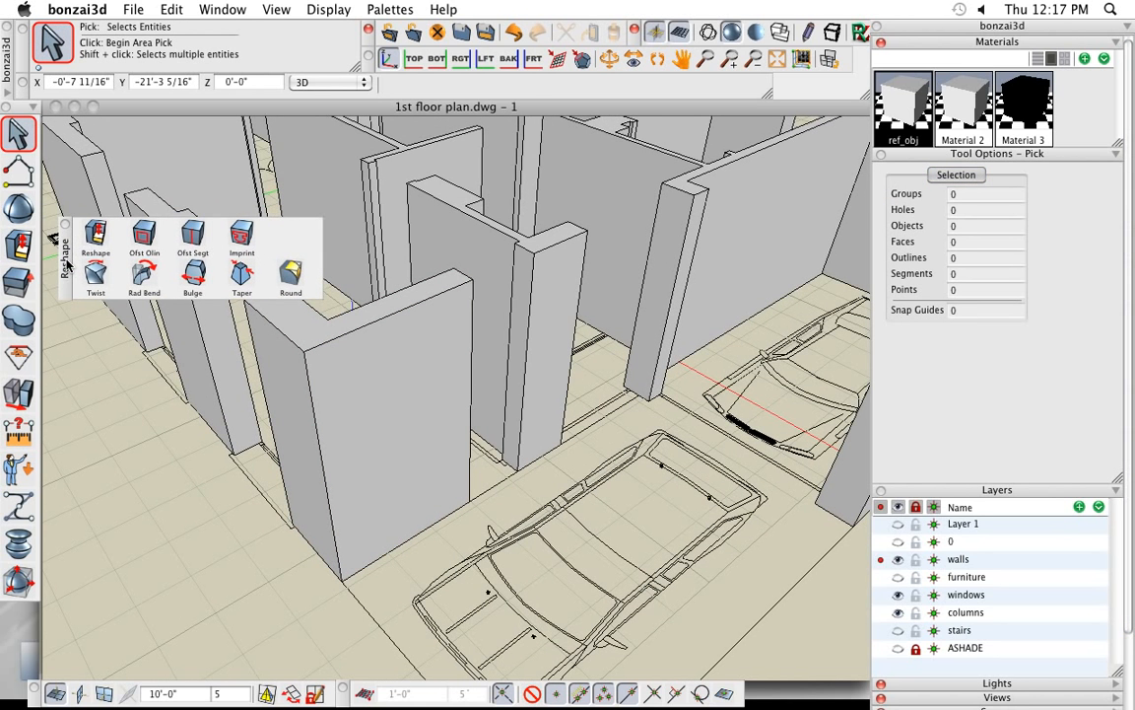
click(193, 236)
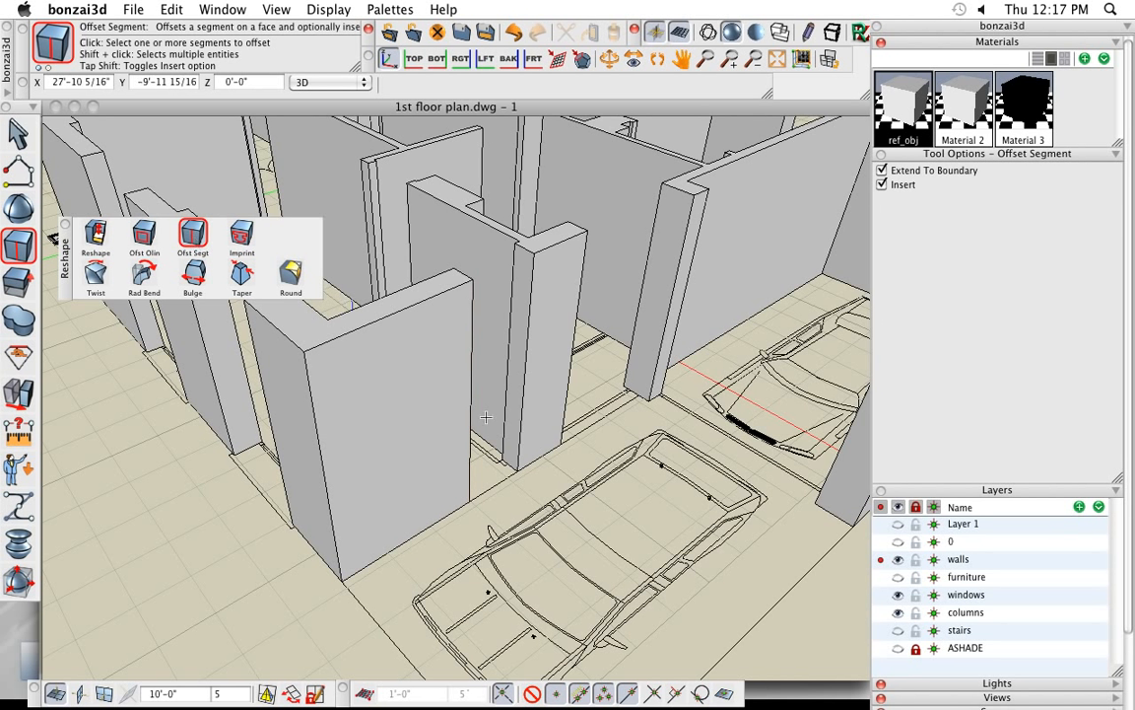
click(509, 465)
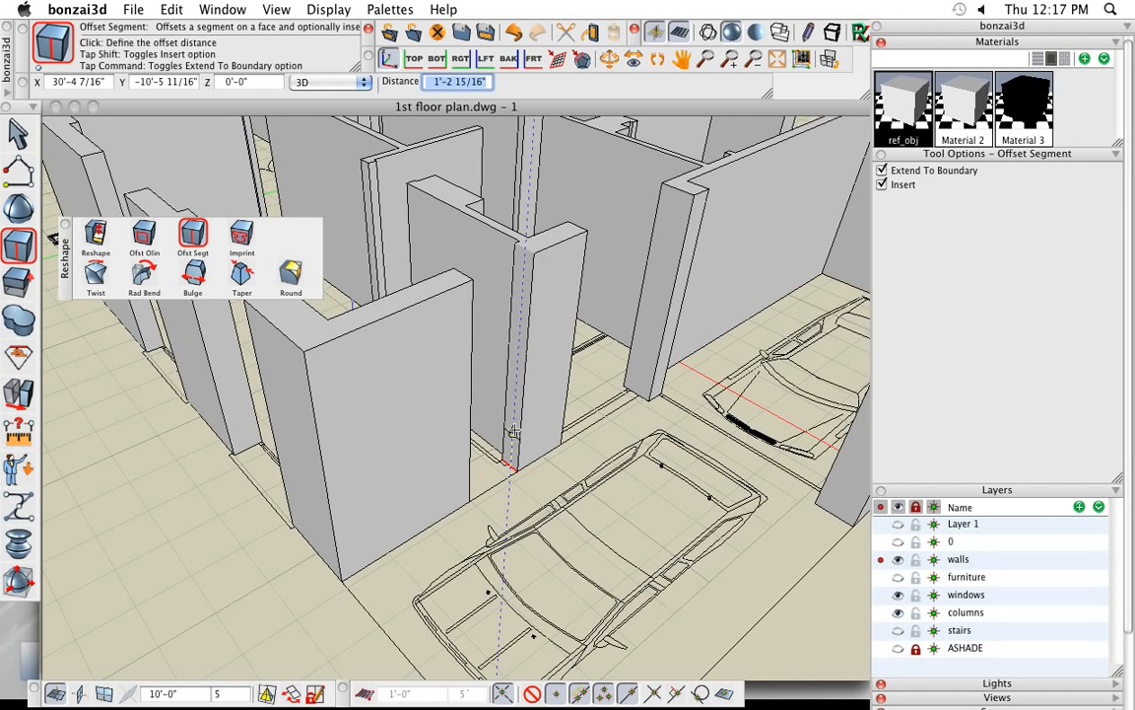
click(520, 323)
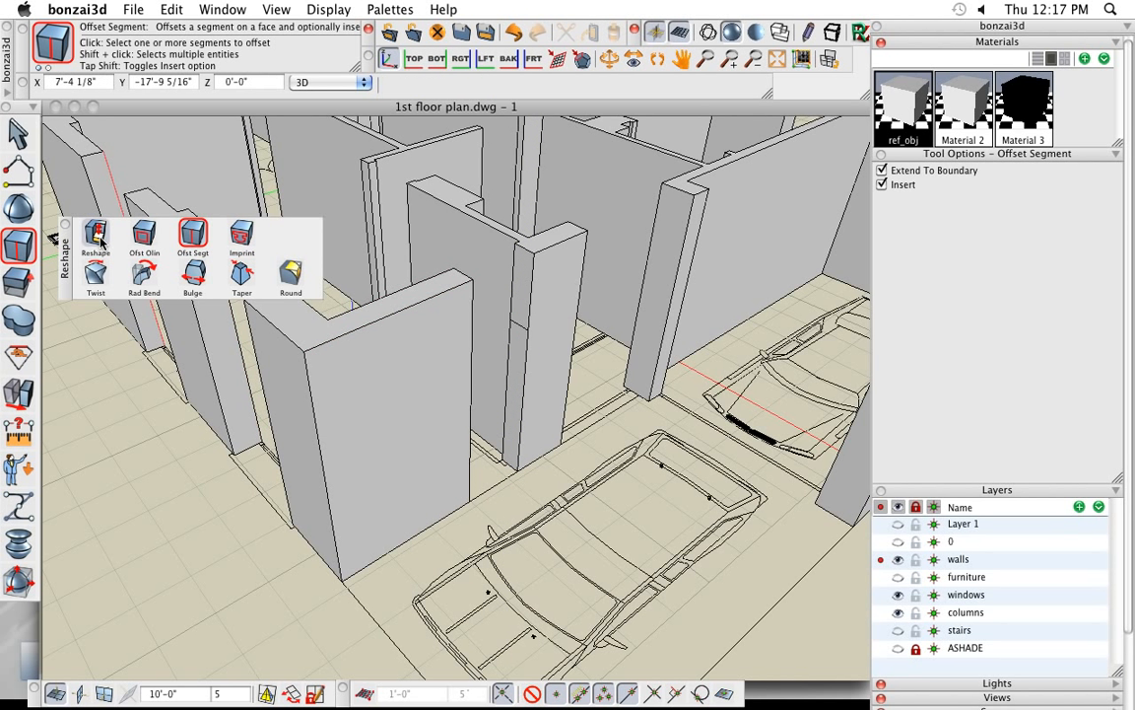
- Reshape the wall-end face above the inserted segment about 2'-7 1/2" across the door opening to the corner wall, perpendicular to surface
click(99, 240)
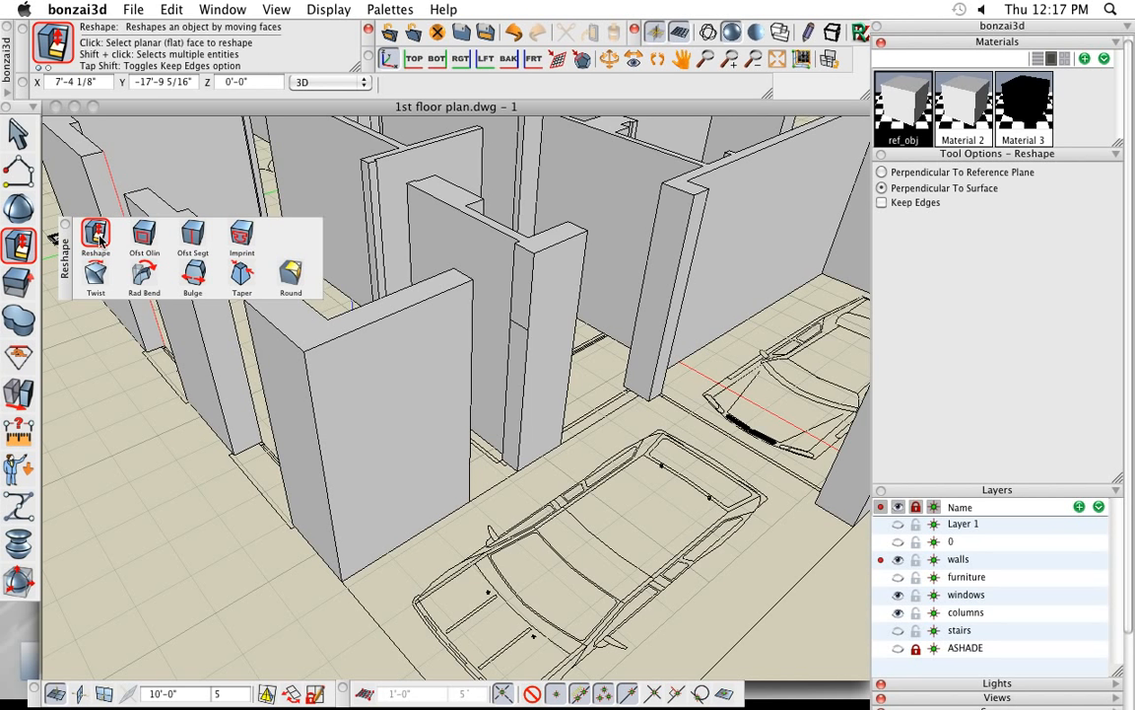
click(522, 291)
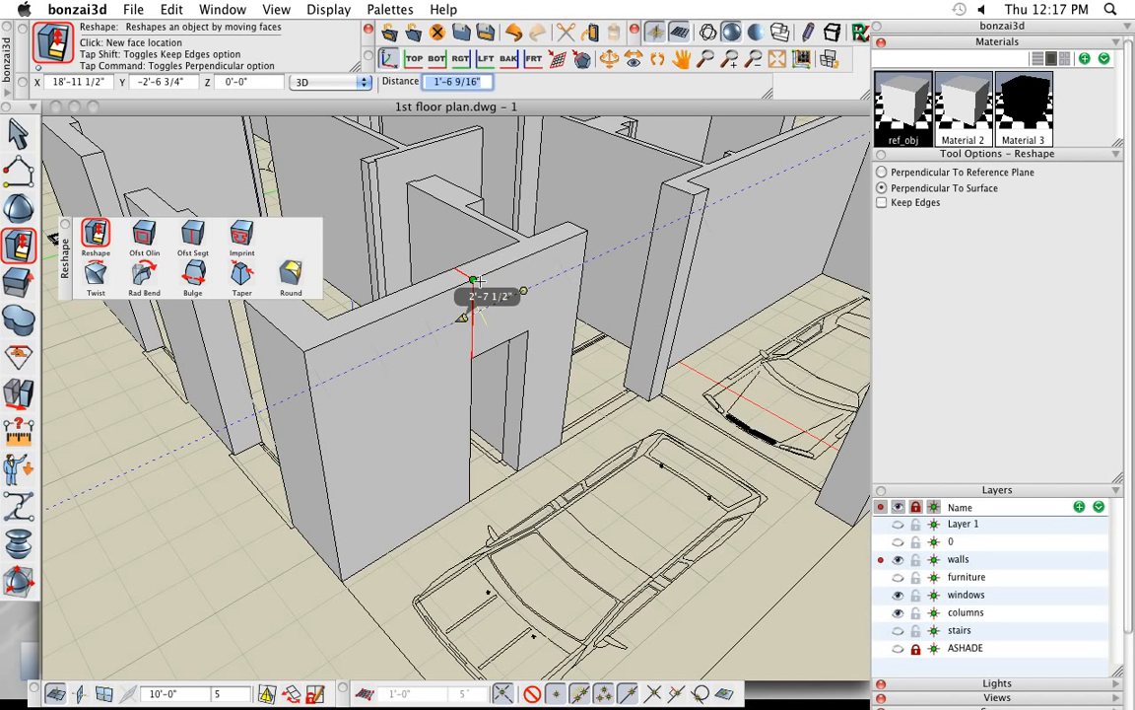
click(475, 282)
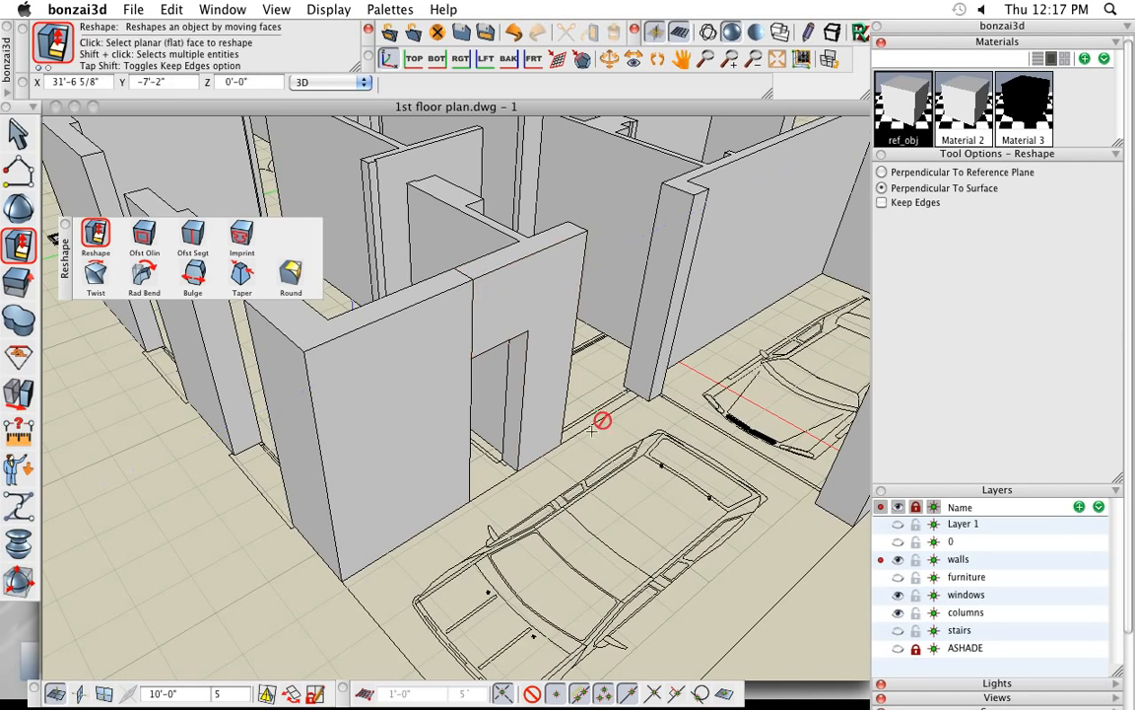
- Union the corner wall with the wall segment that bridges the door opening near the cars
middle_drag(700, 563, 591, 508)
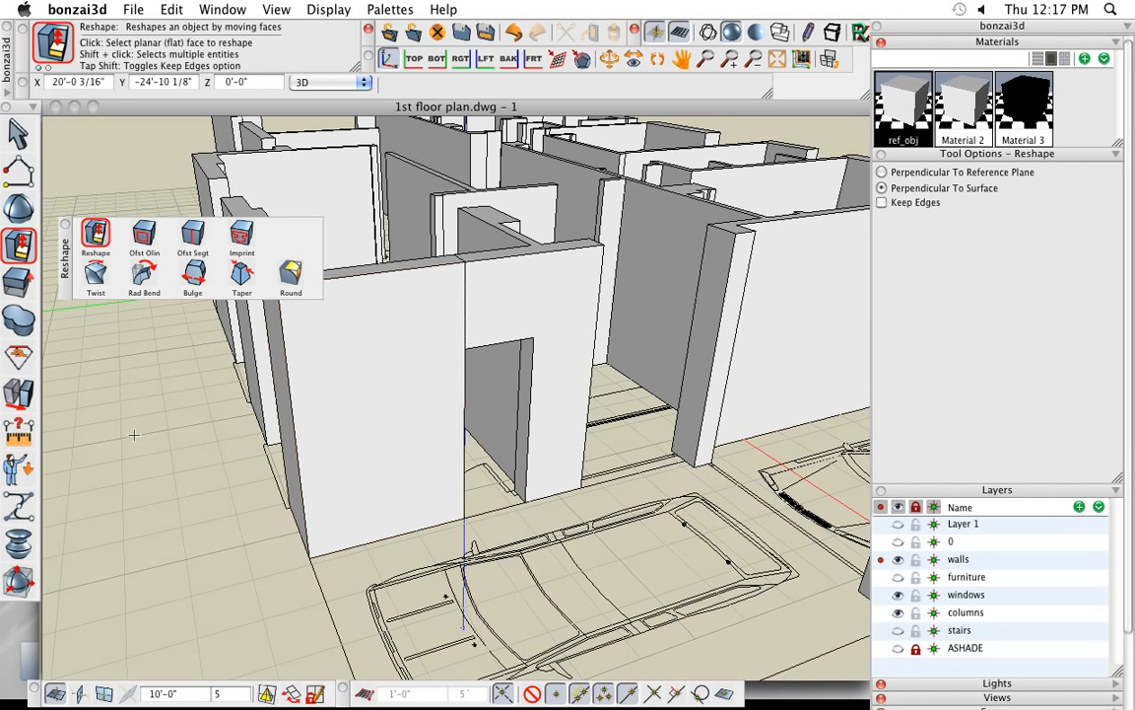
click(17, 399)
mouse_move(18, 326)
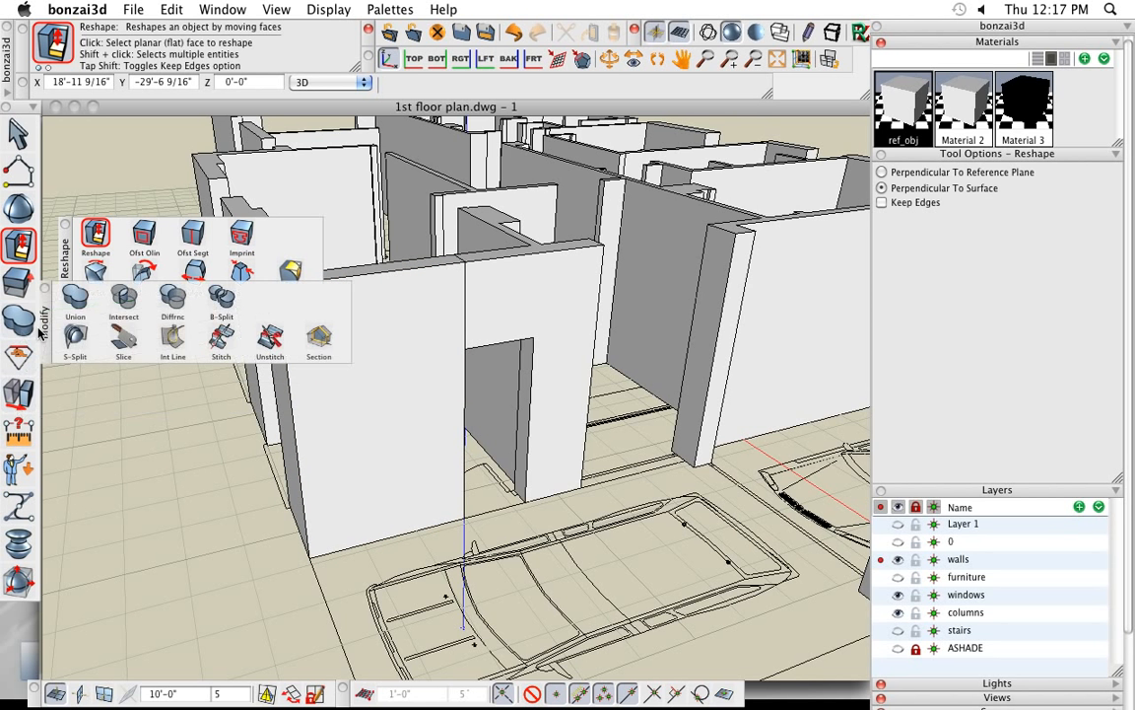
drag(44, 331, 85, 456)
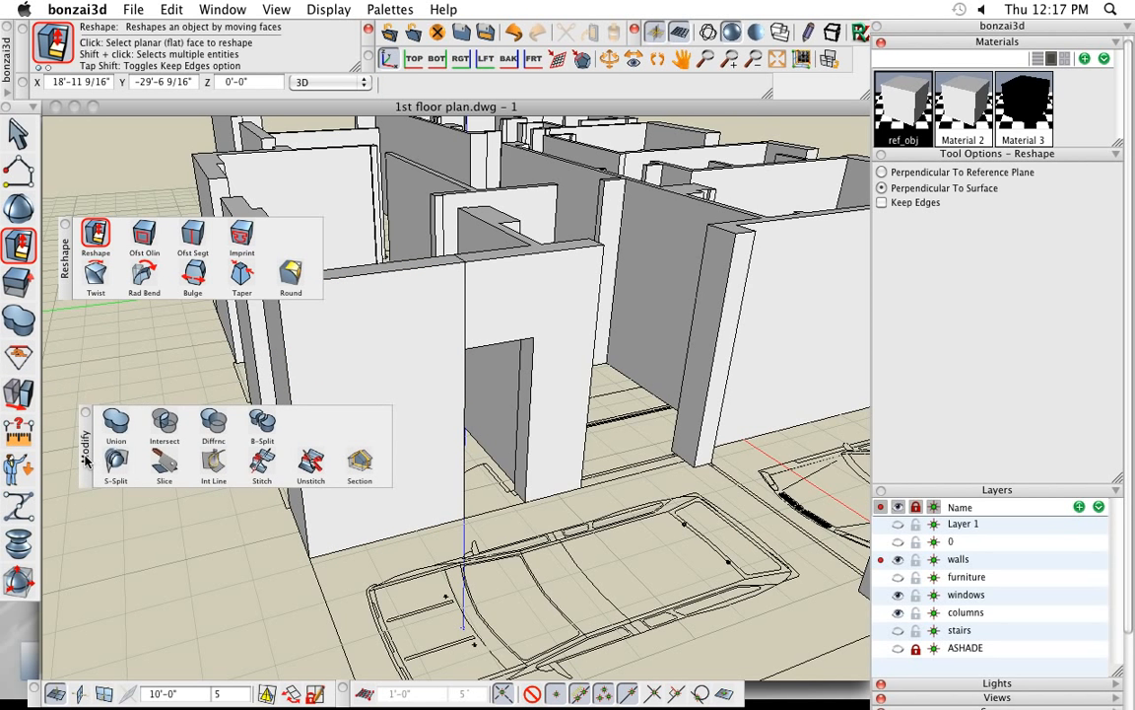
click(116, 421)
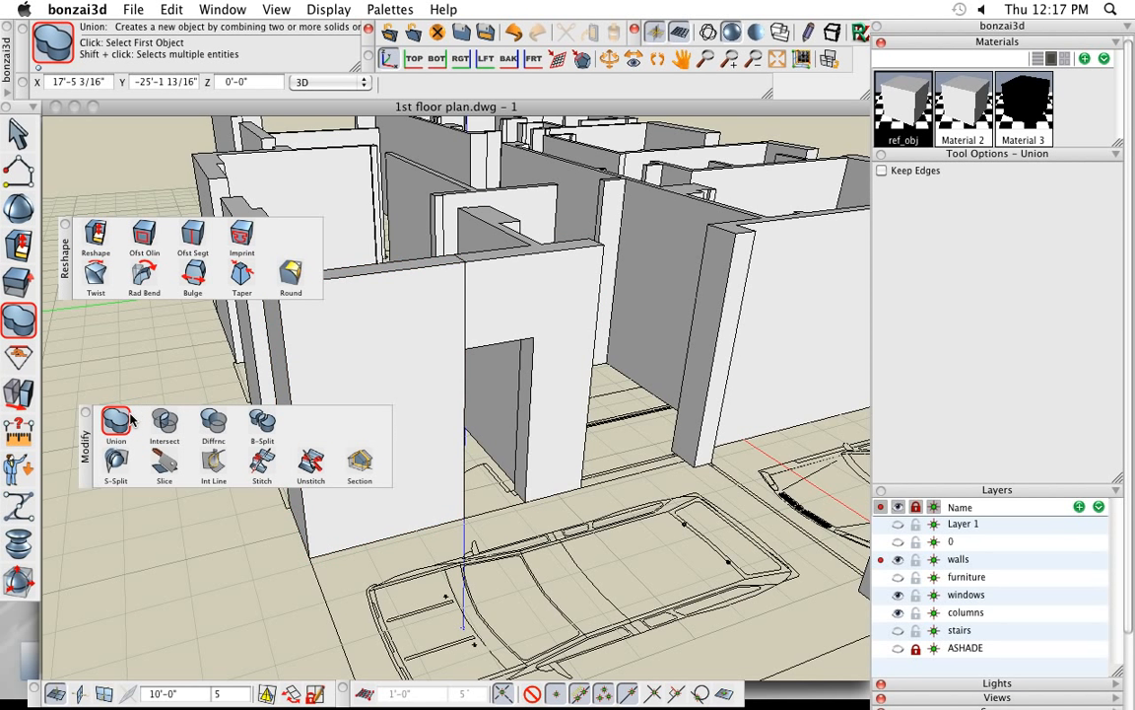
click(356, 323)
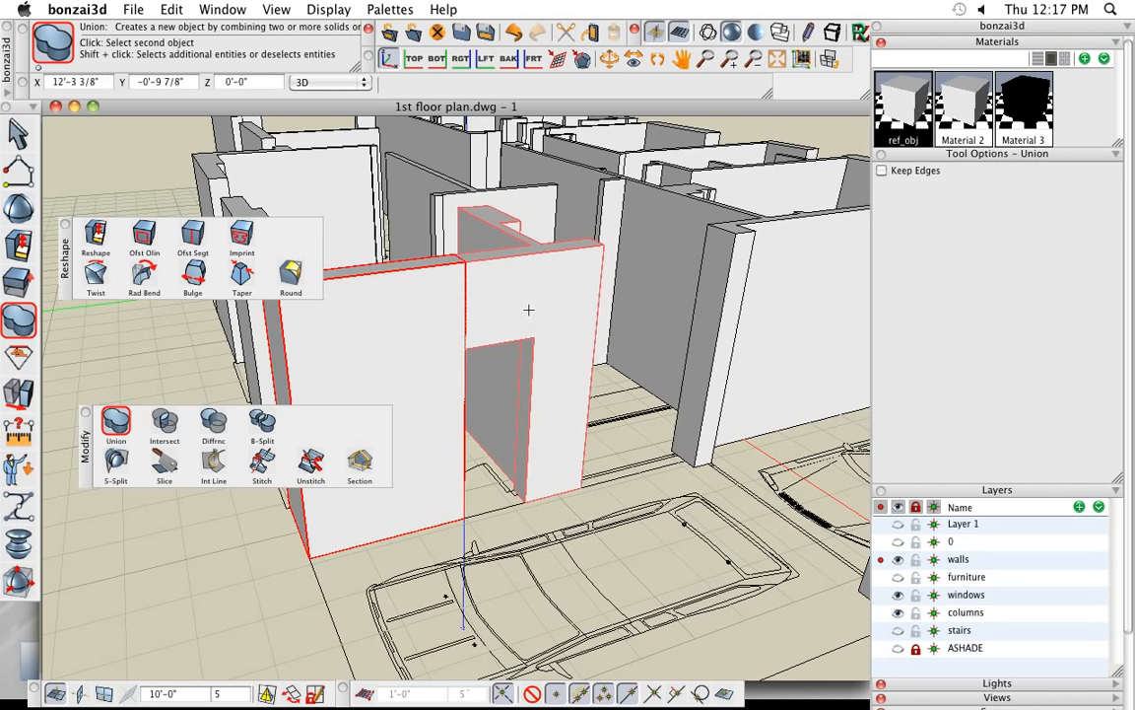
click(529, 309)
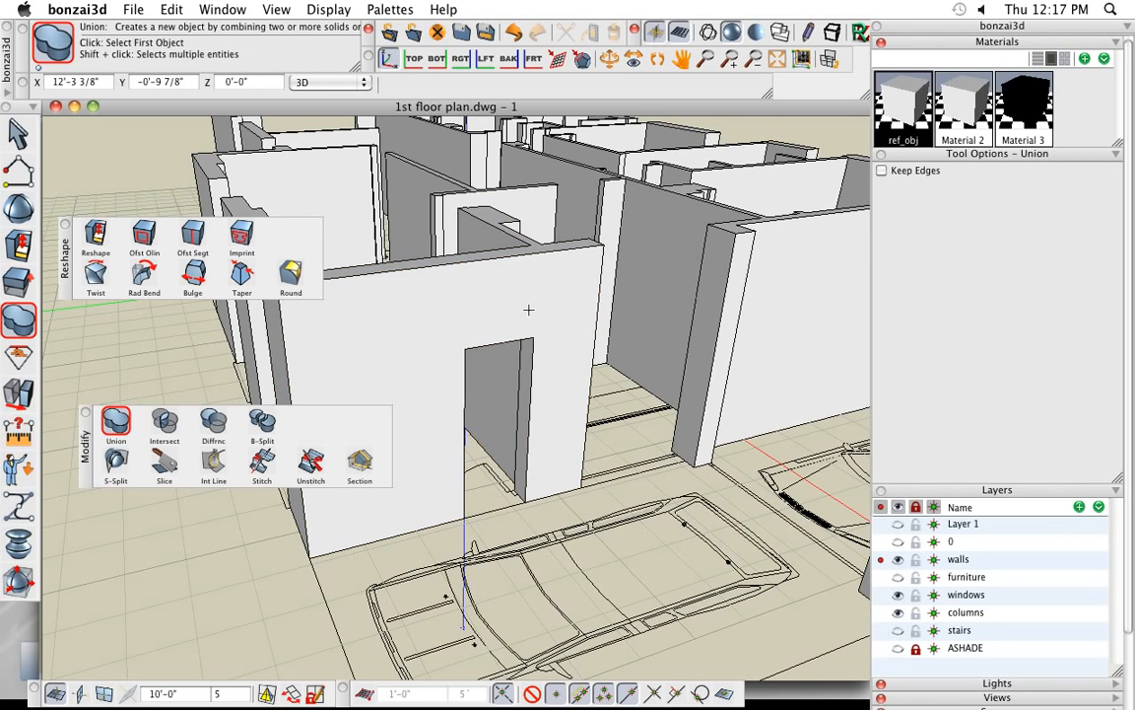
- On the wall-end face across the window opening, insert a vertical segment at the opening wall's thickness and a horizontal one about 3'-11" above the floor
scroll(425, 406, down, 3)
middle_drag(511, 489, 527, 494)
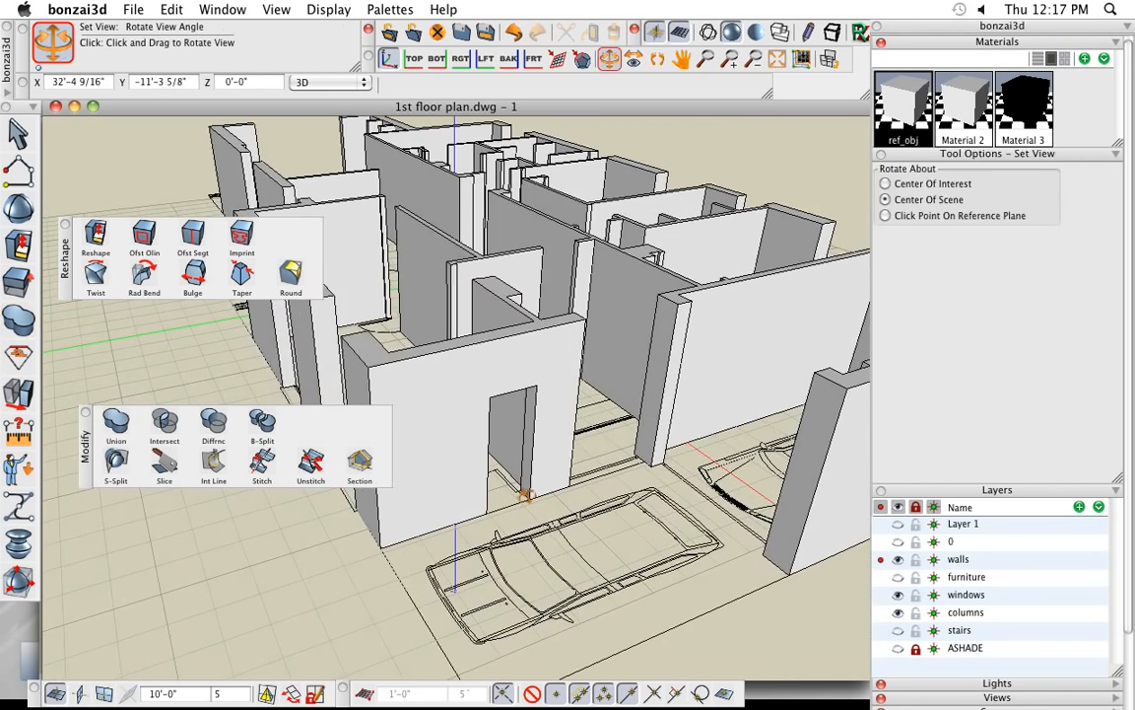
middle_drag(661, 480, 595, 445)
scroll(541, 409, up, 5)
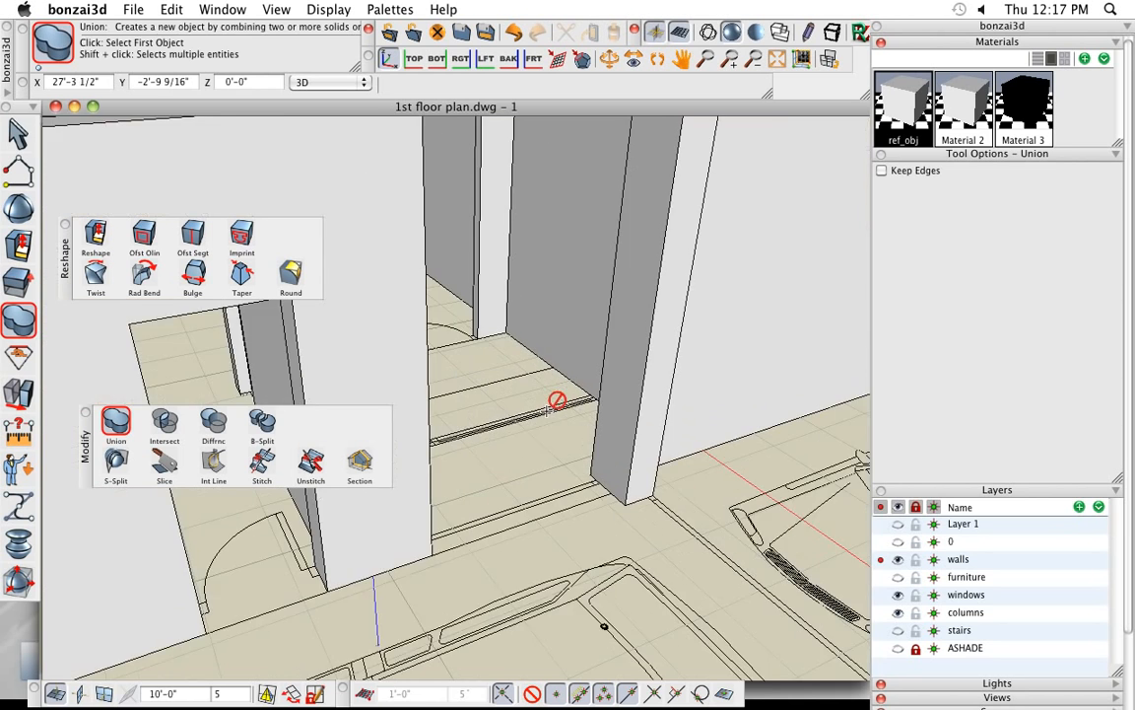
middle_drag(541, 409, 506, 441)
scroll(505, 442, down, 2)
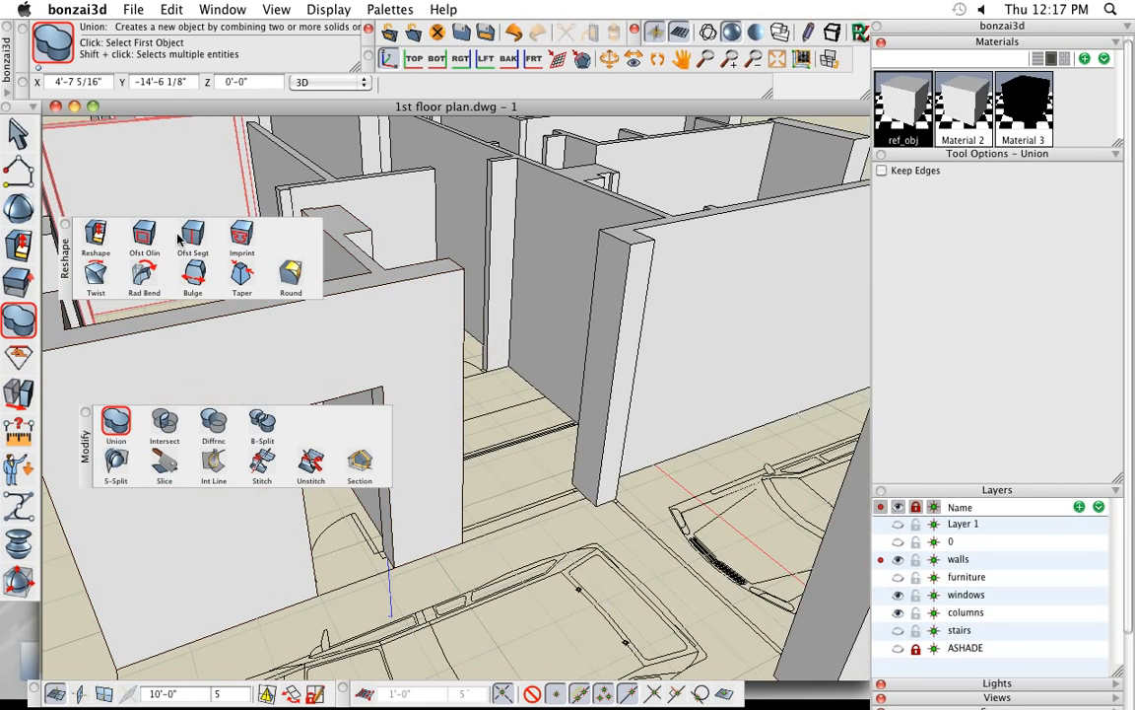
click(192, 234)
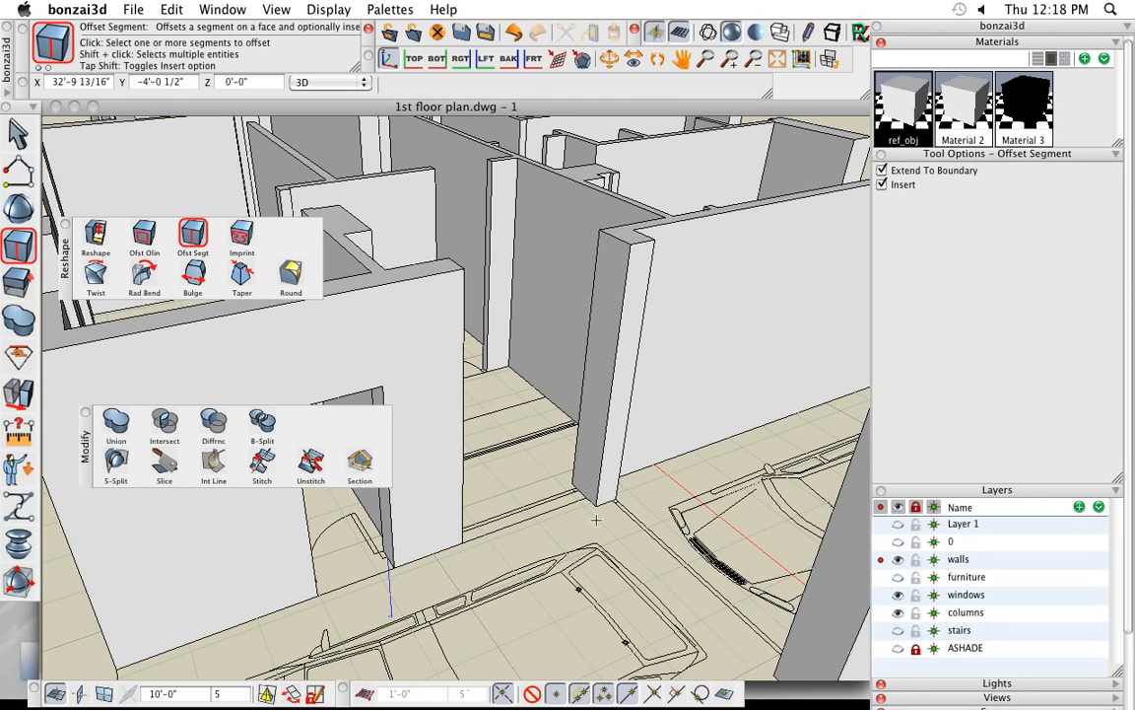
click(597, 480)
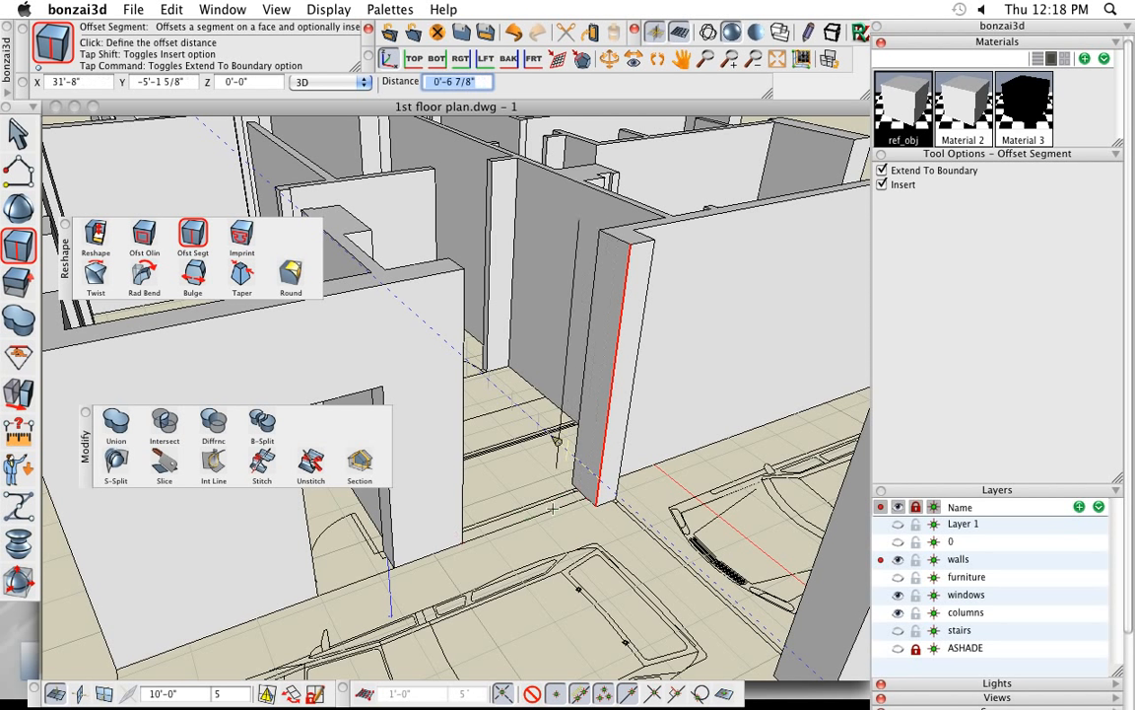
click(582, 459)
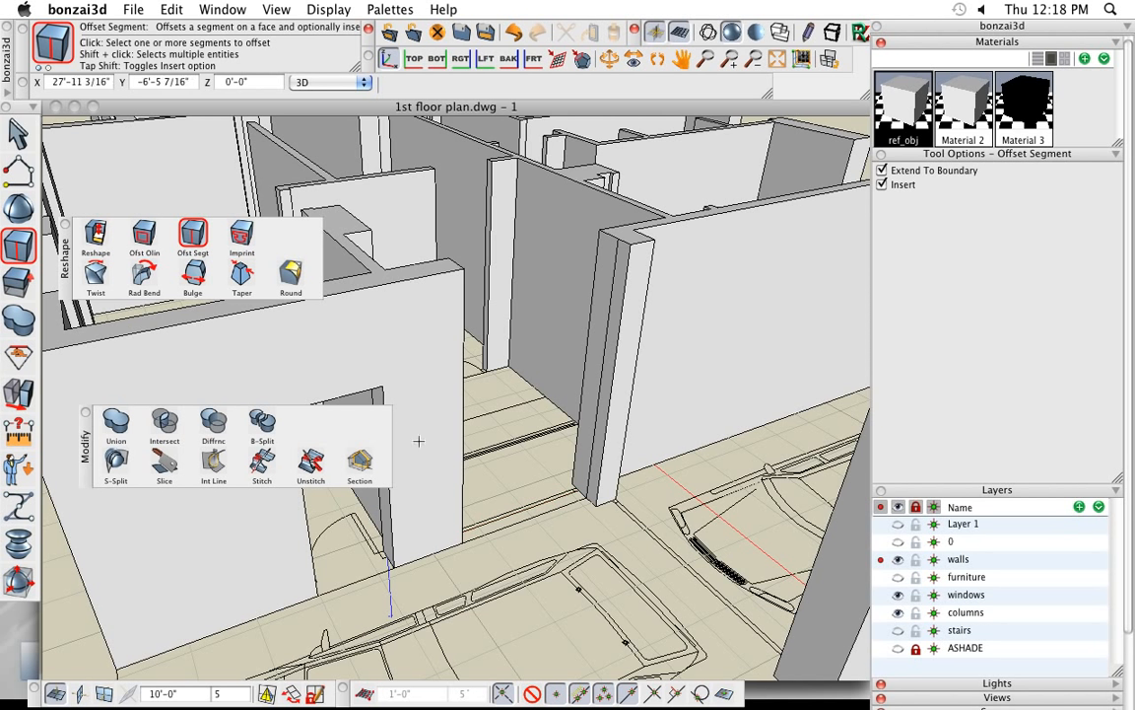
click(580, 489)
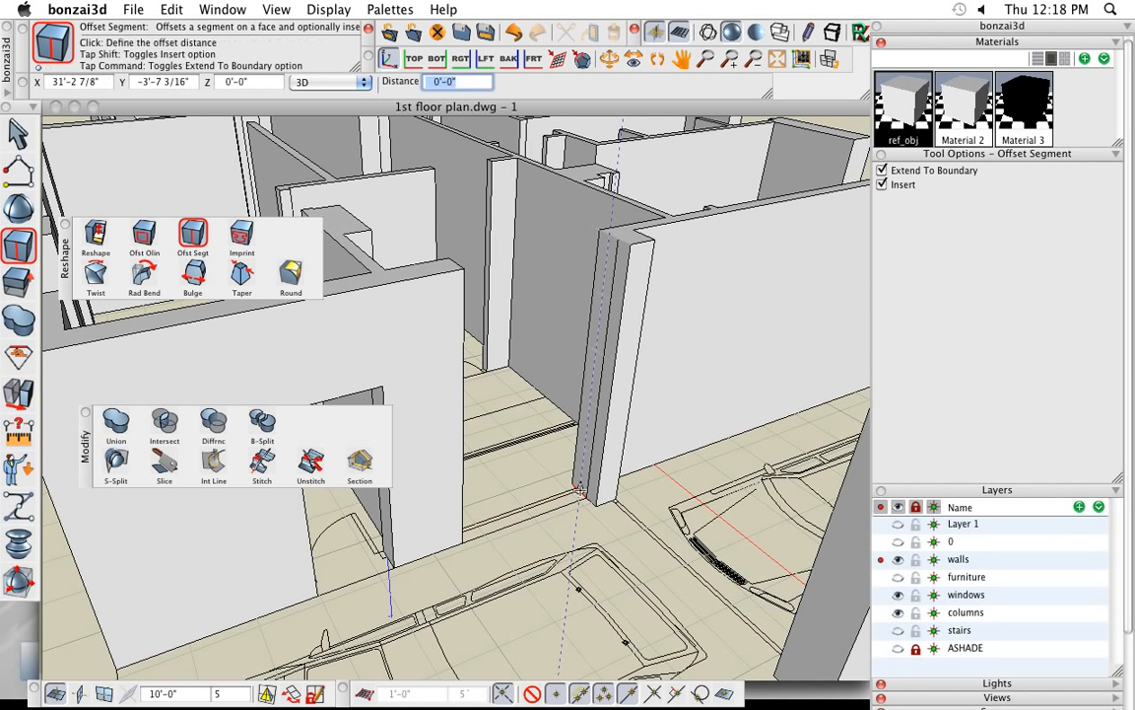
click(590, 404)
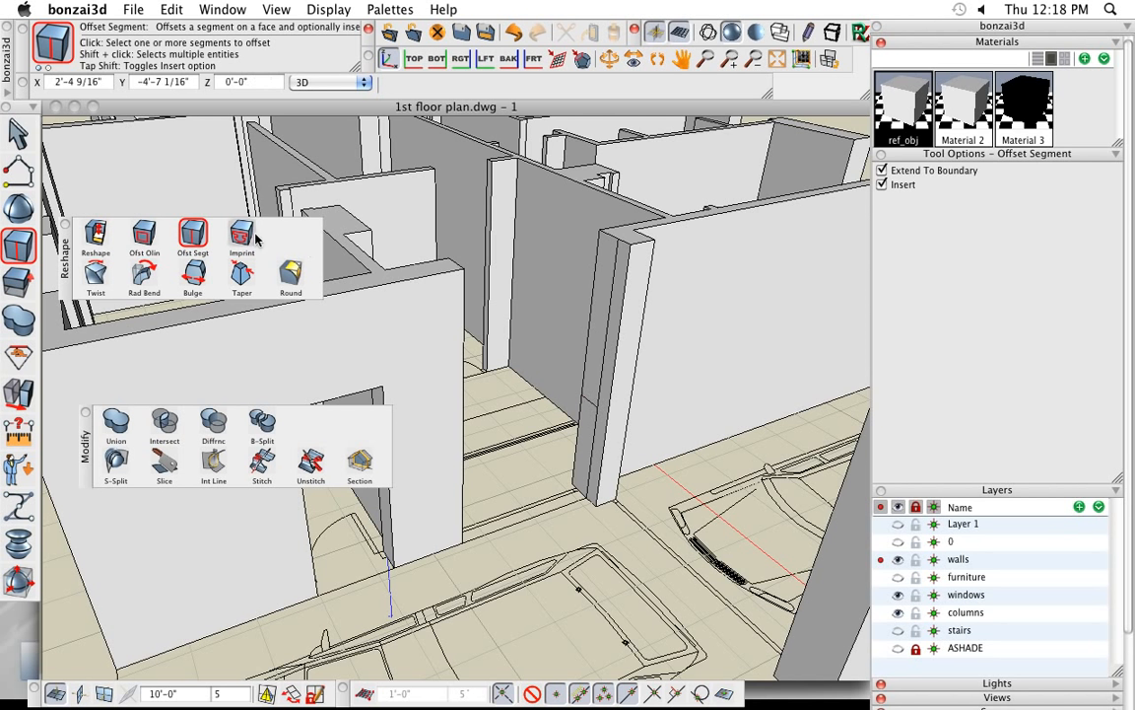
- Reshape the lower inserted face perpendicular to surface across the window opening until it meets the wall beside the door
click(97, 234)
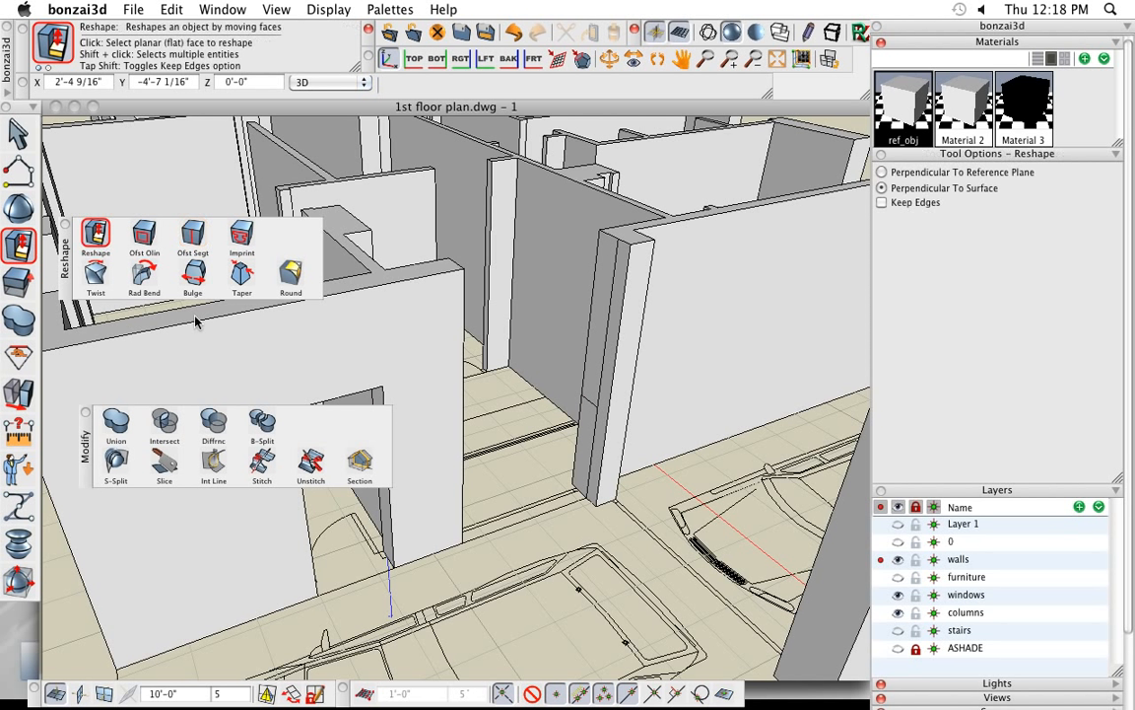
click(579, 460)
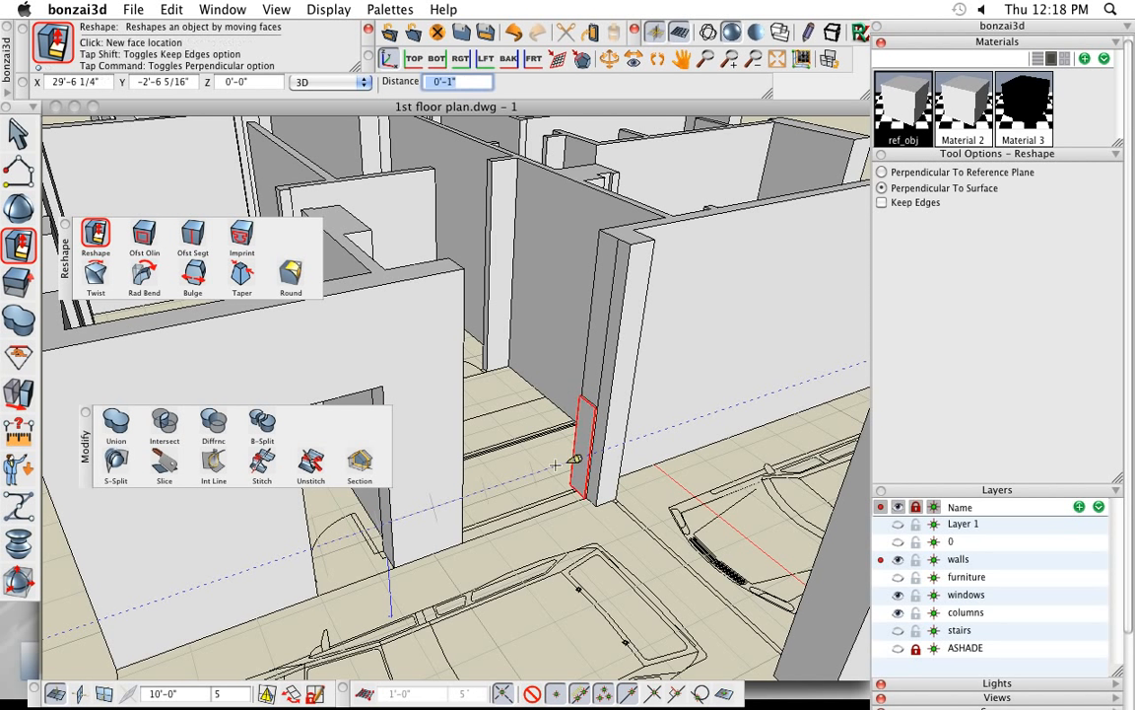
click(462, 472)
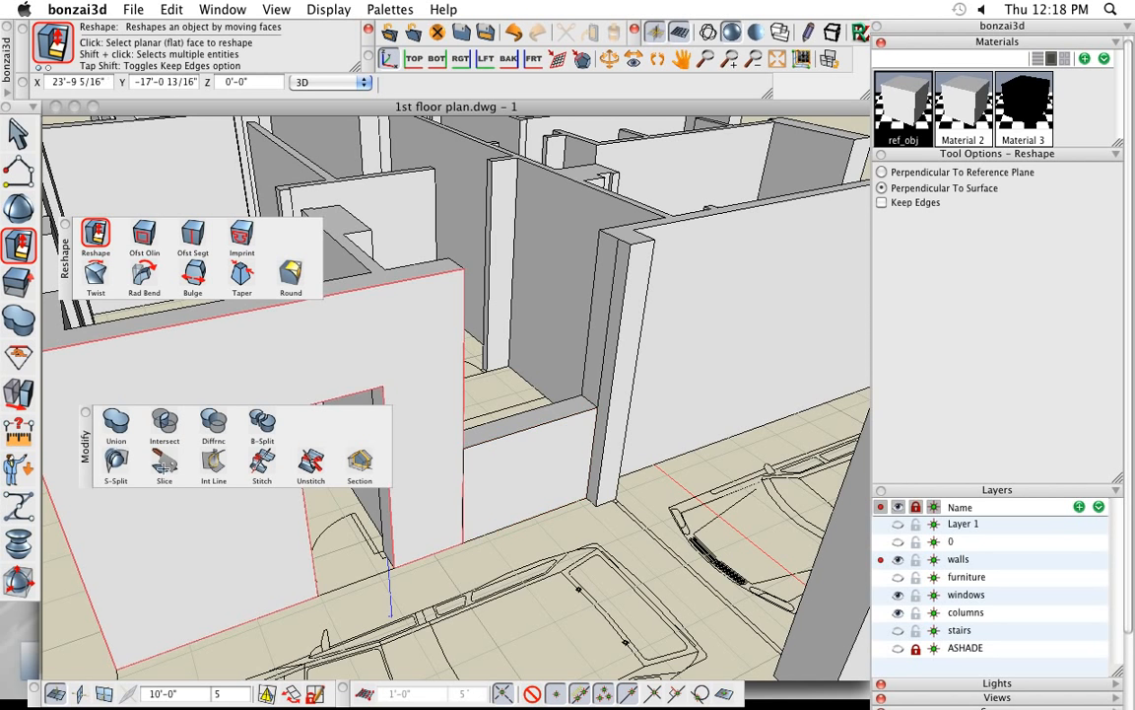
- Union the low sill wall under the window opening with the adjoining wall containing the door opening
click(117, 423)
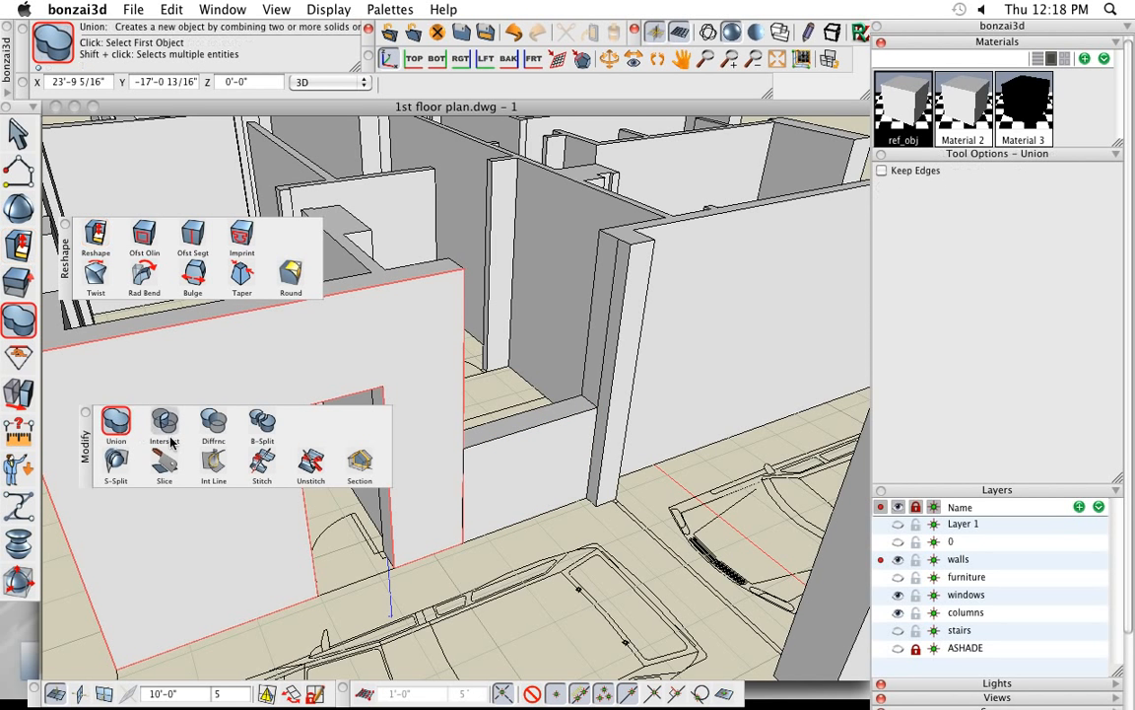
click(496, 480)
click(432, 475)
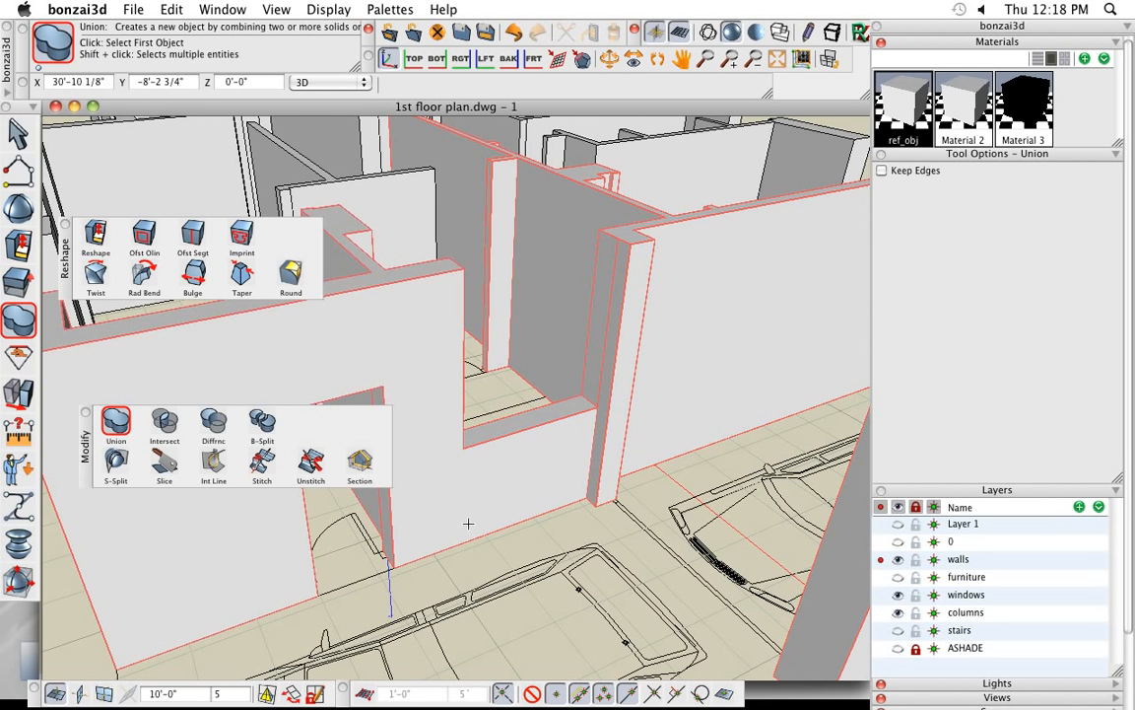
- Offset the sill edge upward on the wall-end face, inserting a segment at the window head height
click(192, 233)
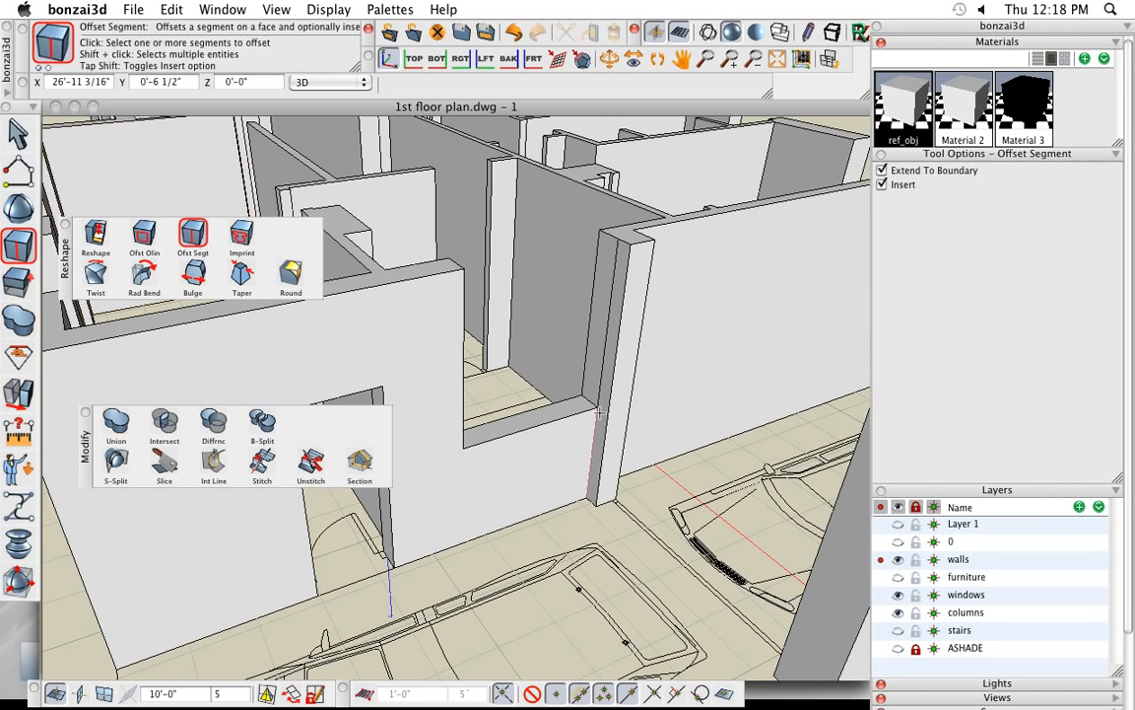
click(590, 403)
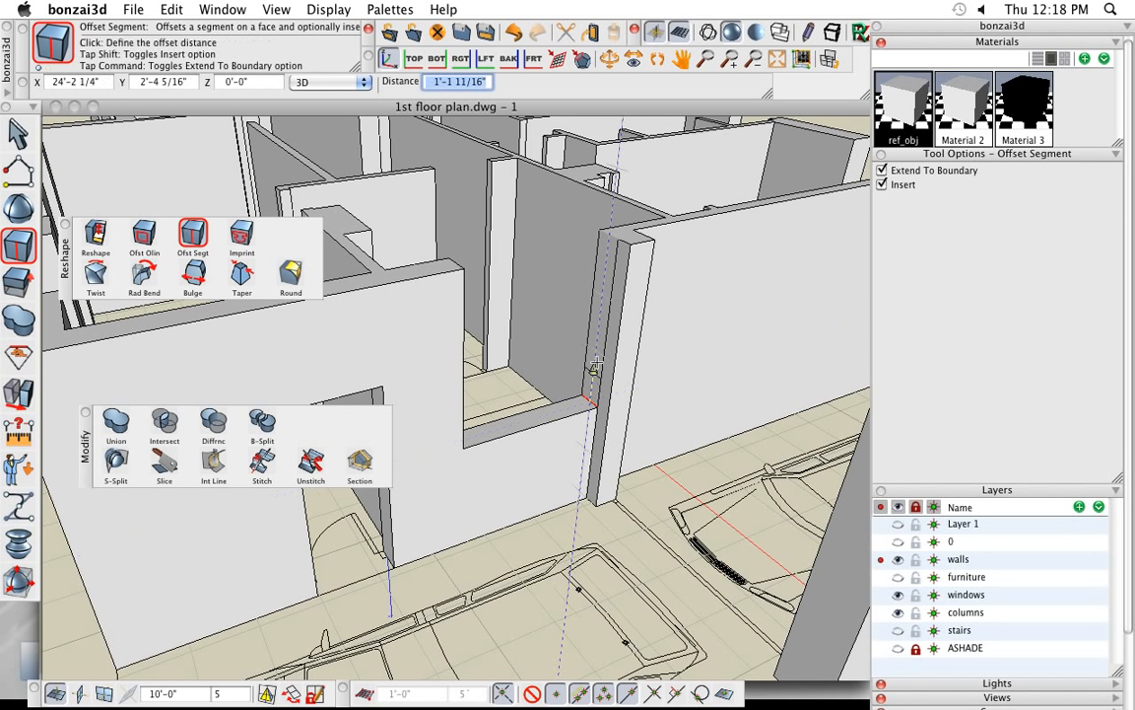
click(606, 309)
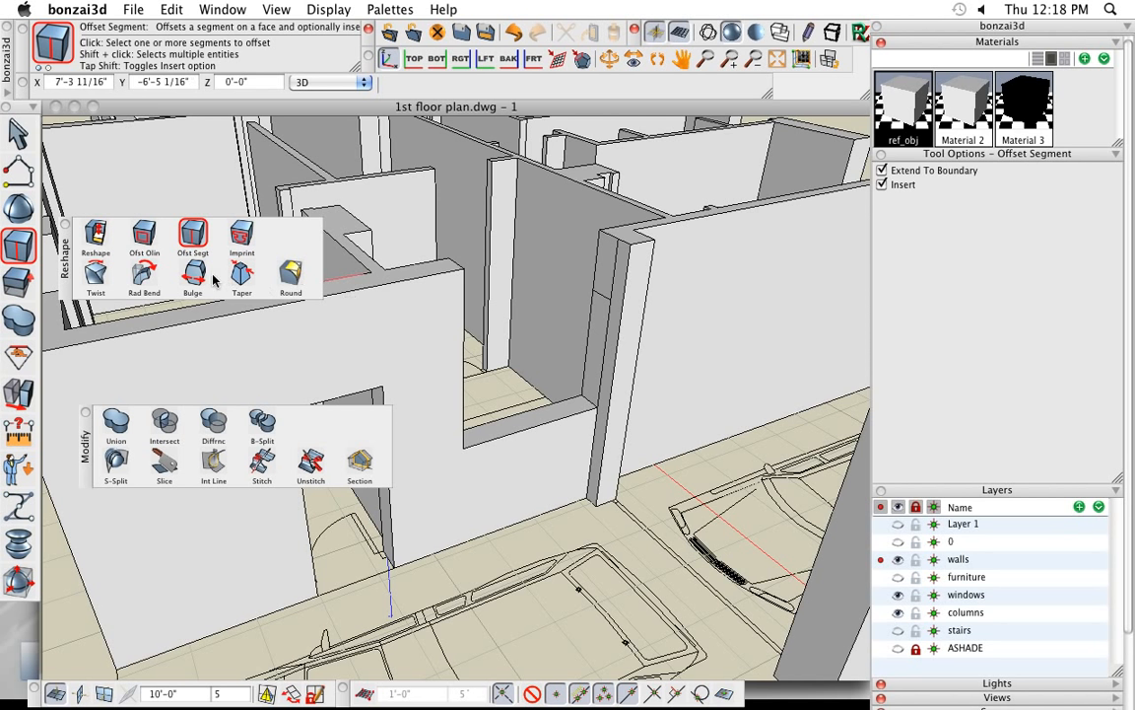
- Reshape the face above the inserted head segment about 6'-3" across the window opening and into the door wall, perpendicular to surface
click(95, 232)
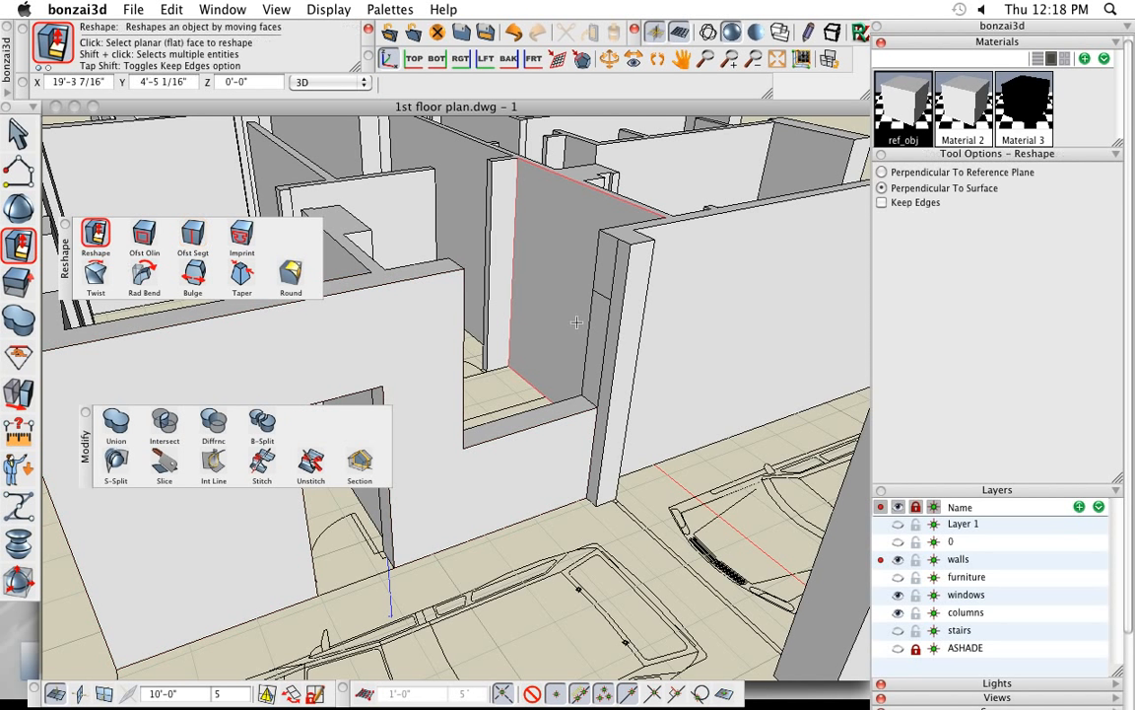
click(604, 267)
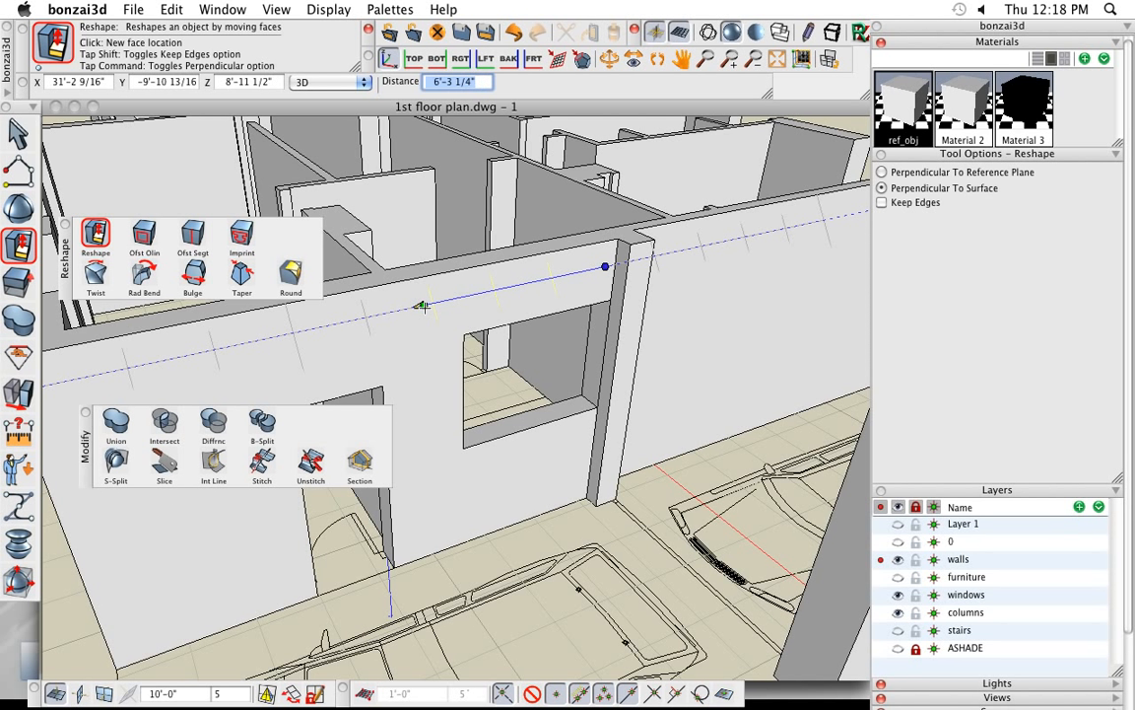
click(426, 303)
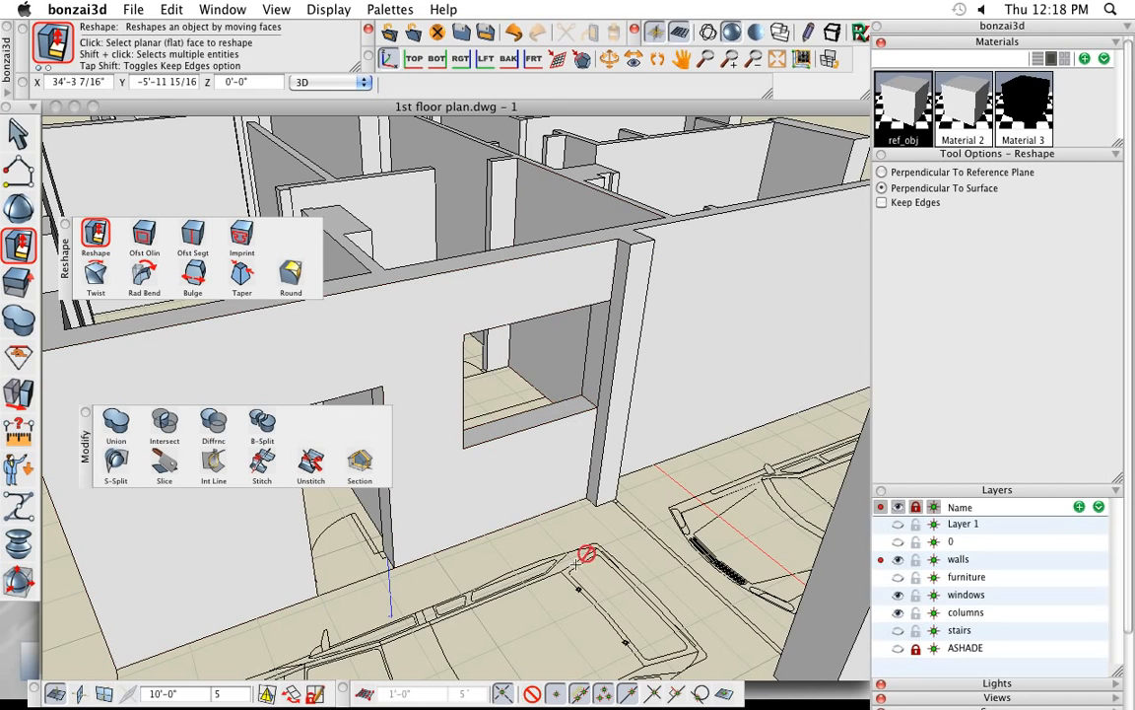
- Cut a window about 2'-9" wide by 3'-11" high through the freestanding front wall, inserting an extruded rectangle with Cut or fill, about 3'-2" deep
middle_drag(560, 538, 541, 410)
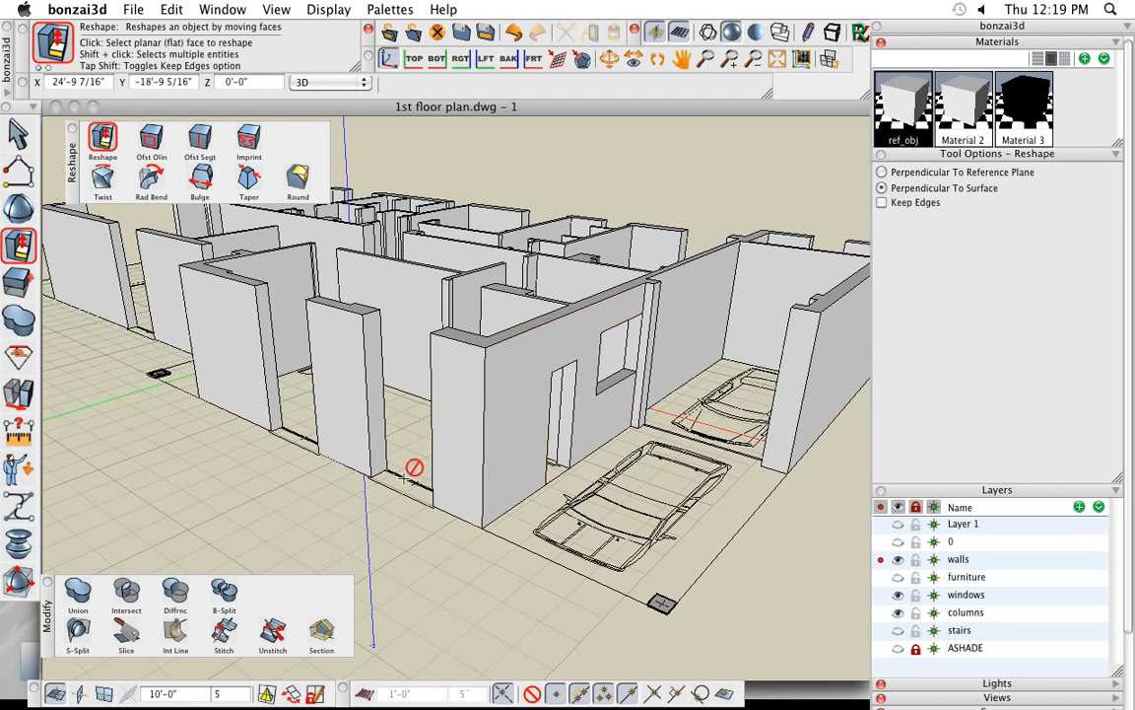
middle_drag(413, 467, 464, 517)
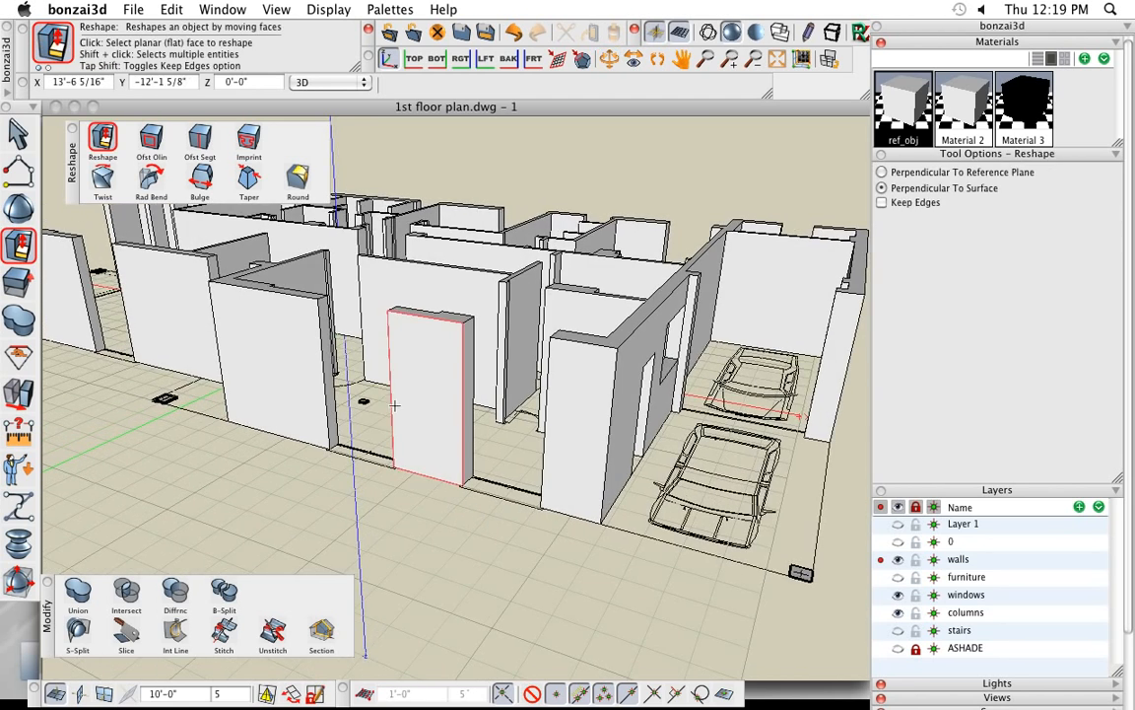
scroll(439, 418, up, 5)
middle_drag(439, 422, 439, 435)
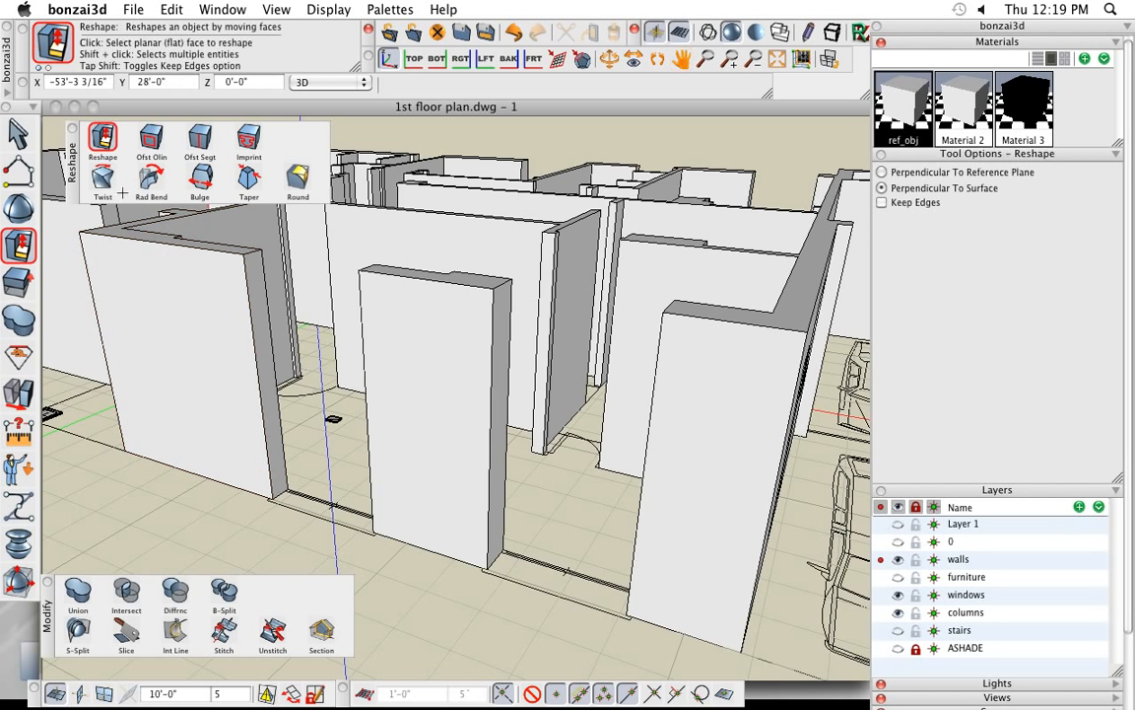
click(71, 130)
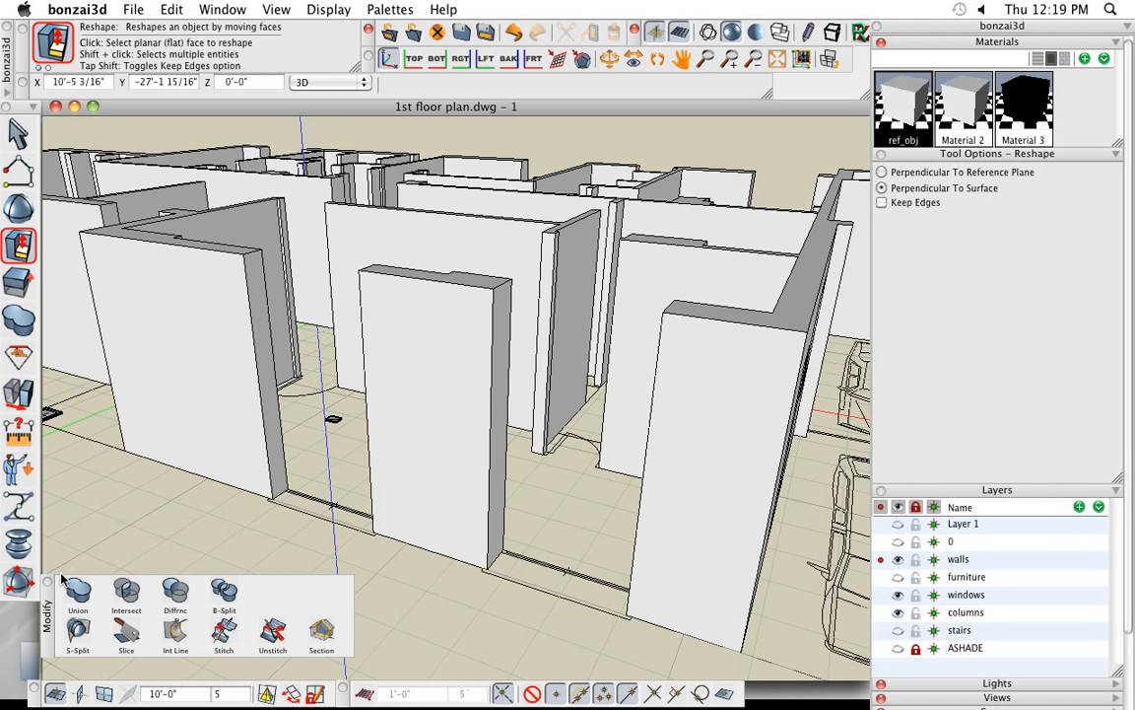
mouse_move(19, 162)
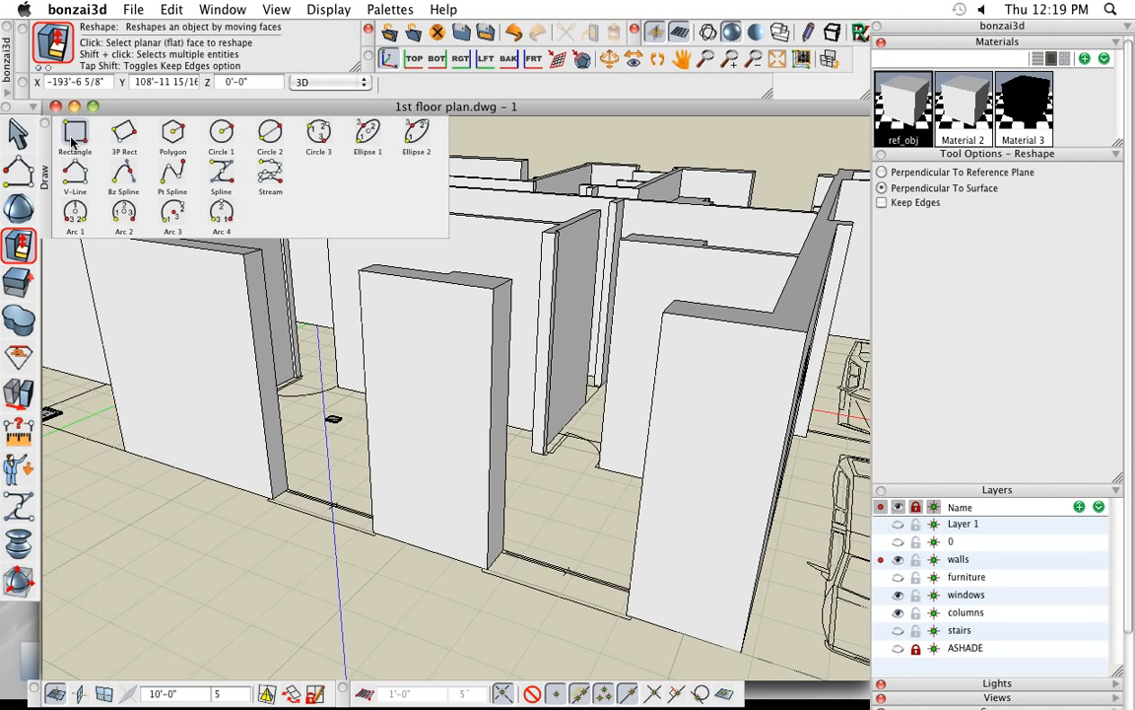
click(77, 136)
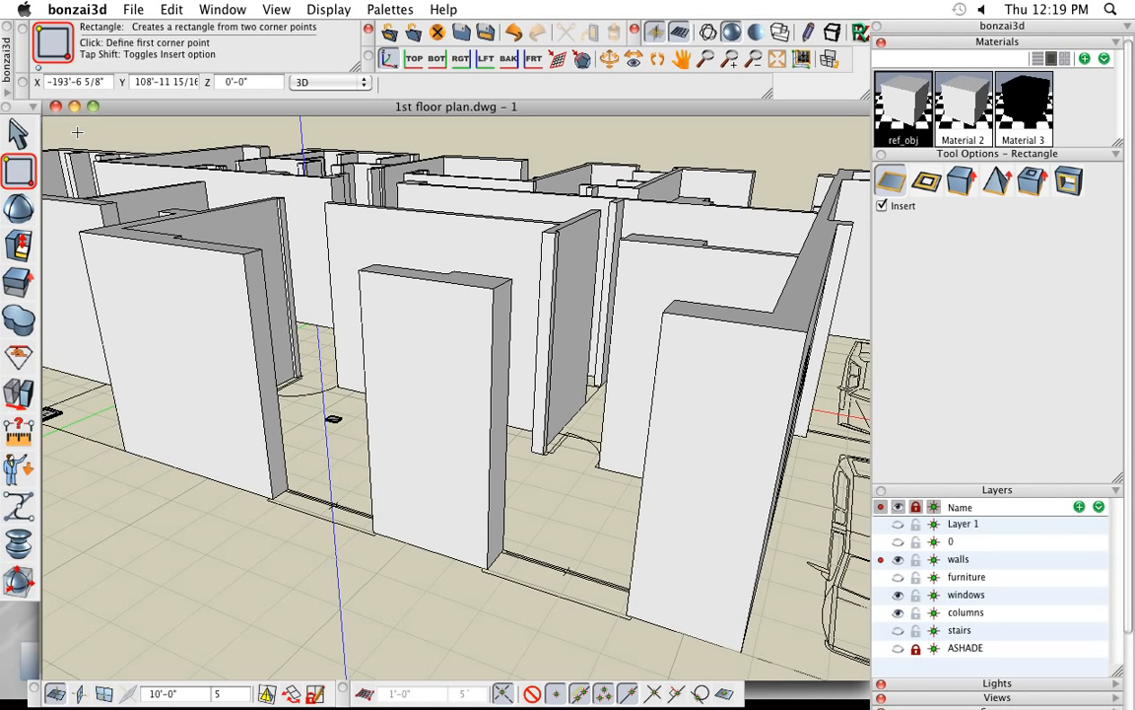
click(962, 183)
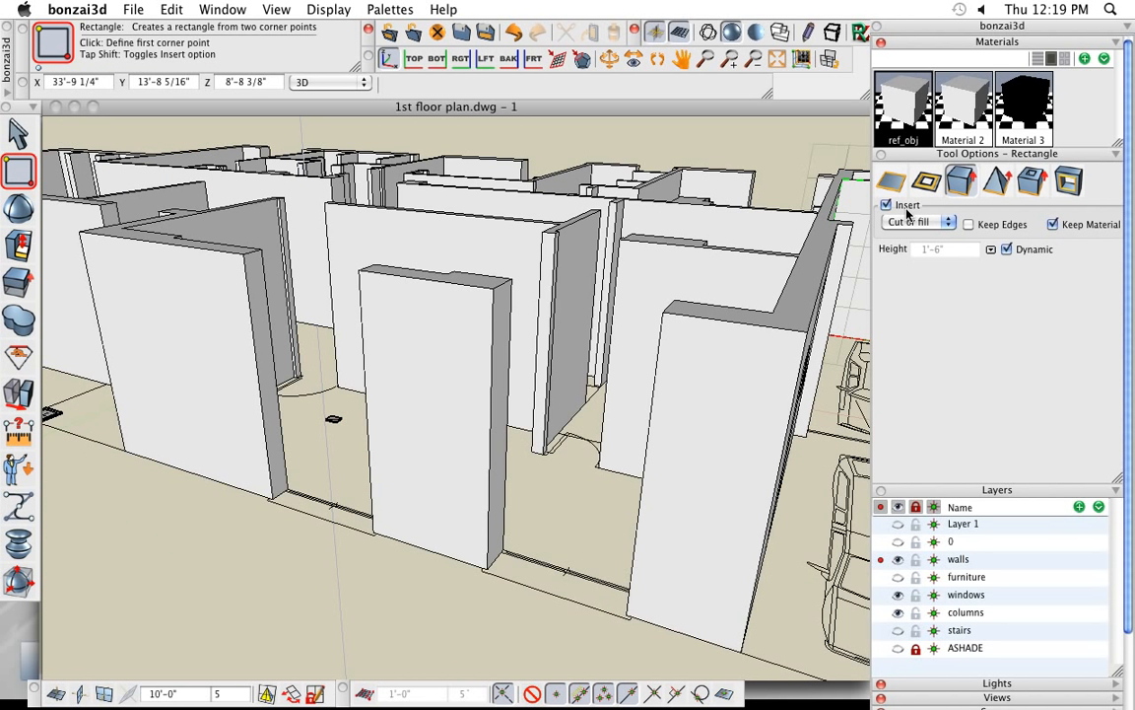
click(387, 457)
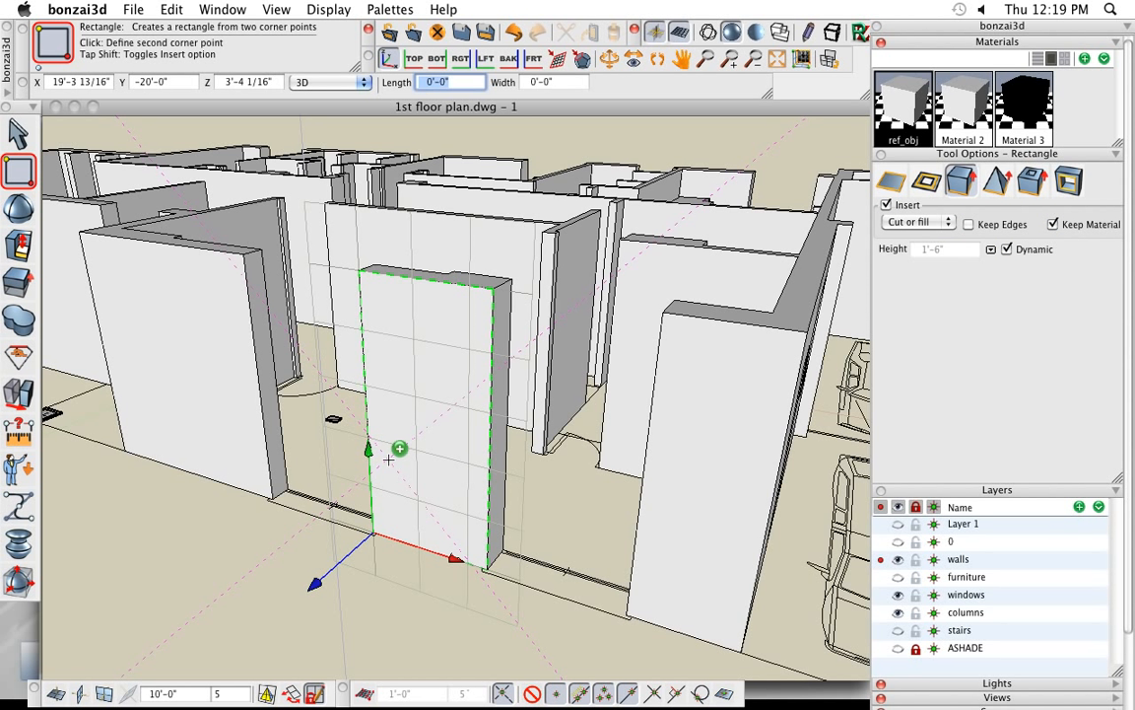
click(457, 372)
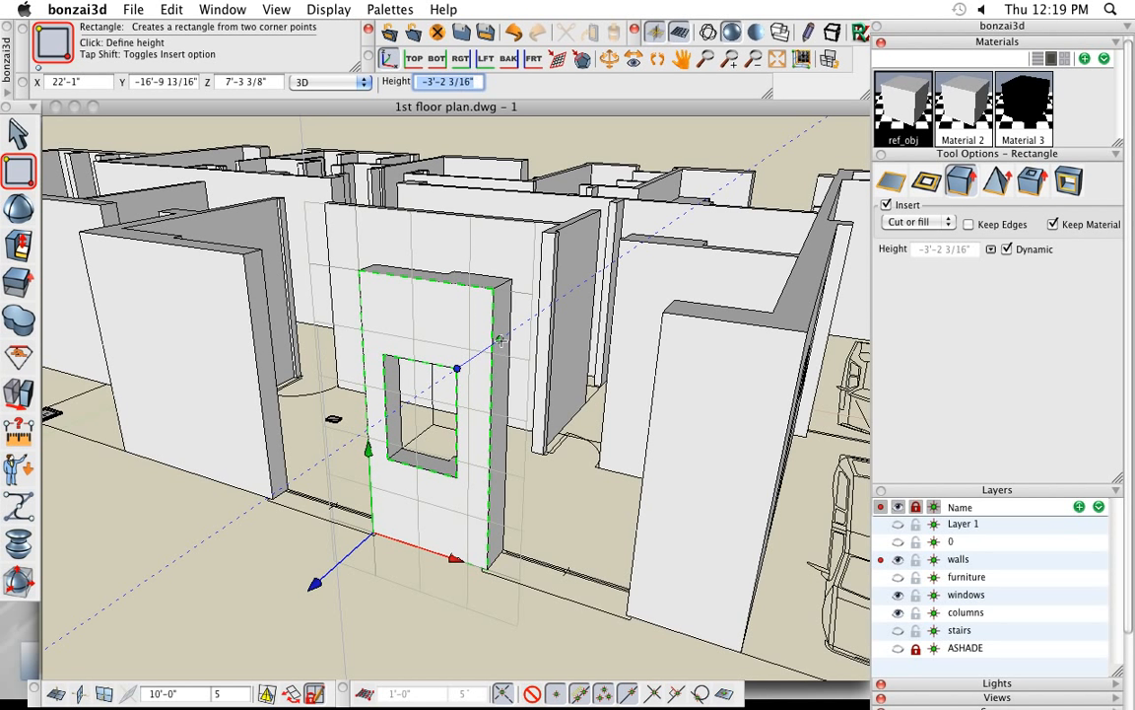
click(456, 375)
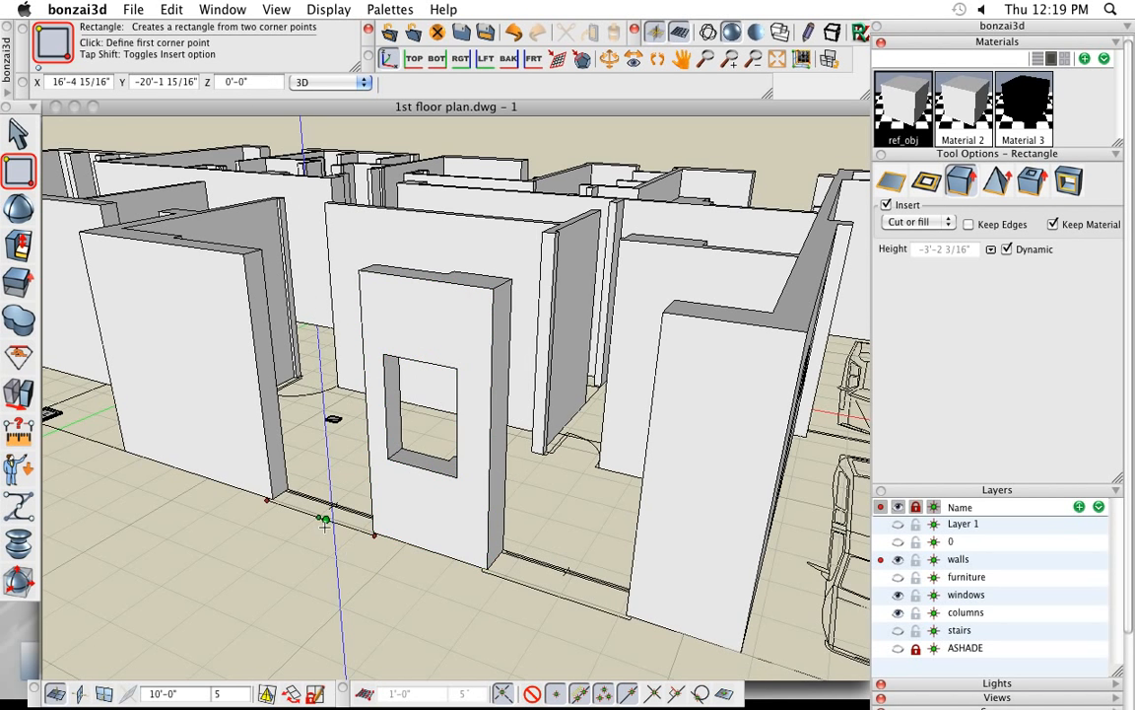
- Undo the window cut, then reshape the wall-end faces along the front wall to close both gaps between its segments
key(super+z)
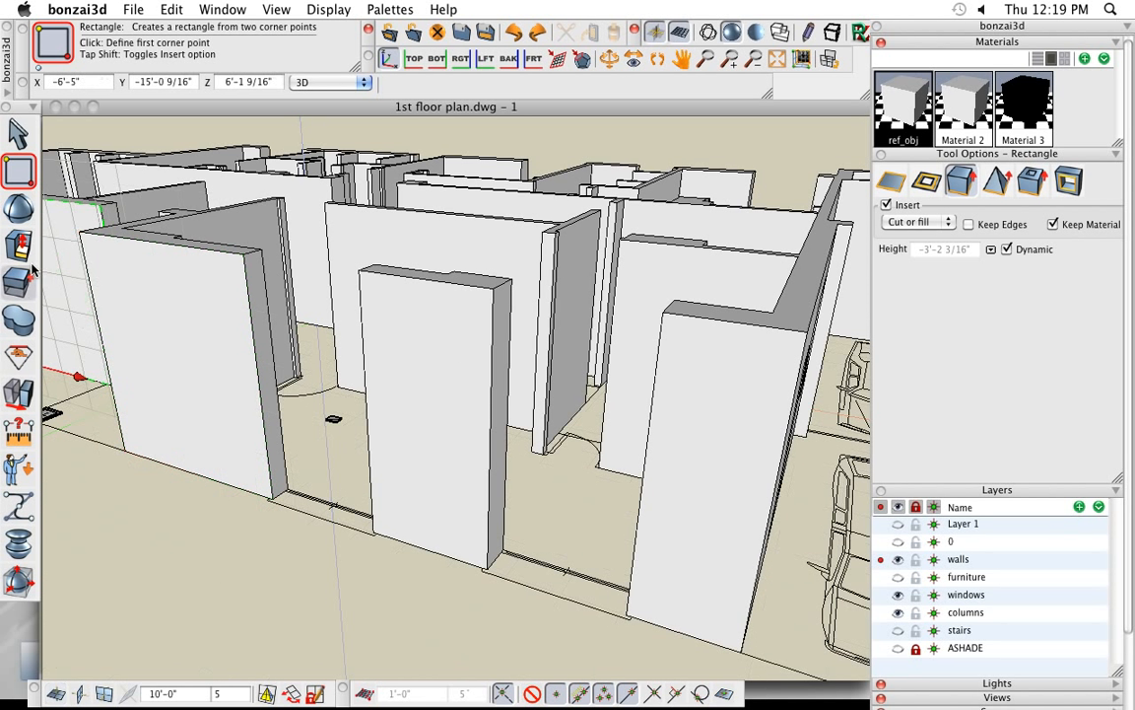
mouse_move(24, 254)
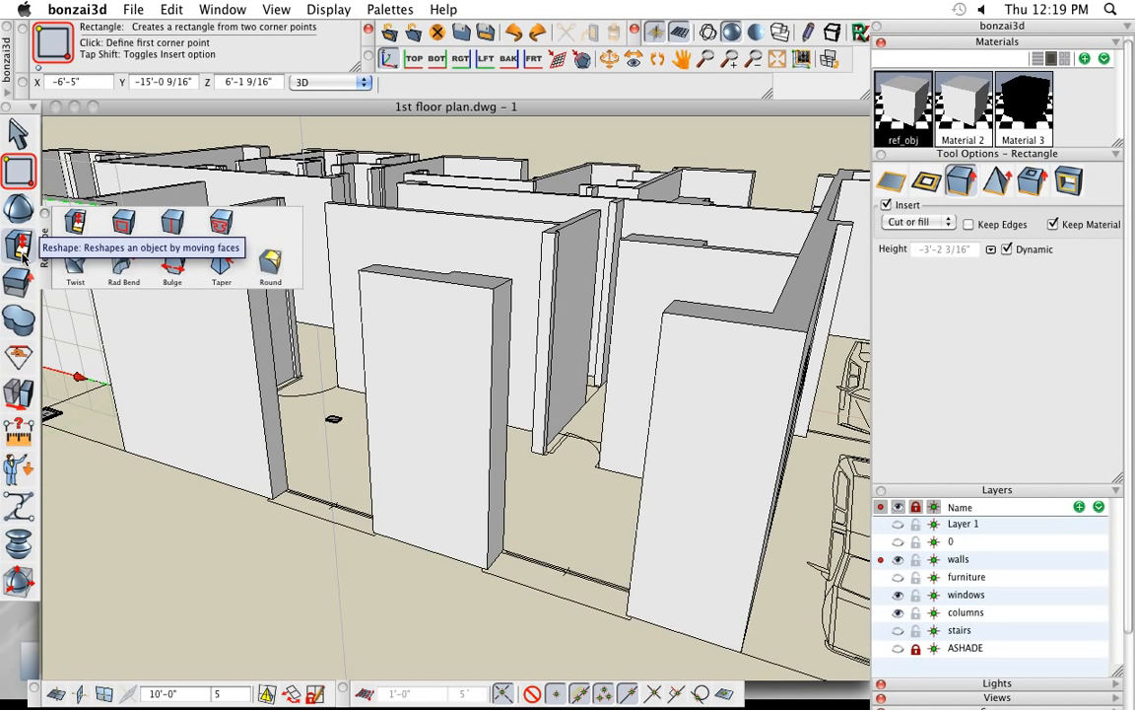
click(77, 228)
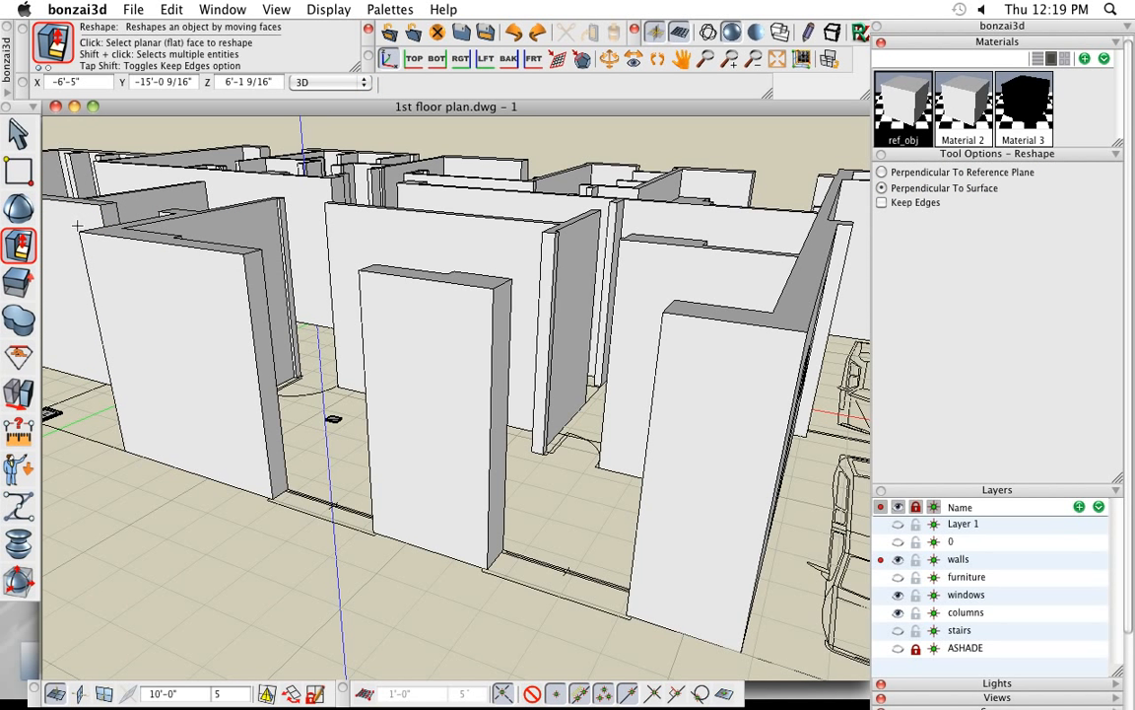
click(255, 276)
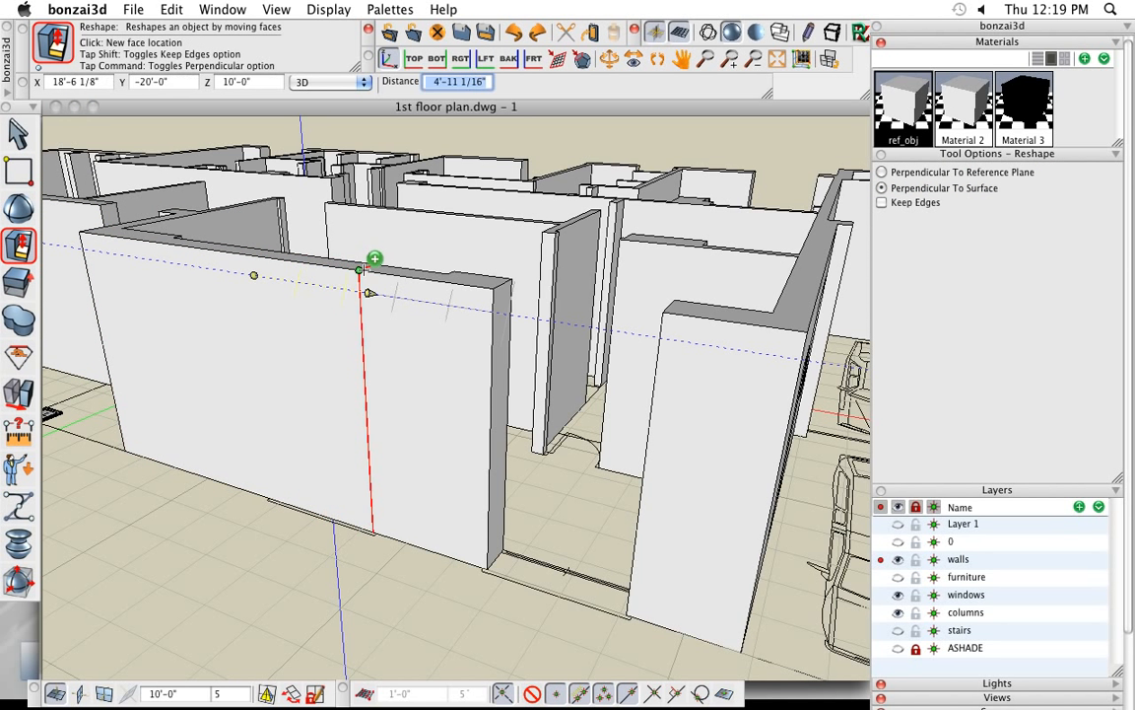
click(368, 291)
click(502, 296)
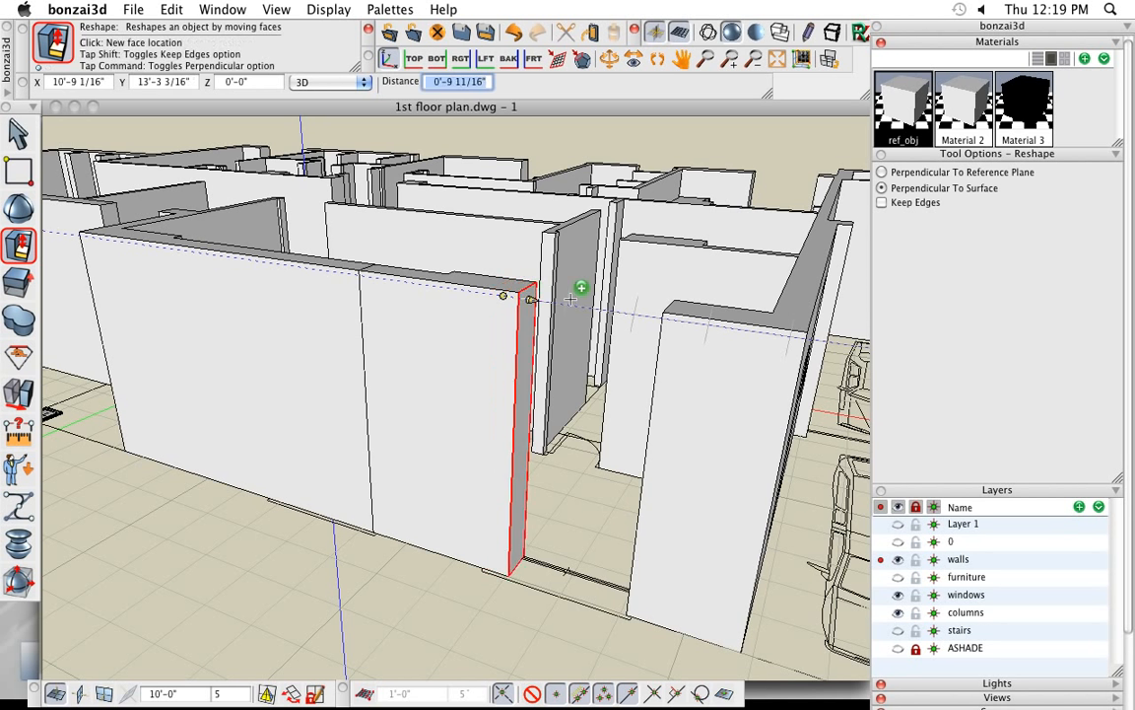
click(670, 318)
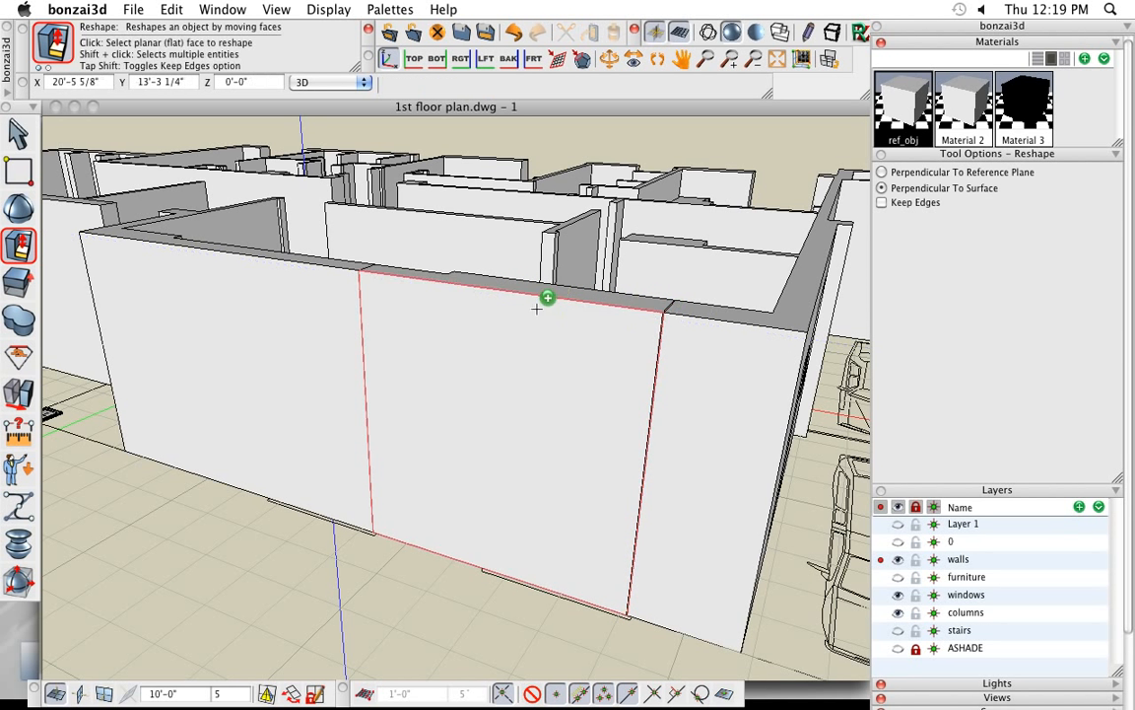
- Union the left, middle and right front wall segments into one continuous wall
mouse_move(22, 324)
click(75, 295)
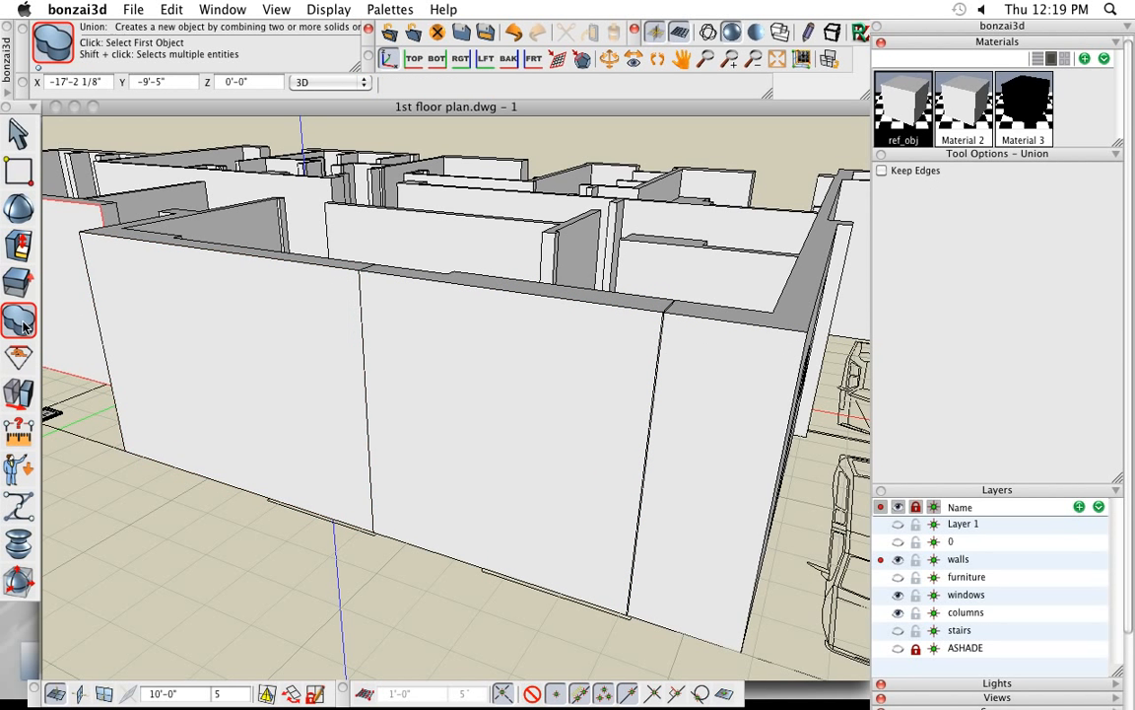
click(294, 381)
click(458, 421)
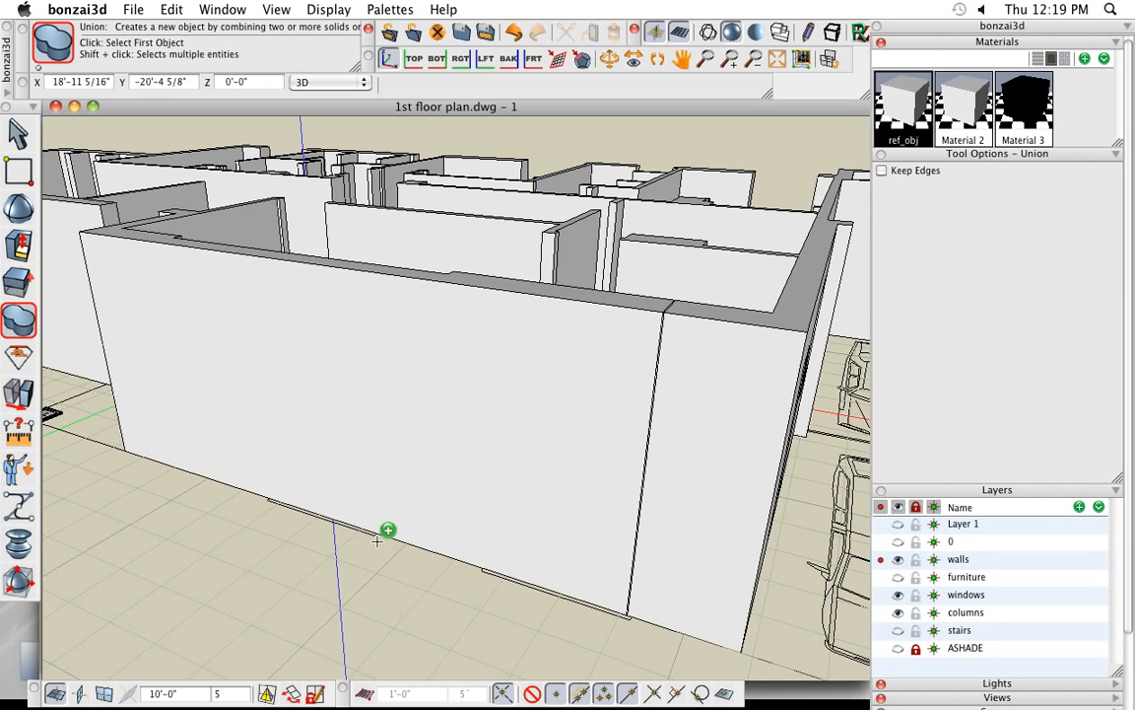
click(520, 453)
click(744, 471)
scroll(538, 478, down, 3)
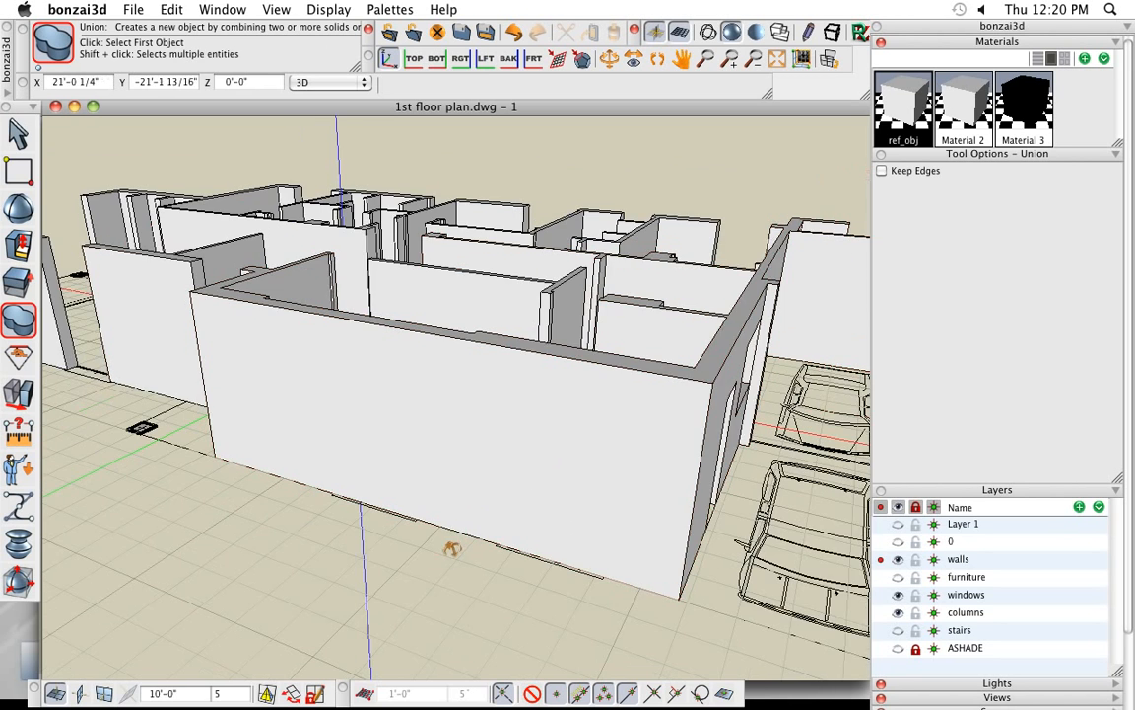
middle_drag(451, 547, 457, 618)
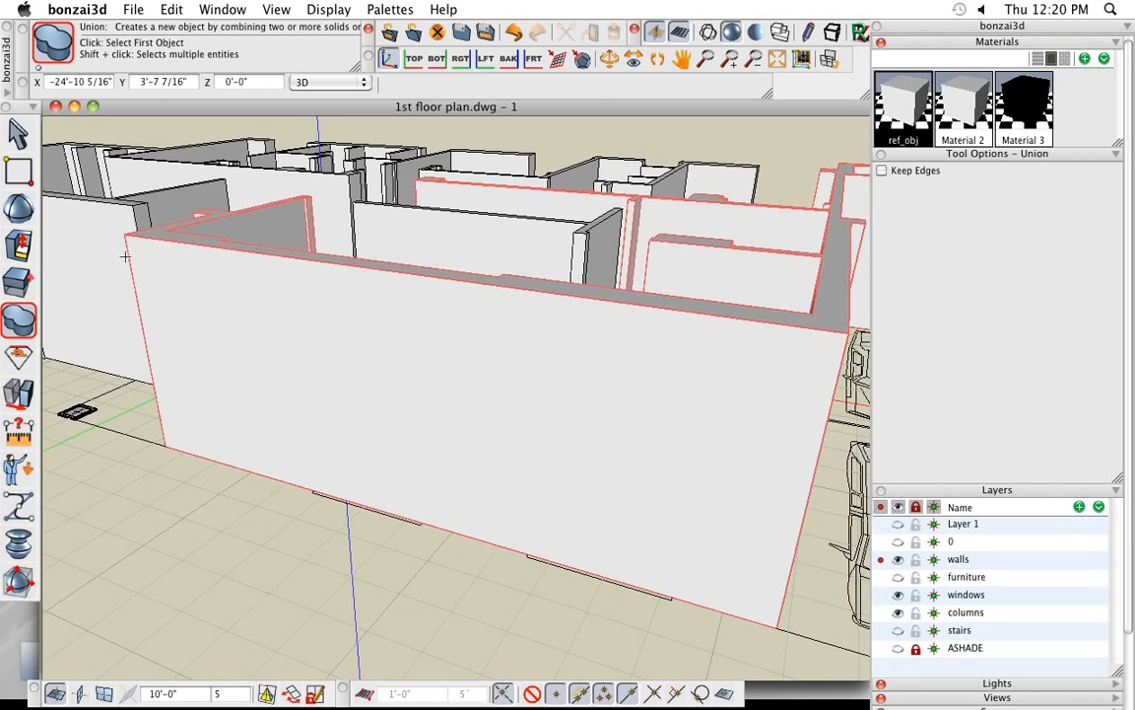
- Draw a vertical guide at the left end of the right-hand window outline and another guide along the front wall's base
click(20, 169)
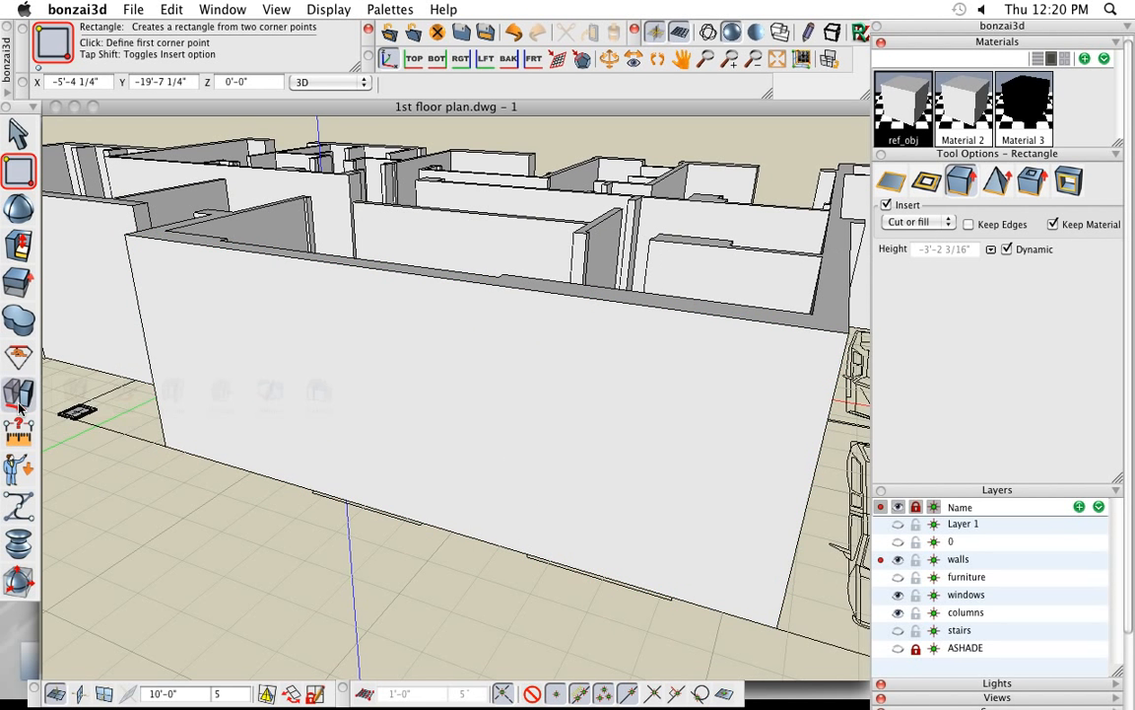
mouse_move(18, 431)
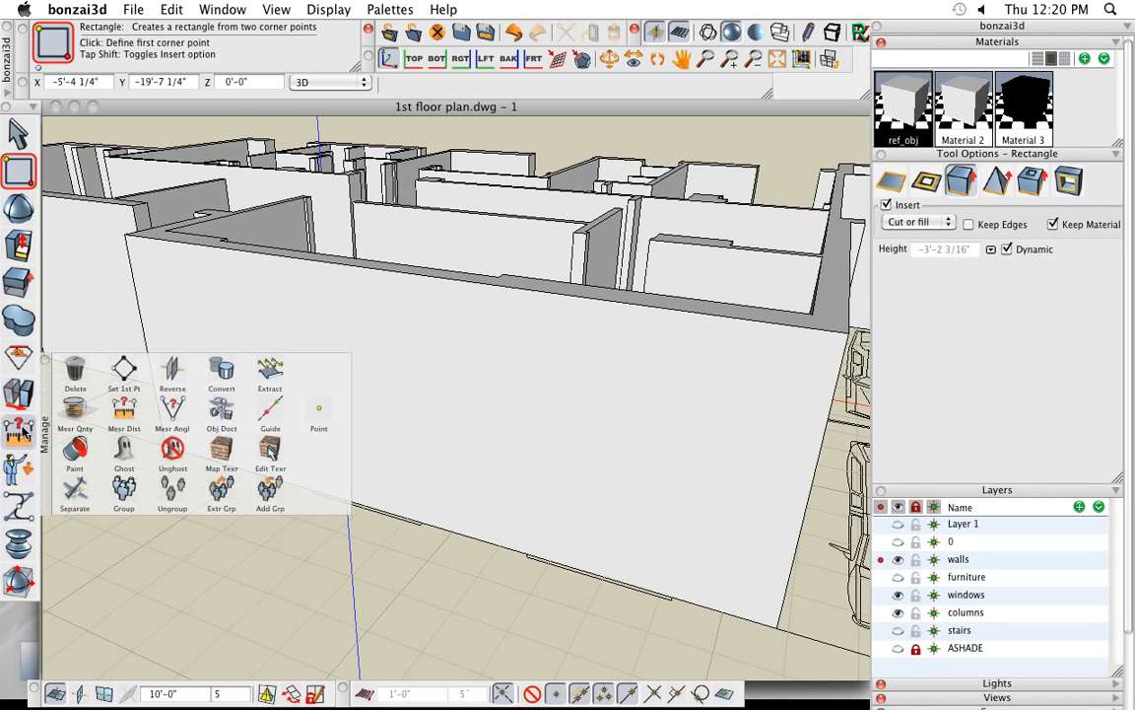
click(268, 410)
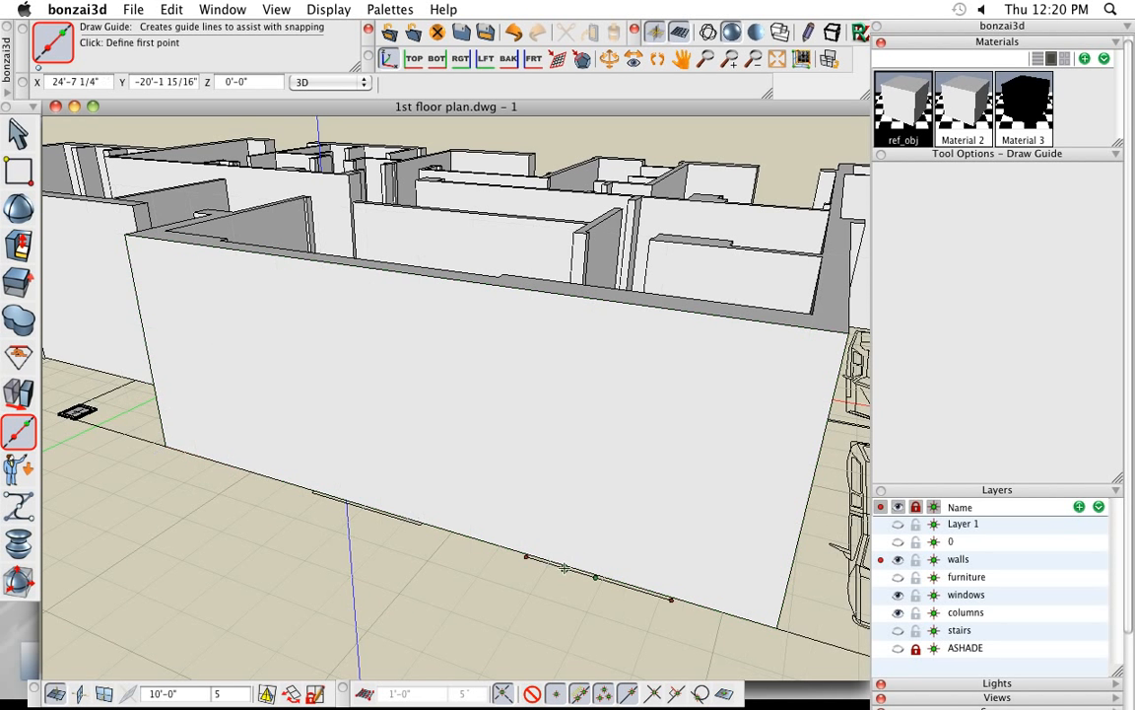
click(526, 557)
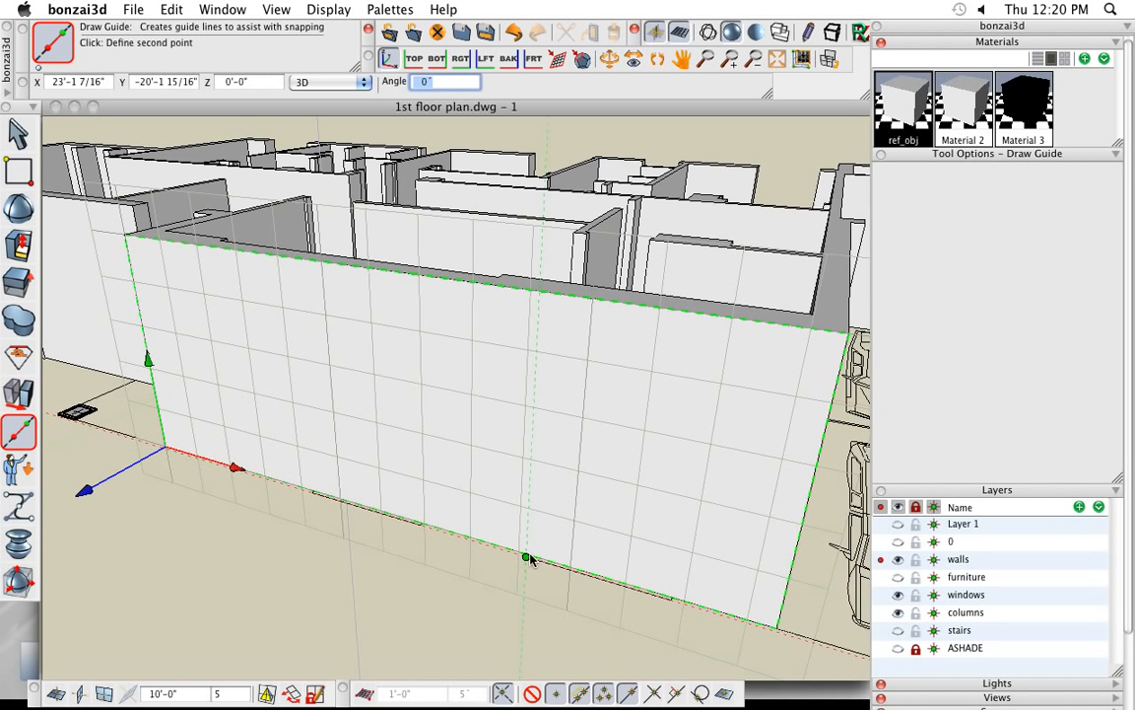
click(530, 476)
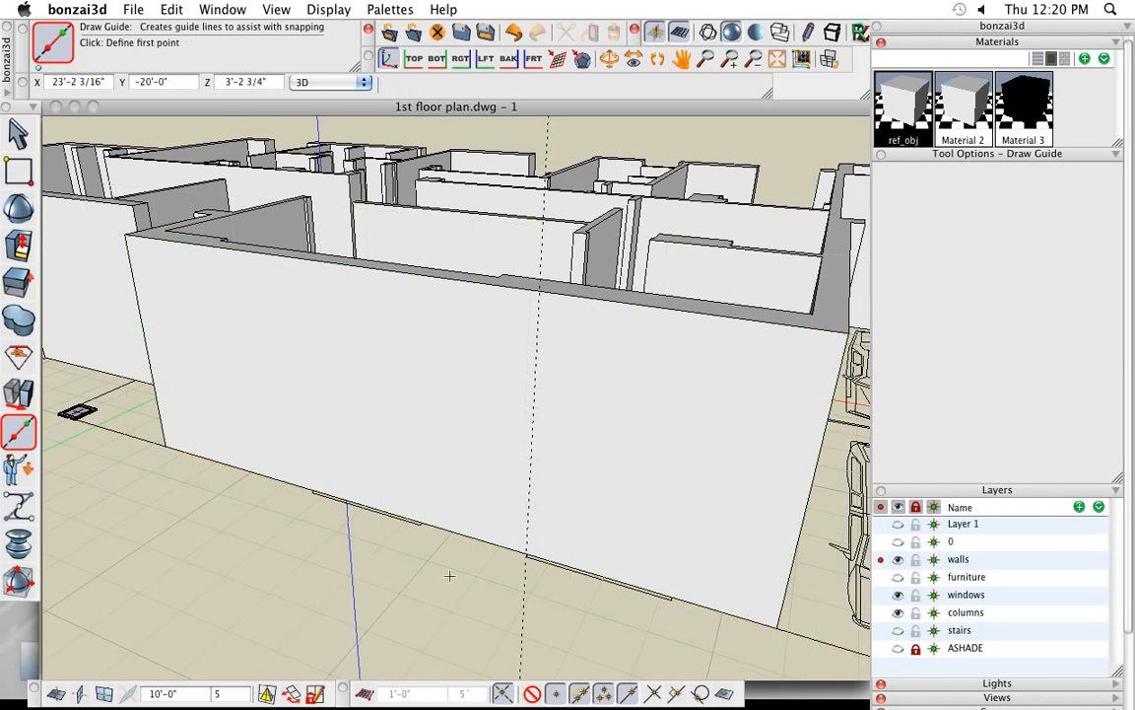
click(751, 621)
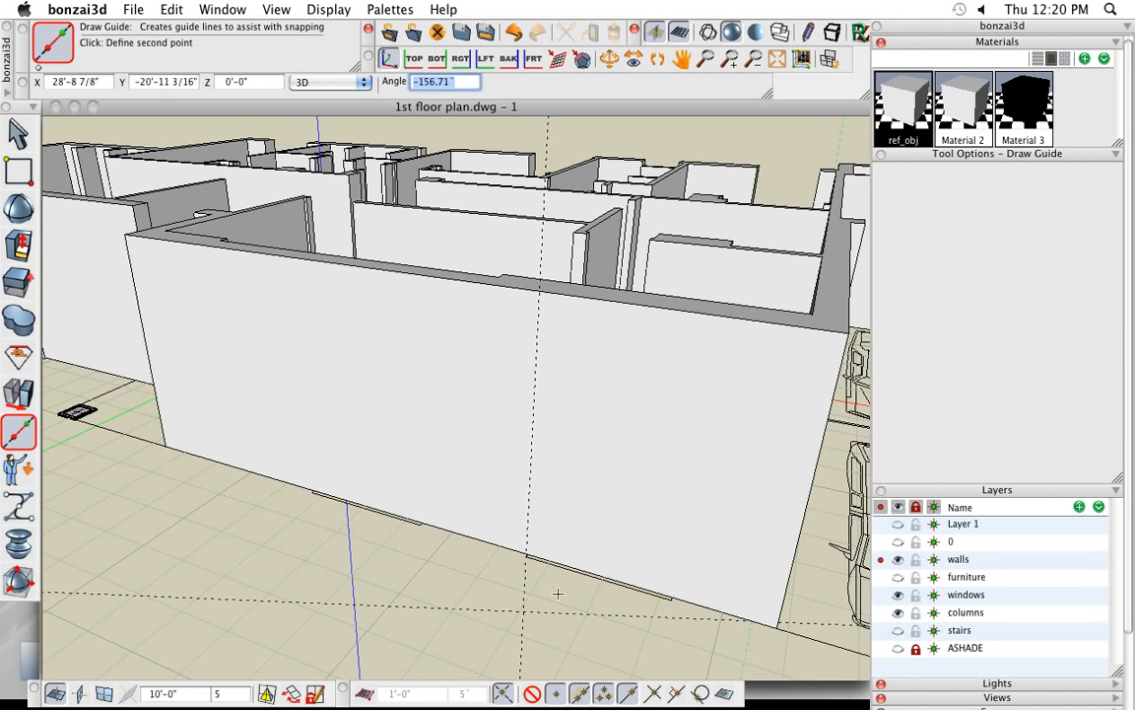
click(271, 477)
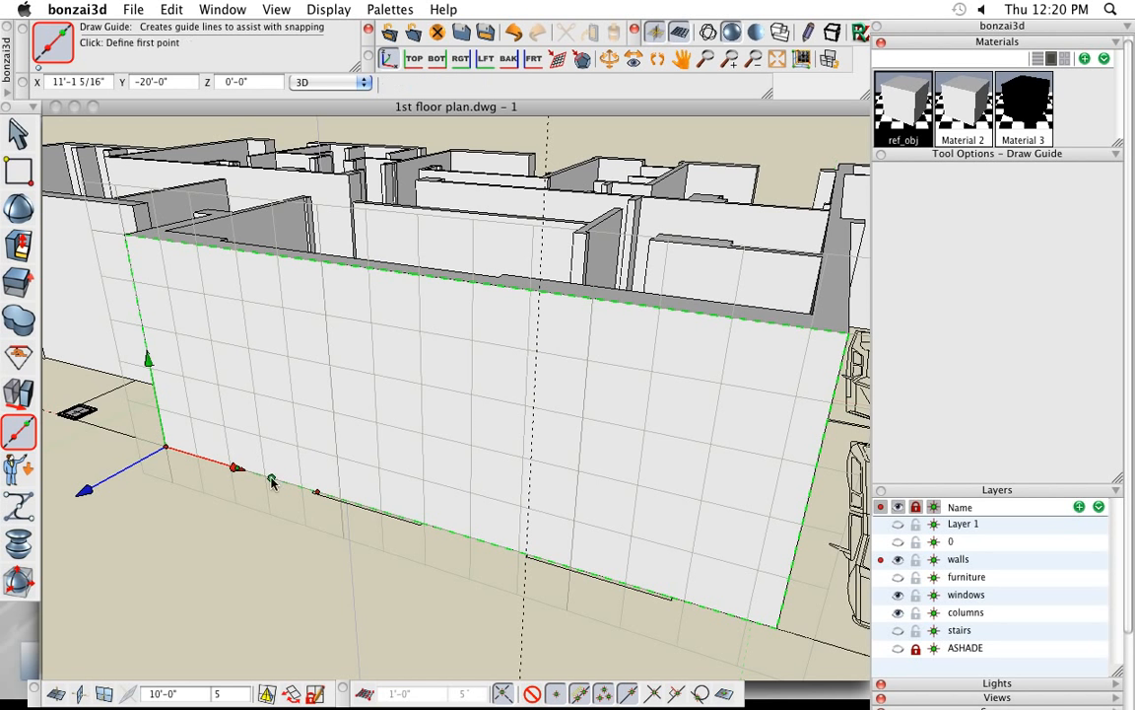
- Move the base guide up about 2'-8" to sill height, perpendicular to the reference plane
click(18, 394)
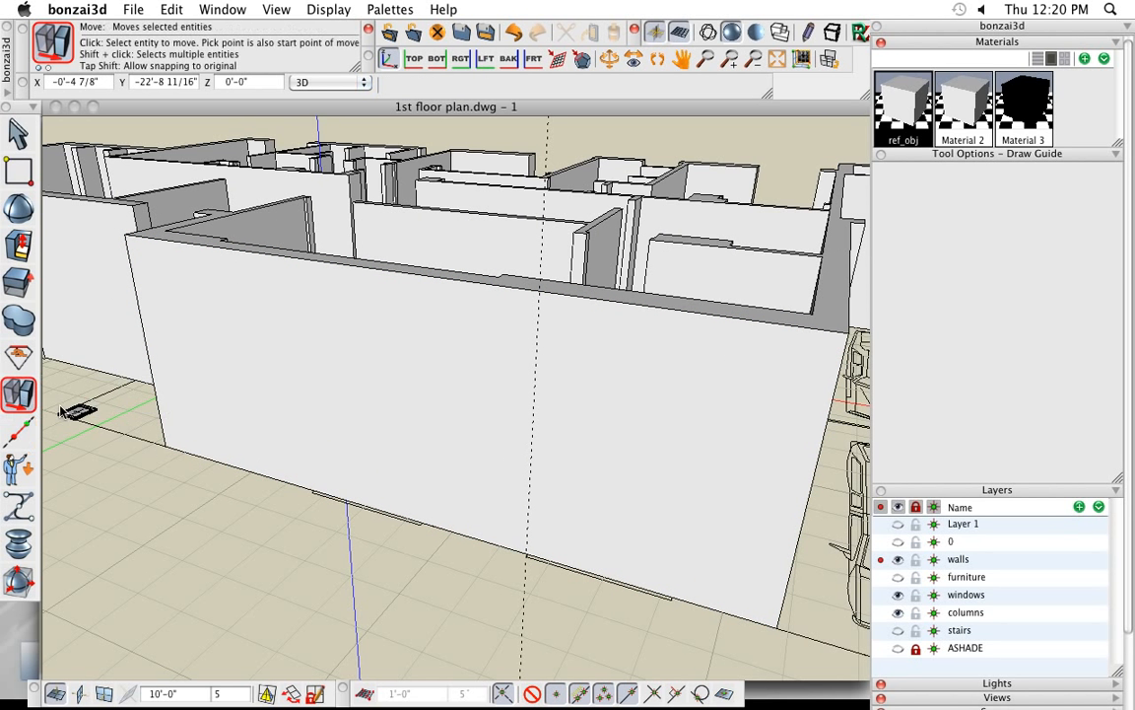
click(813, 641)
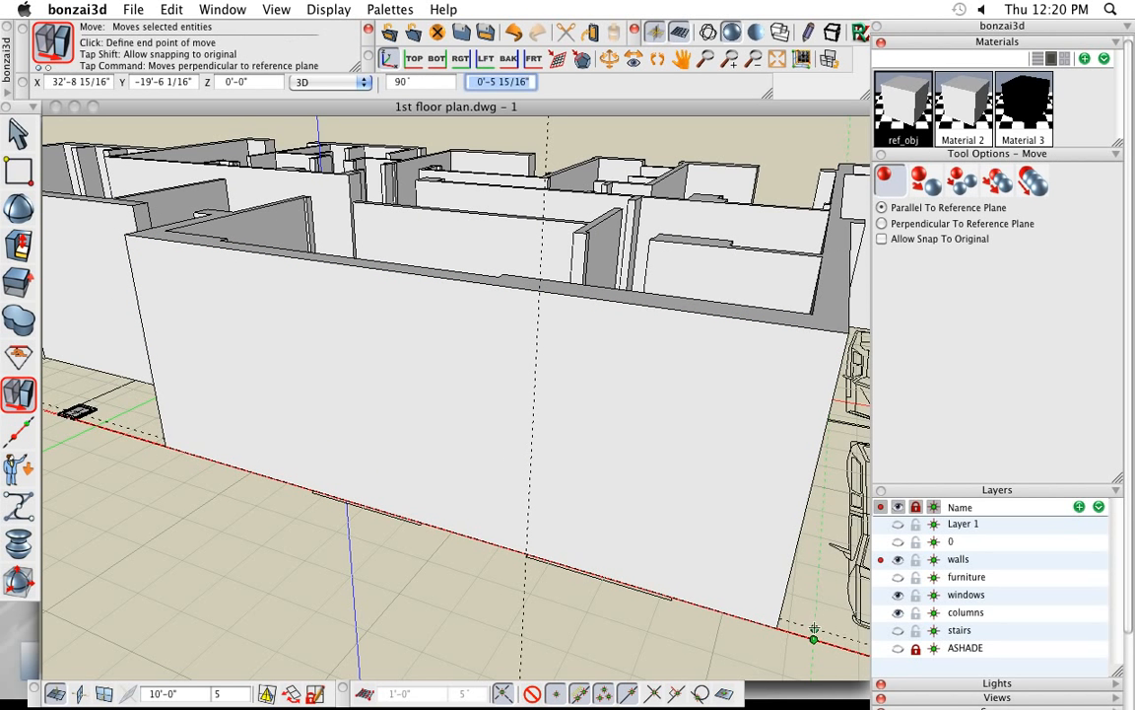
key(super)
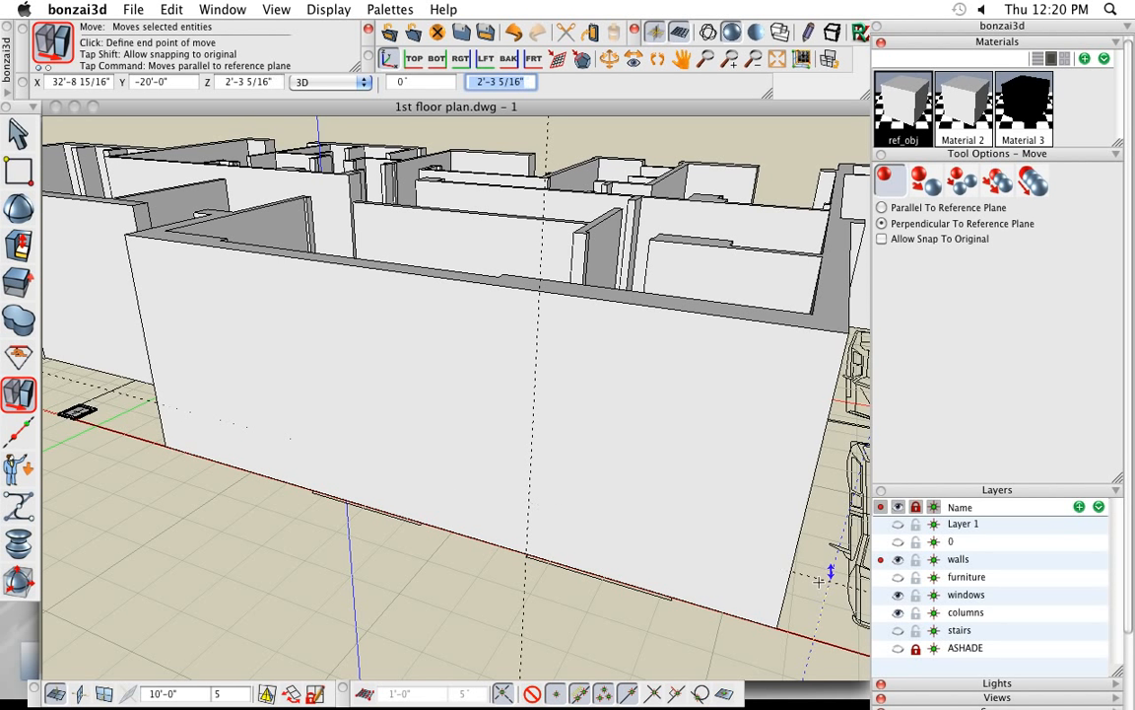
click(819, 572)
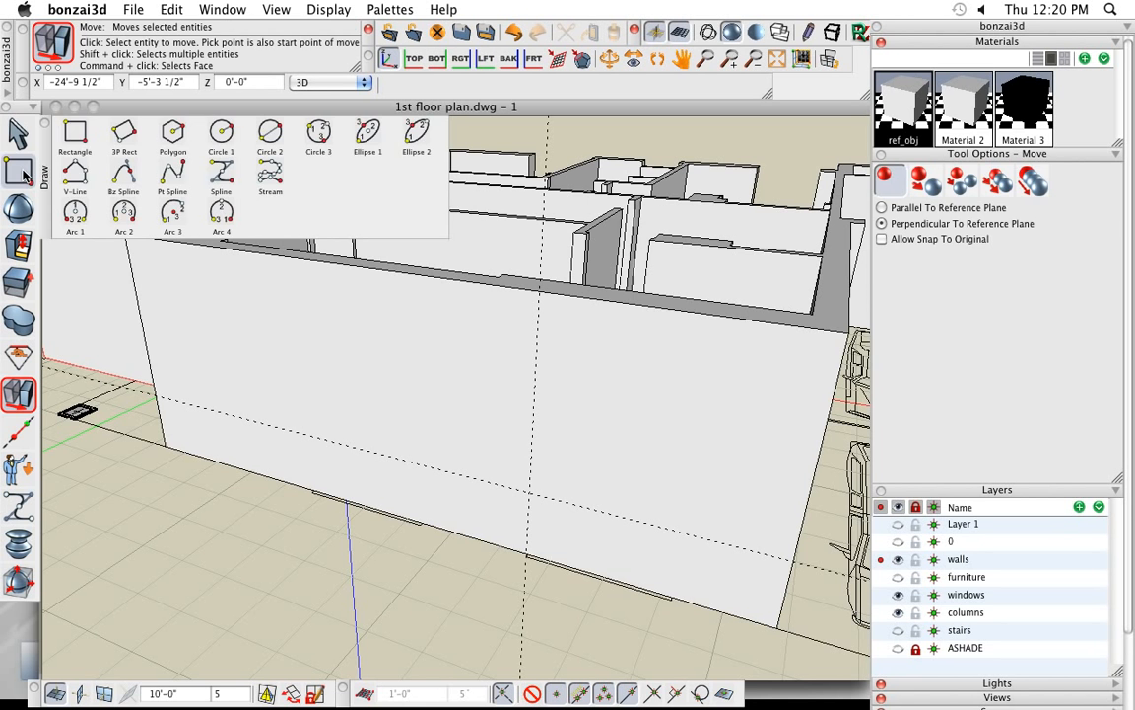
- Cut a window about 2'-9" wide by 4'-8" high from the guide intersection, inserting an extruded rectangle about 2'-2" deep with Cut or fill
click(22, 173)
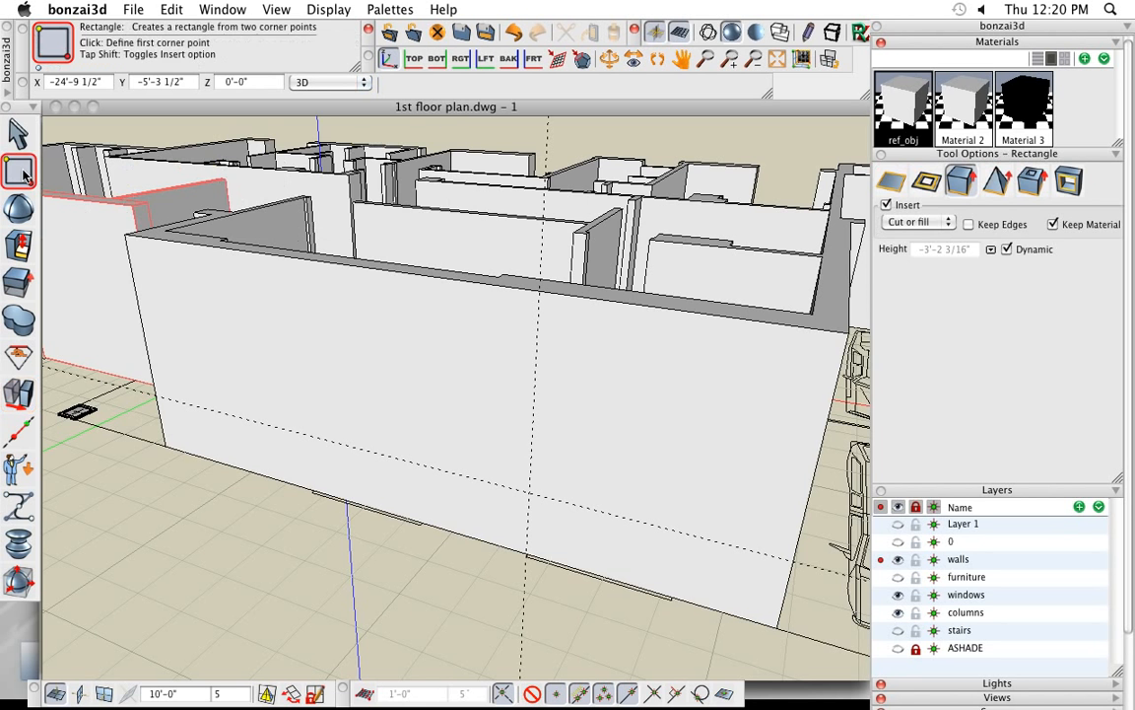
click(530, 496)
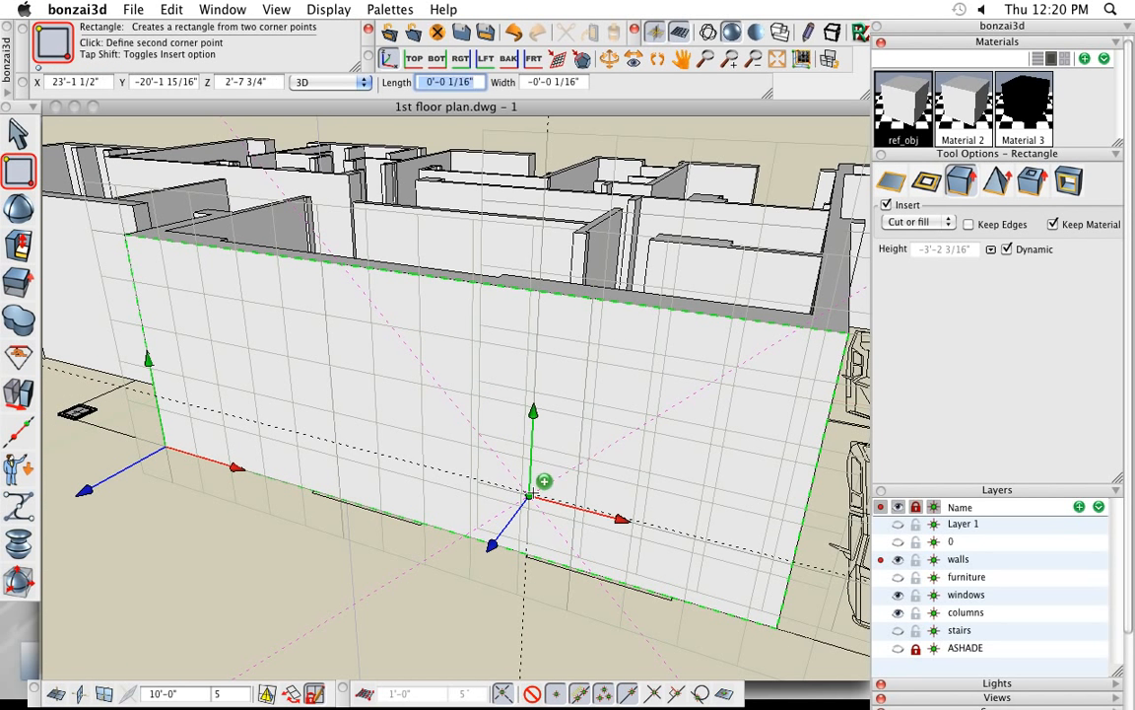
click(619, 389)
click(644, 392)
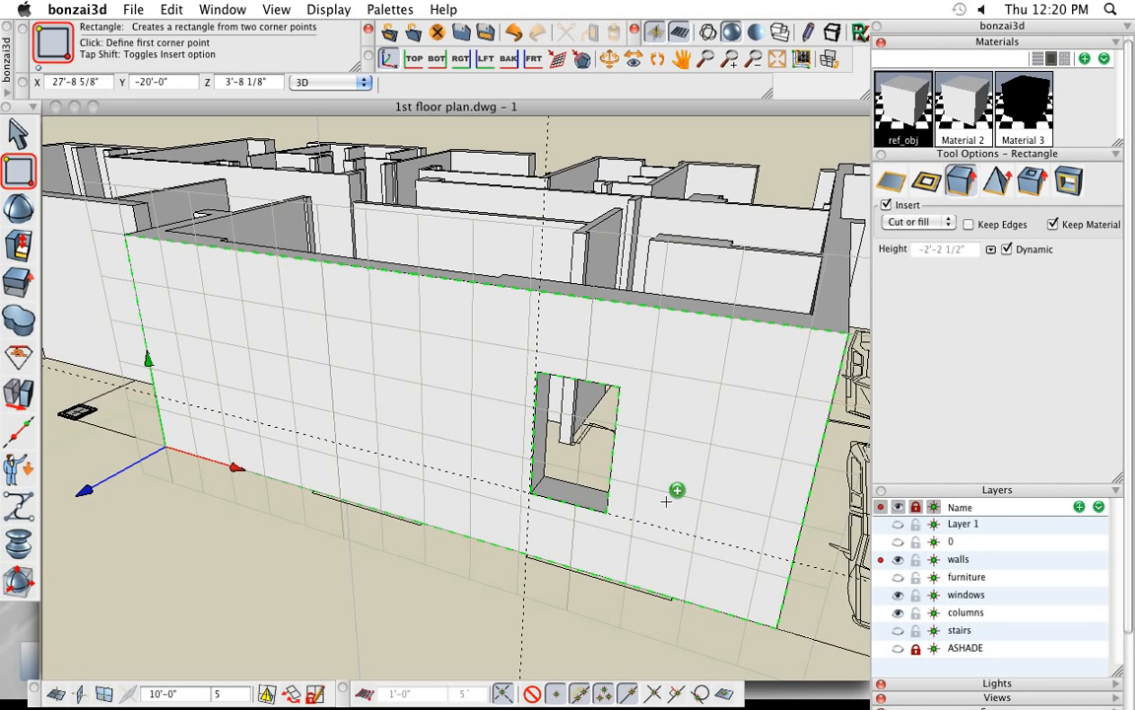
- Delete the vertical guide and the horizontal sill guide from the front wall
mouse_move(27, 432)
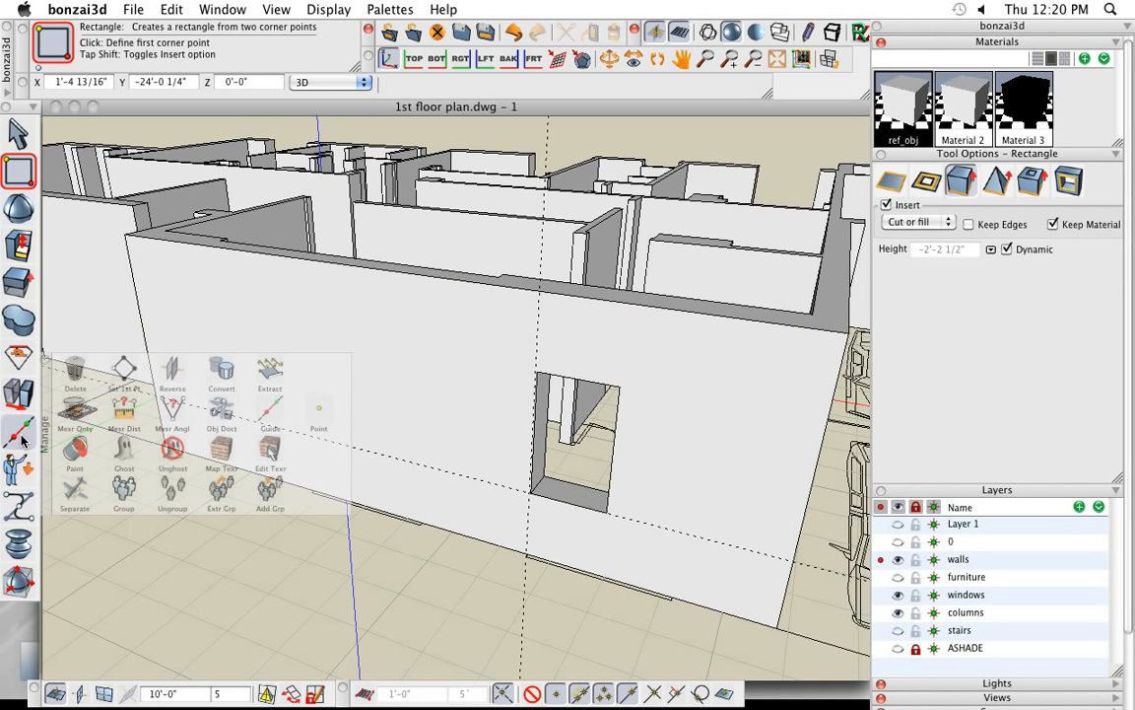
click(76, 373)
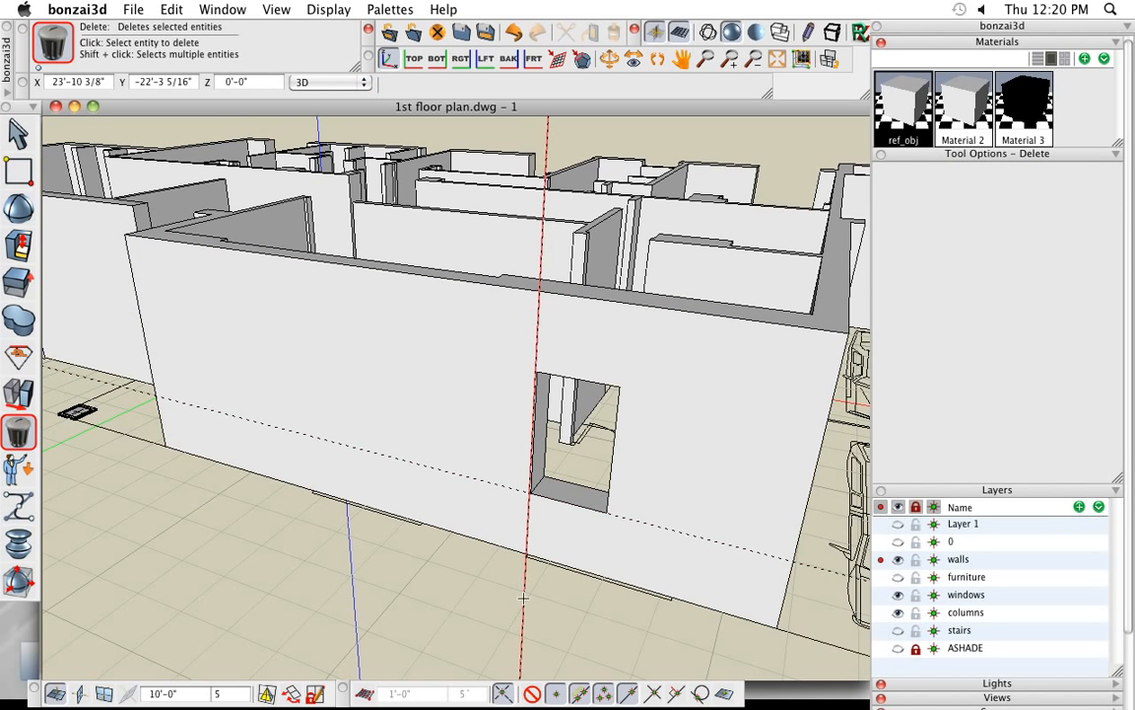
click(523, 597)
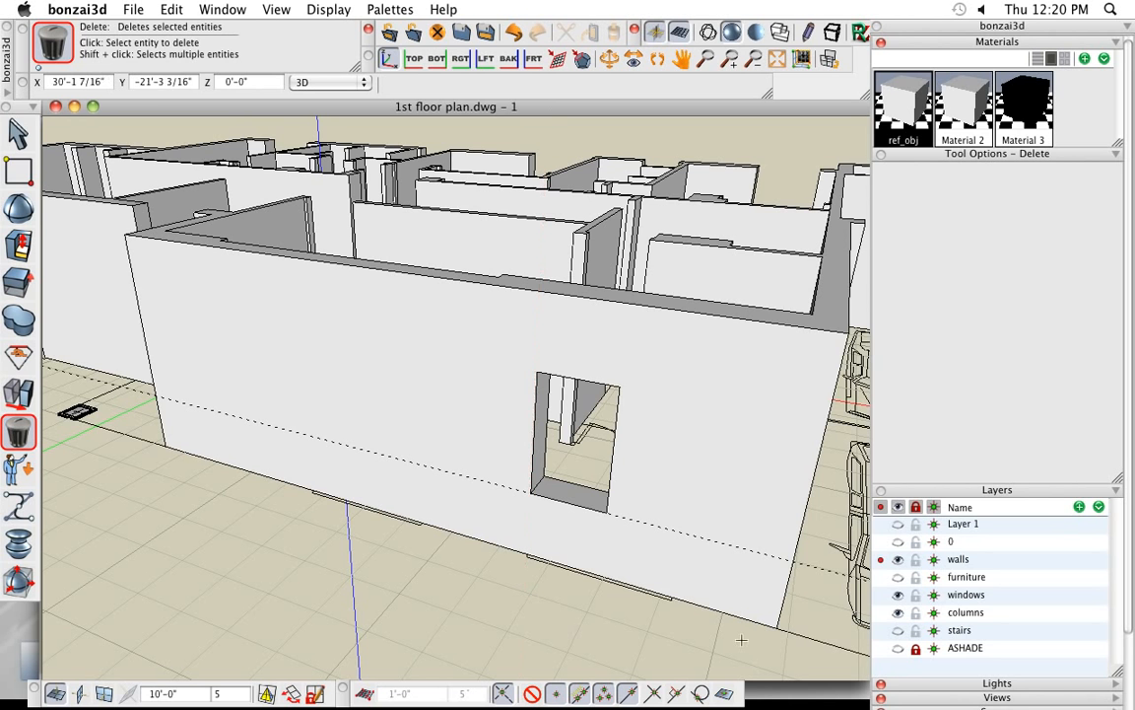
click(812, 566)
- Switch the Rectangle tool's coordinate entry from 3D to Plane for drawing on the front wall face
scroll(504, 622, down, 3)
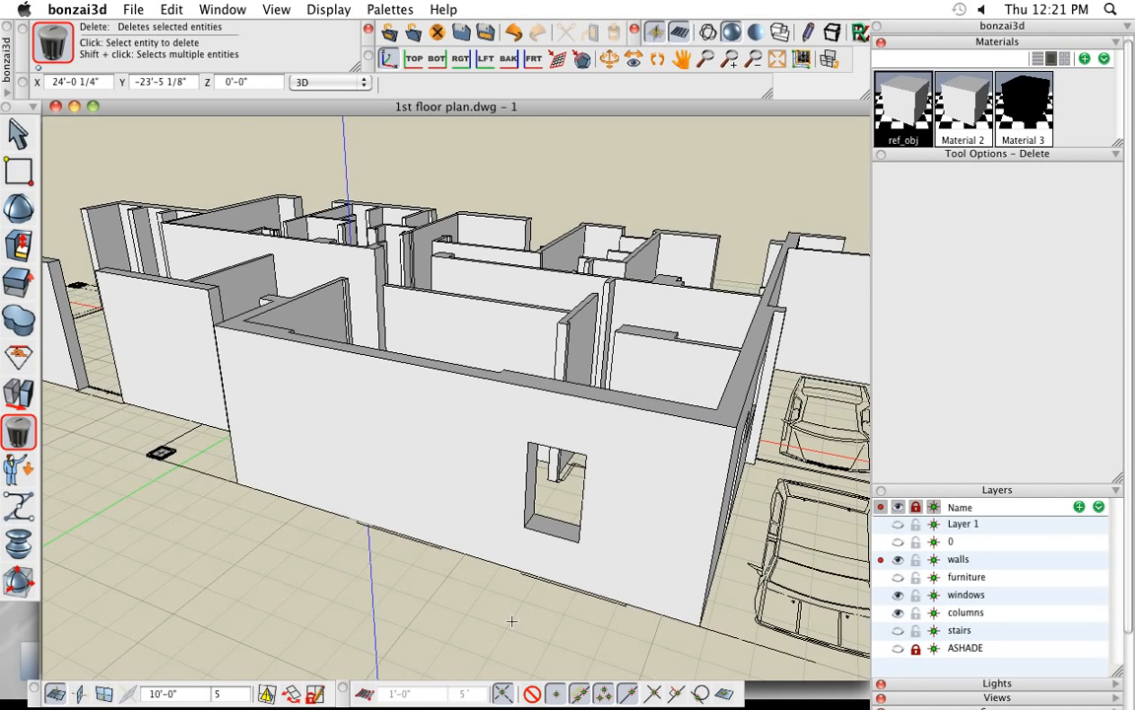
middle_drag(515, 627, 523, 611)
shift+middle_drag(394, 611, 422, 615)
scroll(425, 456, up, 3)
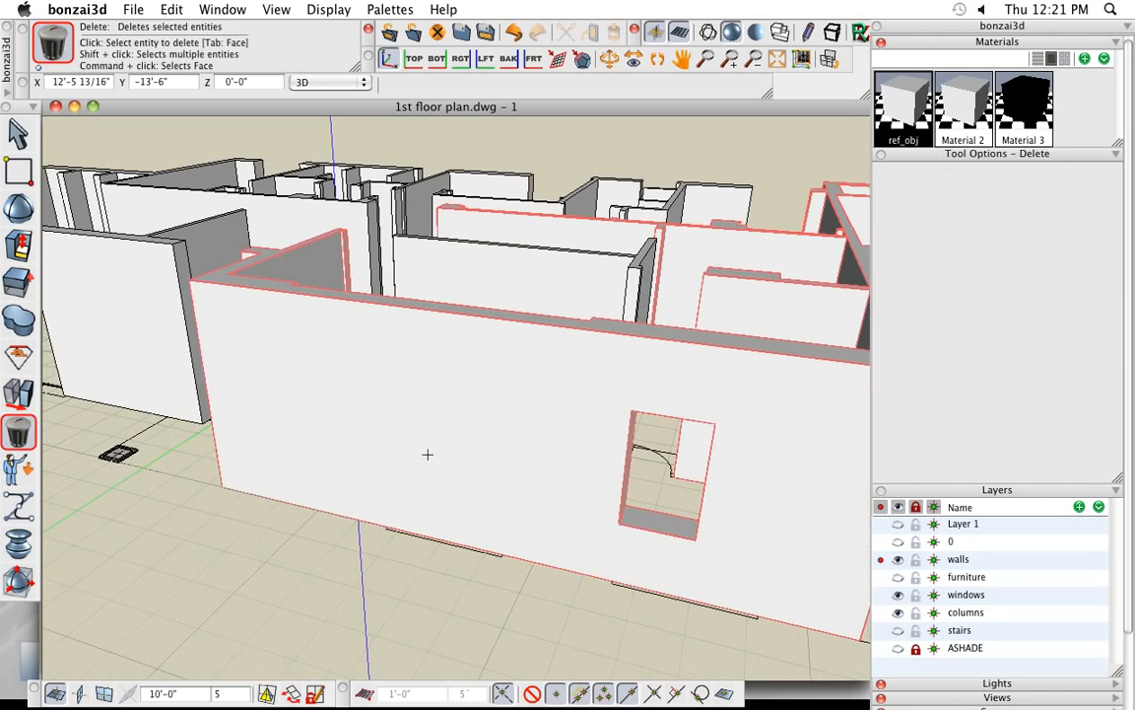
shift+middle_drag(413, 570, 413, 580)
mouse_move(16, 223)
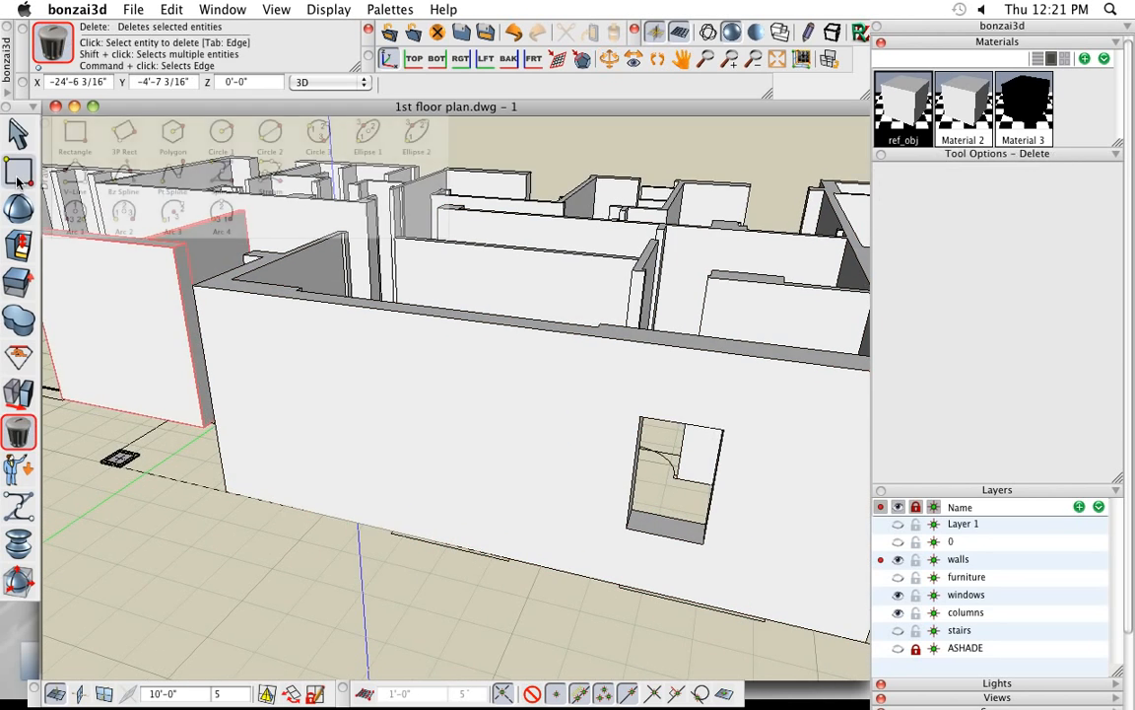
click(18, 177)
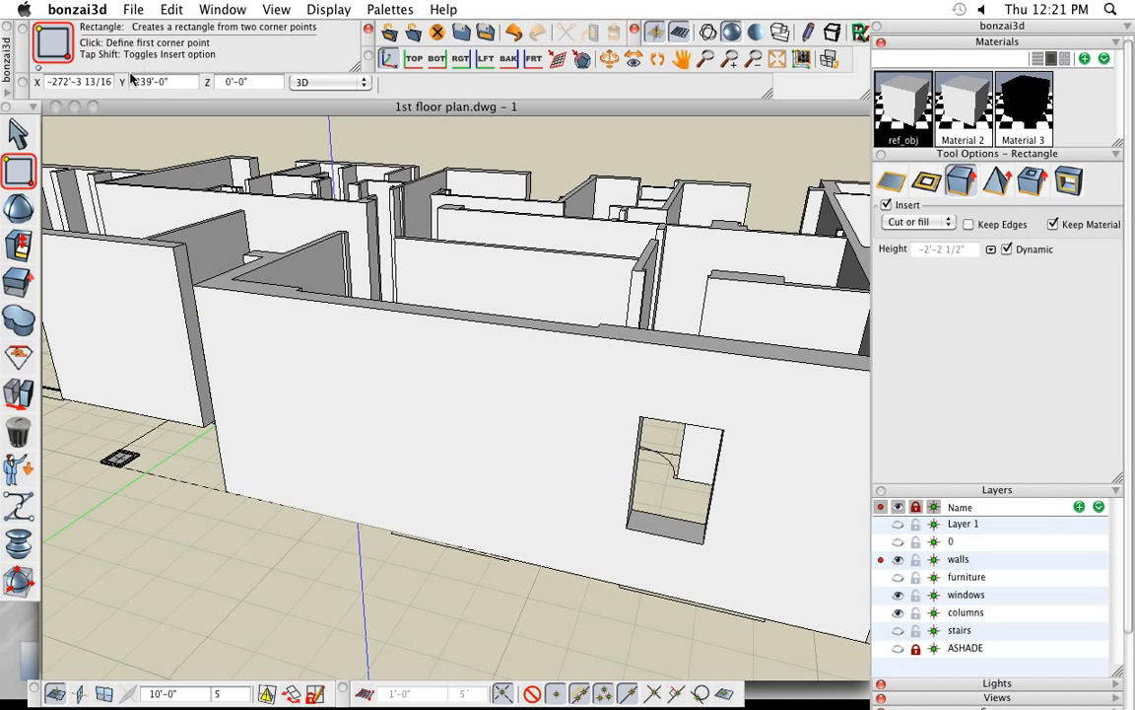
click(99, 82)
key(Tab)
key(Tab)
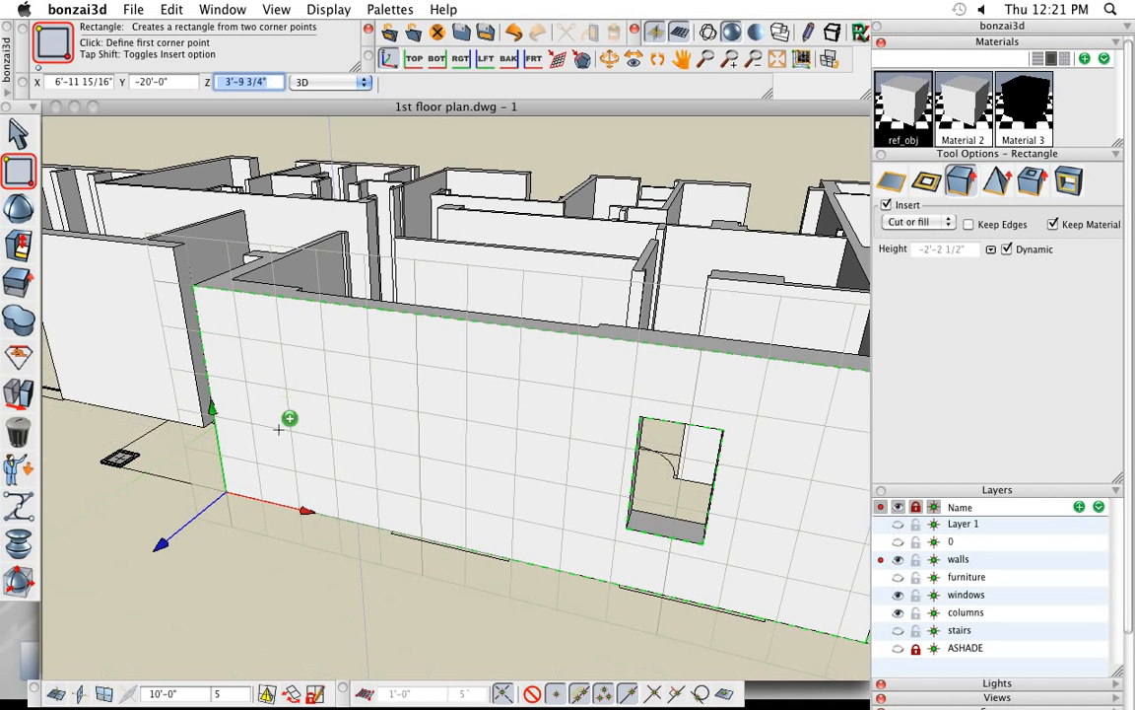
click(319, 83)
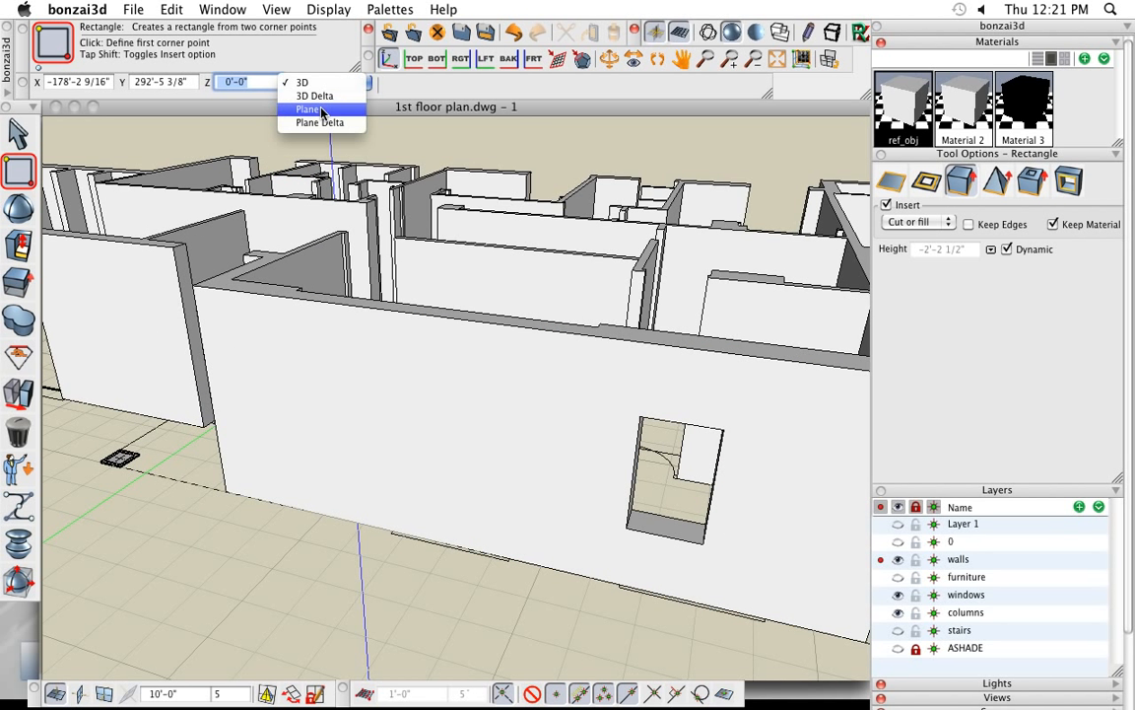
click(320, 111)
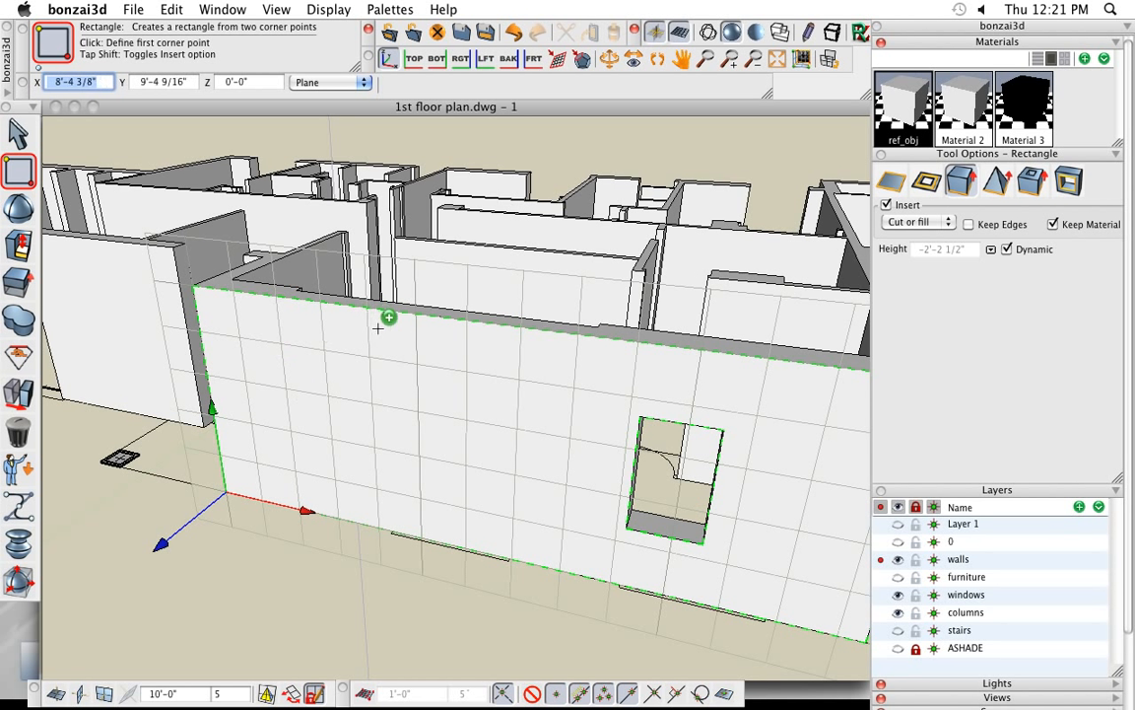
- Cut a second window about 5'-1" wide by 4'-3" high in the front wall, inserting an extruded rectangle about 1'-8" deep with Cut or fill
click(314, 694)
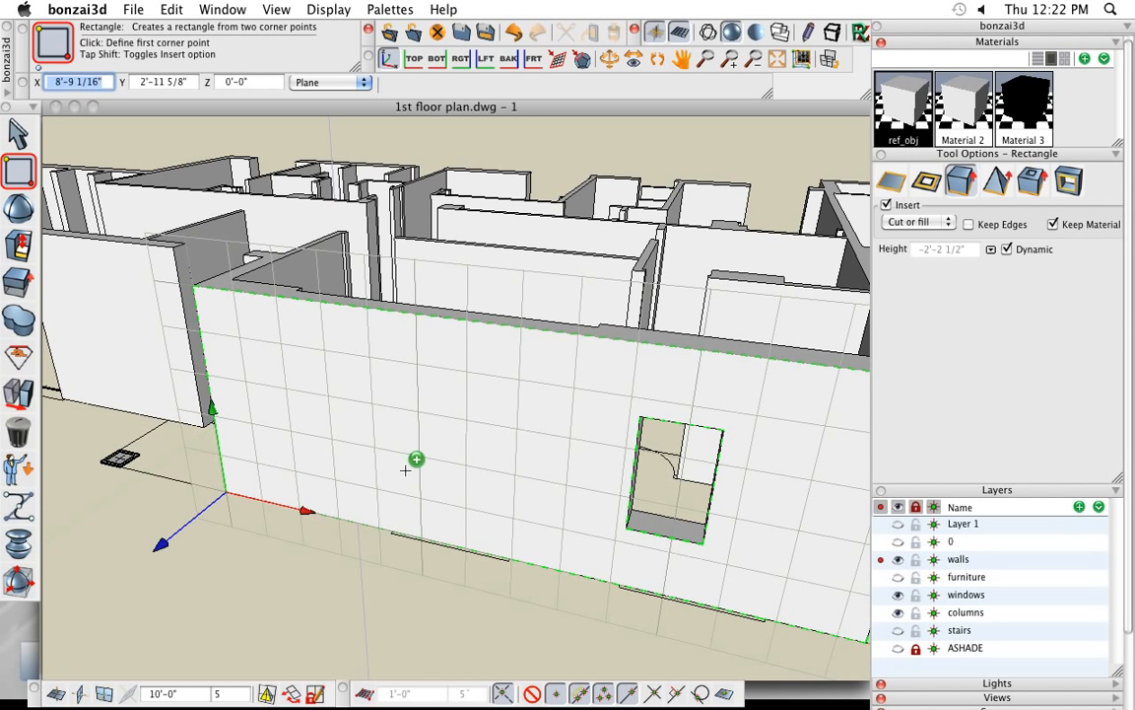
click(703, 544)
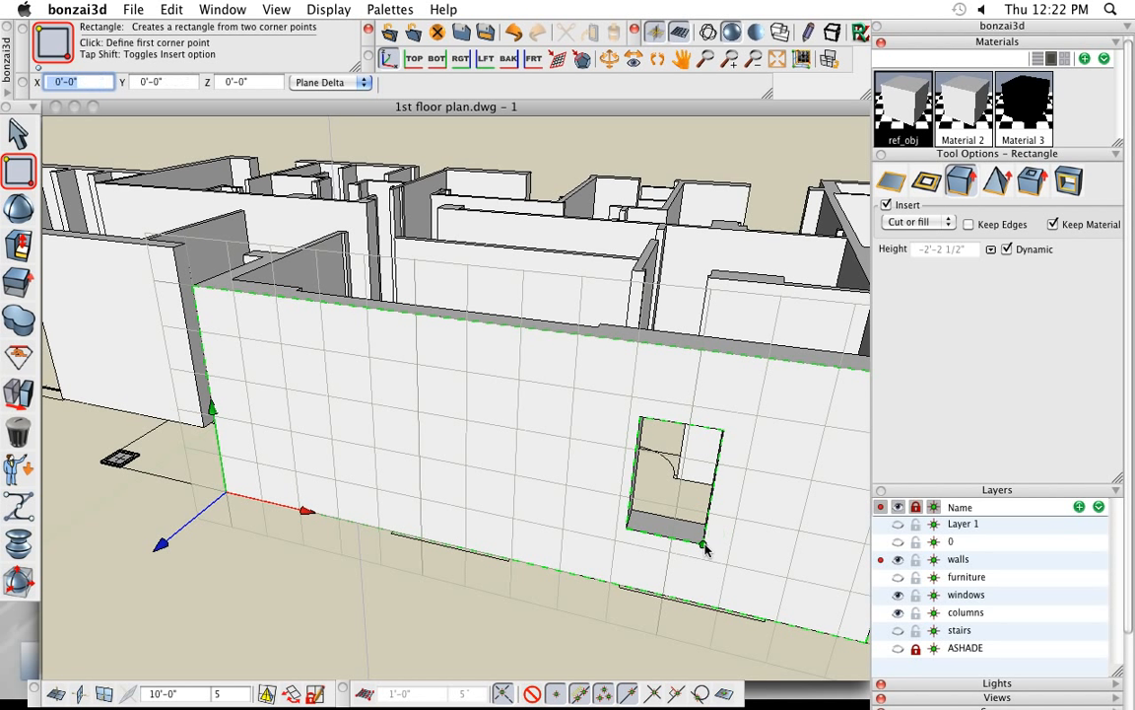
click(641, 417)
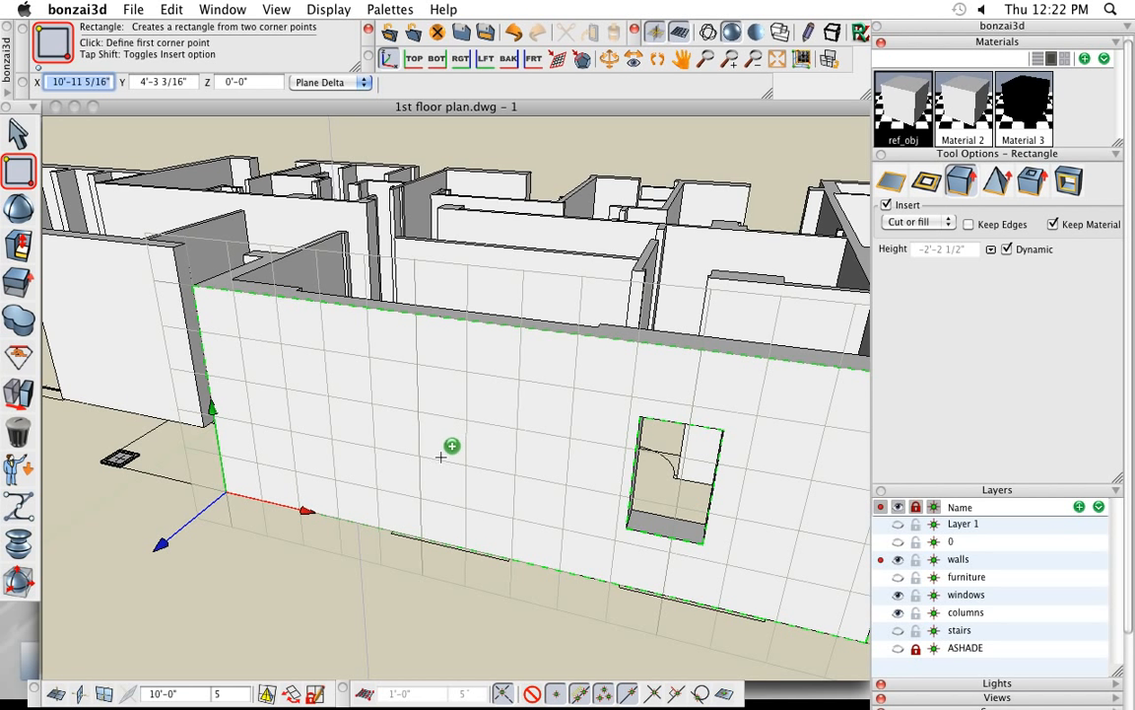
click(396, 476)
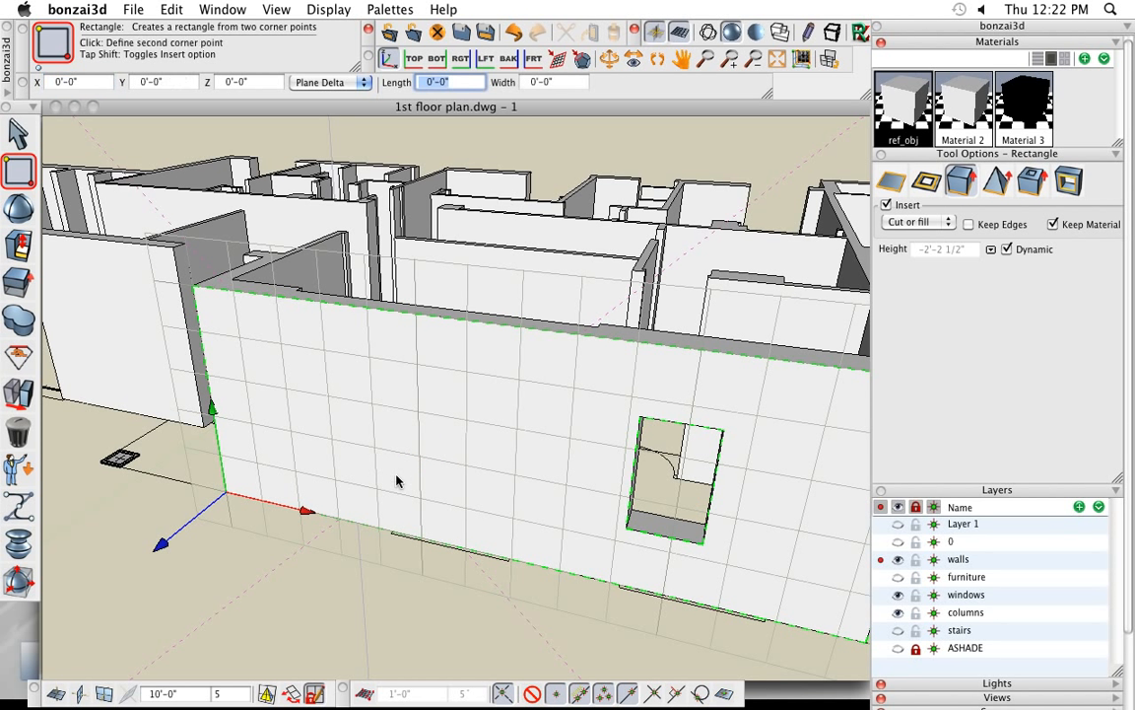
click(519, 394)
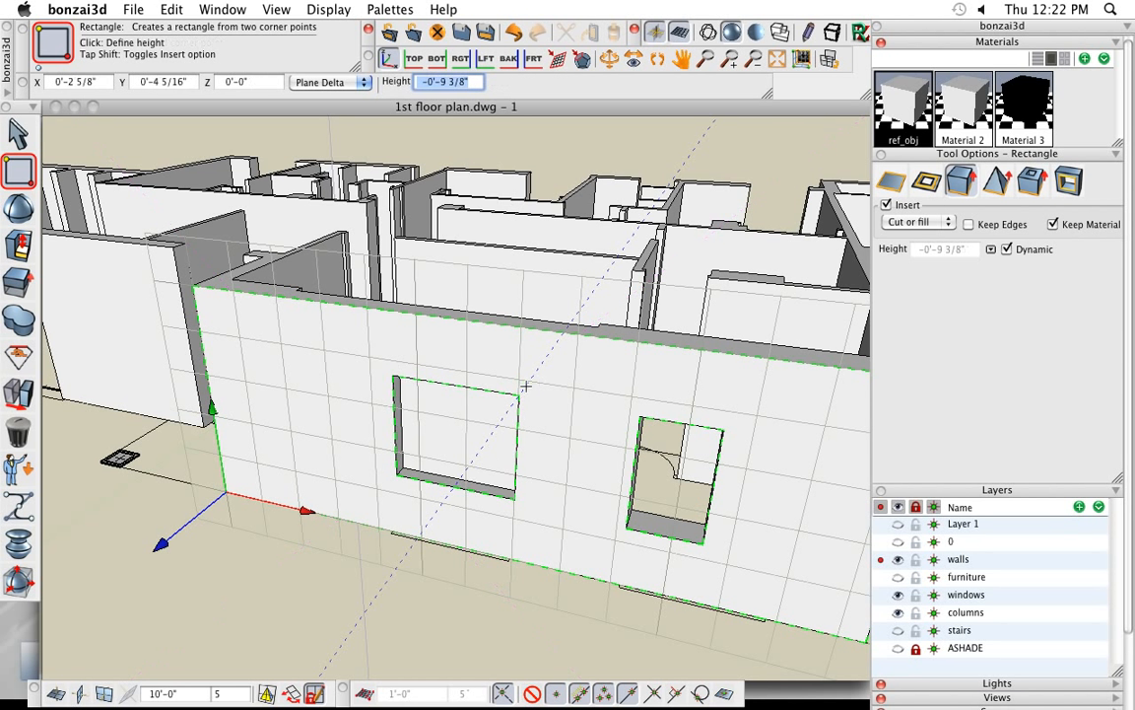
click(525, 386)
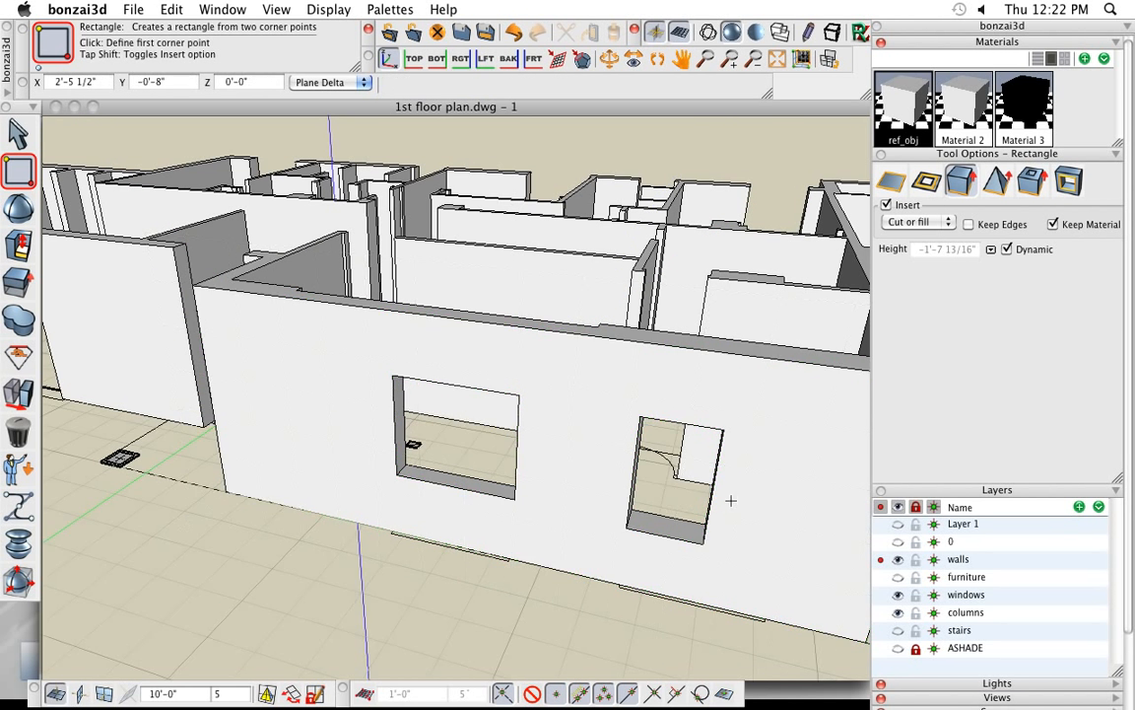
- Place a Designer Series – Double Hung window from the Windows library in the uncut exterior wall at the far end of the facade
scroll(548, 462, down, 3)
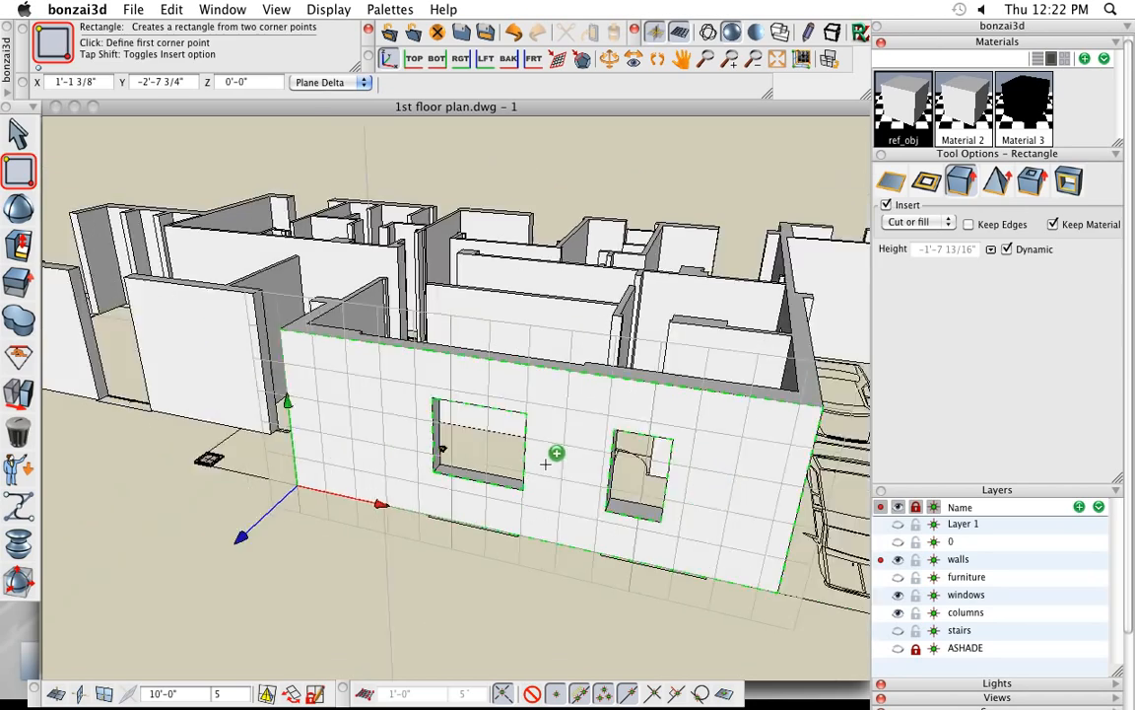
middle_drag(551, 459, 610, 585)
middle_drag(340, 515, 385, 537)
scroll(401, 423, up, 5)
scroll(399, 445, up, 2)
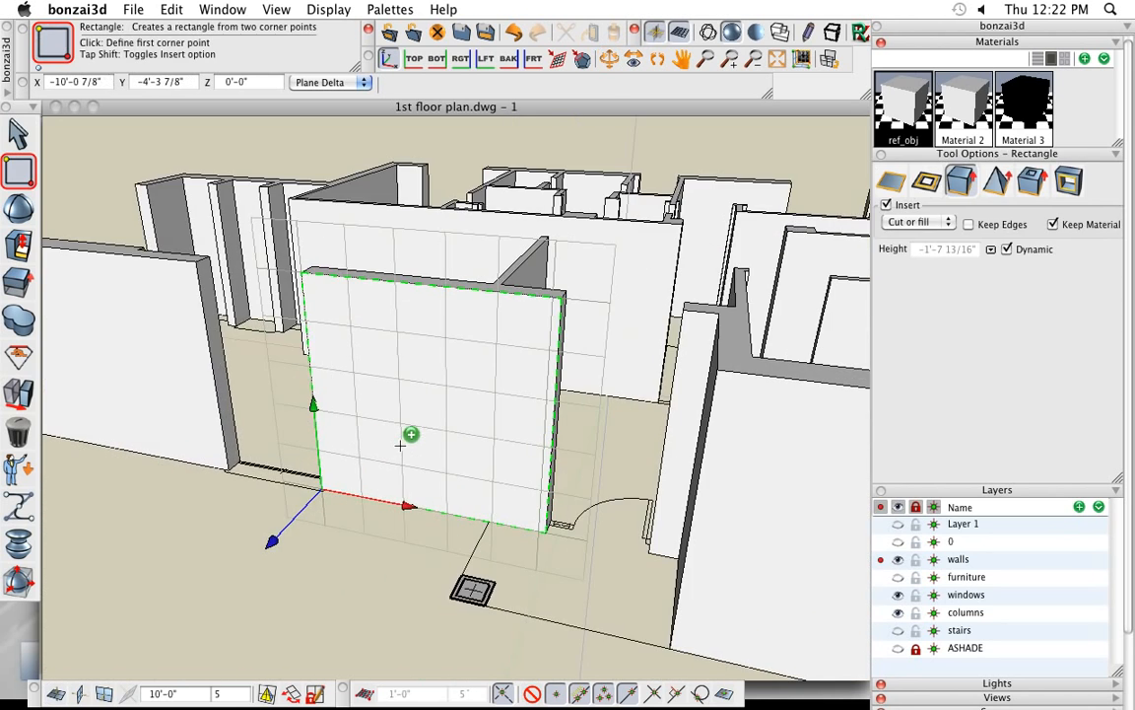
scroll(404, 453, down, 3)
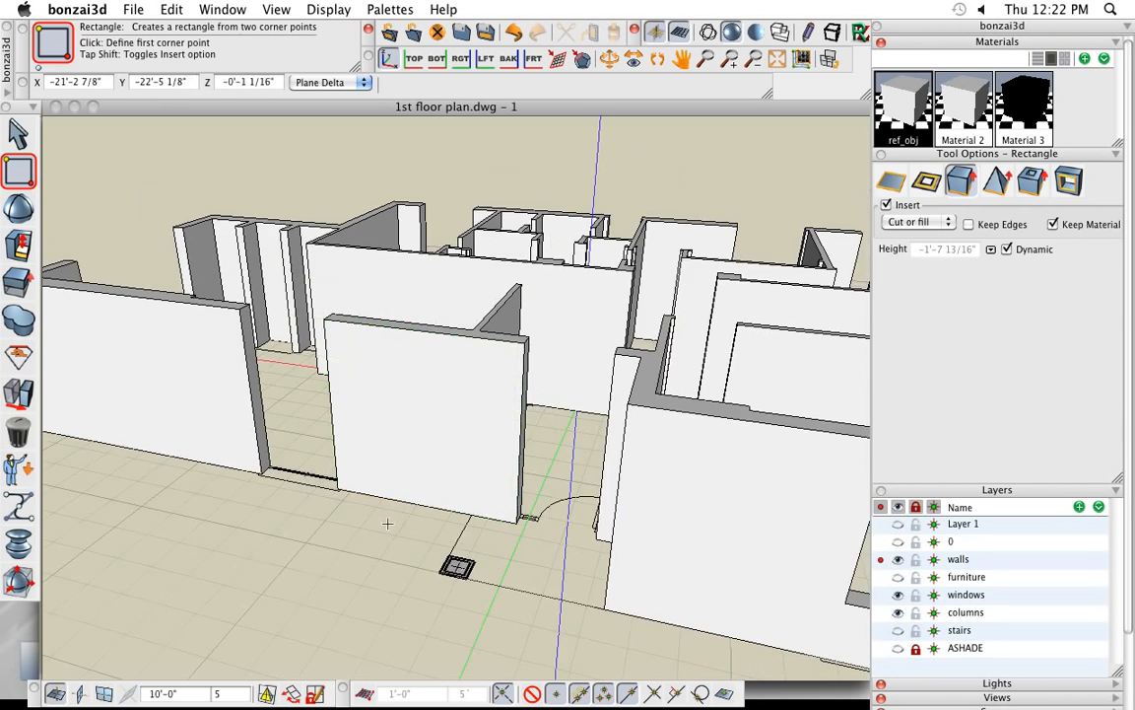
middle_drag(383, 529, 478, 537)
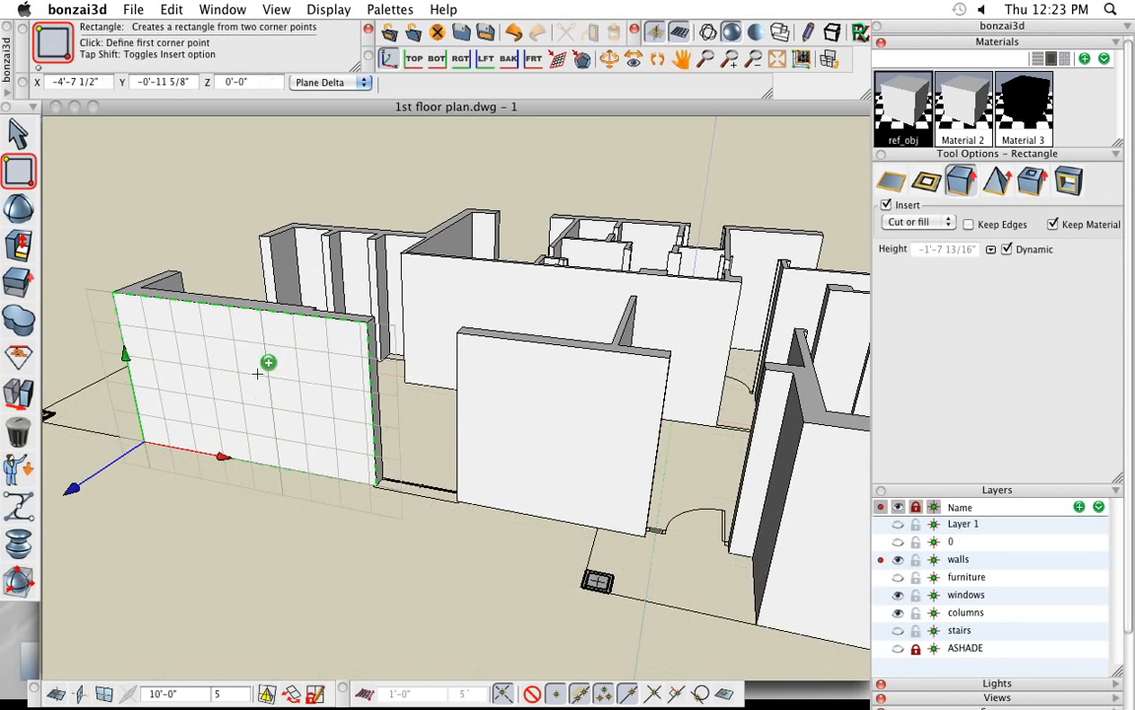
scroll(260, 372, up, 1)
middle_drag(280, 390, 313, 397)
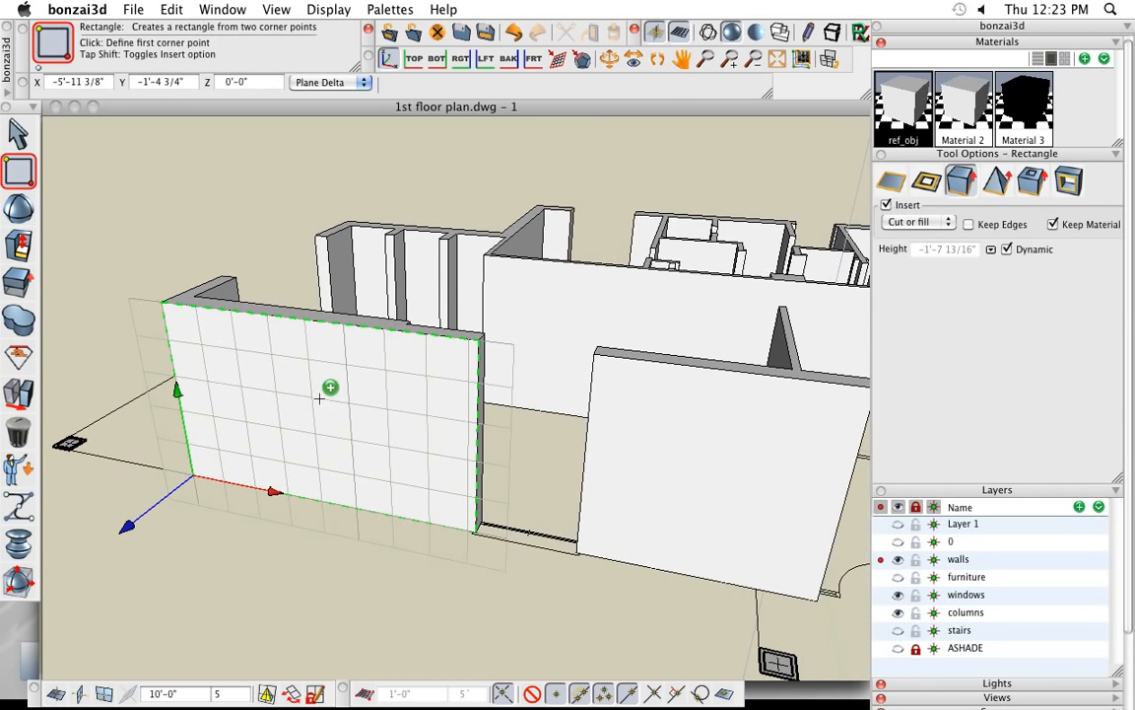
shift+middle_drag(547, 511, 540, 510)
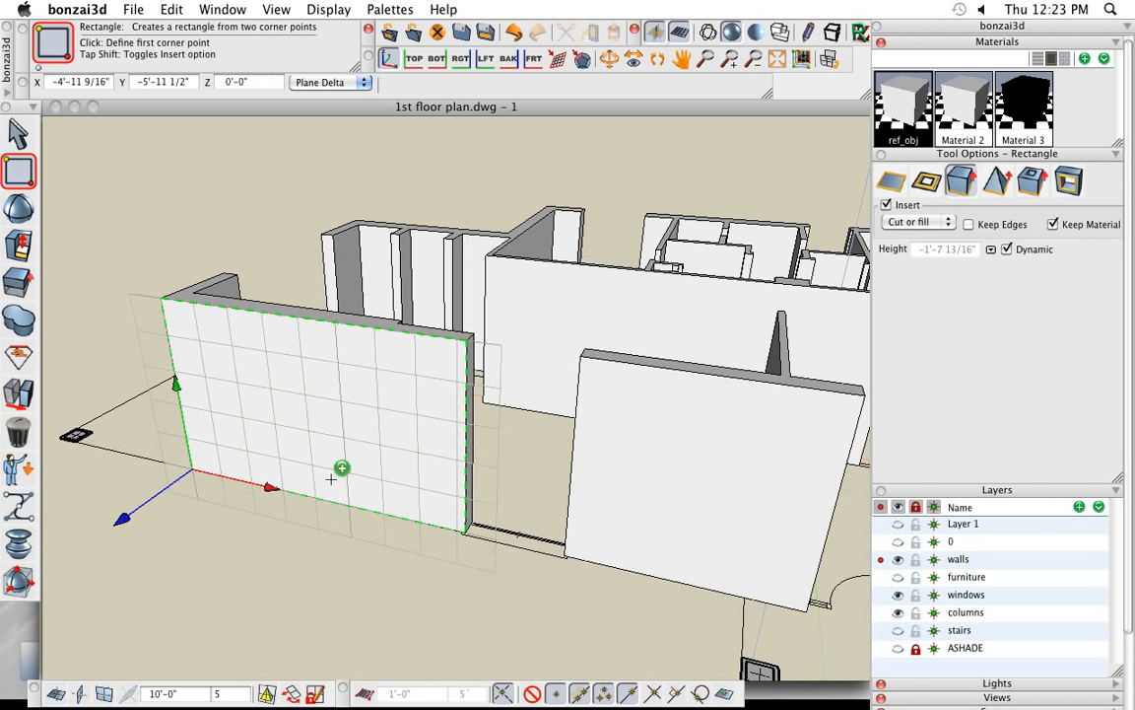
click(29, 470)
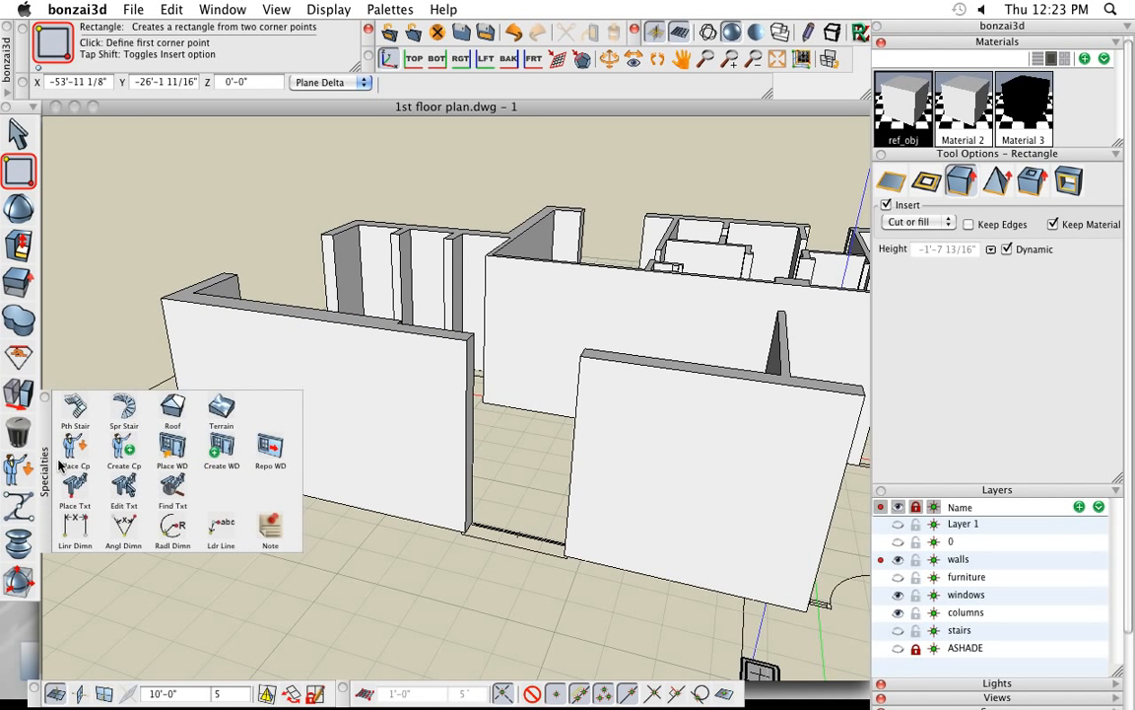
click(172, 448)
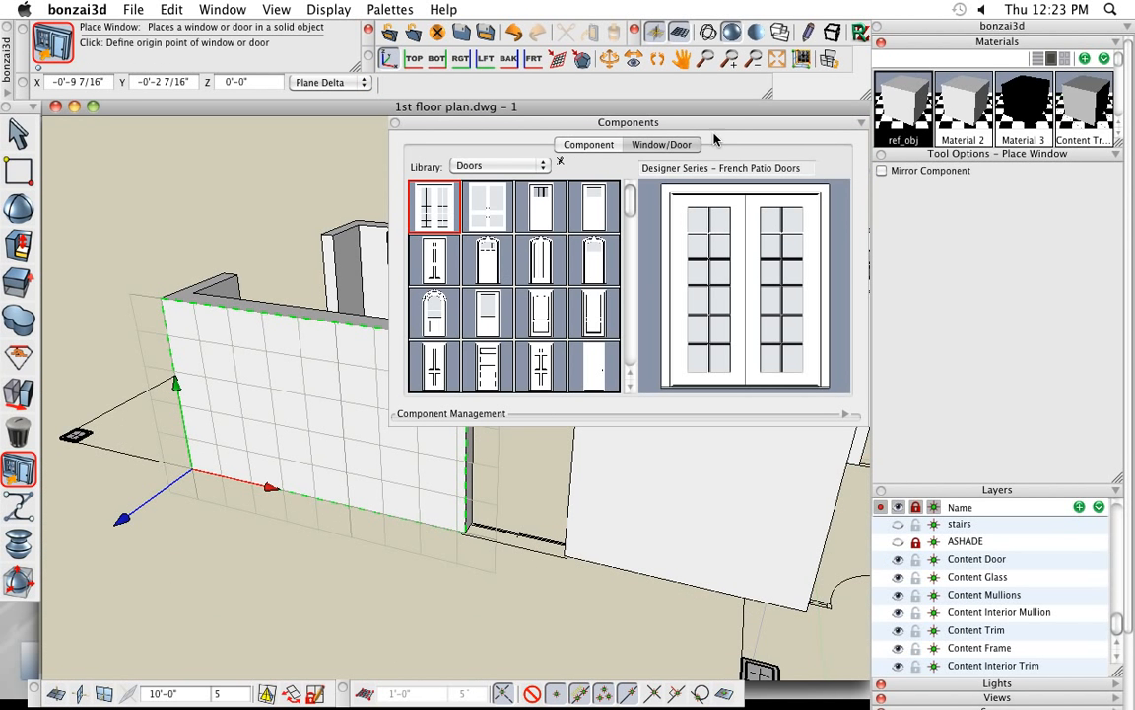
drag(729, 122, 975, 199)
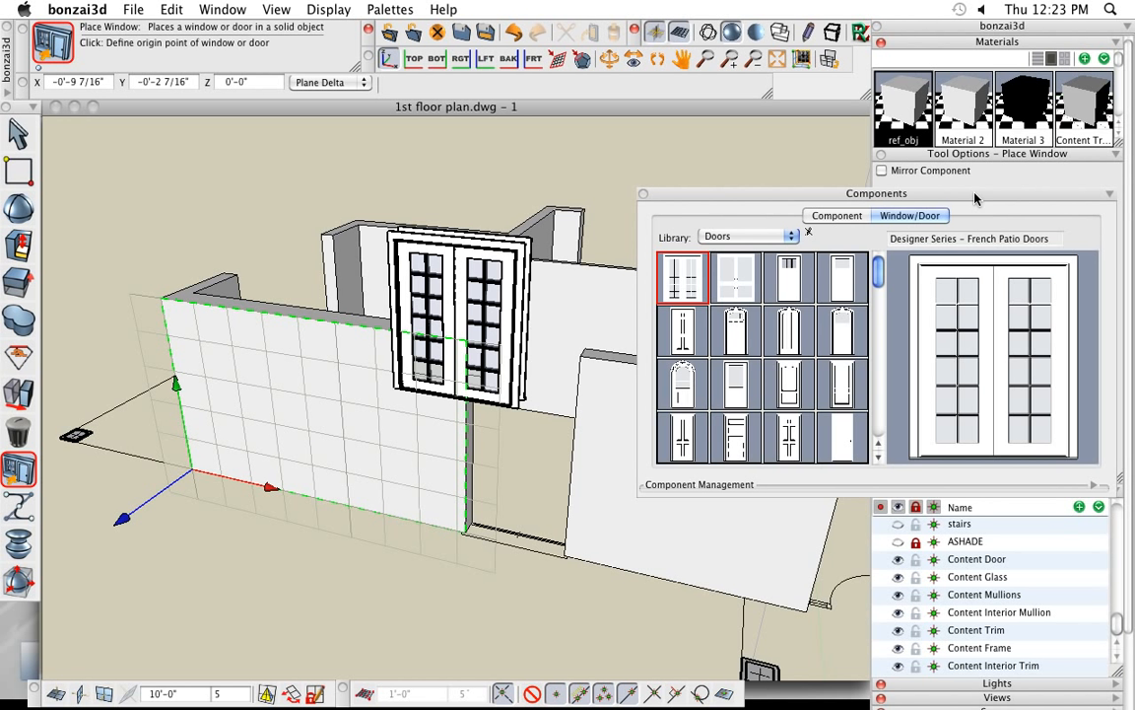
click(734, 238)
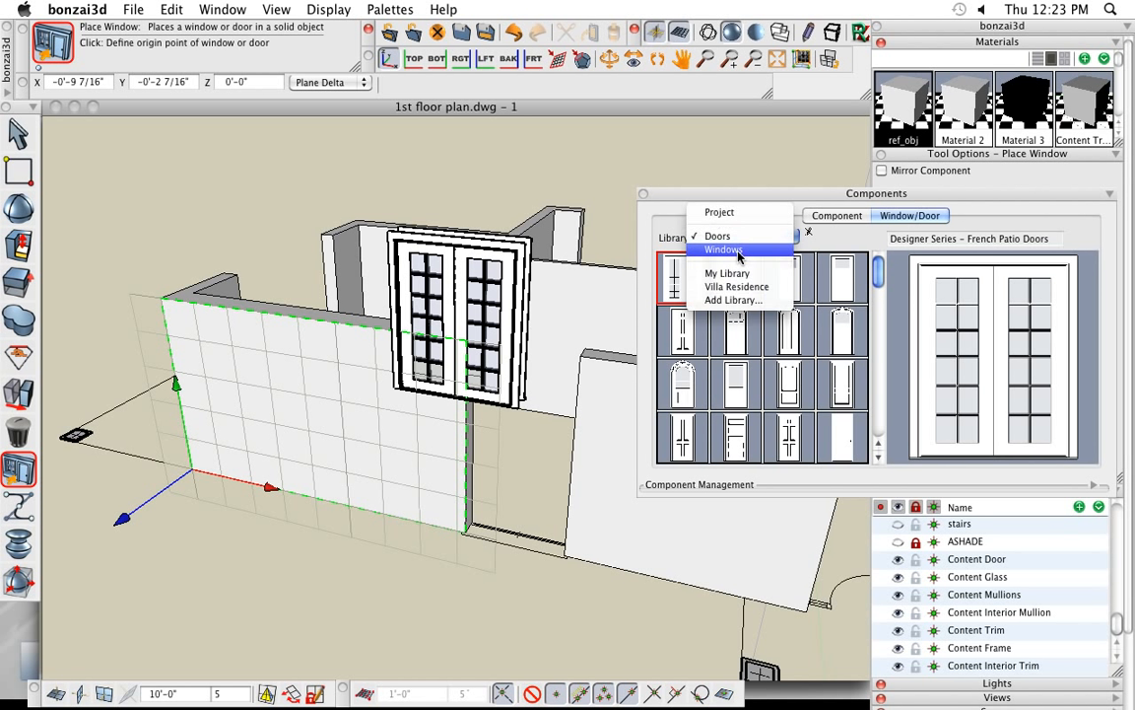
click(742, 254)
click(737, 328)
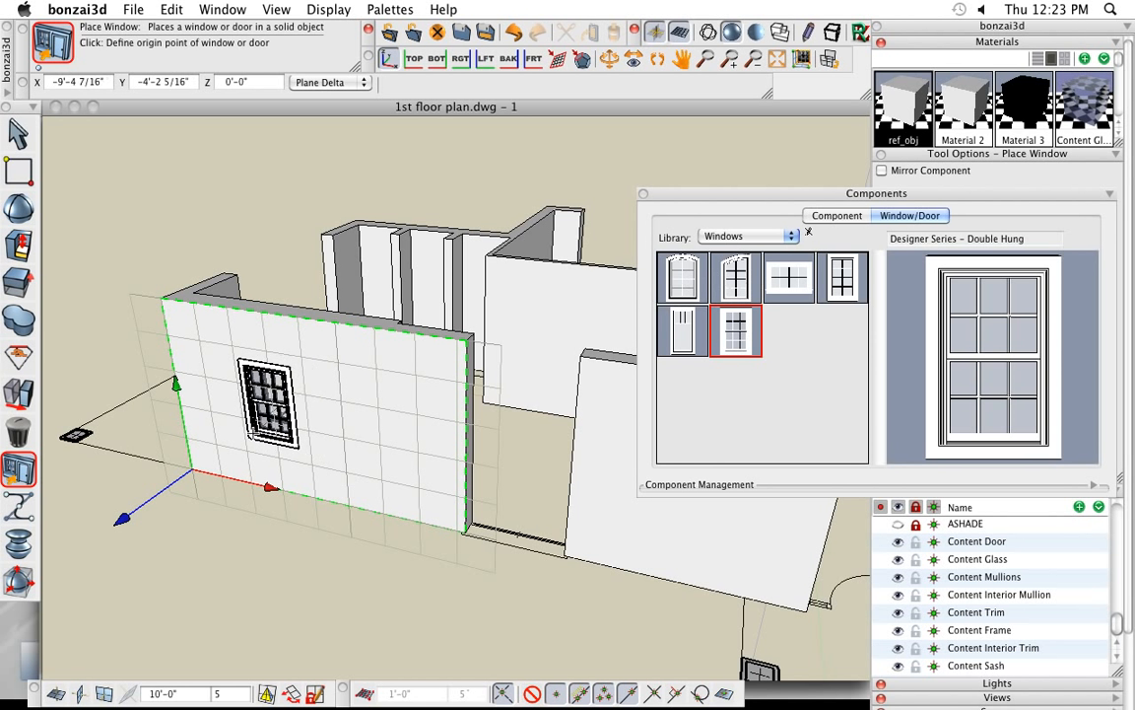
click(252, 433)
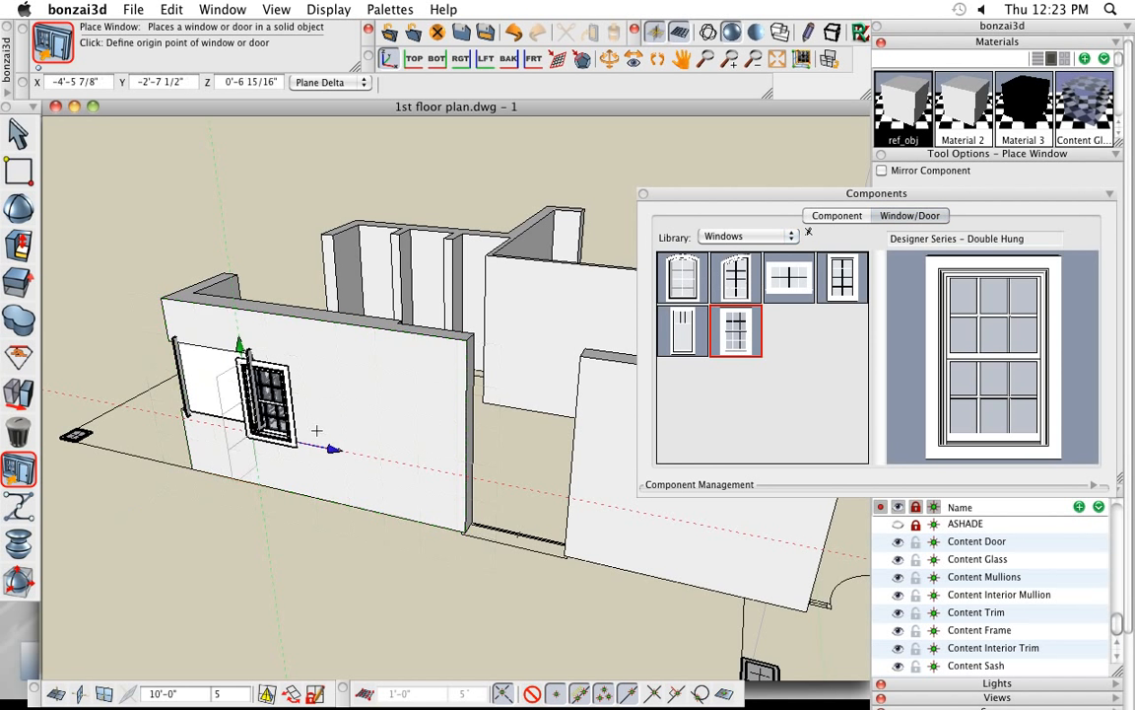
- Inspect the placed double-hung window from both sides of the wall and reposition it a short distance along the wall toward the doorway
click(14, 141)
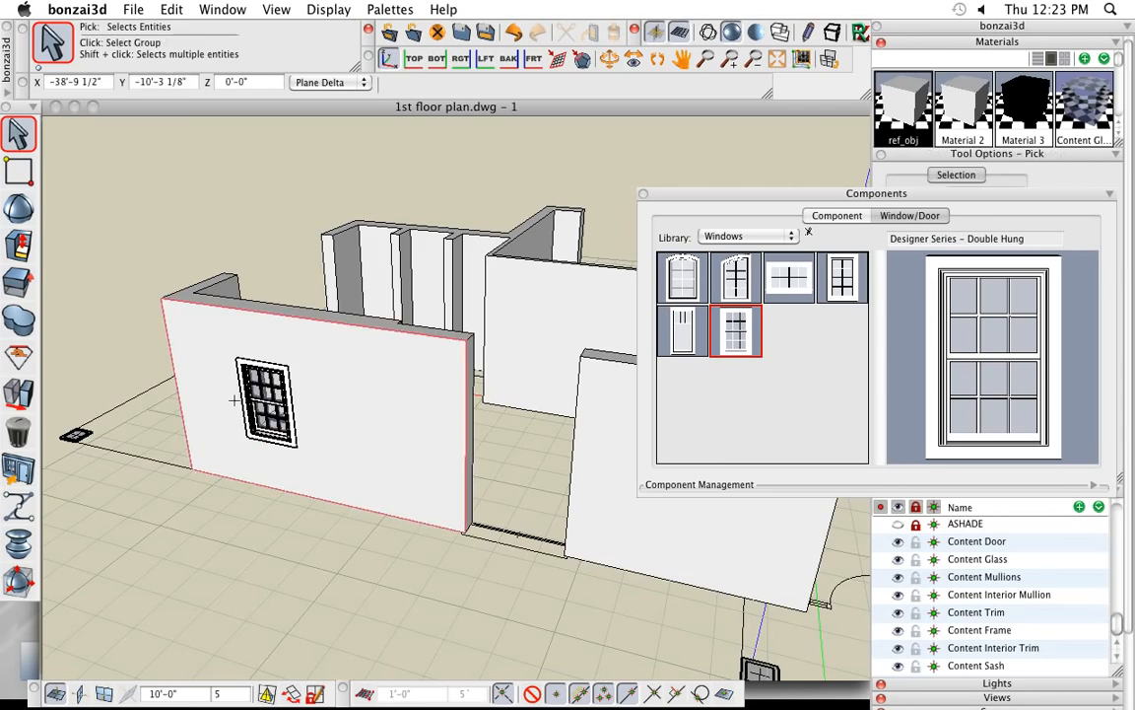
middle_drag(232, 396, 652, 529)
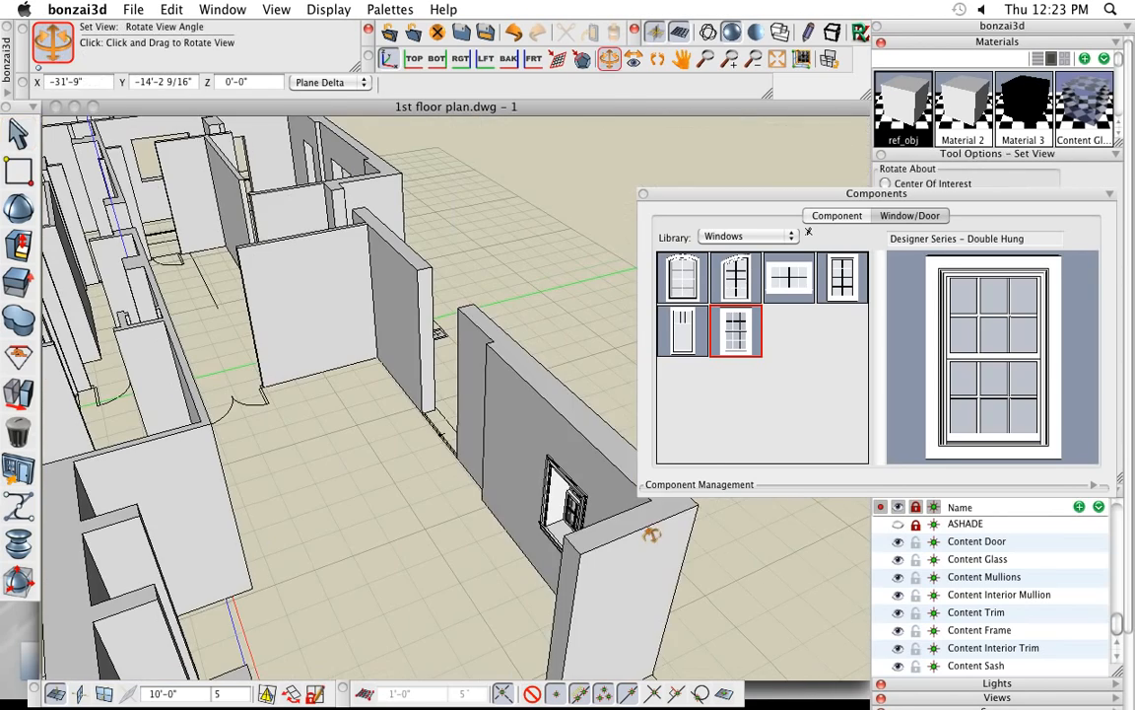
click(648, 530)
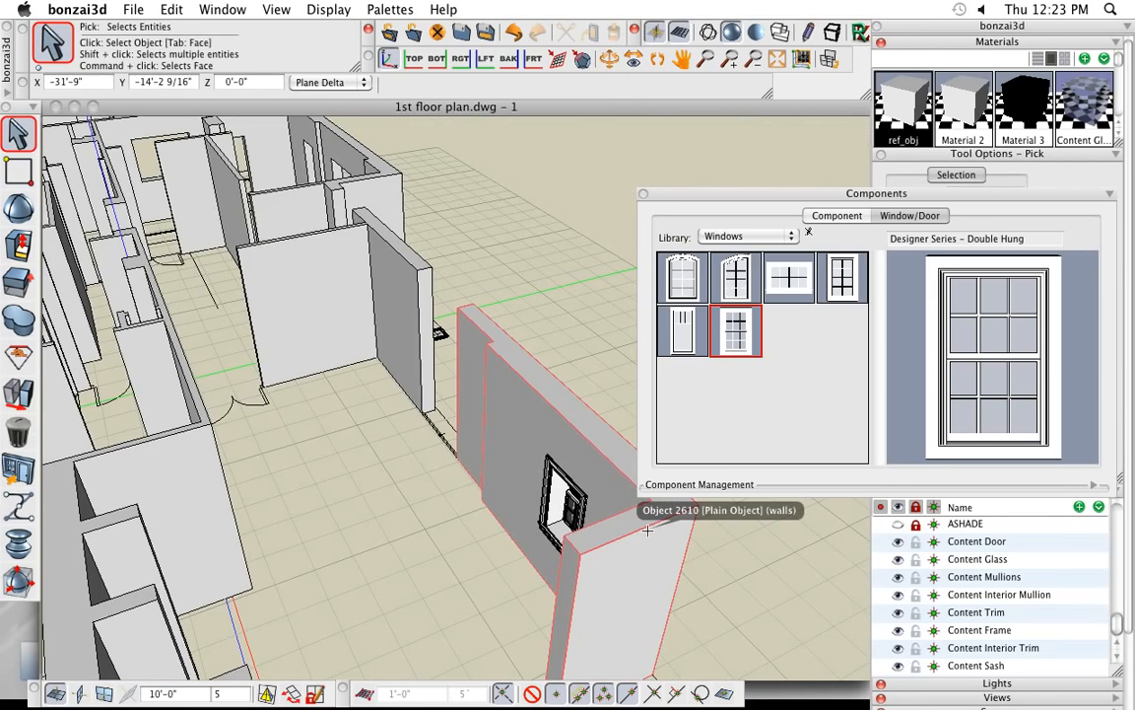
middle_drag(640, 532, 77, 481)
scroll(303, 486, up, 2)
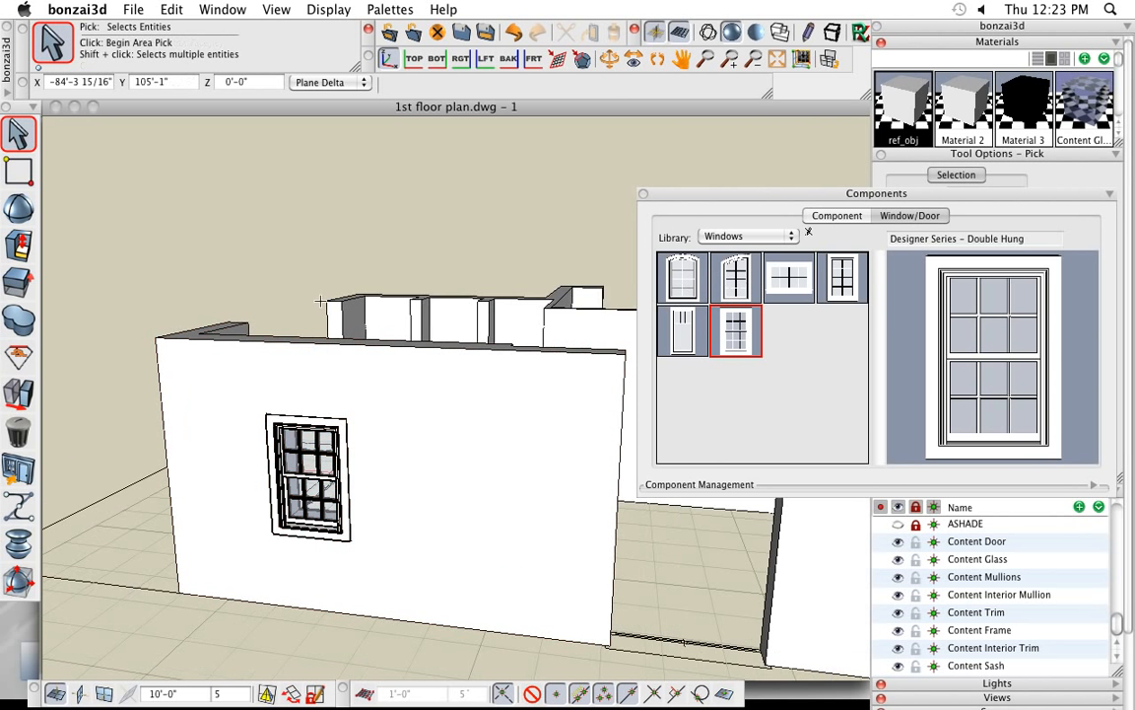
mouse_move(20, 469)
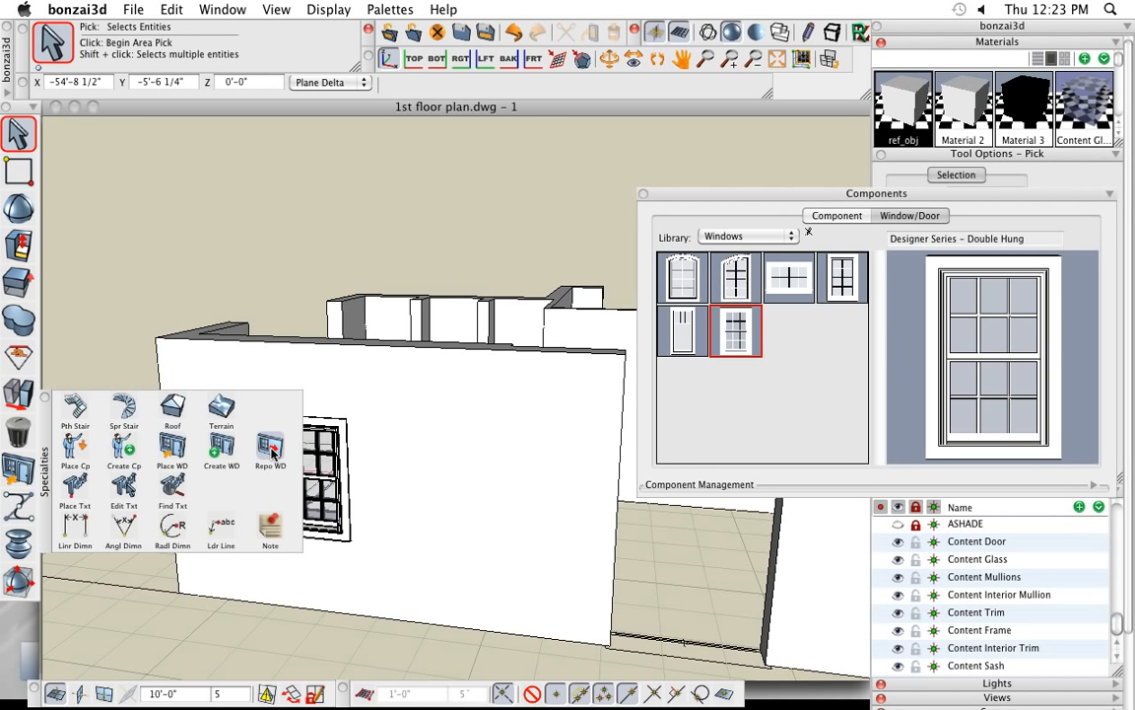
click(273, 453)
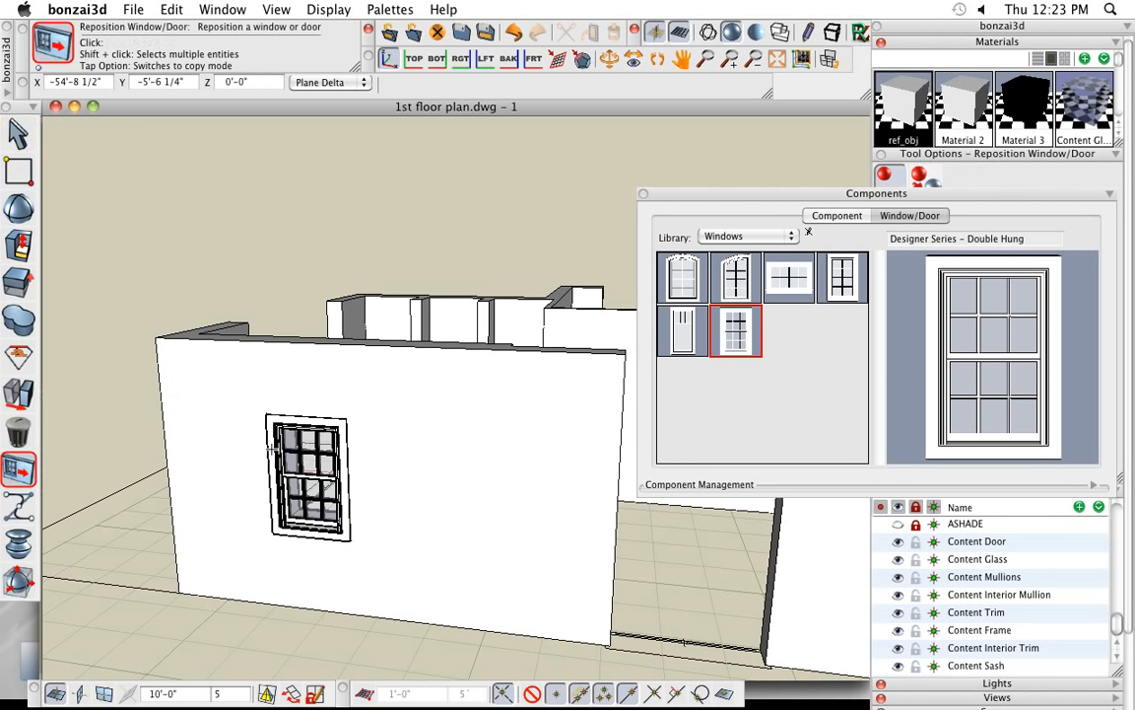
click(313, 480)
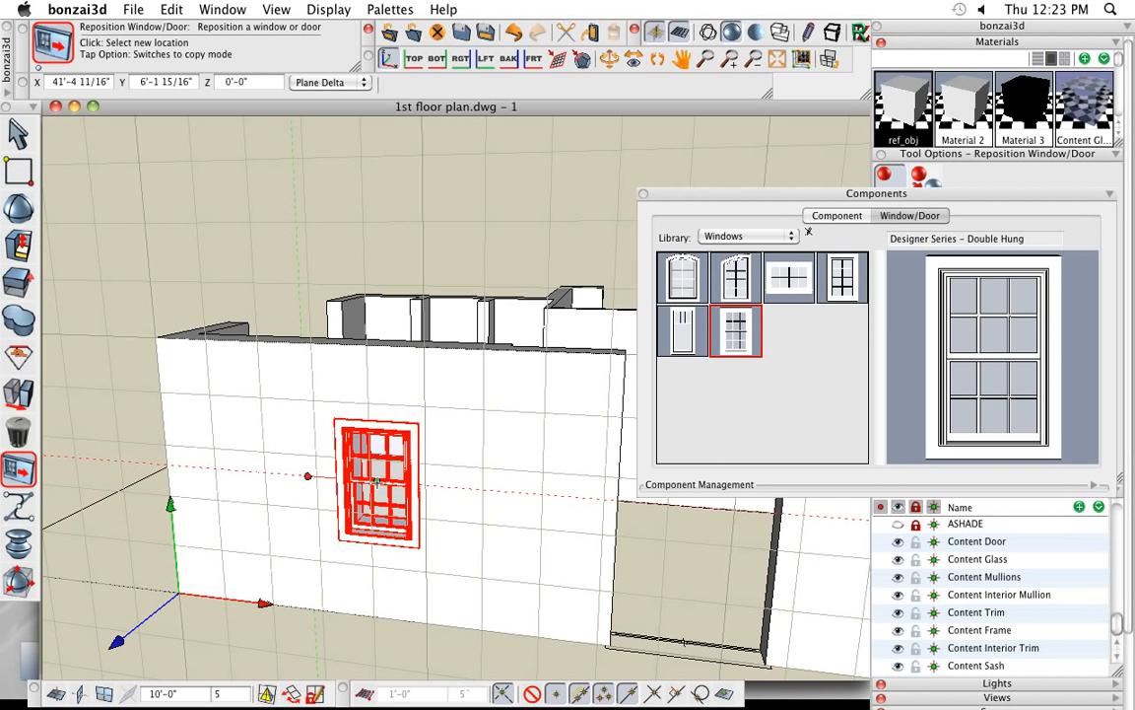
click(377, 481)
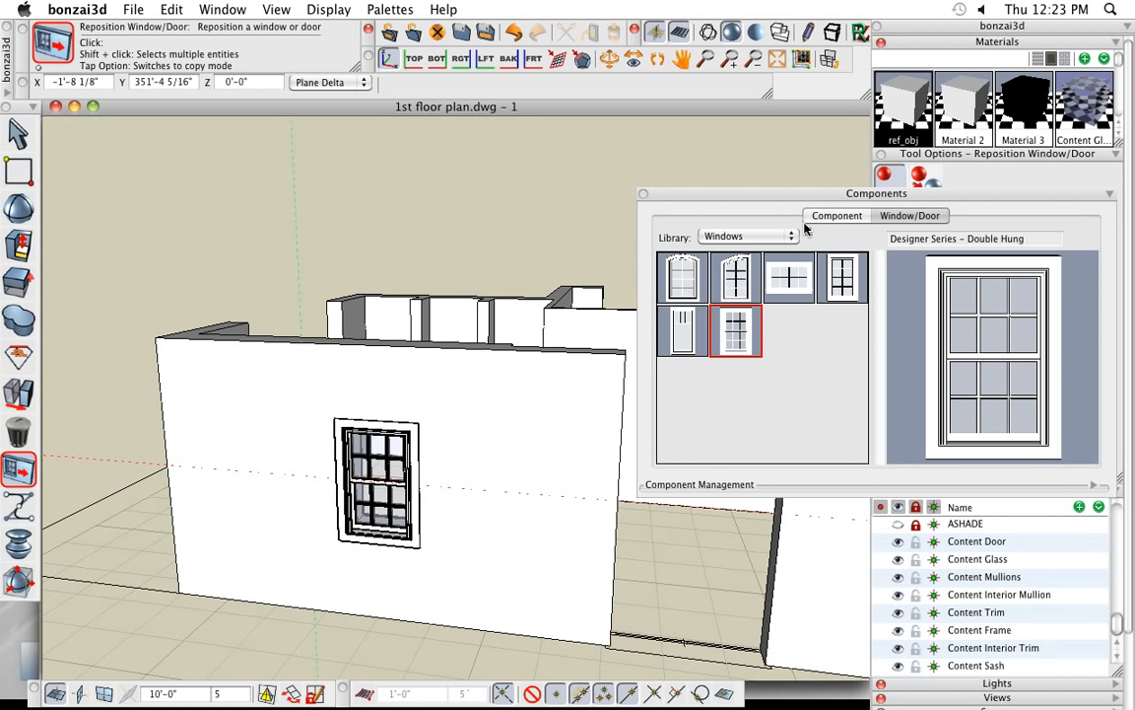
- Copy the double-hung window with Reposition Window/Door, placing the copy beside the original toward the wall's outer corner
drag(941, 193, 940, 226)
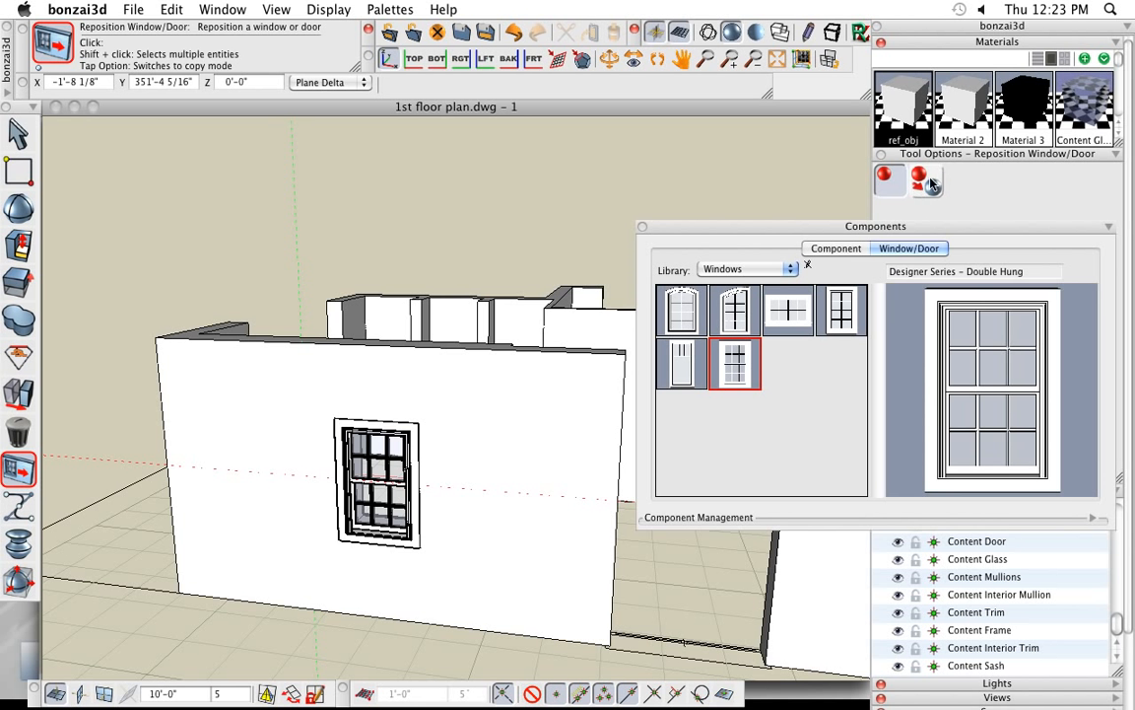
click(930, 184)
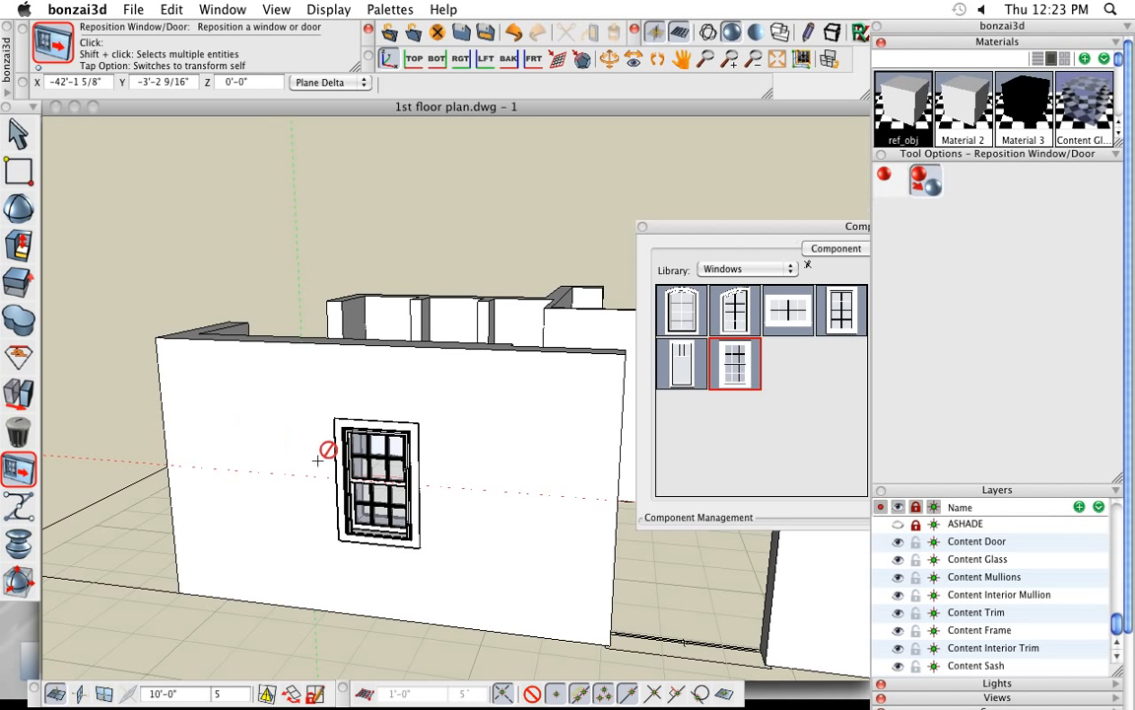
click(381, 481)
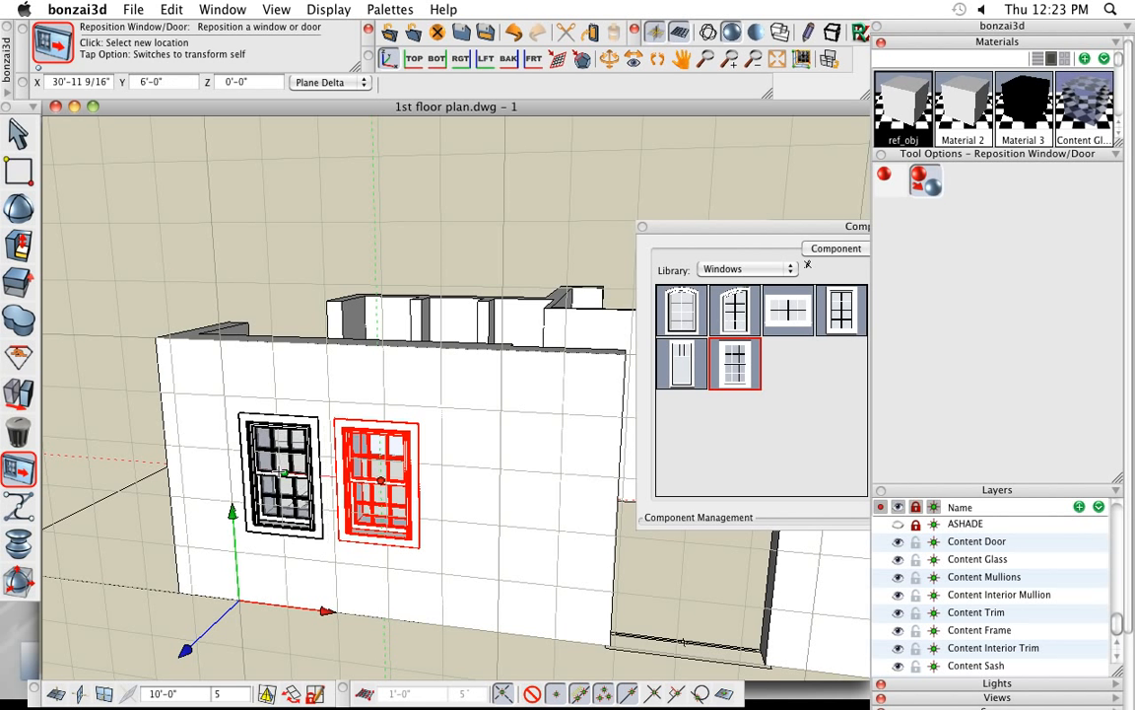
click(278, 472)
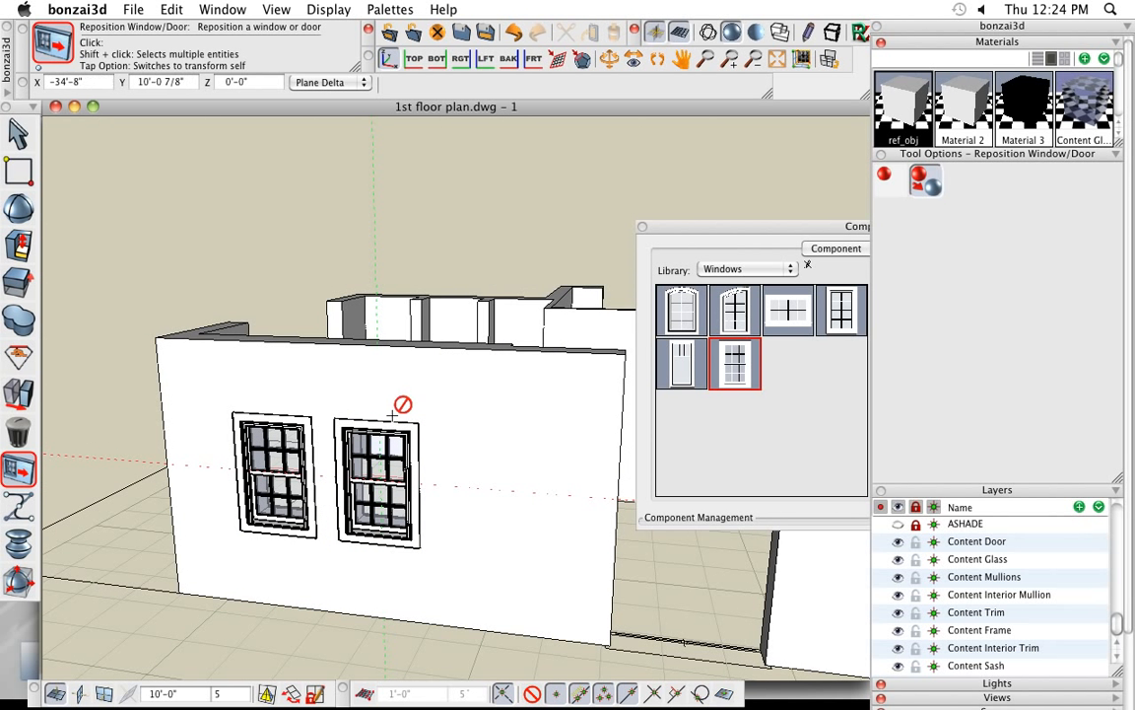
- Replace both double-hung windows in the exterior wall with the Designer Series – Arch Head component through their component parameters
click(18, 131)
click(20, 135)
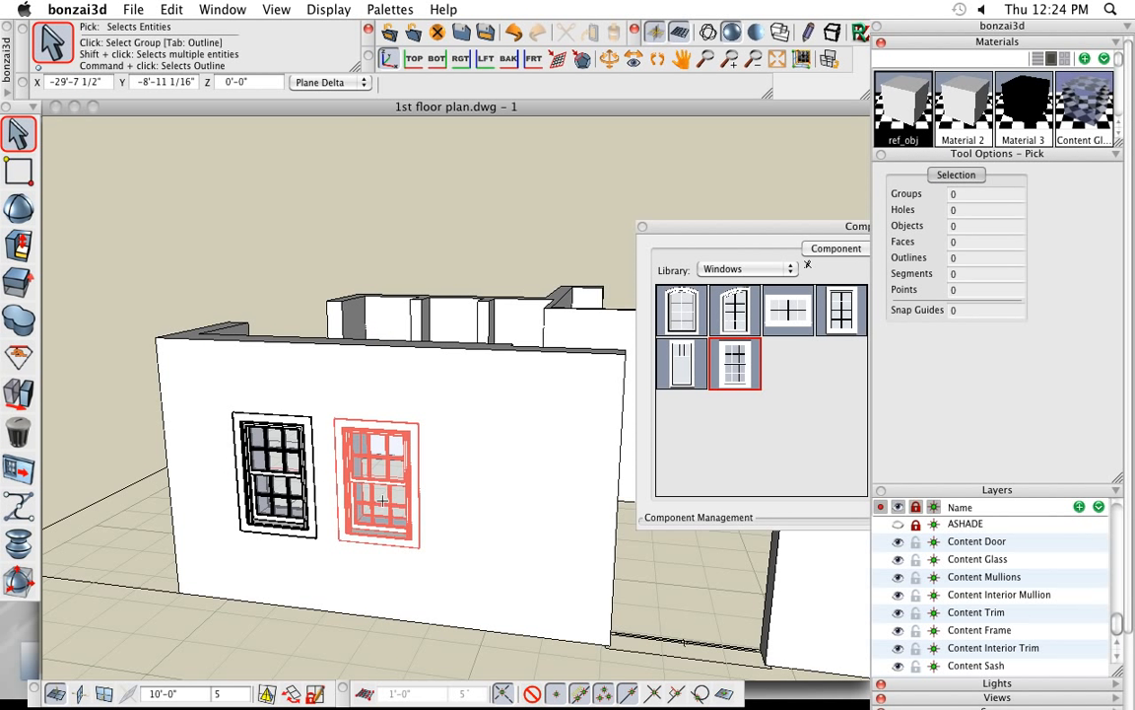
click(347, 488)
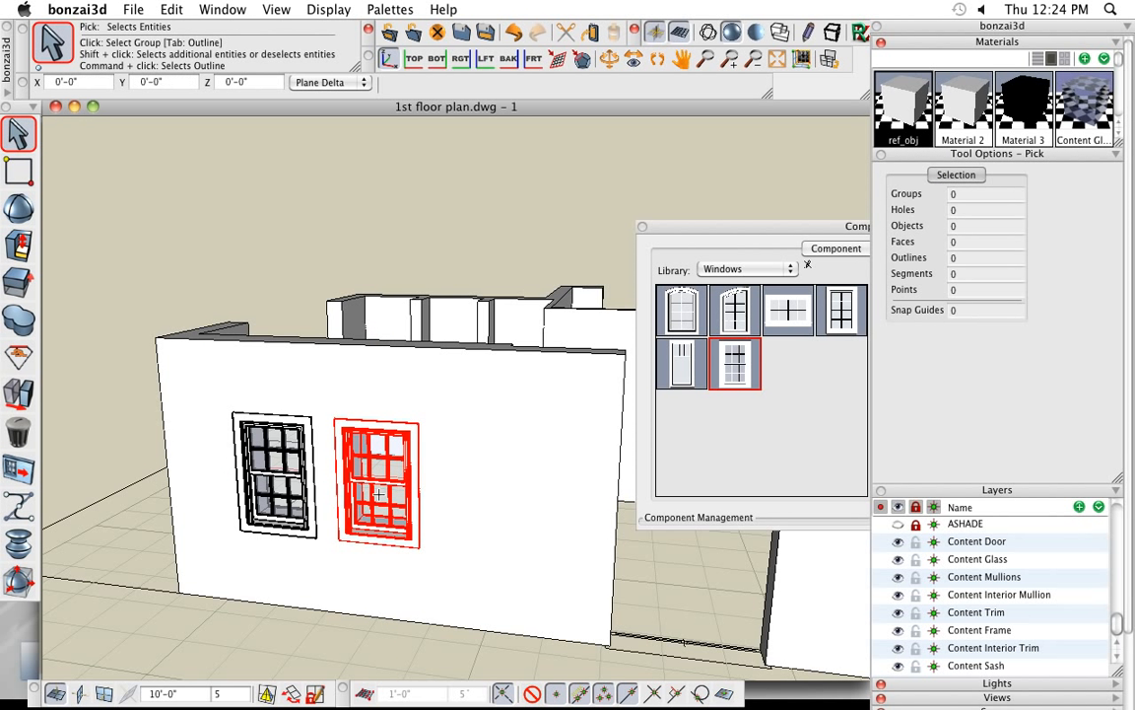
shift+click(272, 477)
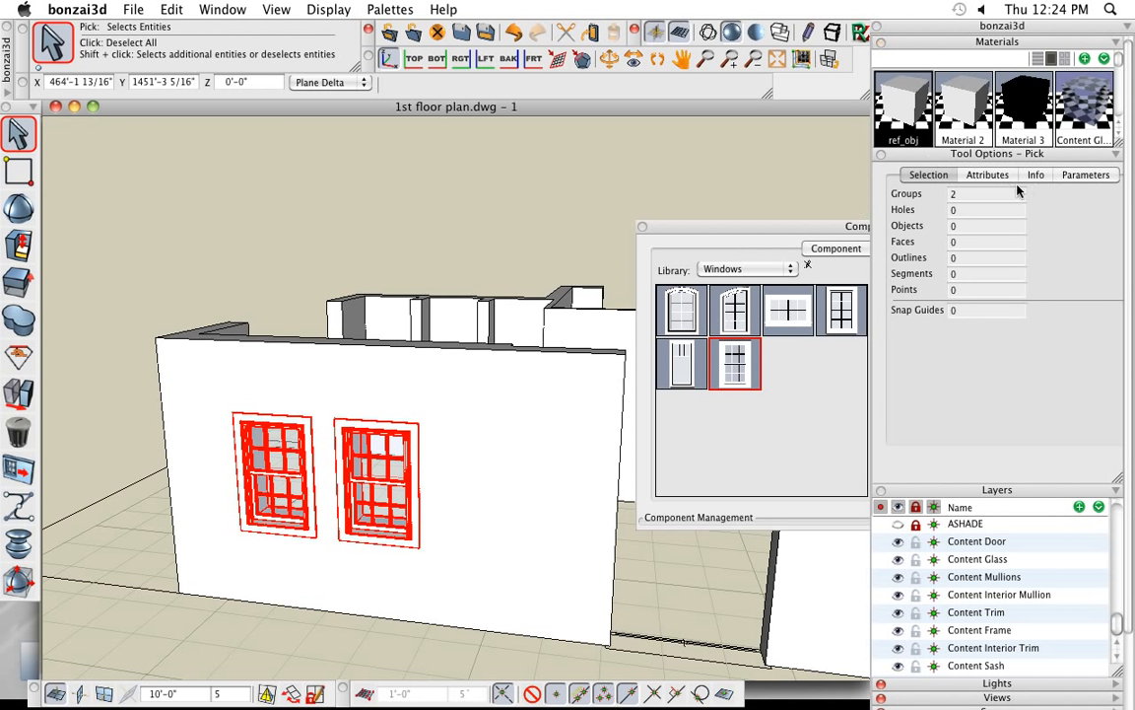
click(1081, 177)
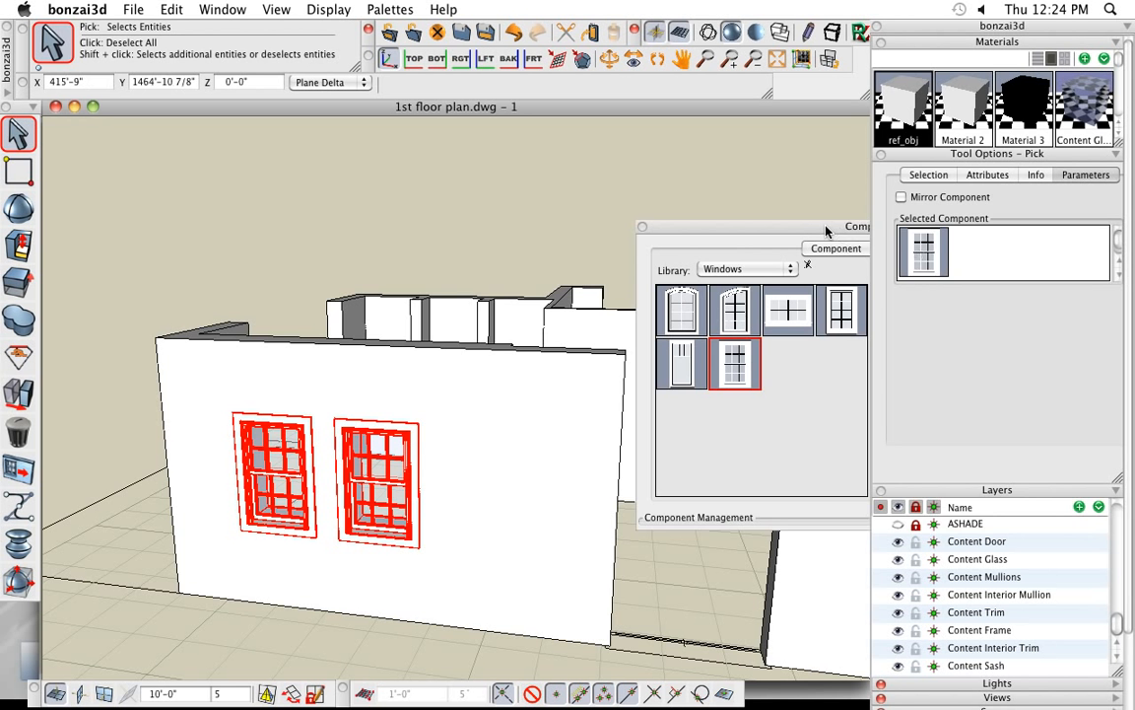
drag(825, 227, 587, 124)
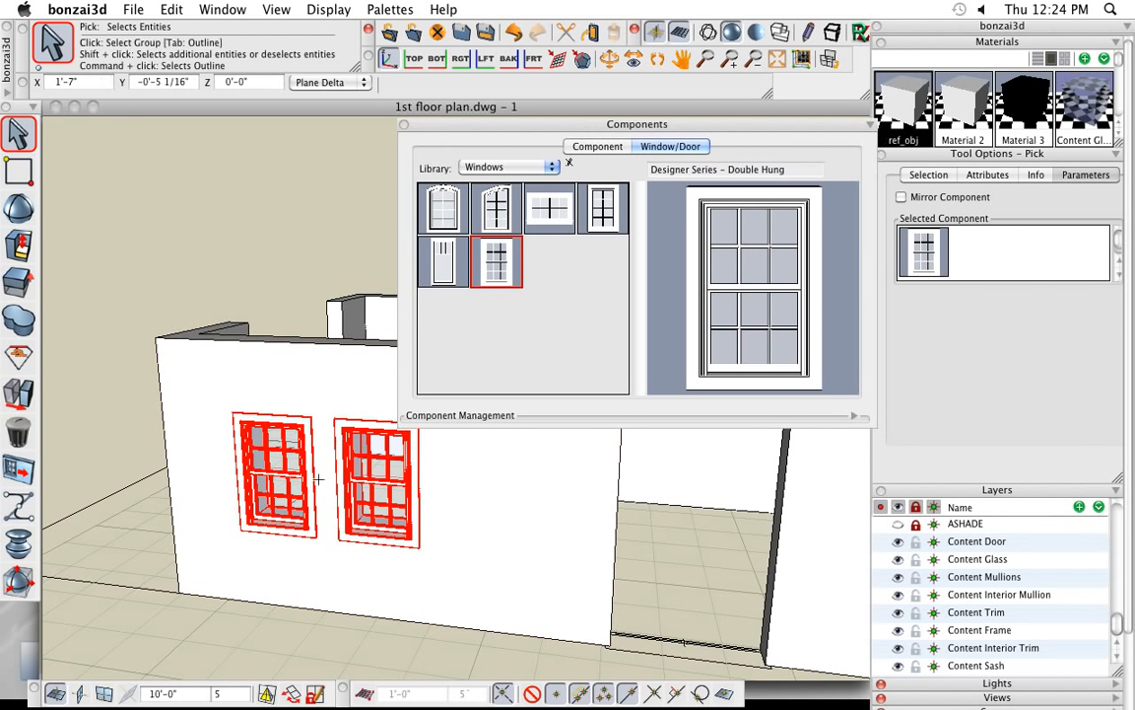
click(444, 211)
drag(434, 209, 932, 252)
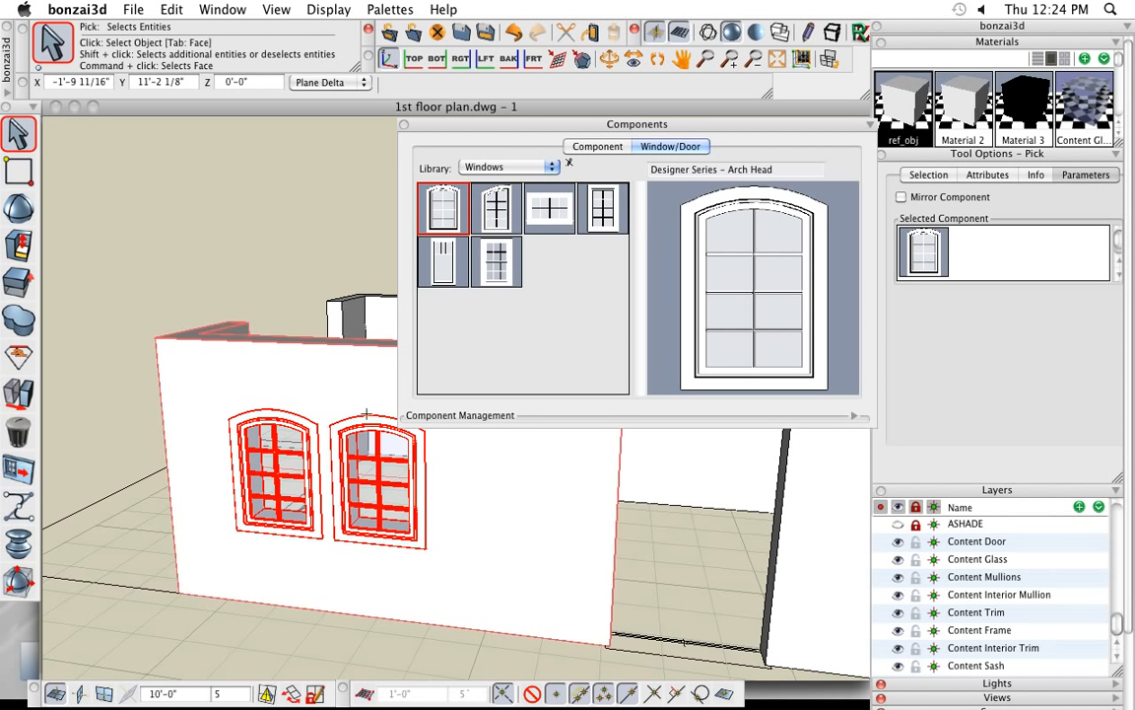
- Delete the two selected arch-head windows from the exterior wall
mouse_move(20, 435)
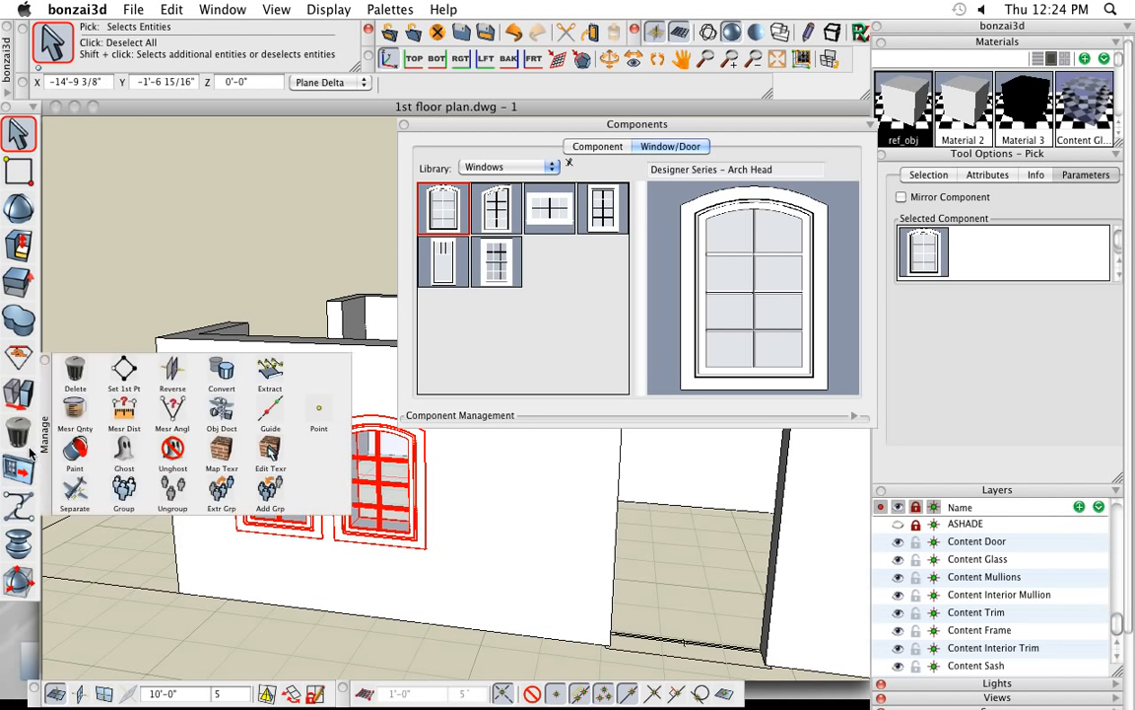
click(75, 372)
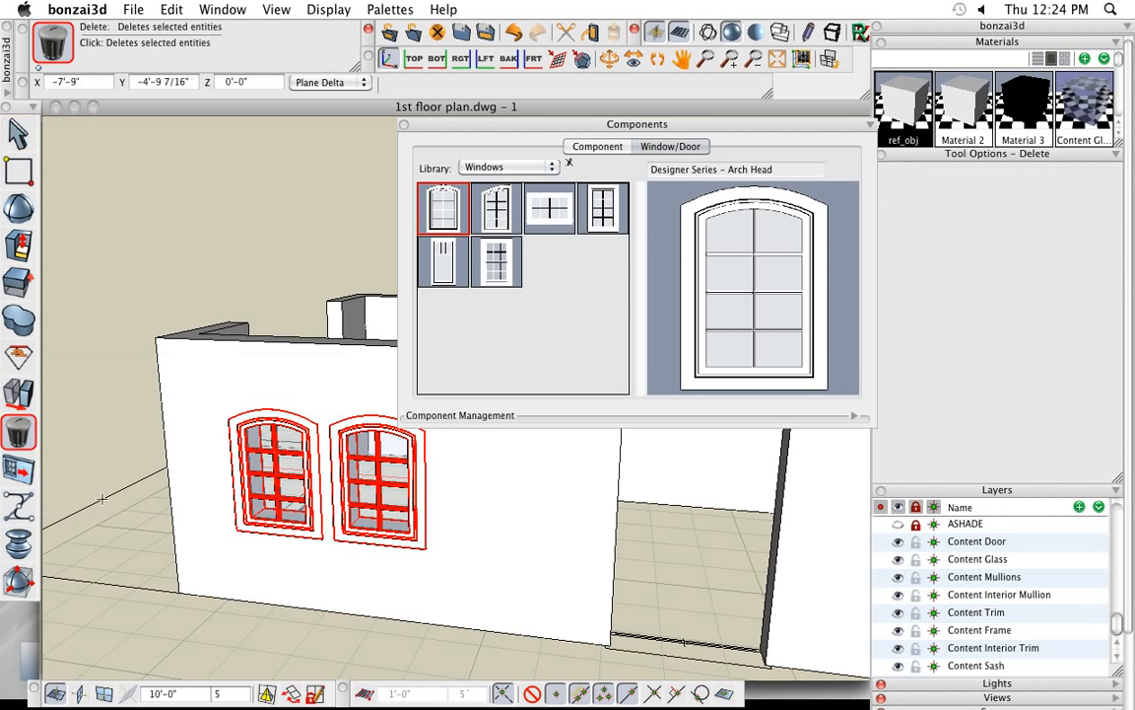
click(100, 427)
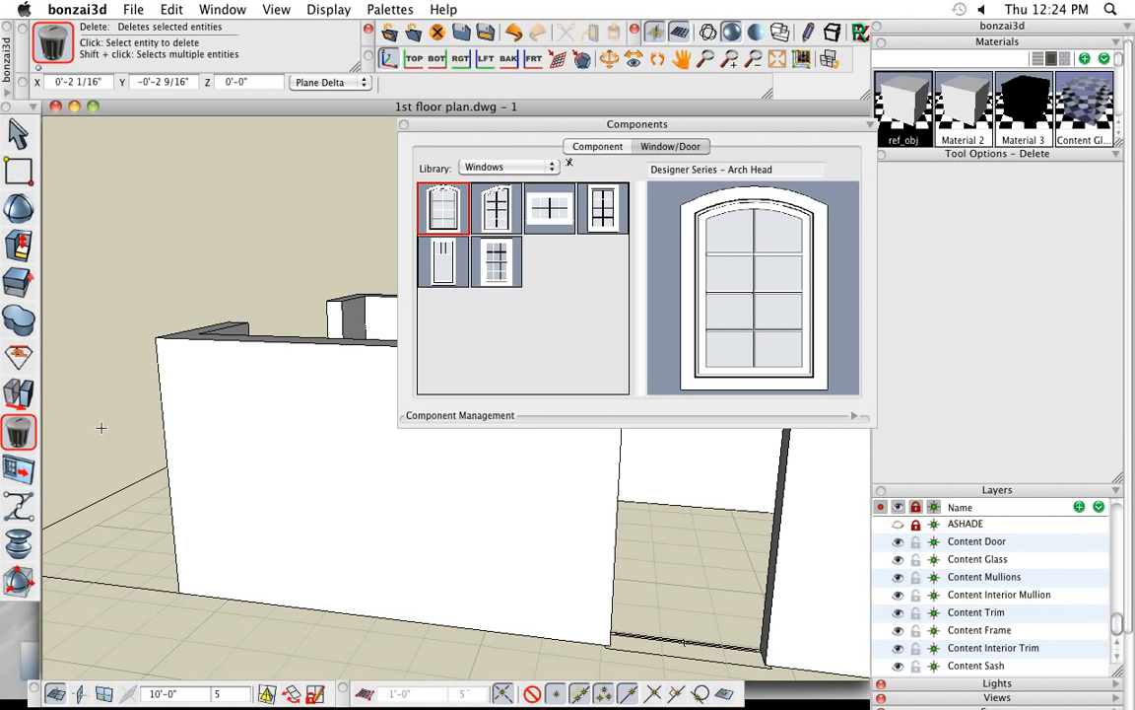
- Switch the window and door component library to Villa Residence
scroll(124, 431, down, 3)
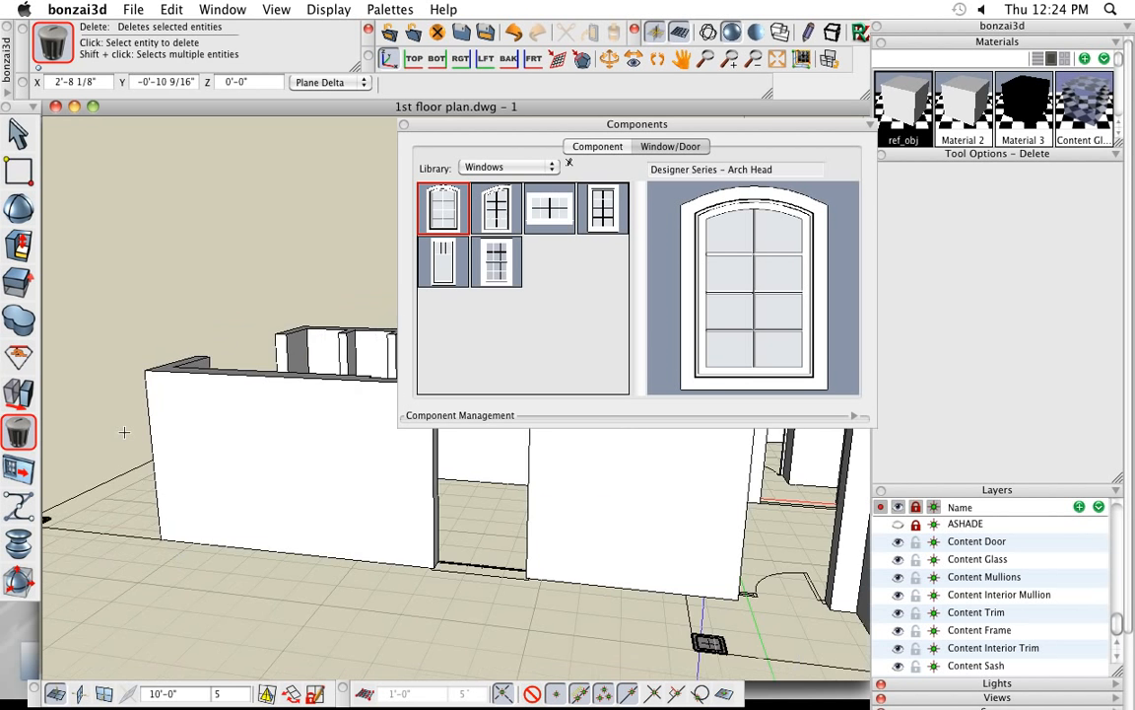
middle_drag(393, 553, 383, 576)
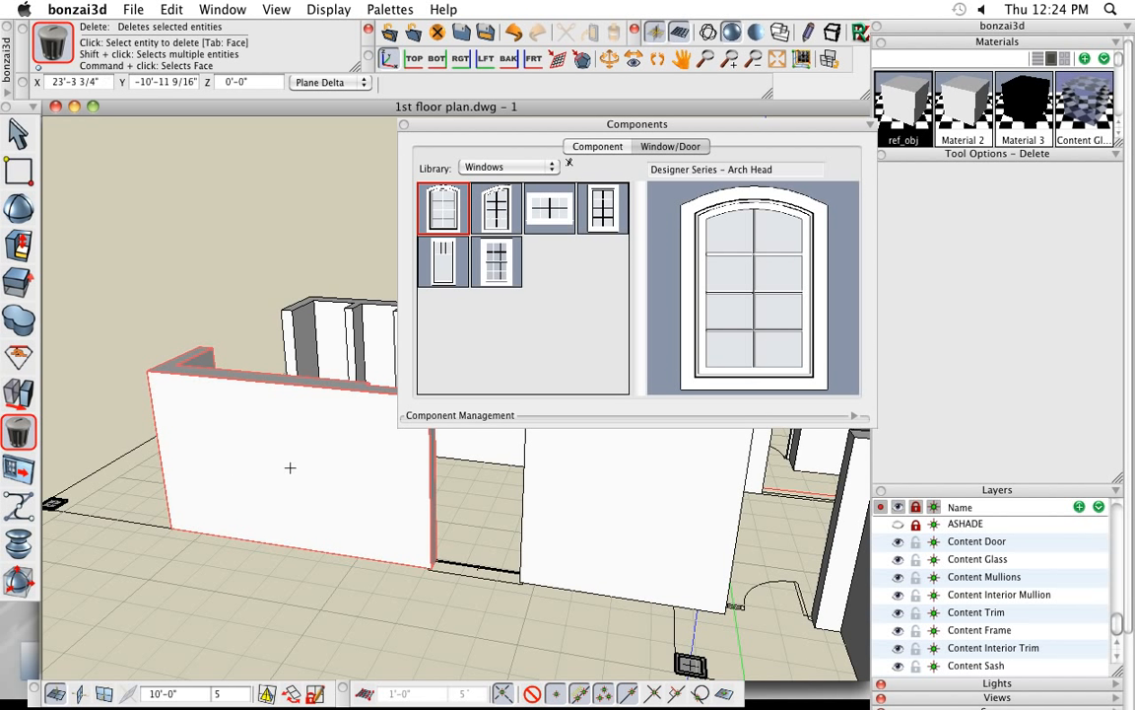
middle_drag(291, 466, 191, 471)
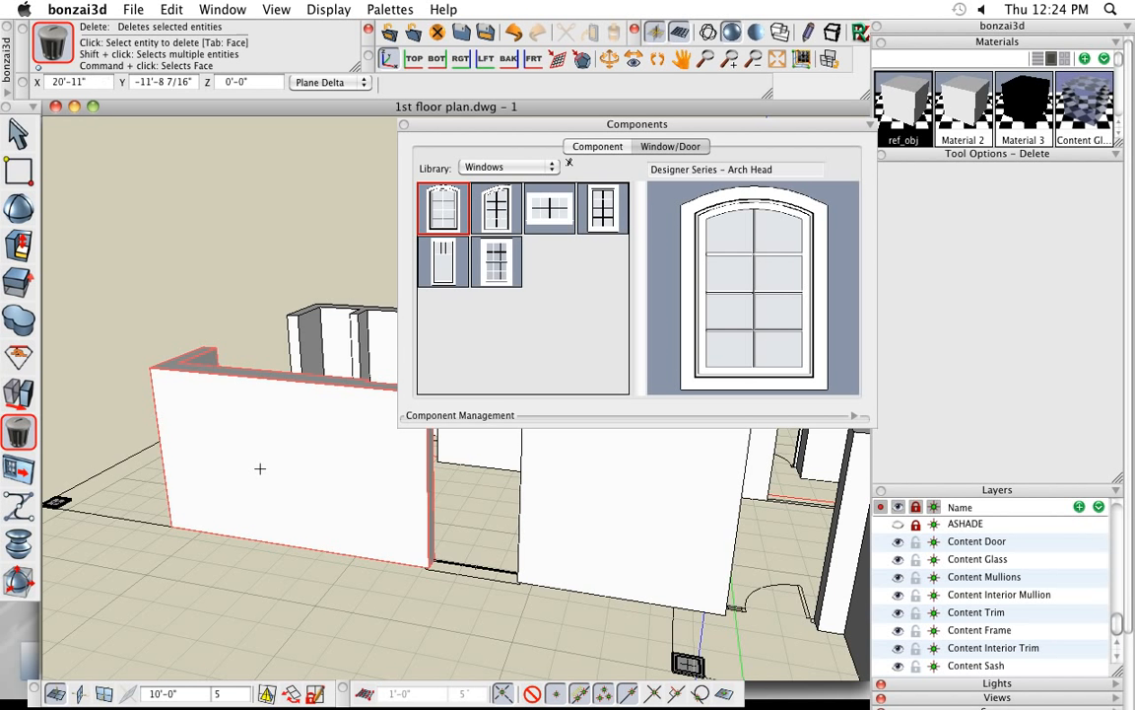
scroll(391, 525, down, 2)
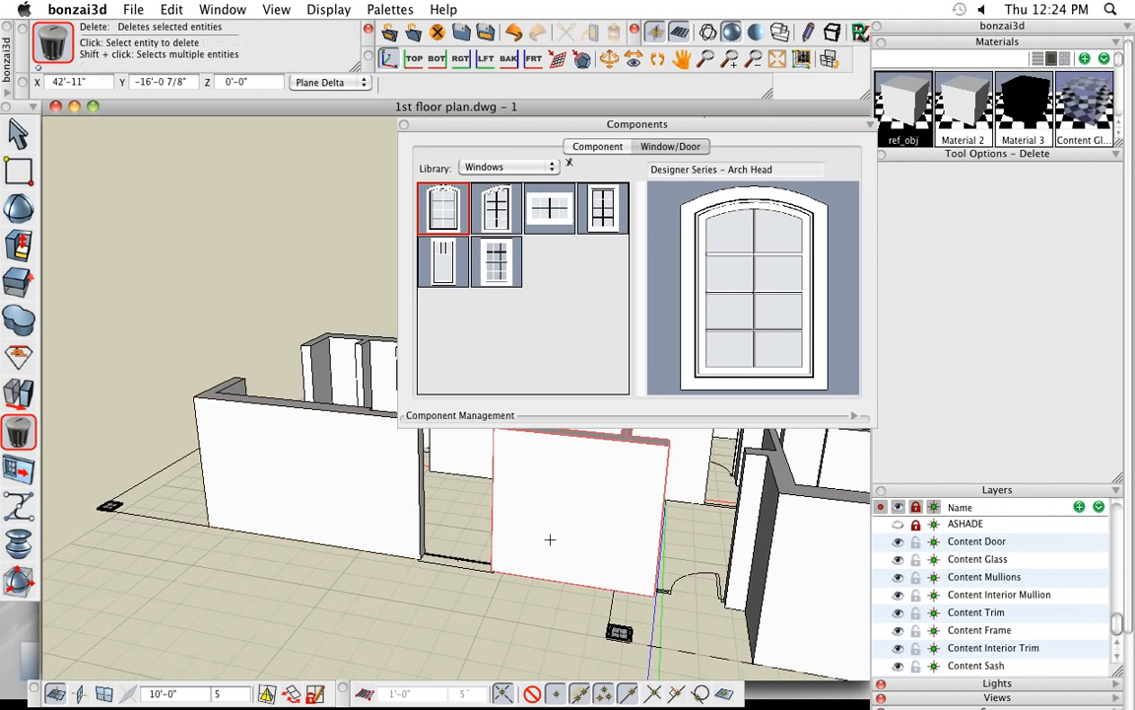
middle_drag(590, 537, 464, 527)
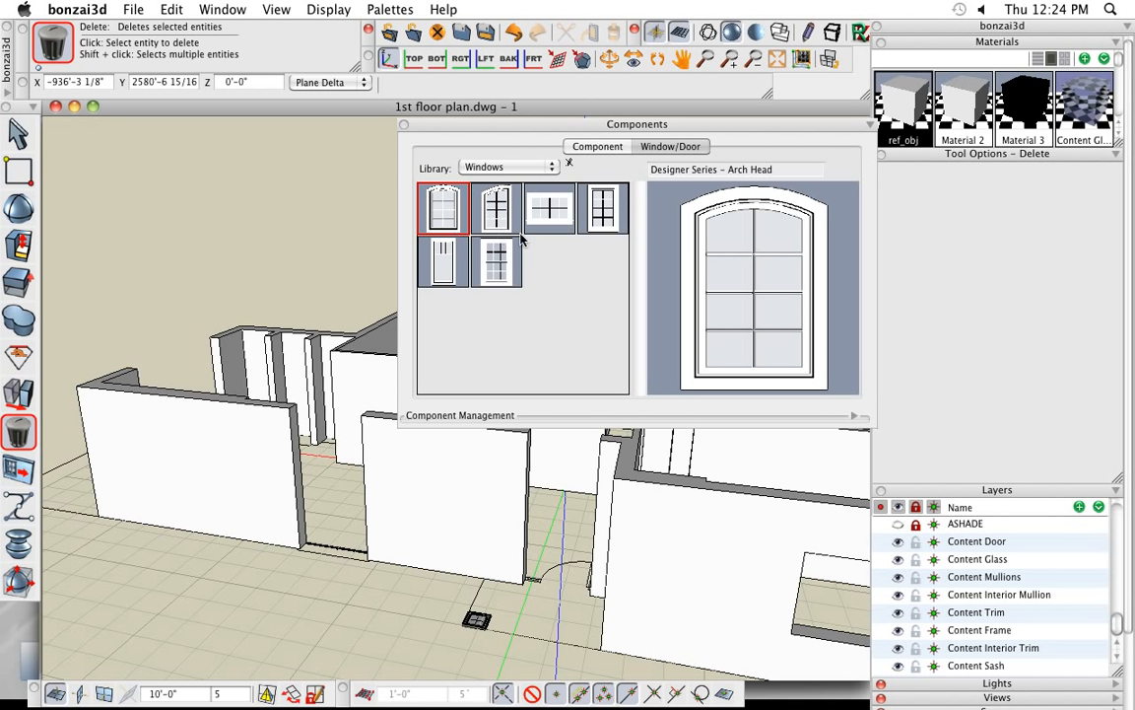
click(522, 168)
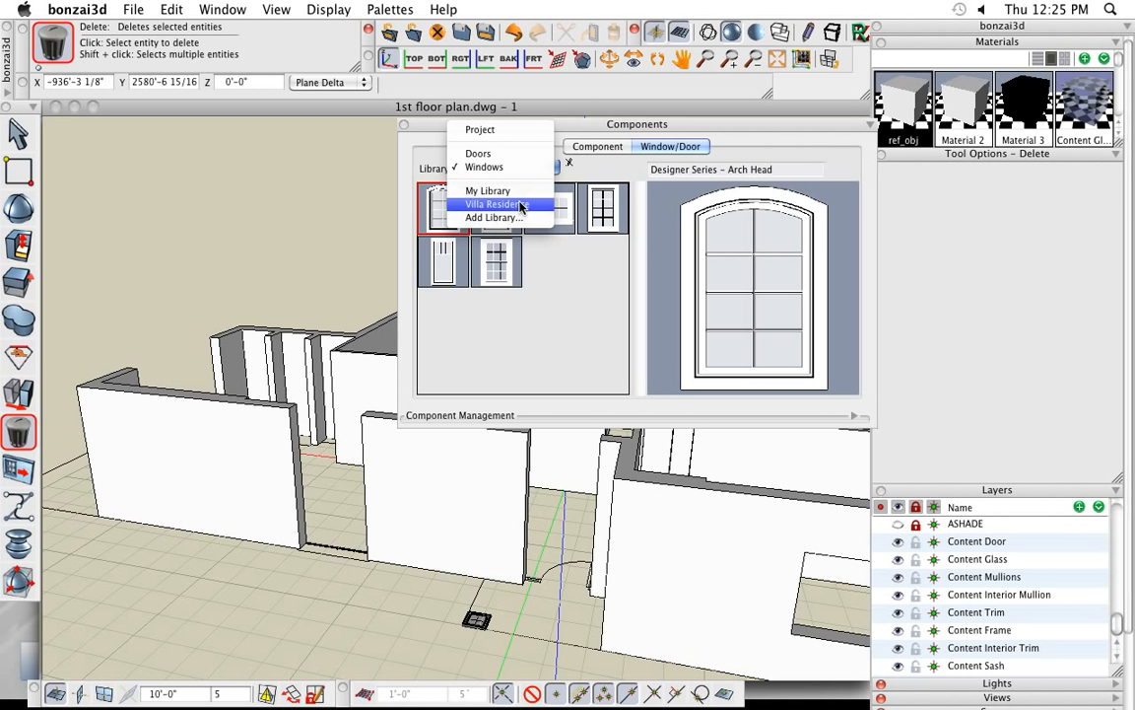
click(522, 205)
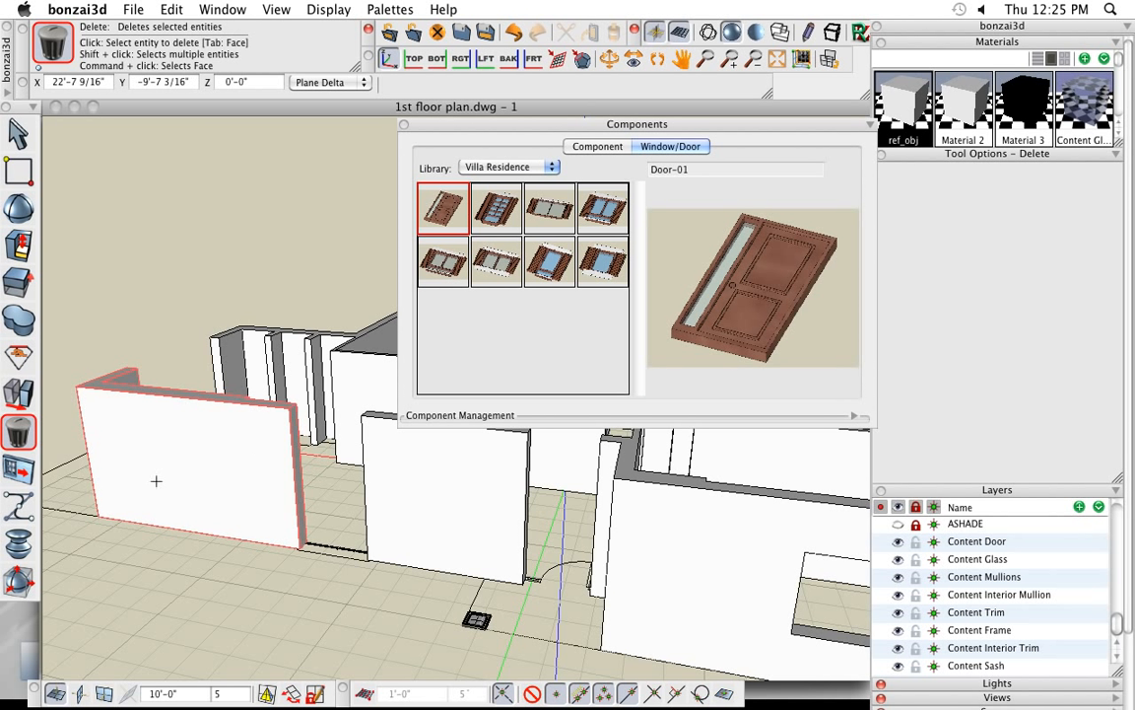
- Activate Create Window/Door and consult its manual page on building custom window components, quitting the manual viewer when done
click(22, 471)
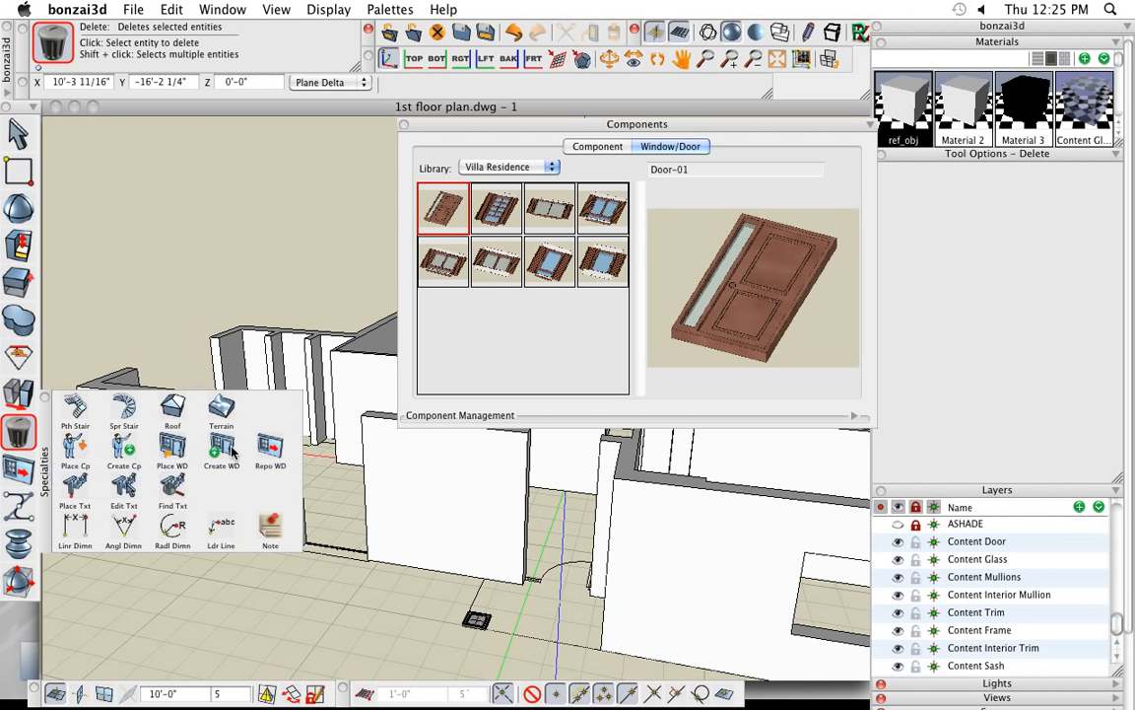
click(172, 449)
click(21, 470)
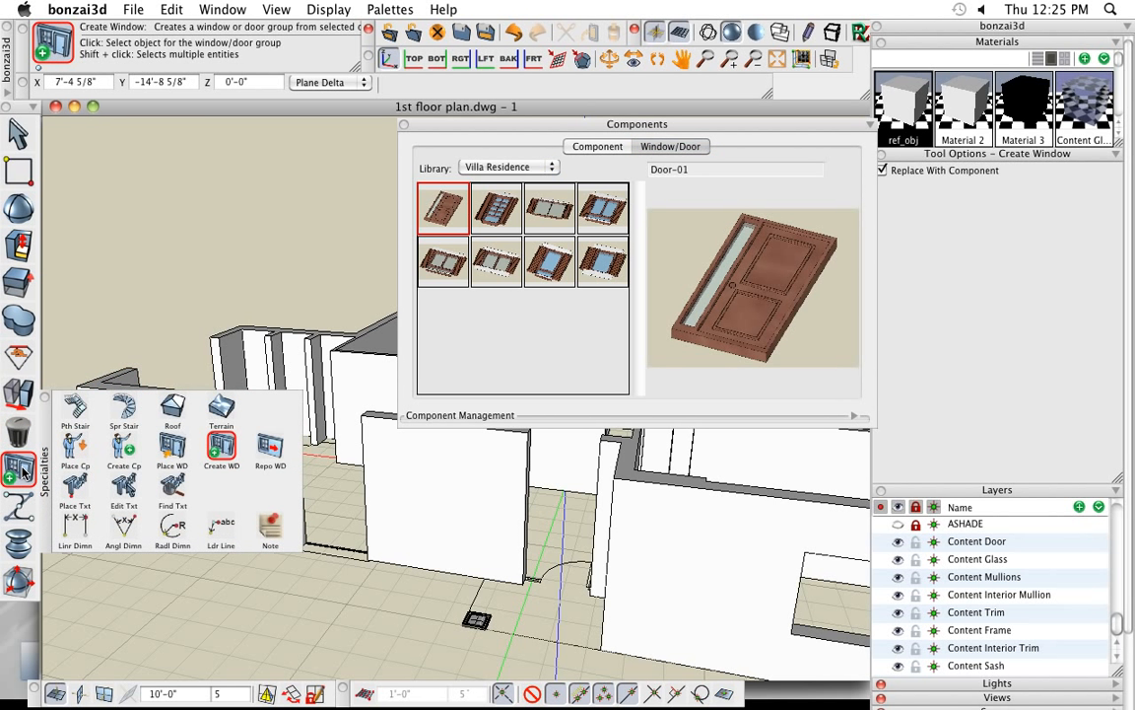
right_click(22, 473)
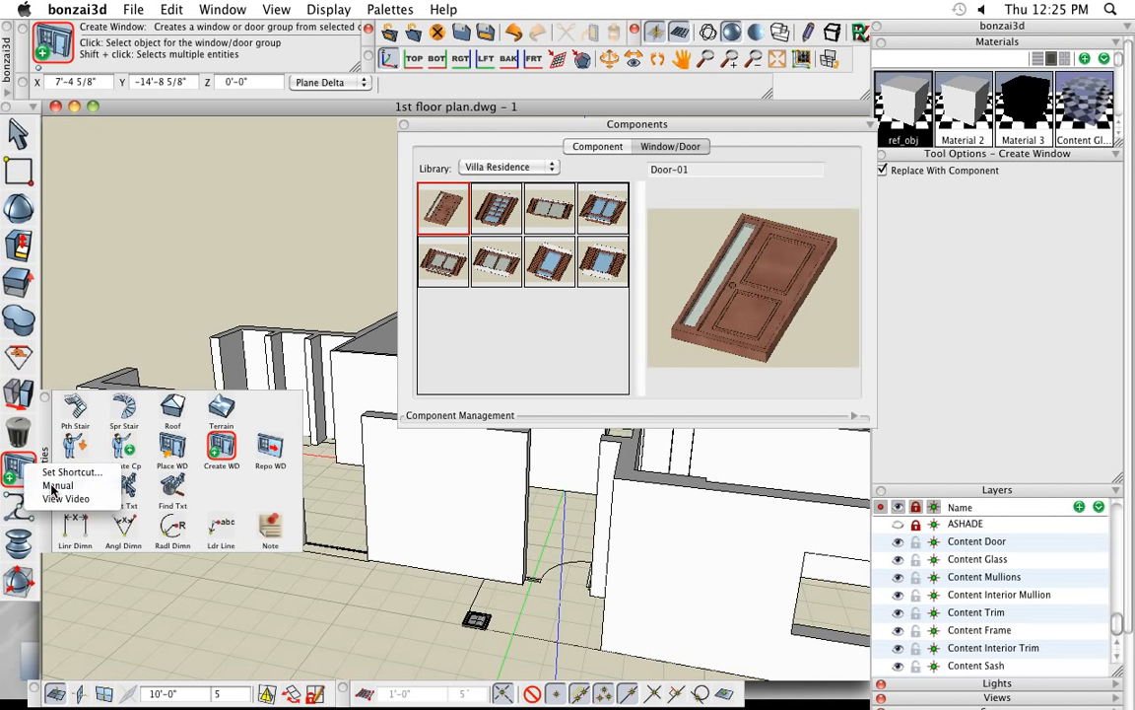
click(56, 485)
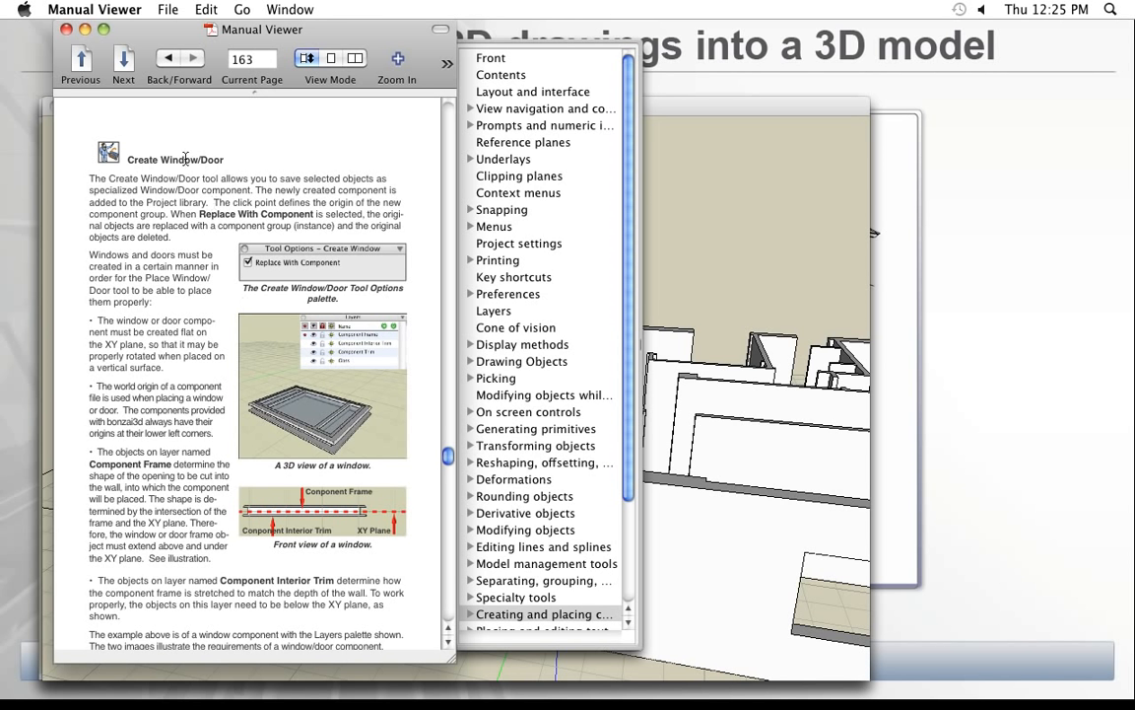
click(91, 10)
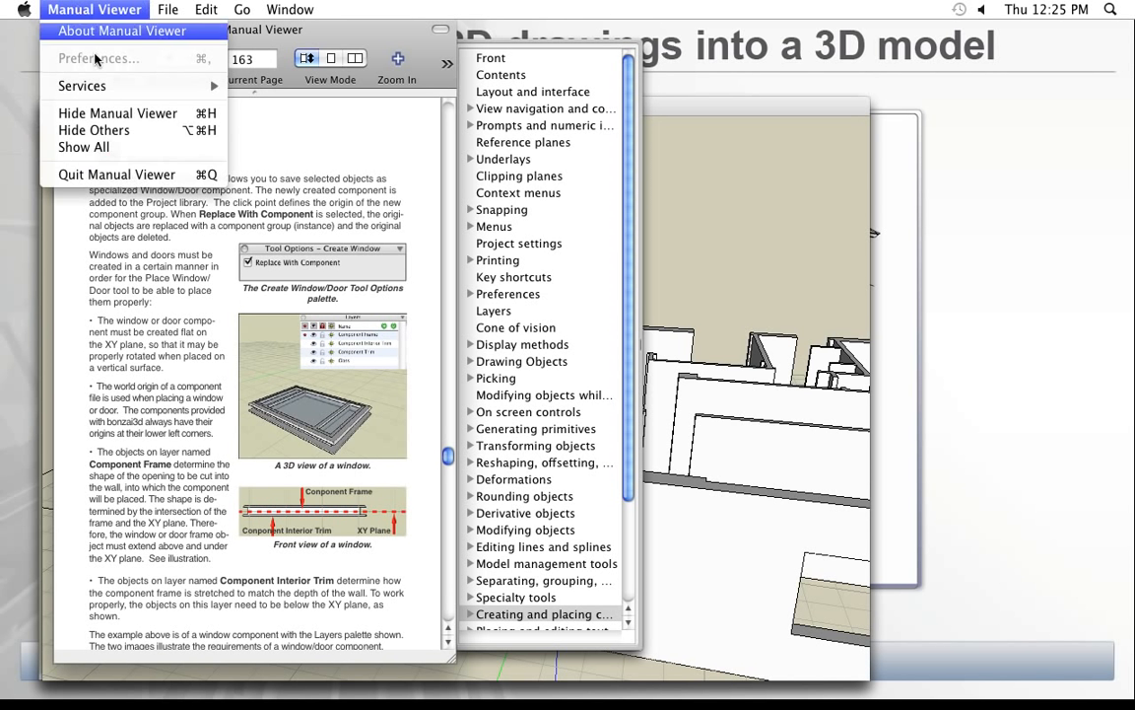
click(119, 172)
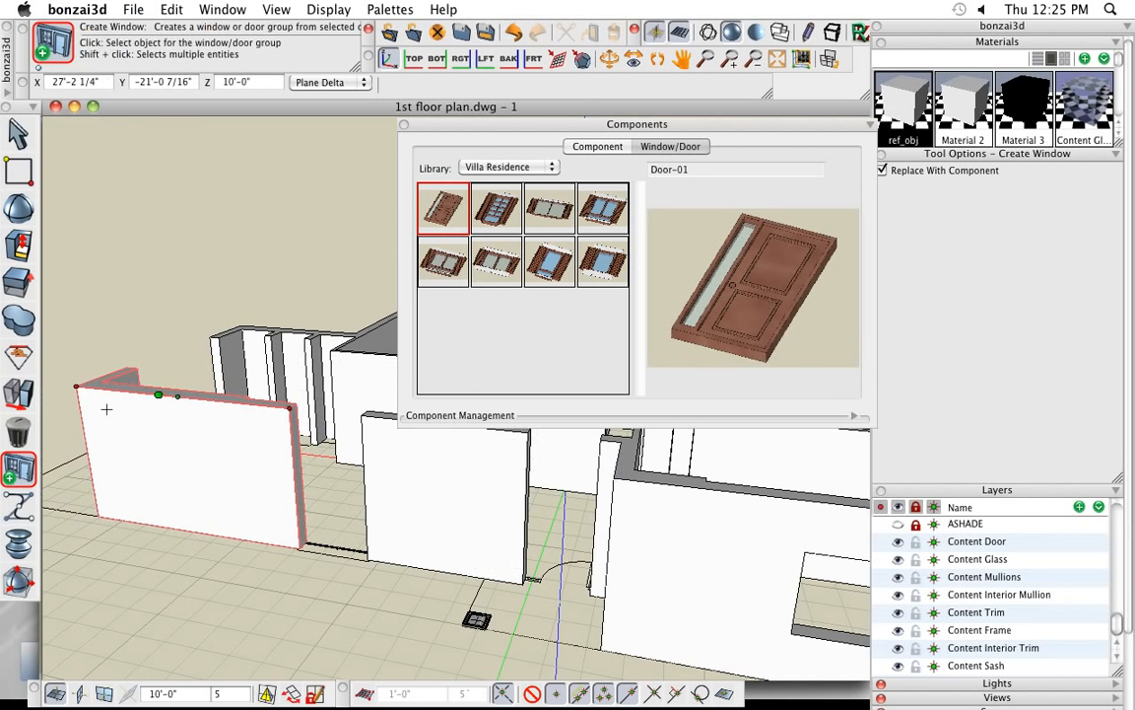
- Play the Windows and Doors tutorial video for the Create Window/Door tool and move its window over the model's front walls
click(17, 468)
right_click(222, 451)
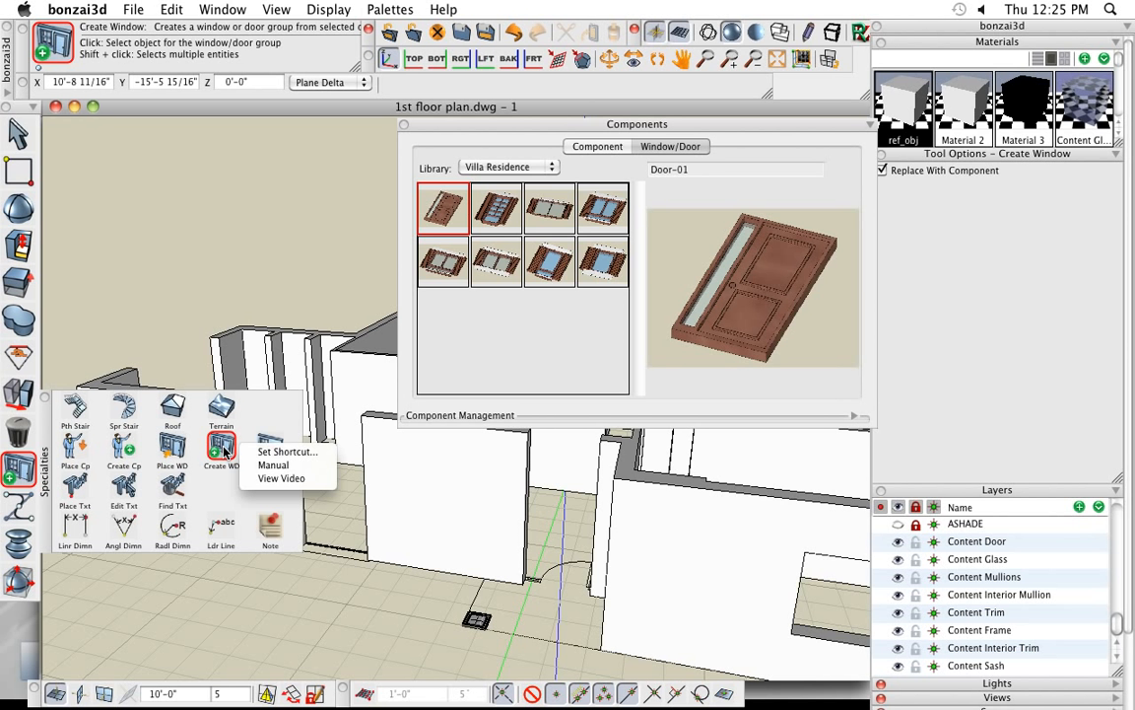
click(281, 478)
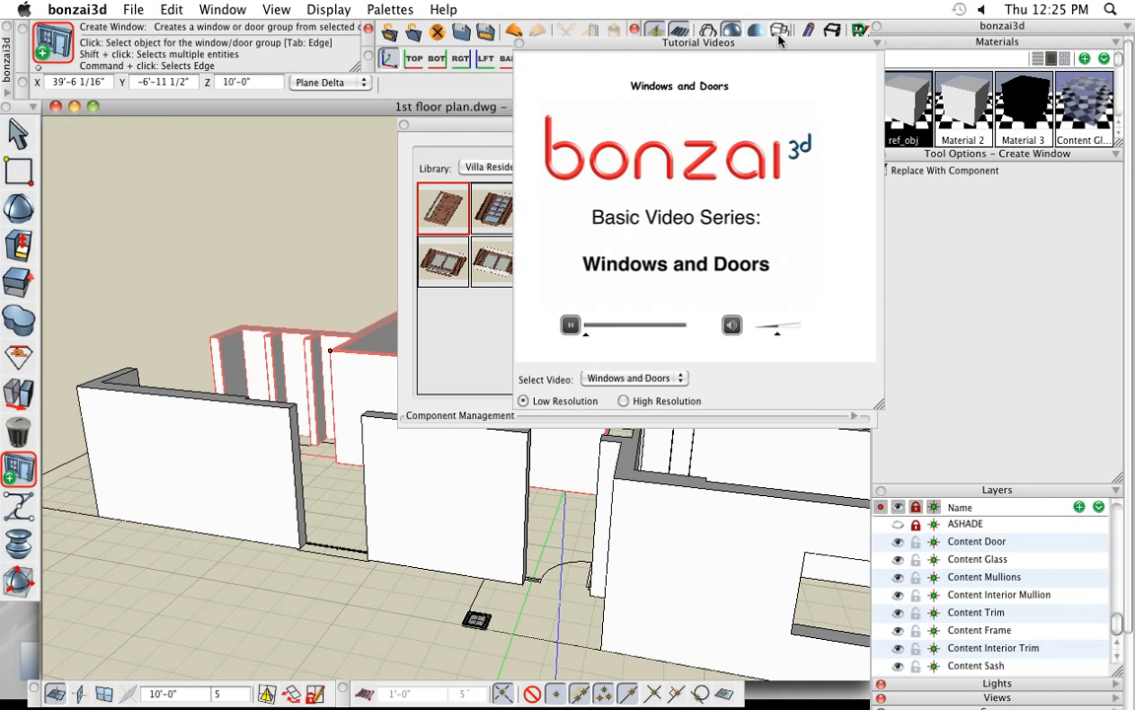
drag(775, 47, 456, 172)
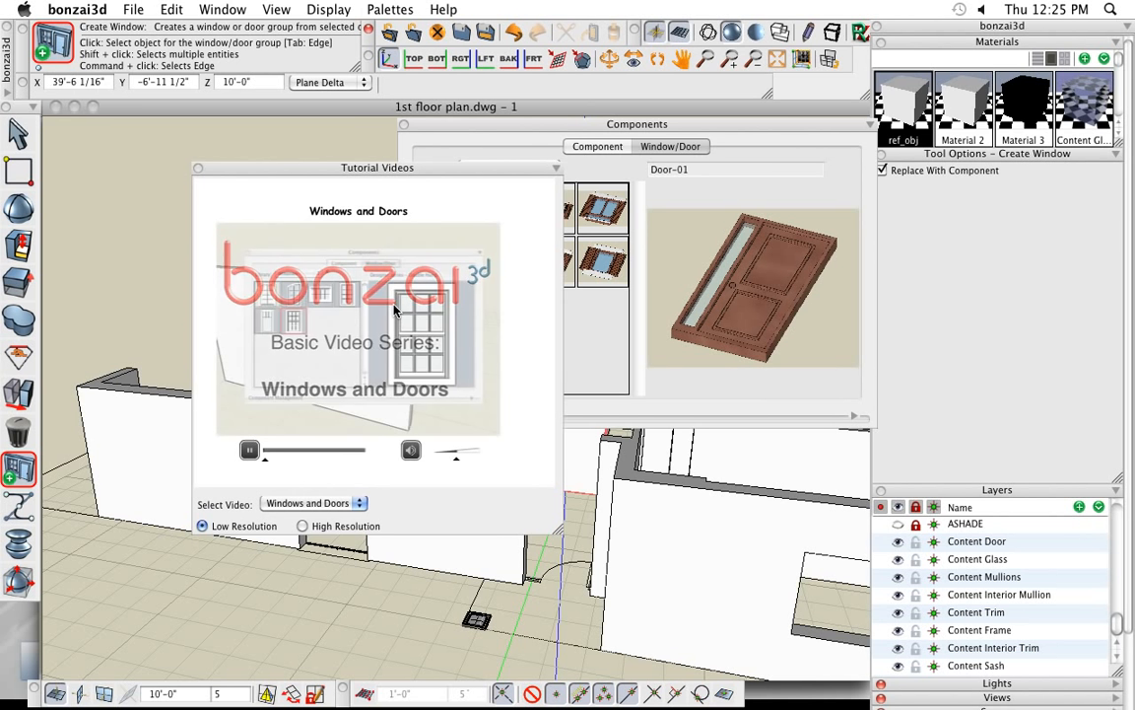
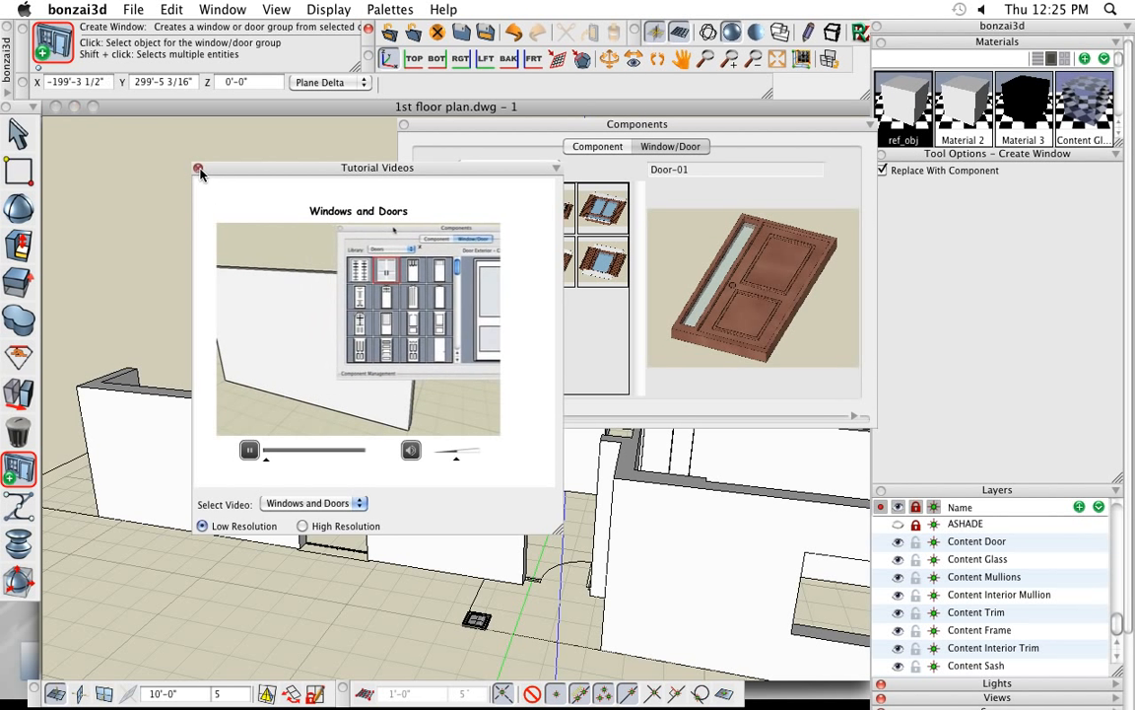
- Close the tutorial video and move the component library window clear of the front walls
click(198, 168)
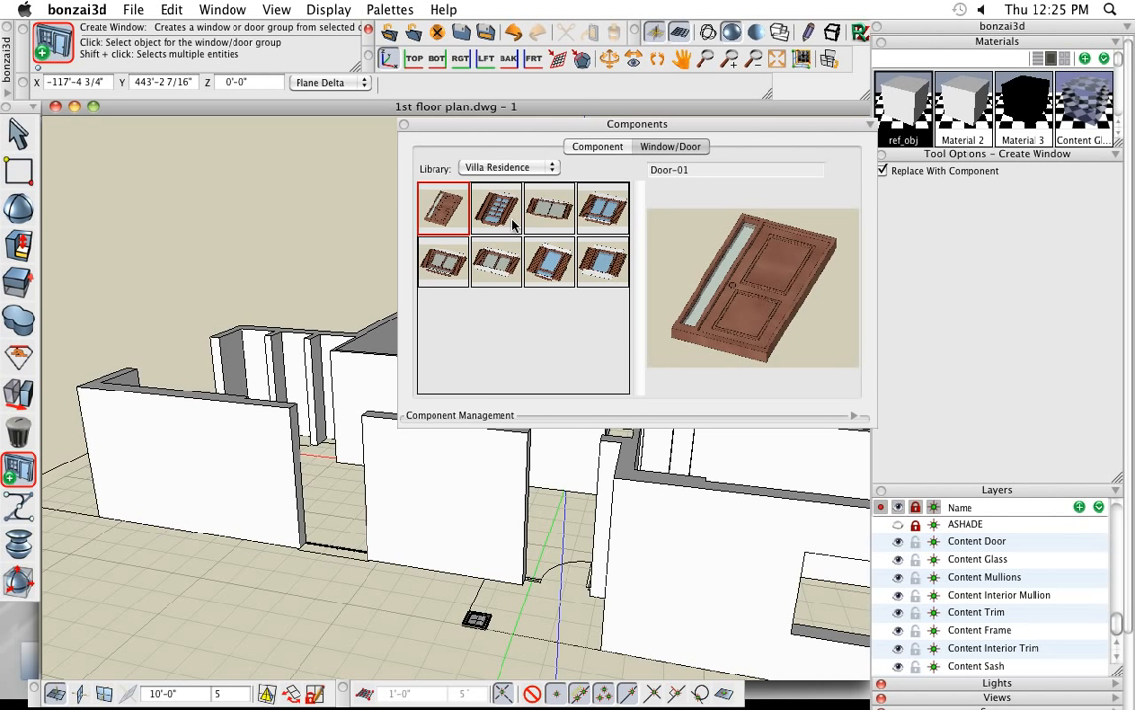
drag(505, 124, 753, 115)
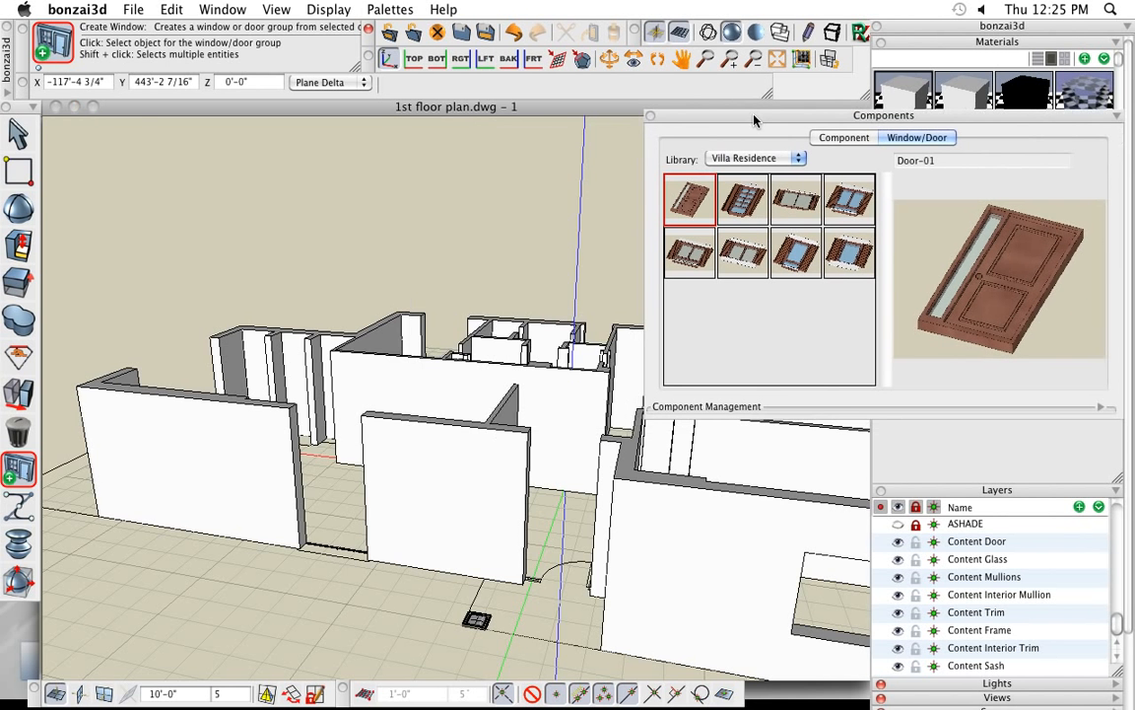
middle_drag(347, 492, 298, 476)
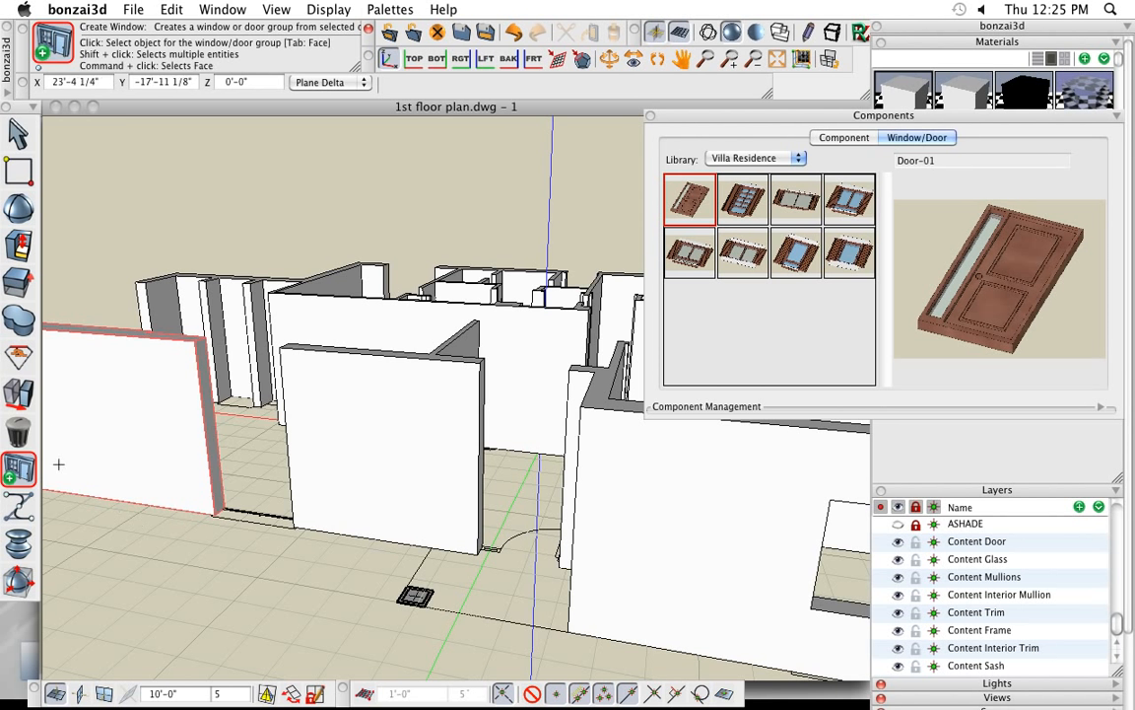
- Draw two vertical guide lines along the end edges of the front walls, one at each door-side opening
click(246, 375)
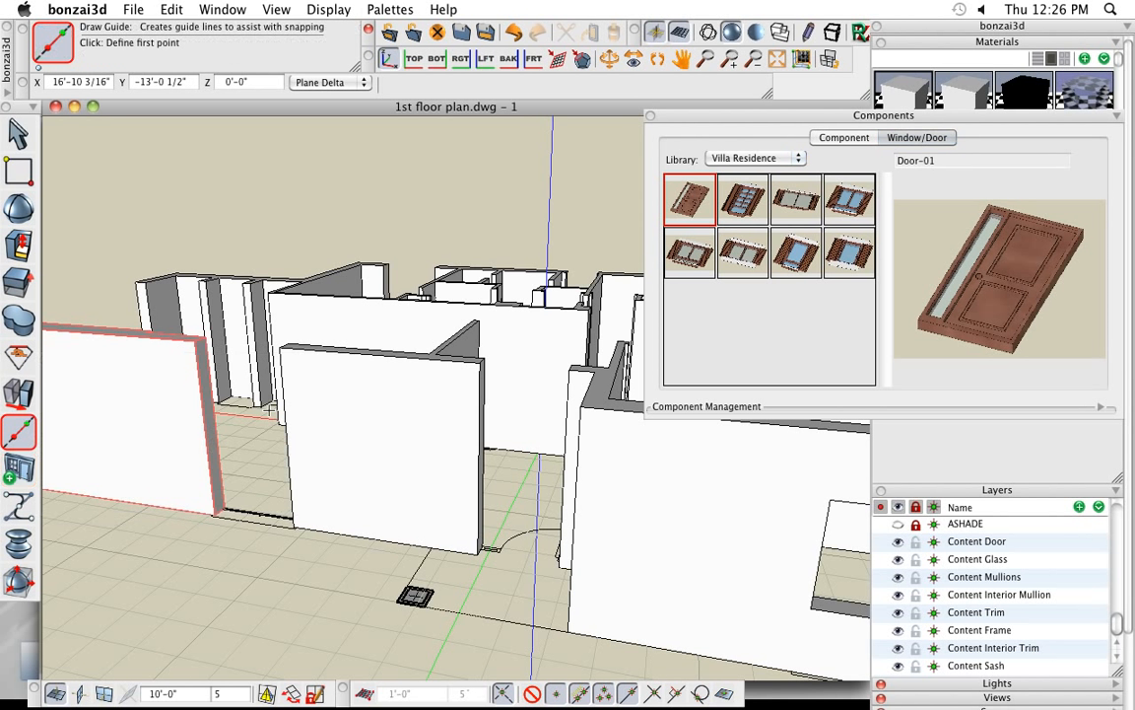
click(201, 380)
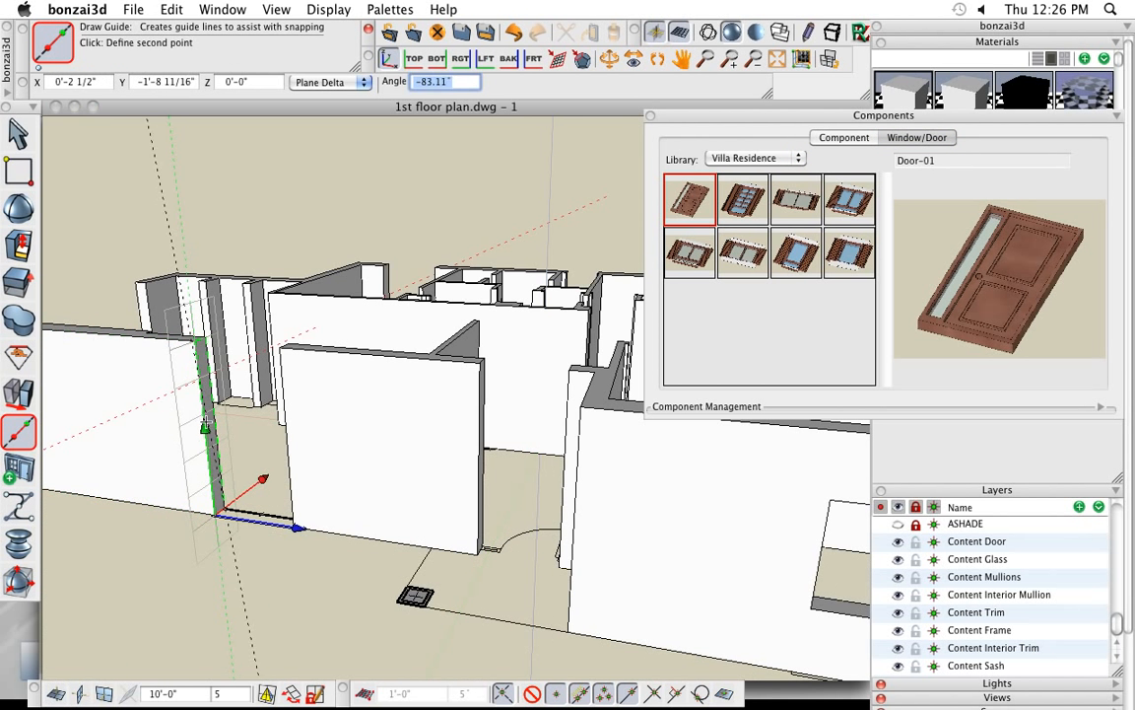
click(207, 449)
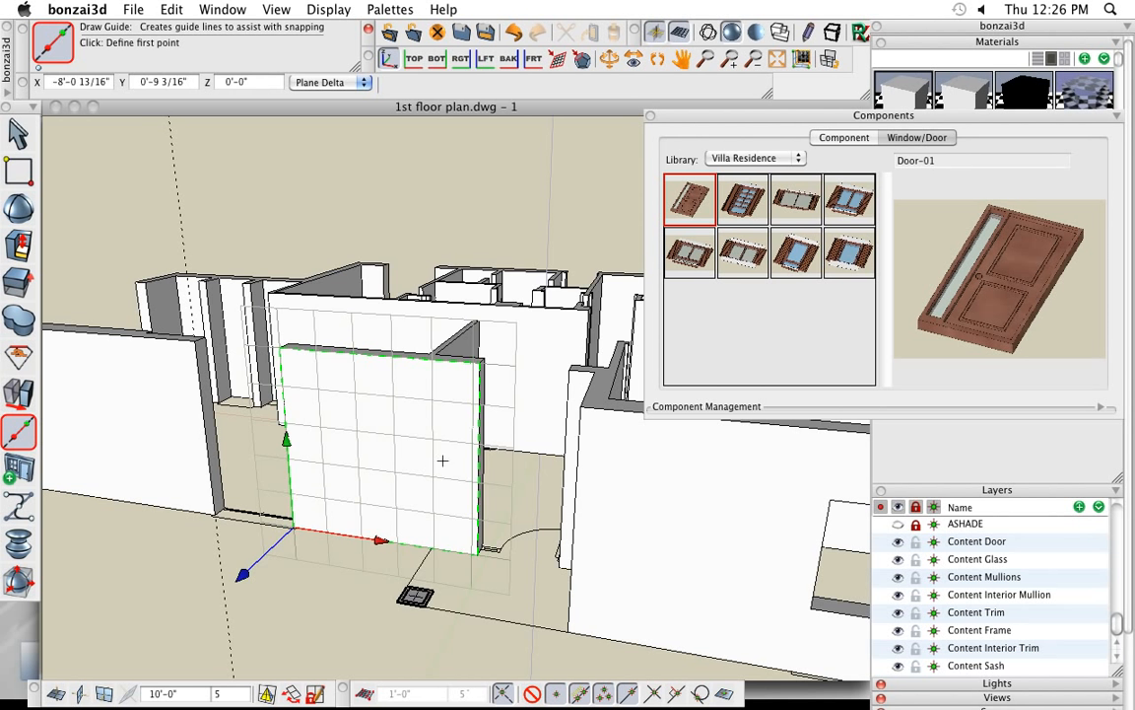
click(480, 399)
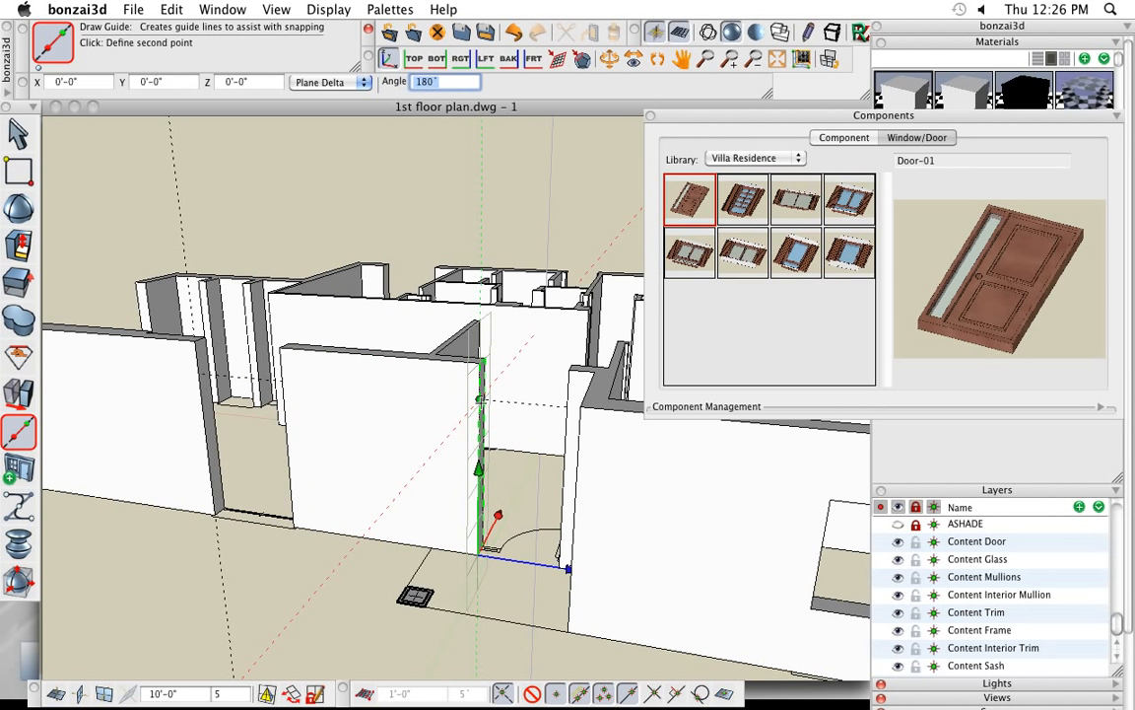
click(479, 471)
- Draw a horizontal guide line along the base of the front wall and move it up 2'-8"
click(176, 510)
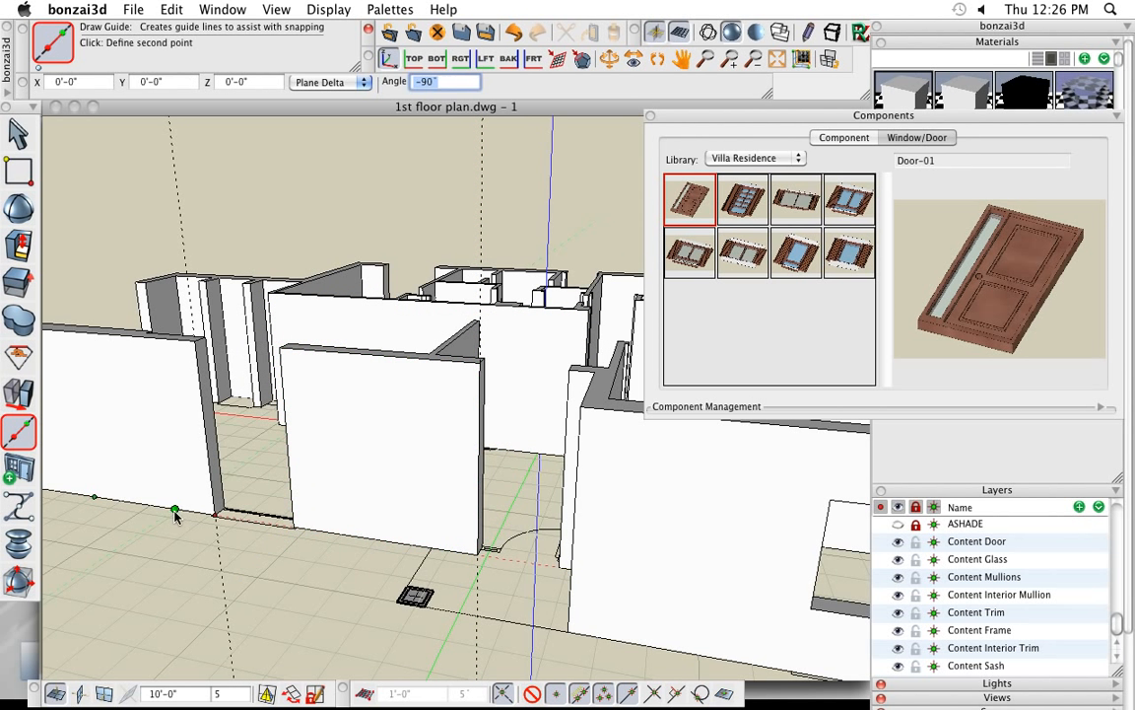
click(144, 504)
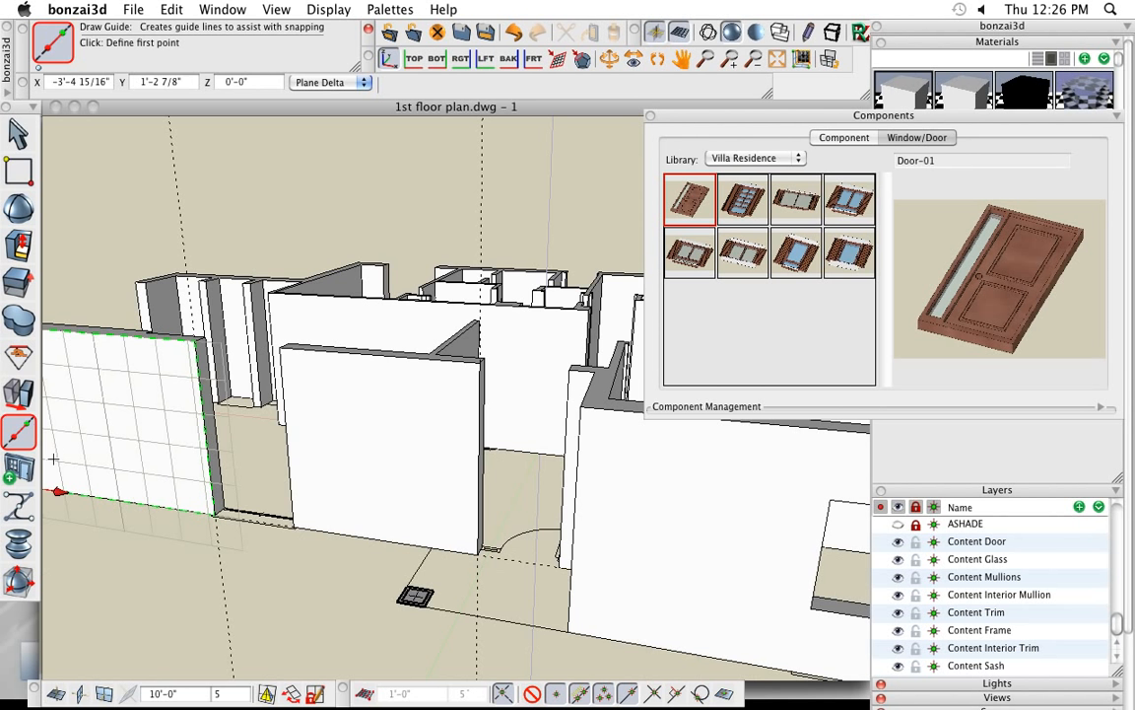
click(18, 392)
click(531, 563)
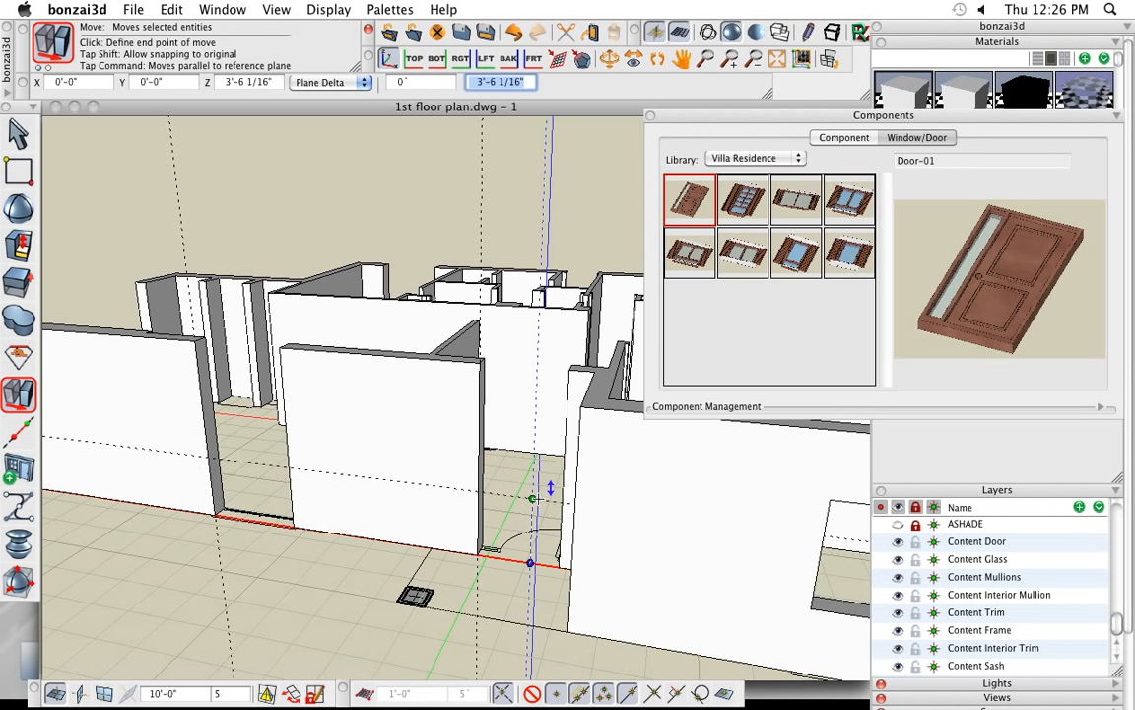
text(2'-8)
key(Return)
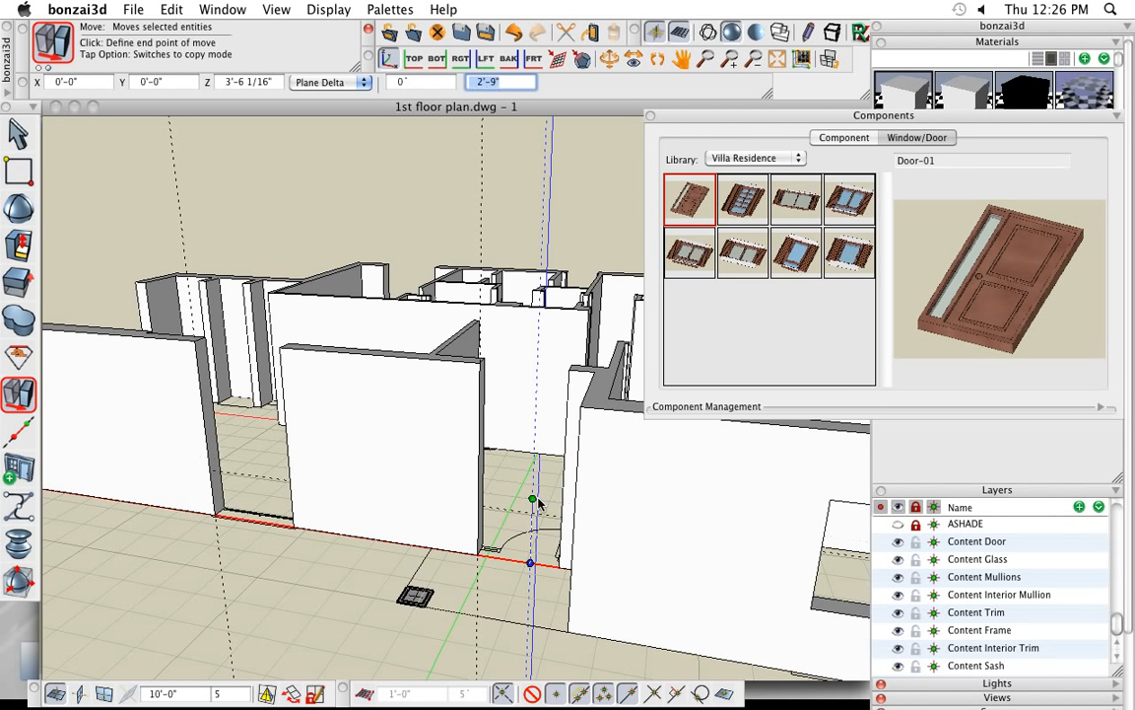
- Reshape the end faces of the front walls so they extend across both openings to the neighbouring walls
click(20, 244)
click(202, 365)
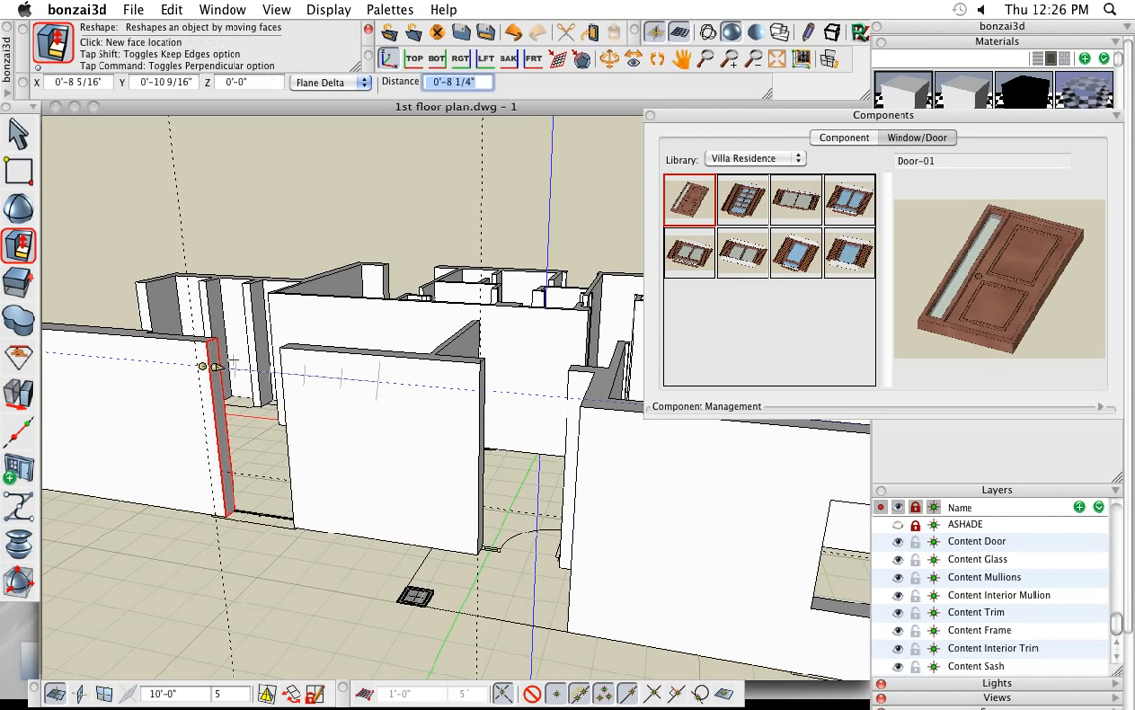
click(288, 373)
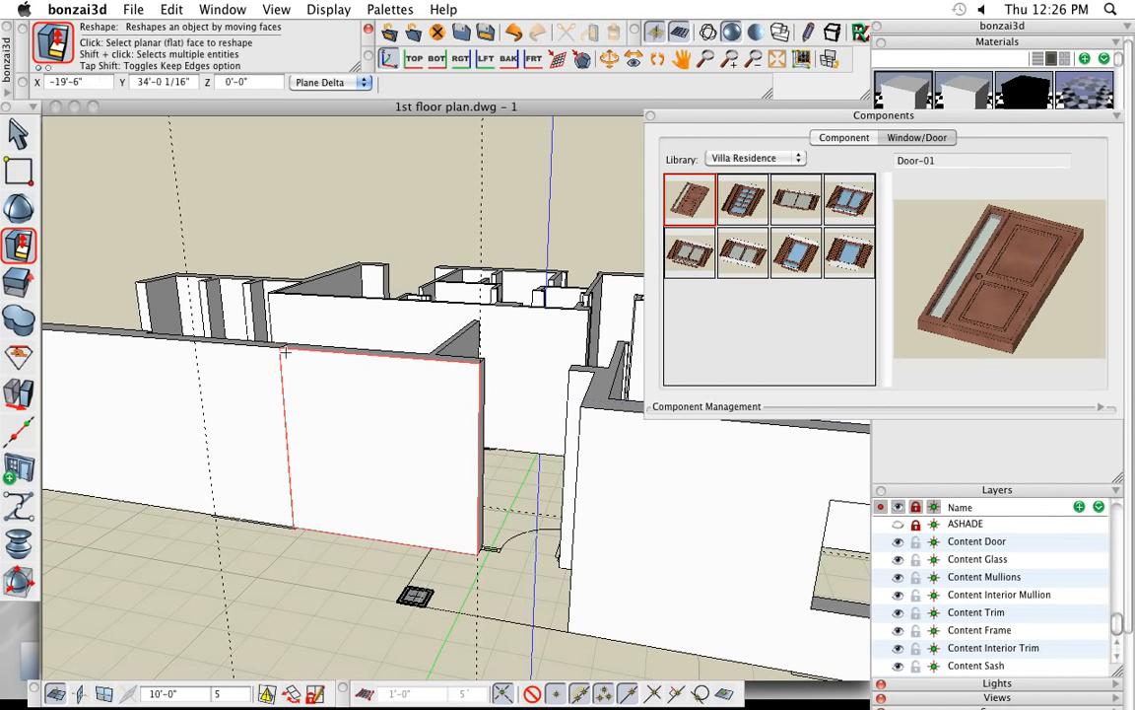
middle_drag(515, 436, 456, 420)
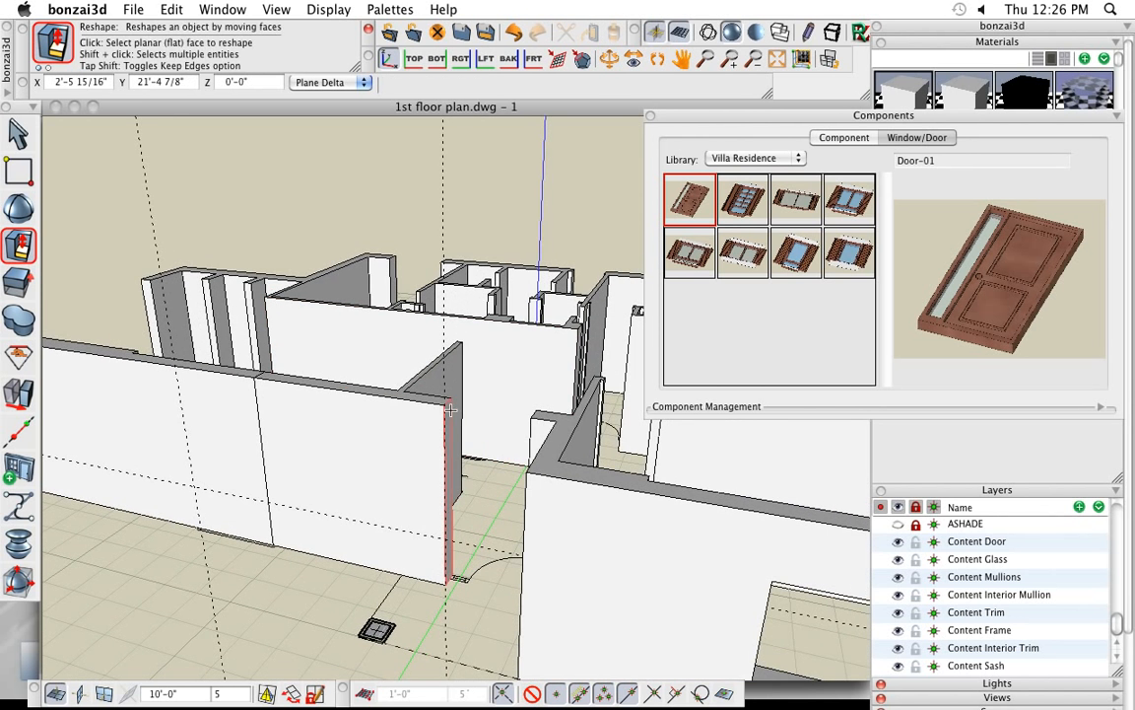
click(457, 420)
click(536, 421)
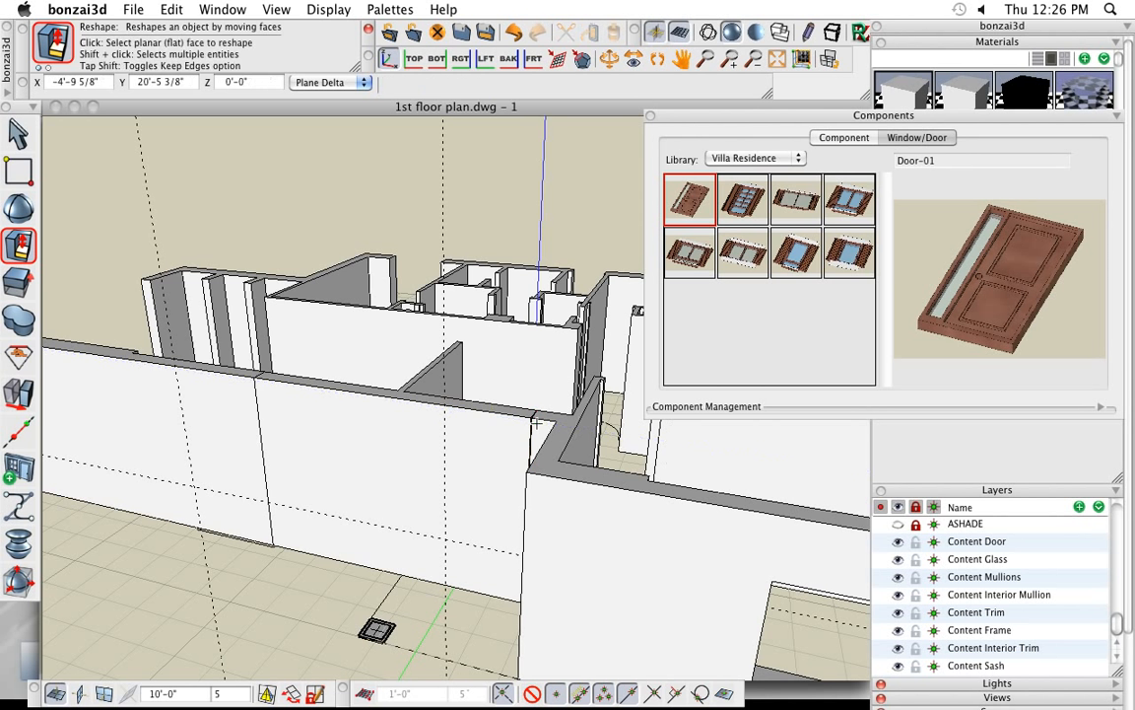
- Union the front wall segments and the adjoining projecting wall into one object
click(20, 322)
click(74, 350)
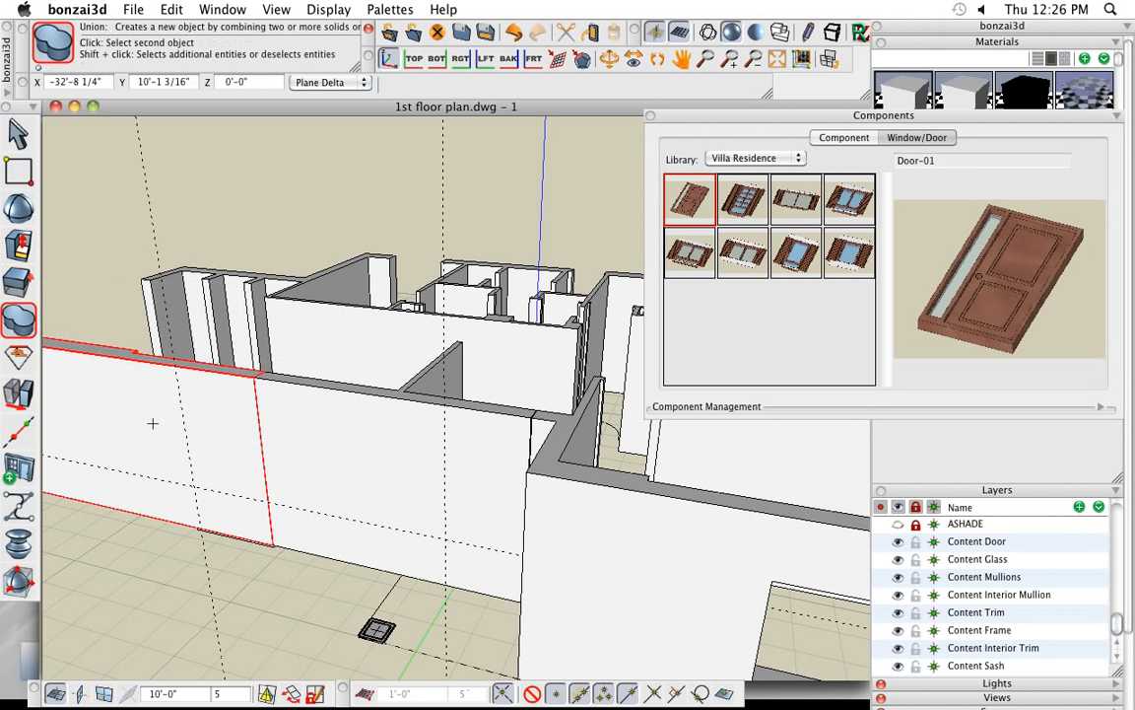
click(317, 421)
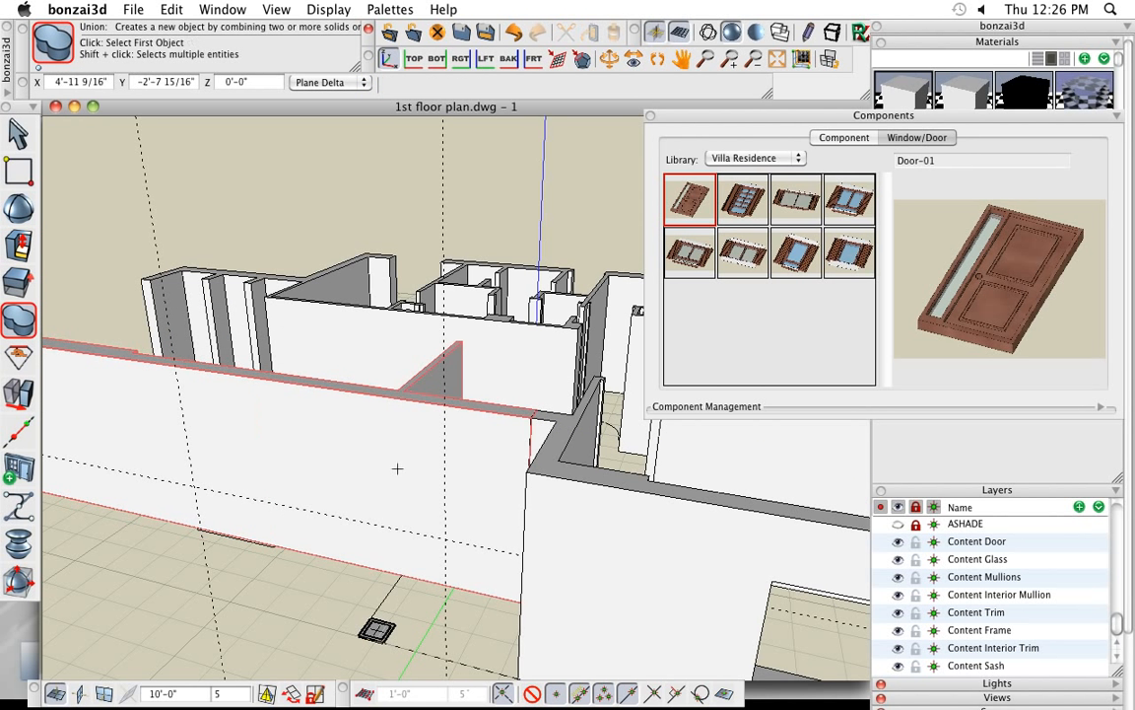
click(541, 426)
- Place the Window-Door 2 component from the Villa Residence library on the front wall where the first vertical and horizontal guides cross
click(18, 468)
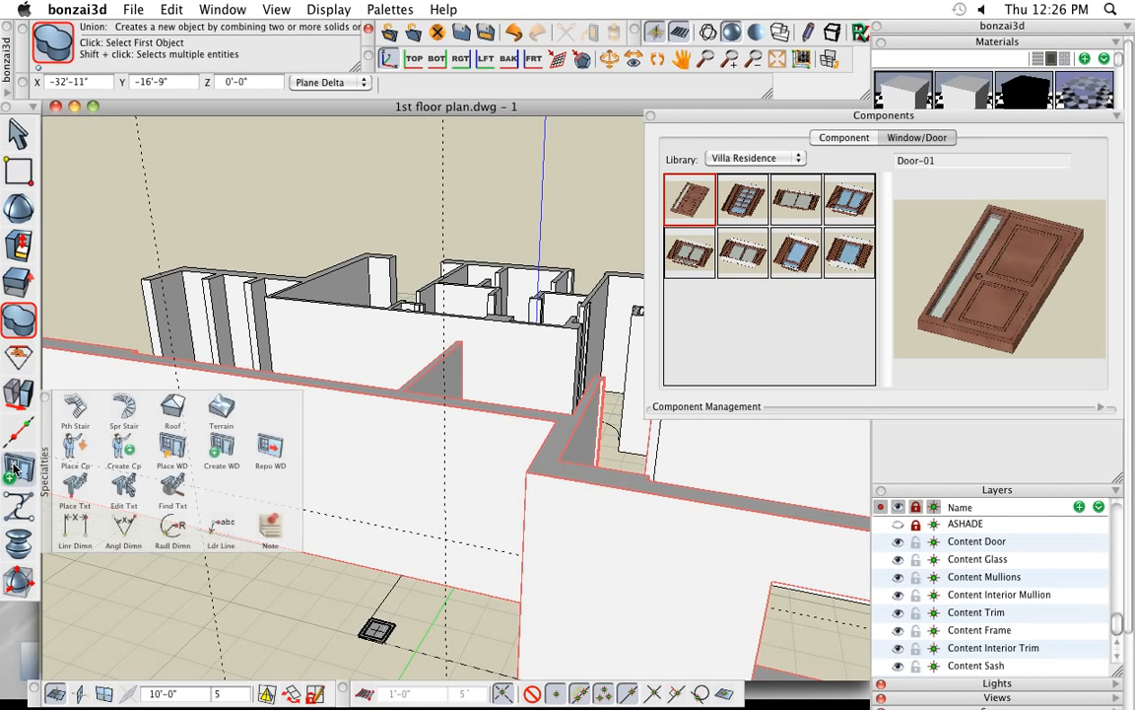
click(173, 446)
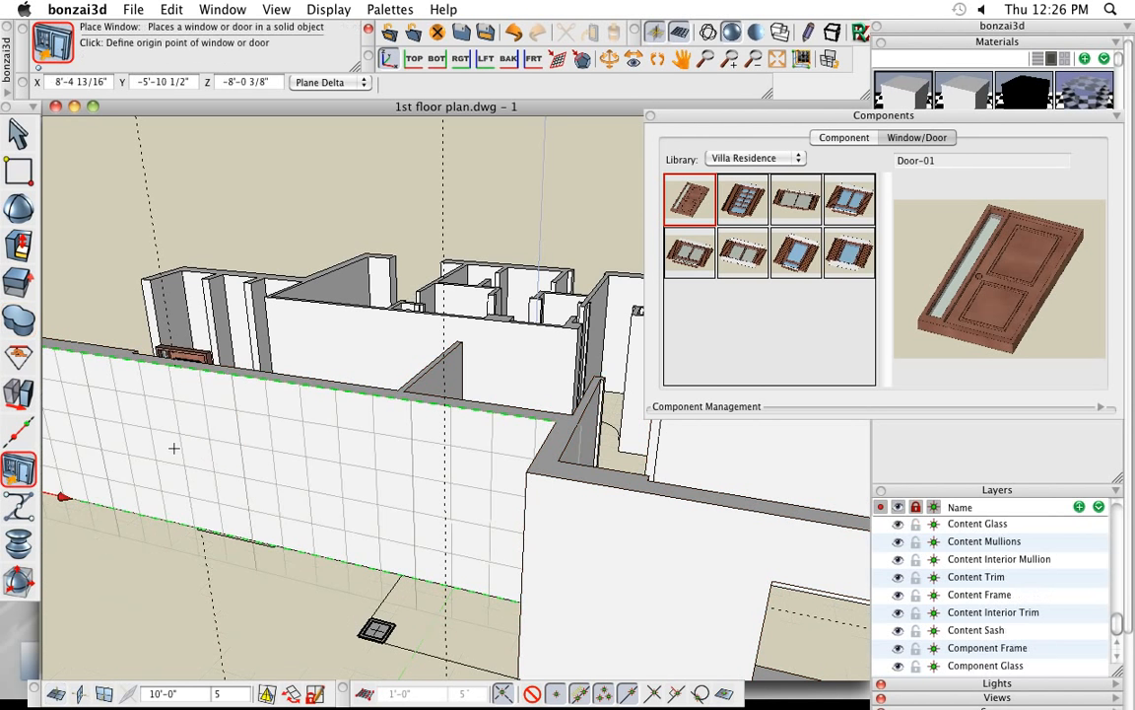
click(694, 258)
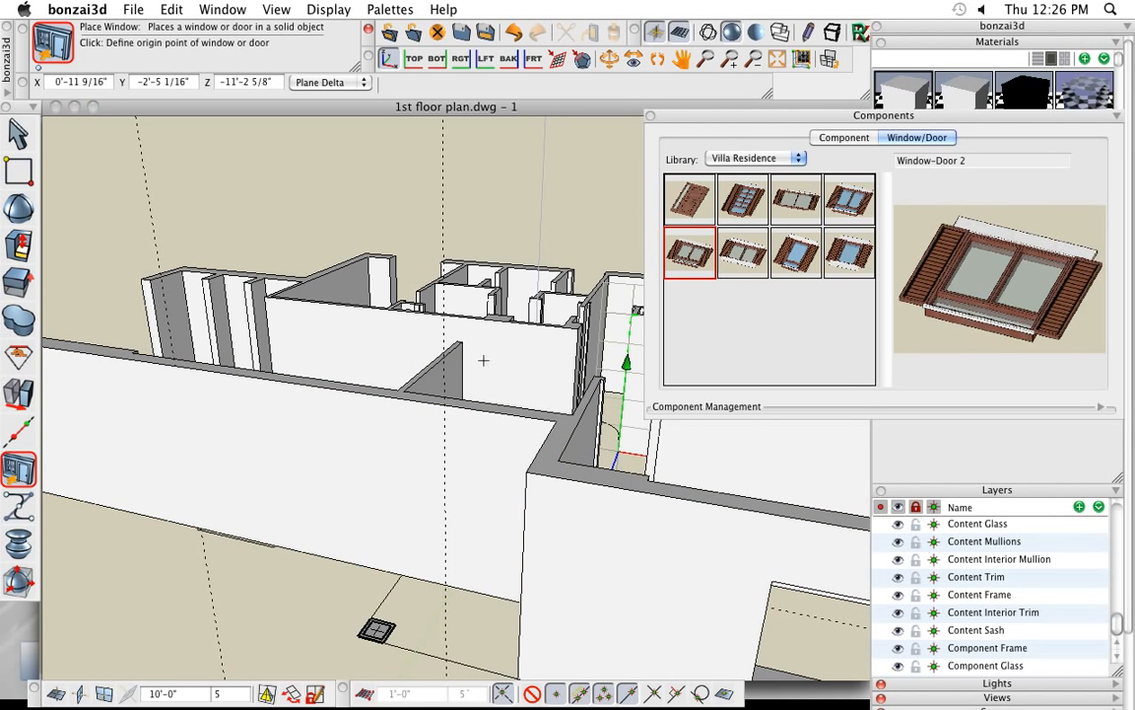
middle_drag(215, 474, 223, 477)
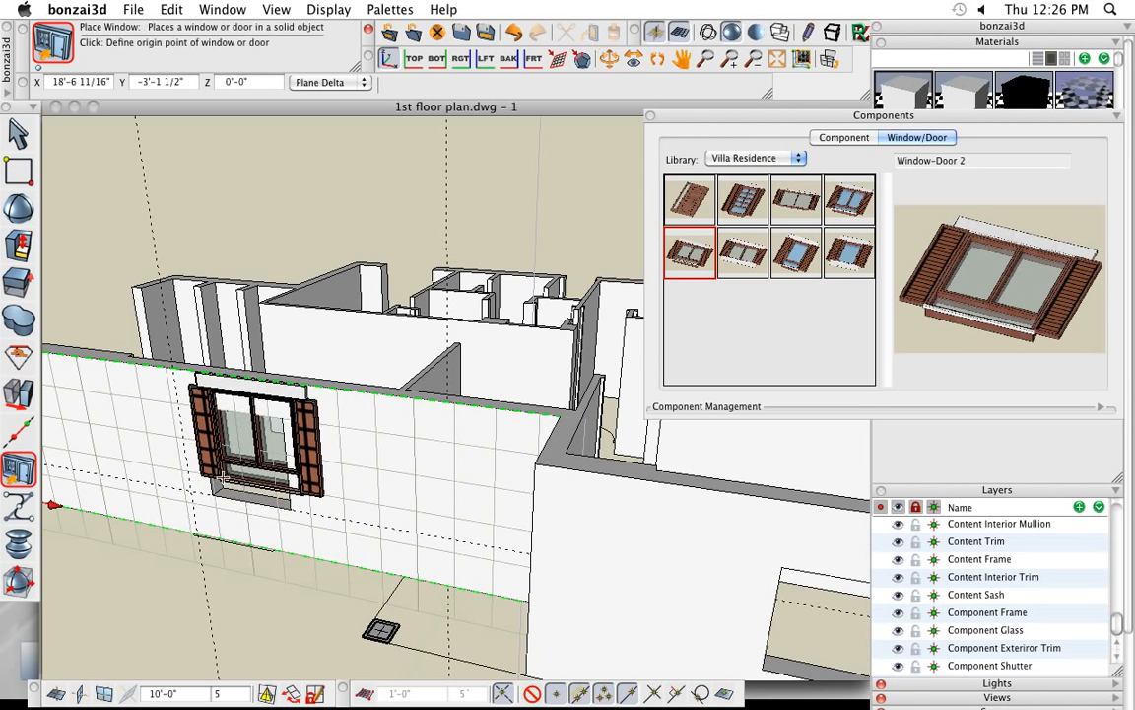
click(191, 490)
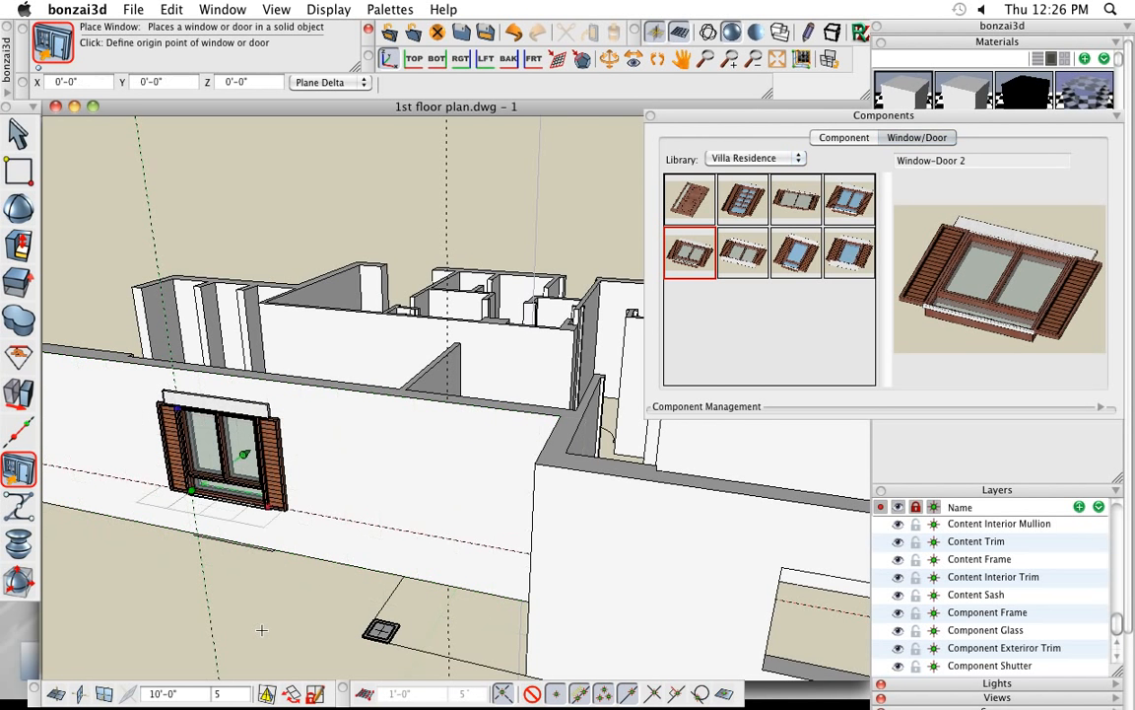
- Place the Door-01 component at the base of the front wall on the second vertical guide line
click(695, 204)
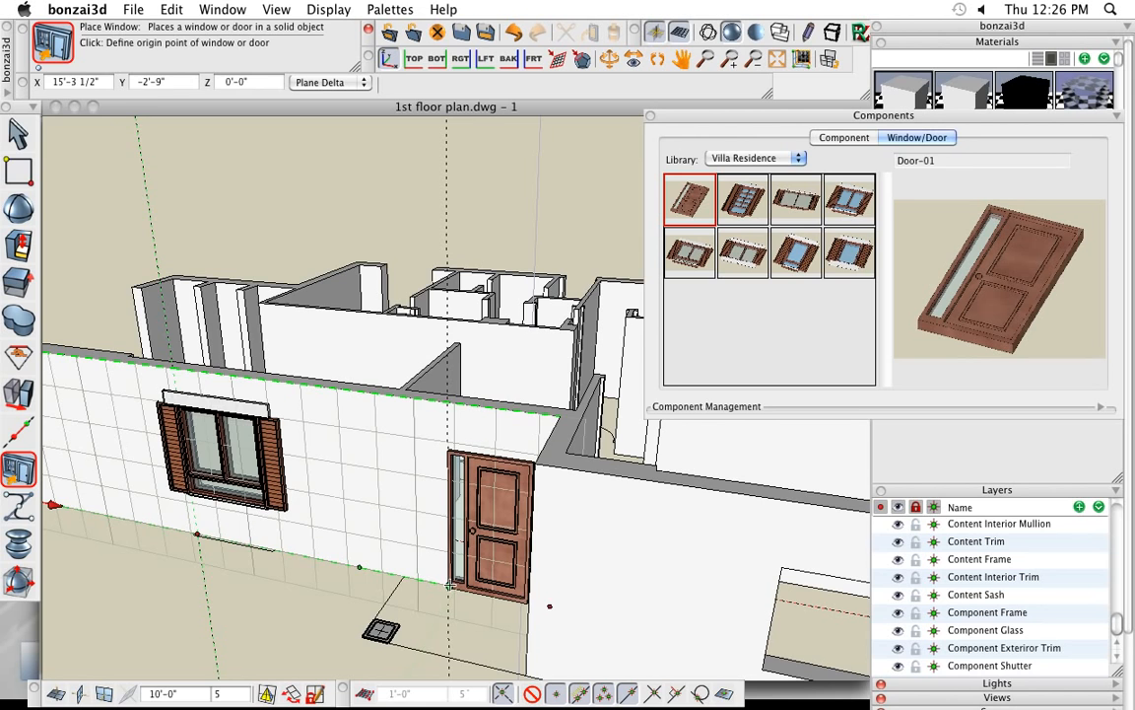
click(450, 584)
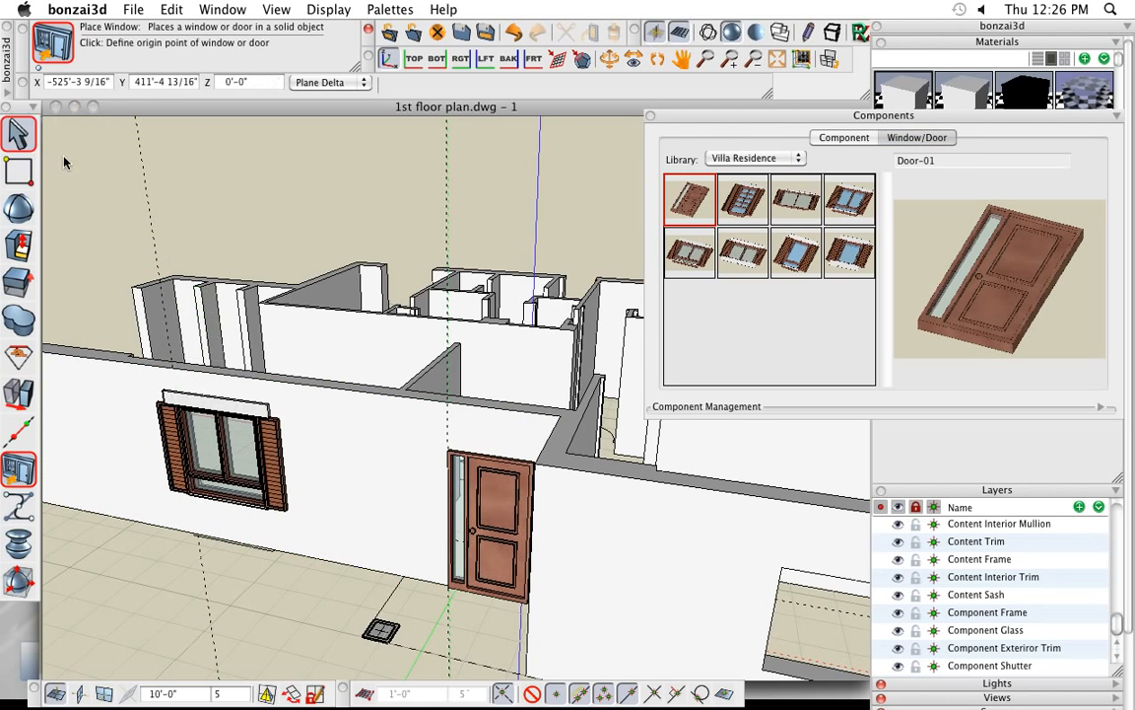
- Inspect the whole building from several angles, including the placed window and door
middle_drag(315, 195, 355, 185)
scroll(367, 267, down, 4)
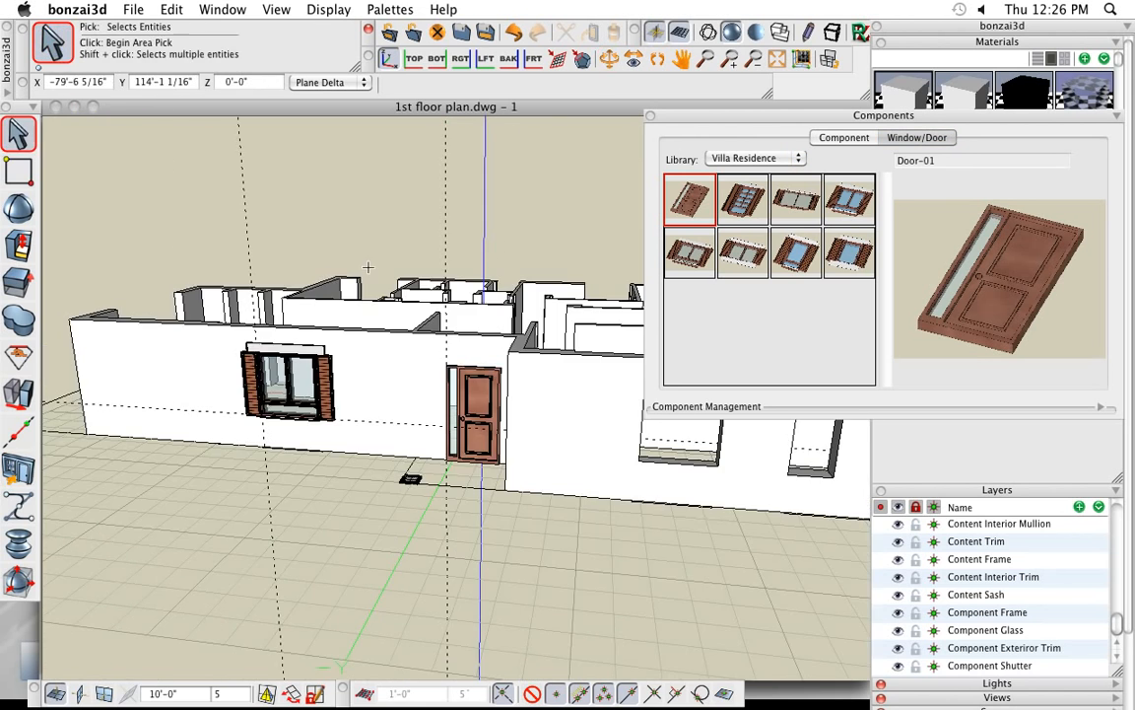
middle_drag(330, 384, 217, 483)
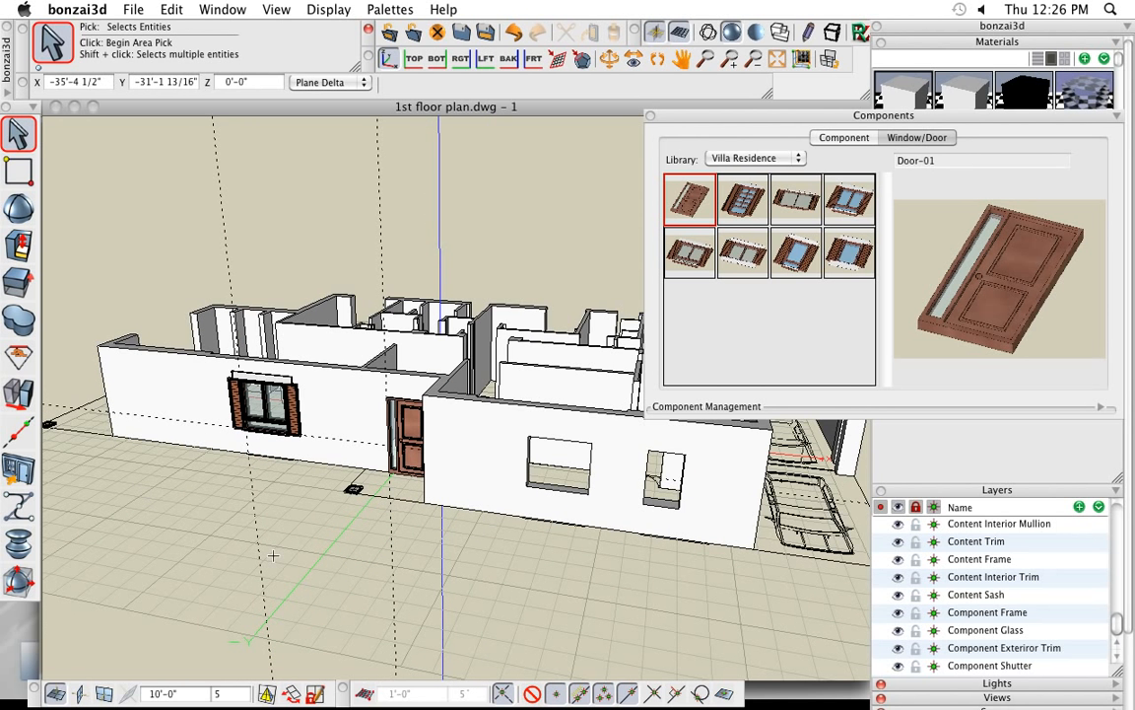
middle_drag(273, 556, 566, 564)
scroll(606, 550, down, 2)
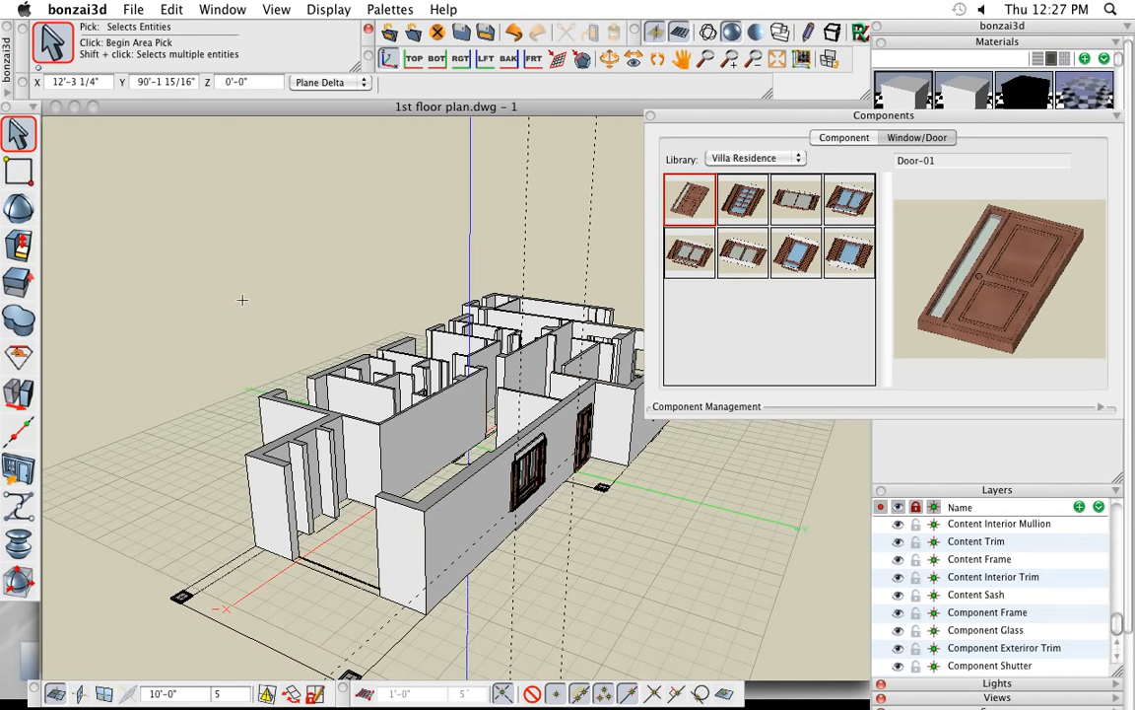
scroll(242, 299, down, 2)
middle_drag(447, 501, 513, 557)
- Choose the Woman_with_Purse figure from the Abstract People library for component placement and turn on Align With View
click(18, 427)
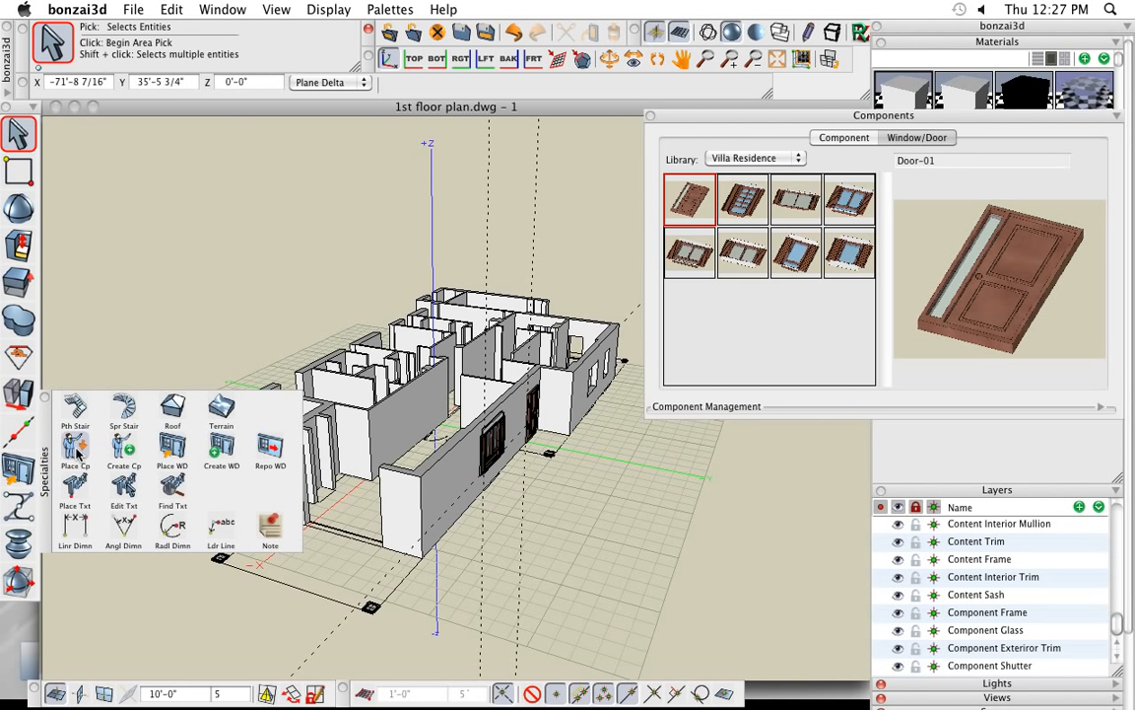
click(76, 451)
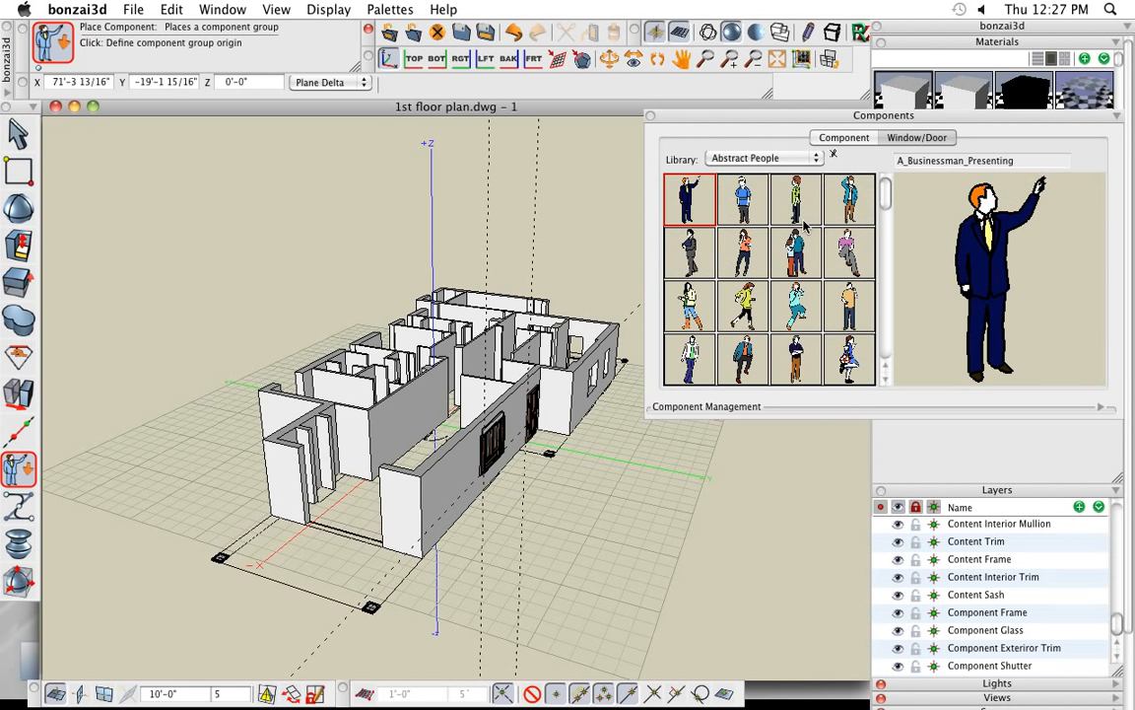
click(786, 161)
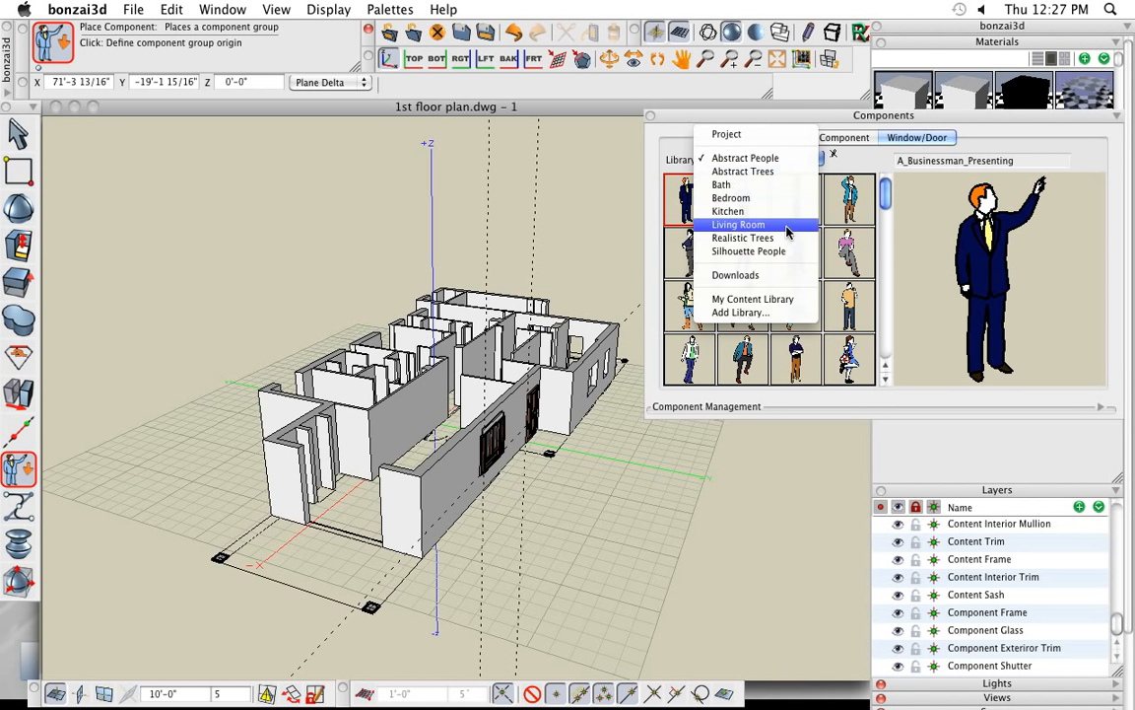
click(786, 158)
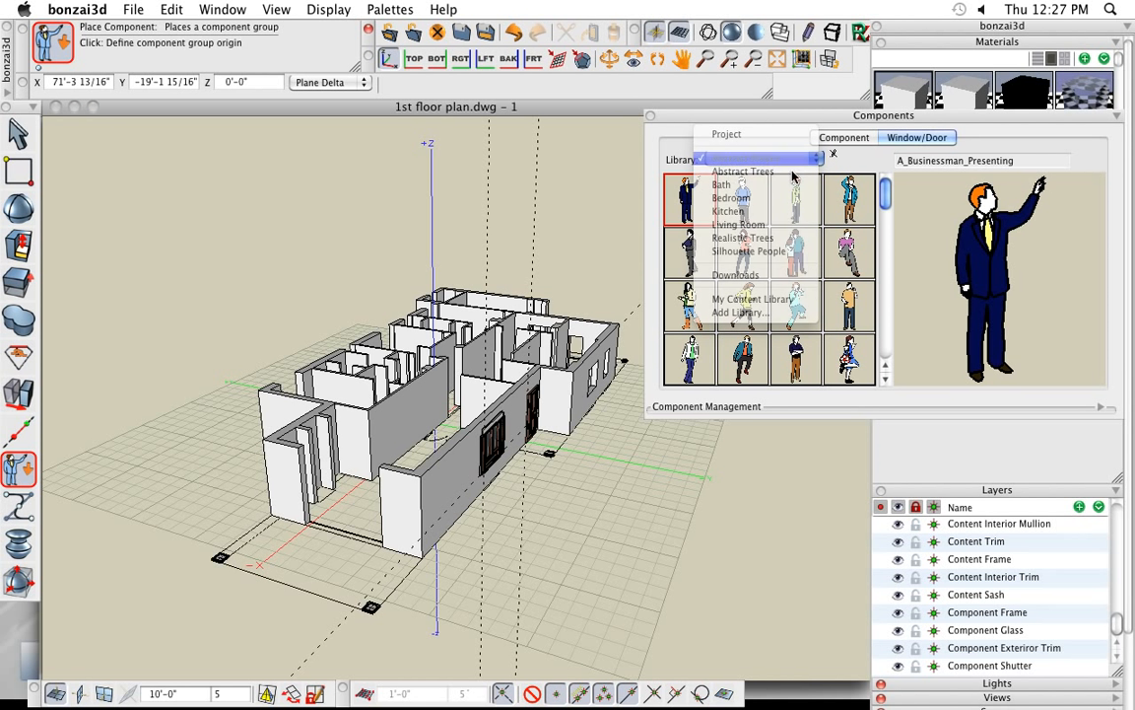
drag(885, 204, 899, 375)
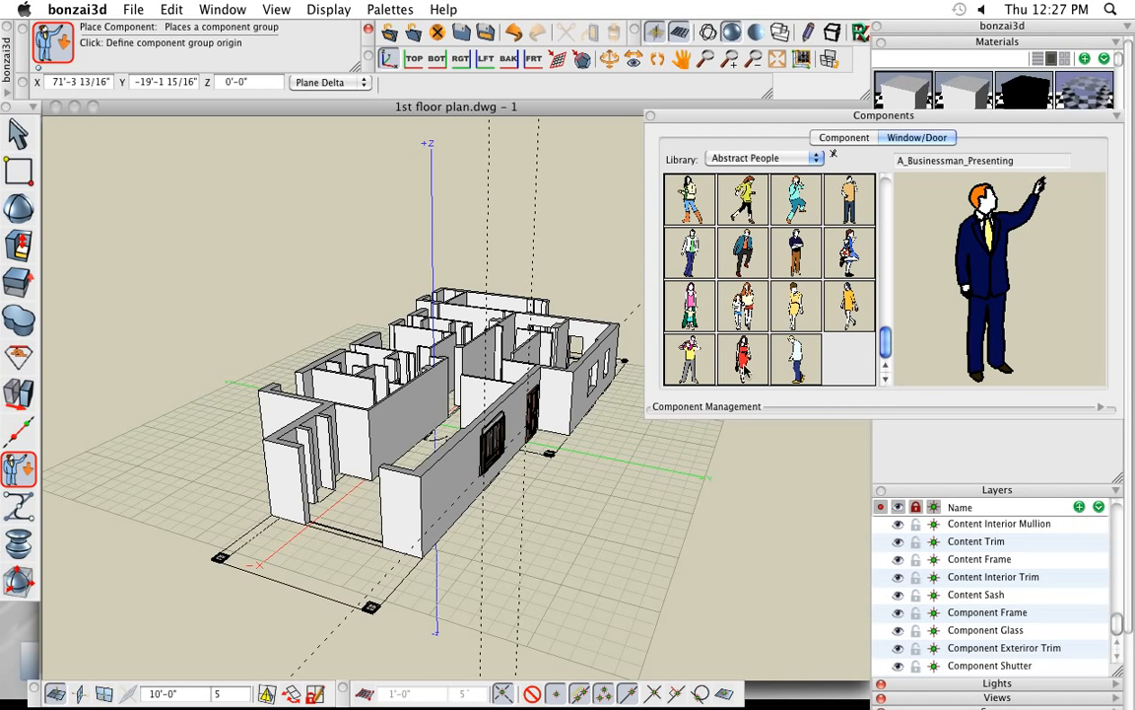
click(745, 365)
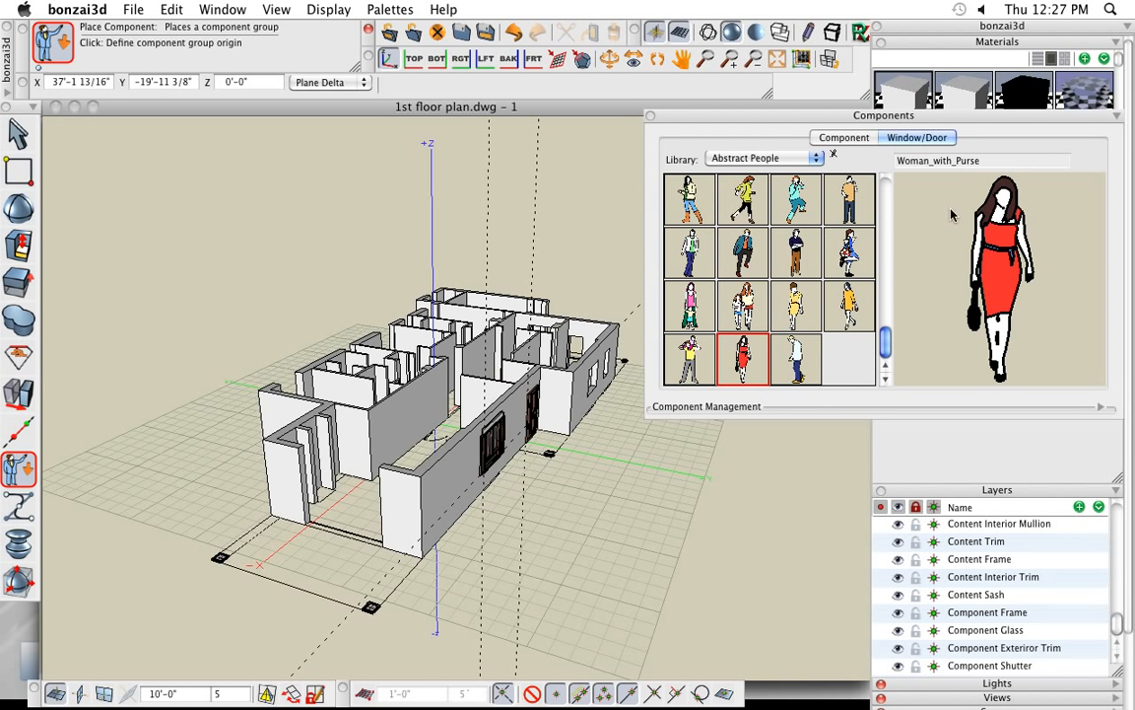
drag(761, 121, 749, 336)
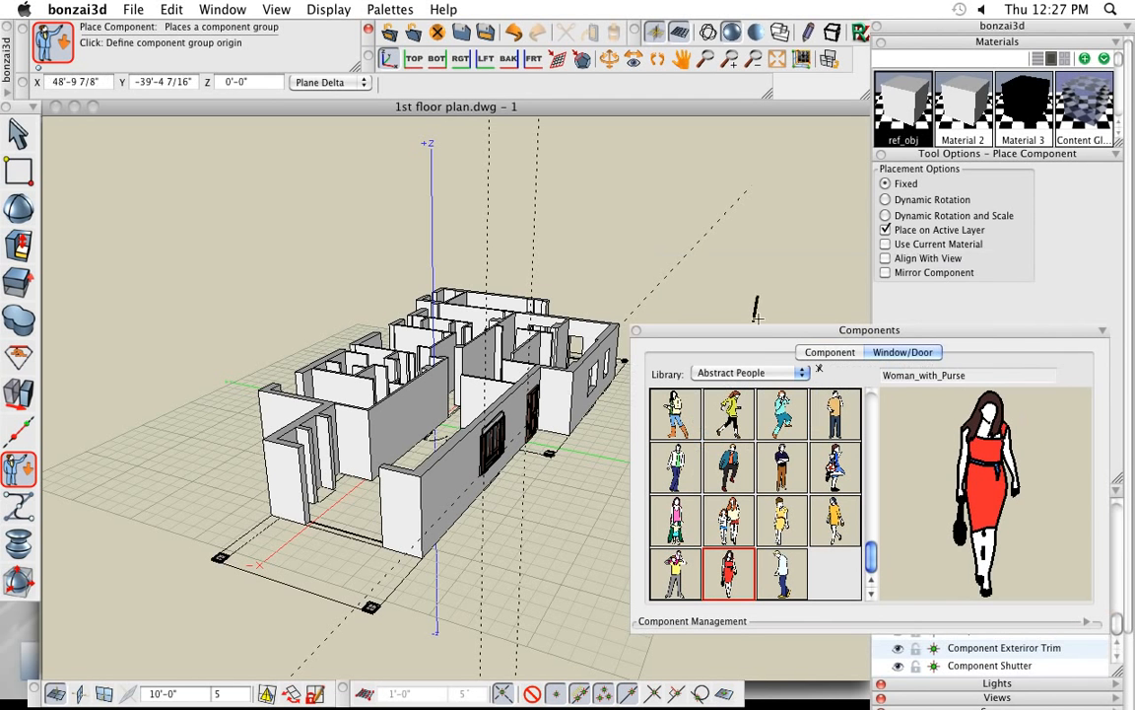
click(903, 260)
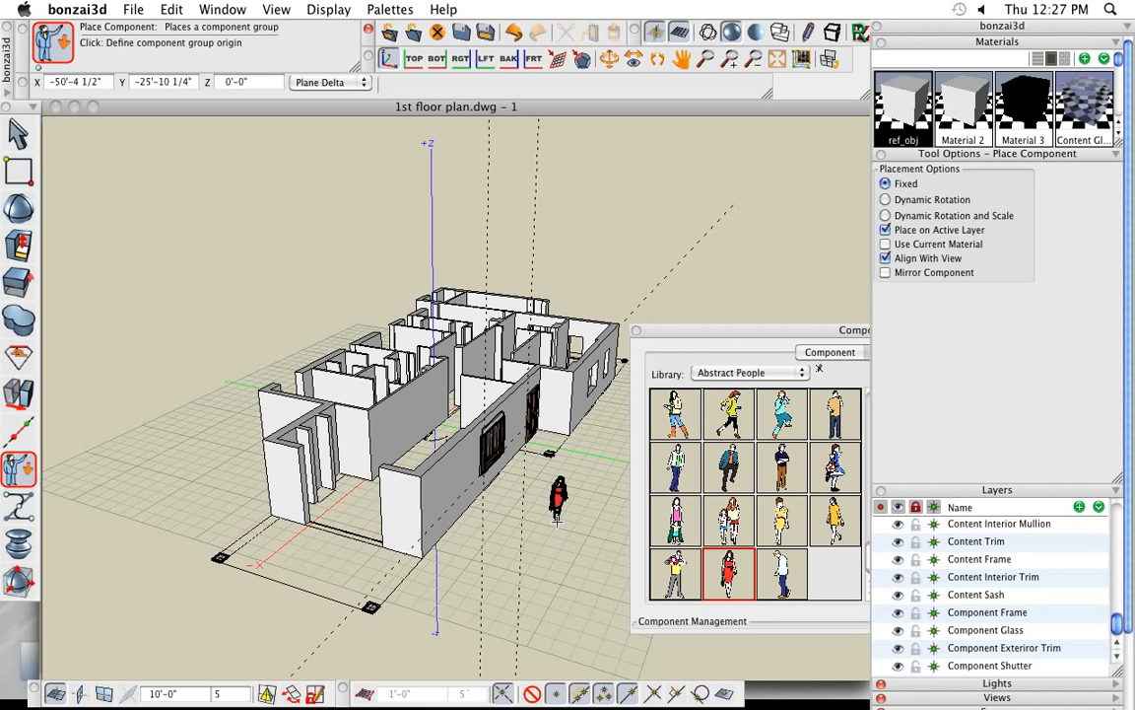
- Place the Woman_with_Purse figure on the floor inside the room at the open end of the building
click(496, 568)
middle_drag(497, 568, 589, 577)
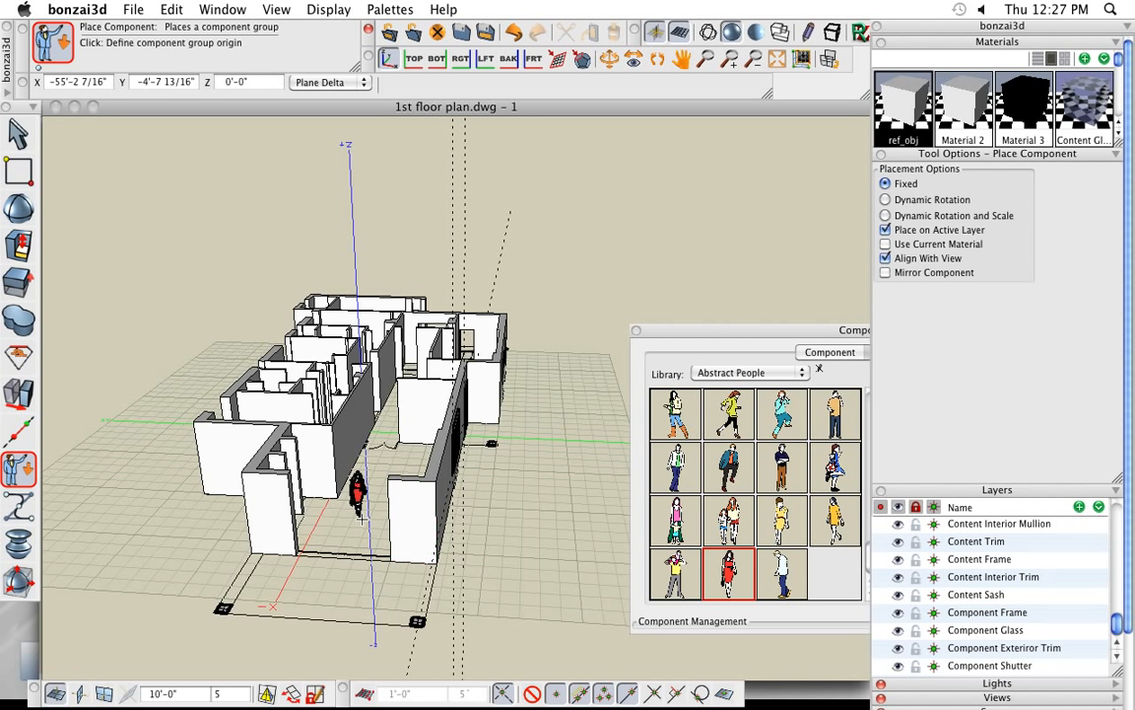
click(361, 514)
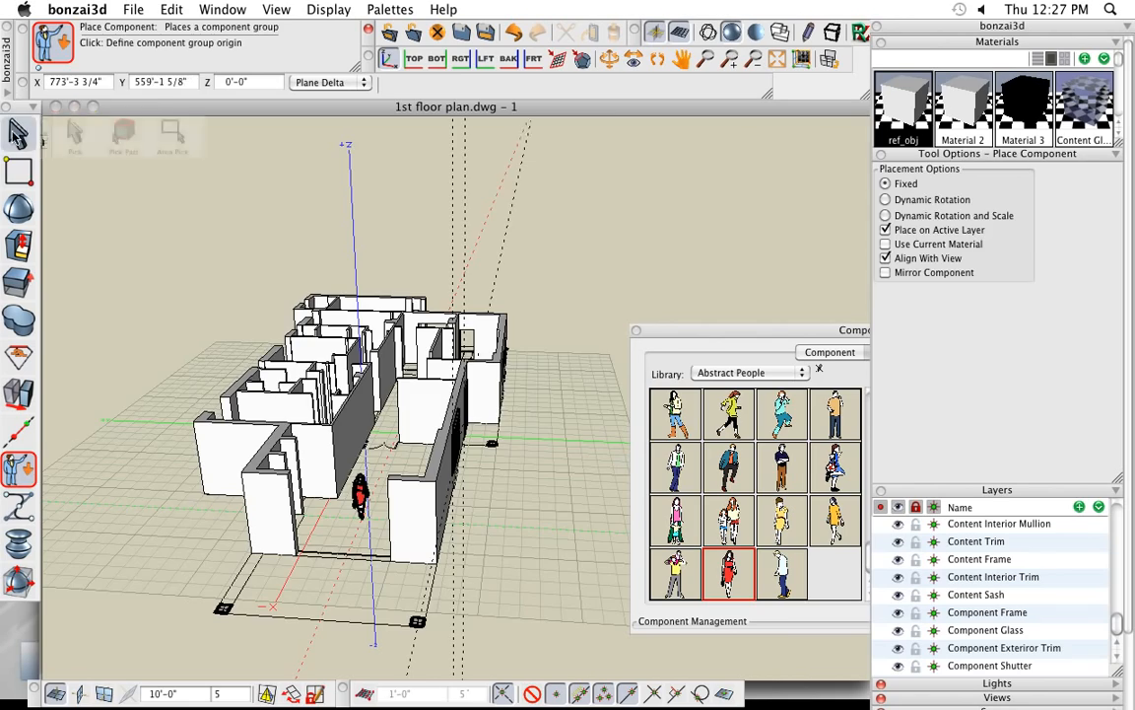
click(17, 135)
- Examine the placed woman figure from several view angles to check how it faces the view
scroll(353, 552, up, 6)
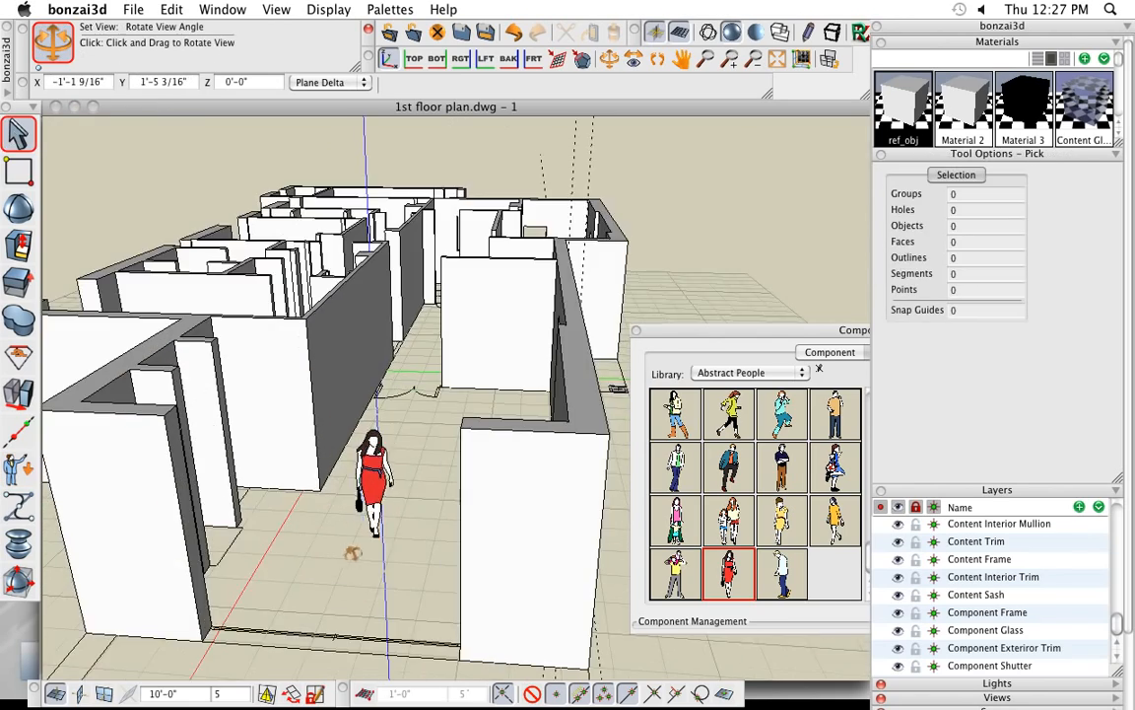
middle_drag(352, 552, 163, 582)
middle_drag(458, 567, 209, 601)
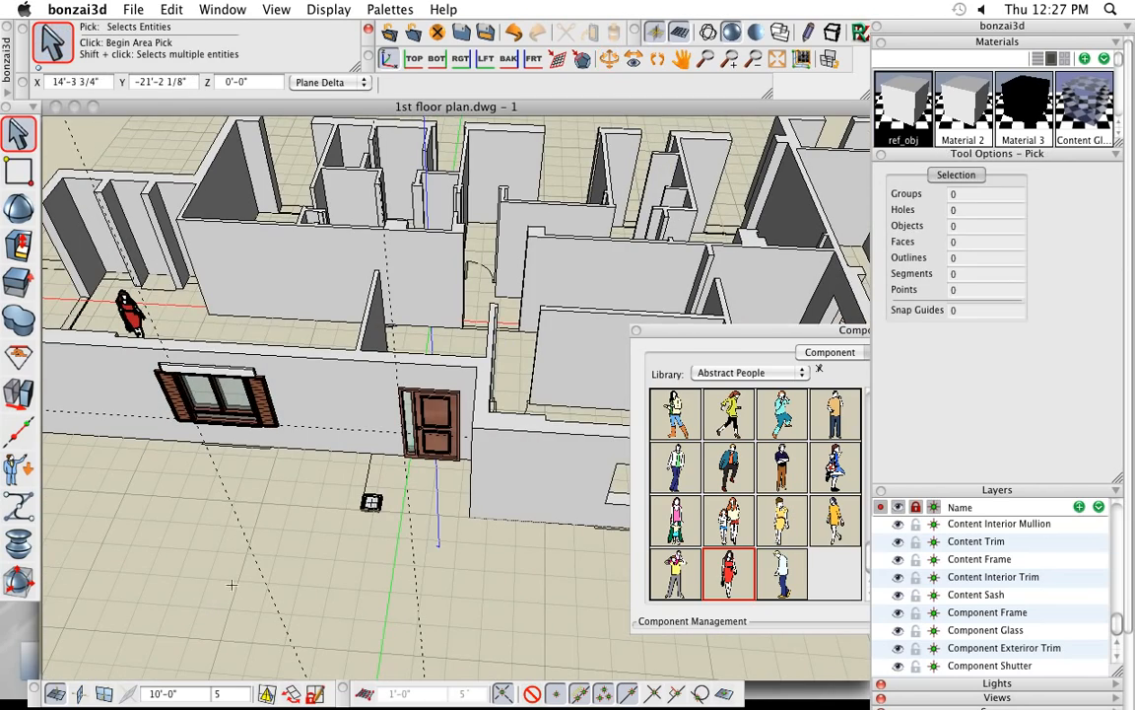
middle_drag(145, 492, 553, 569)
scroll(454, 494, down, 5)
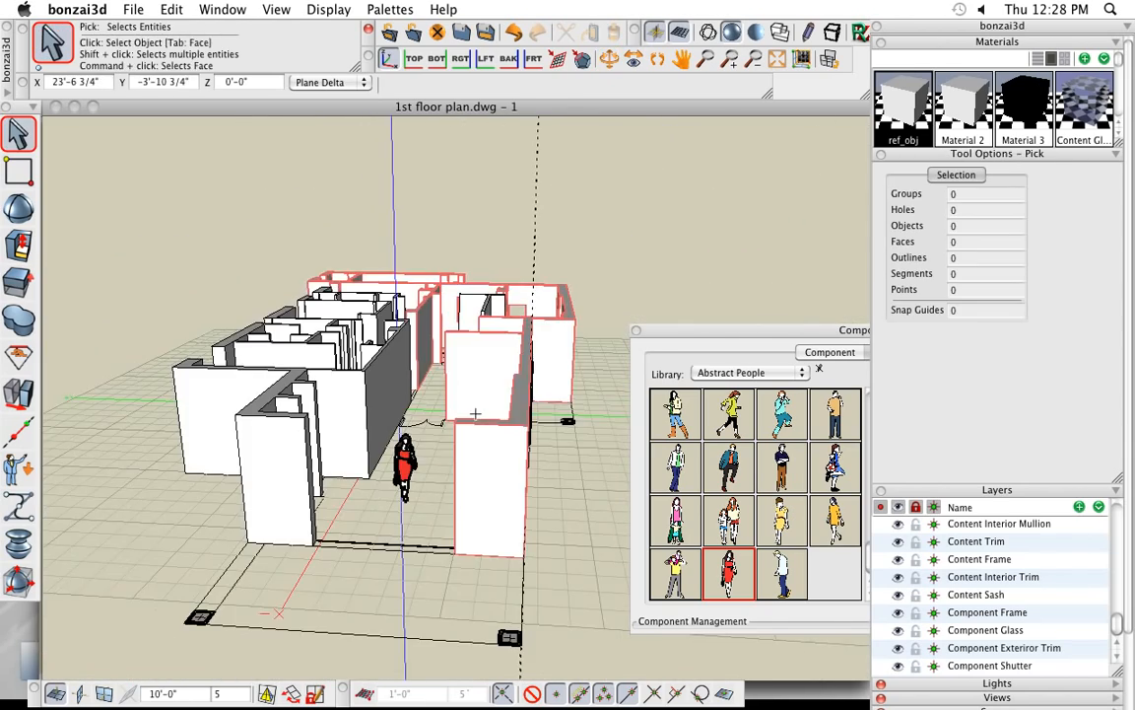
middle_drag(581, 484, 548, 501)
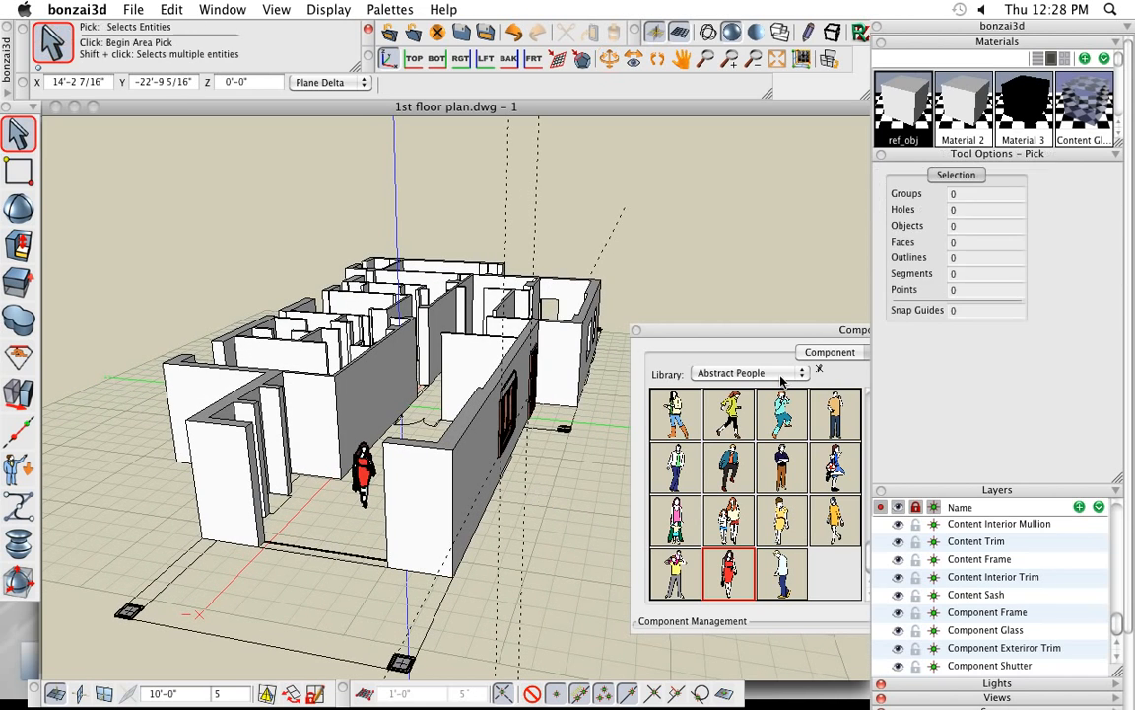
- Choose "Chair, matching couch" from the Living Room library for component placement, using Dynamic Rotation with Align With View off
drag(788, 325, 723, 295)
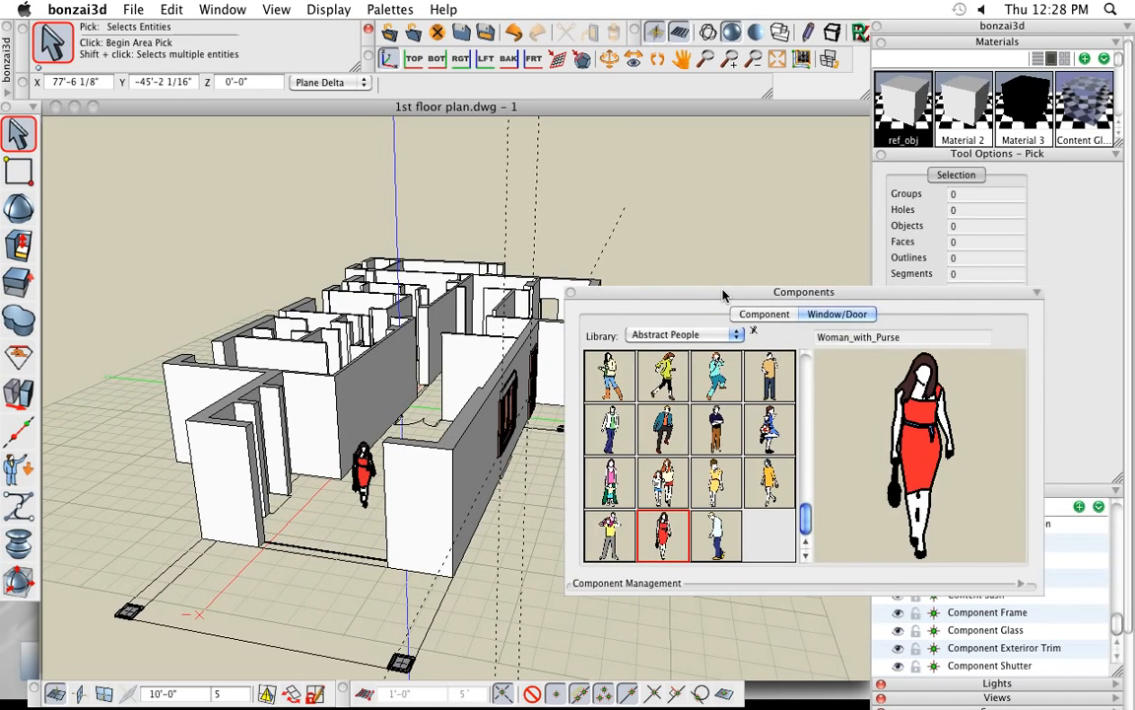
mouse_move(20, 469)
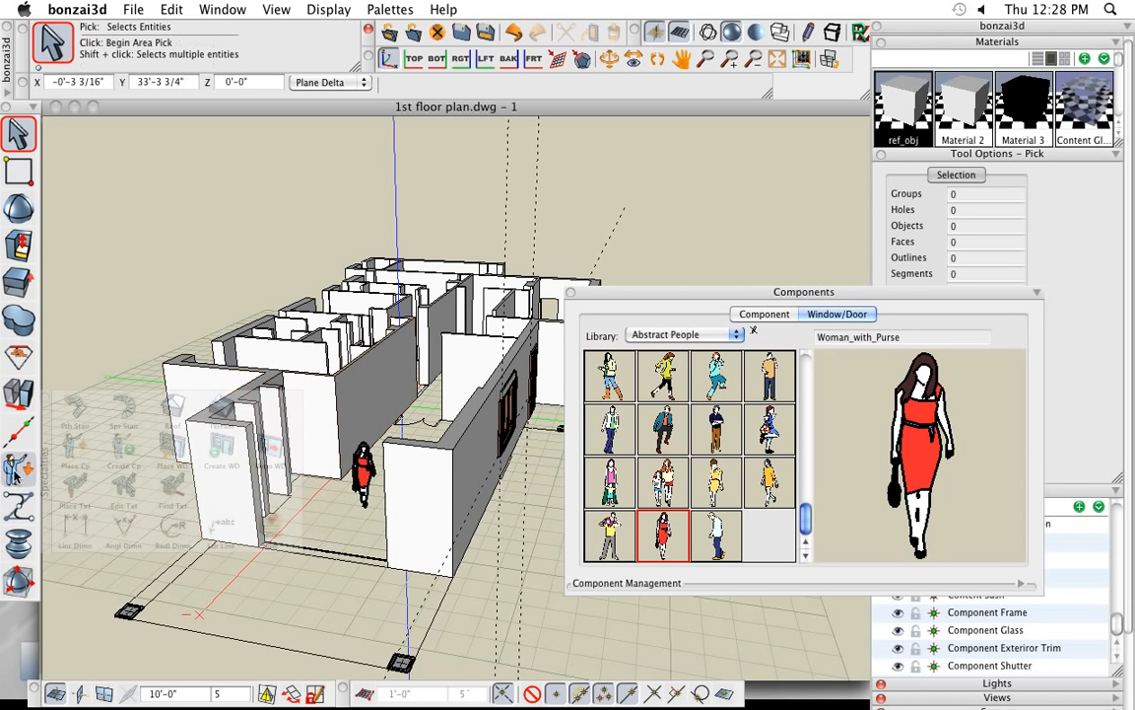
click(79, 455)
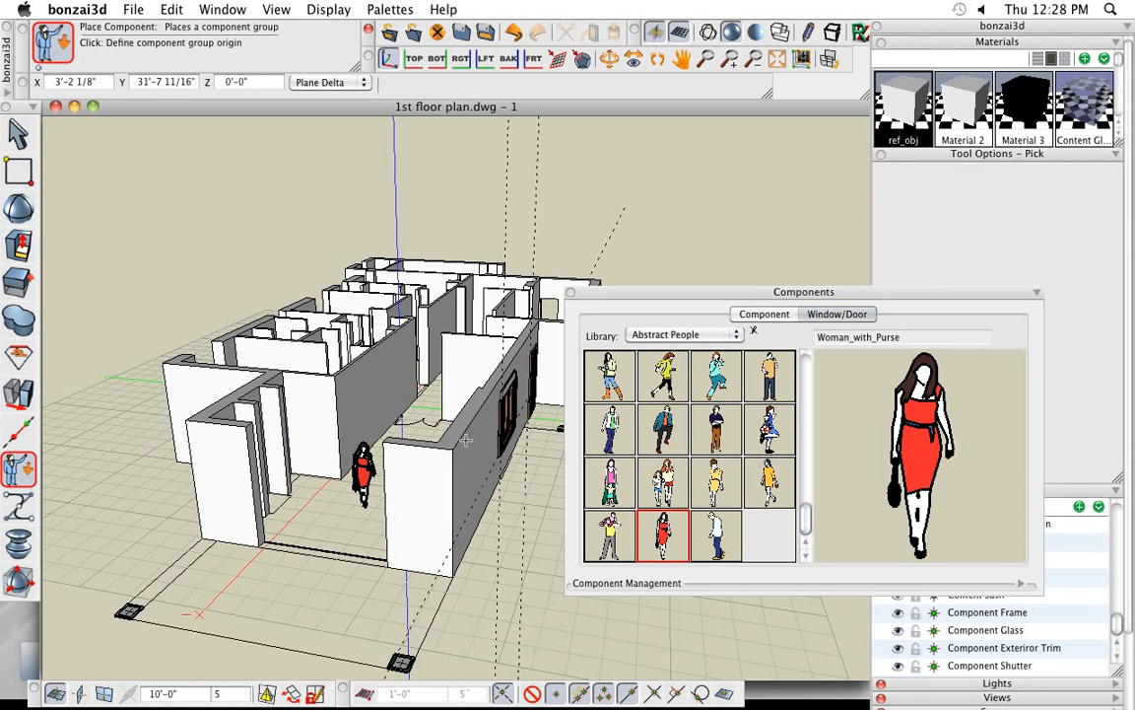
click(690, 334)
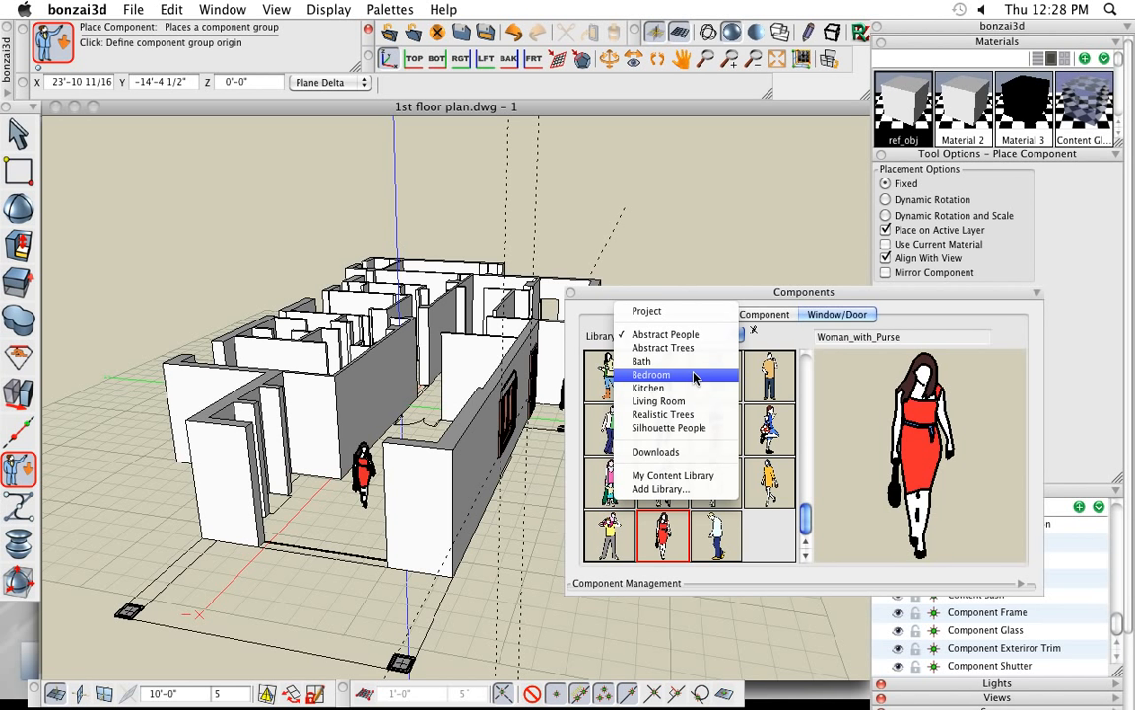
click(694, 401)
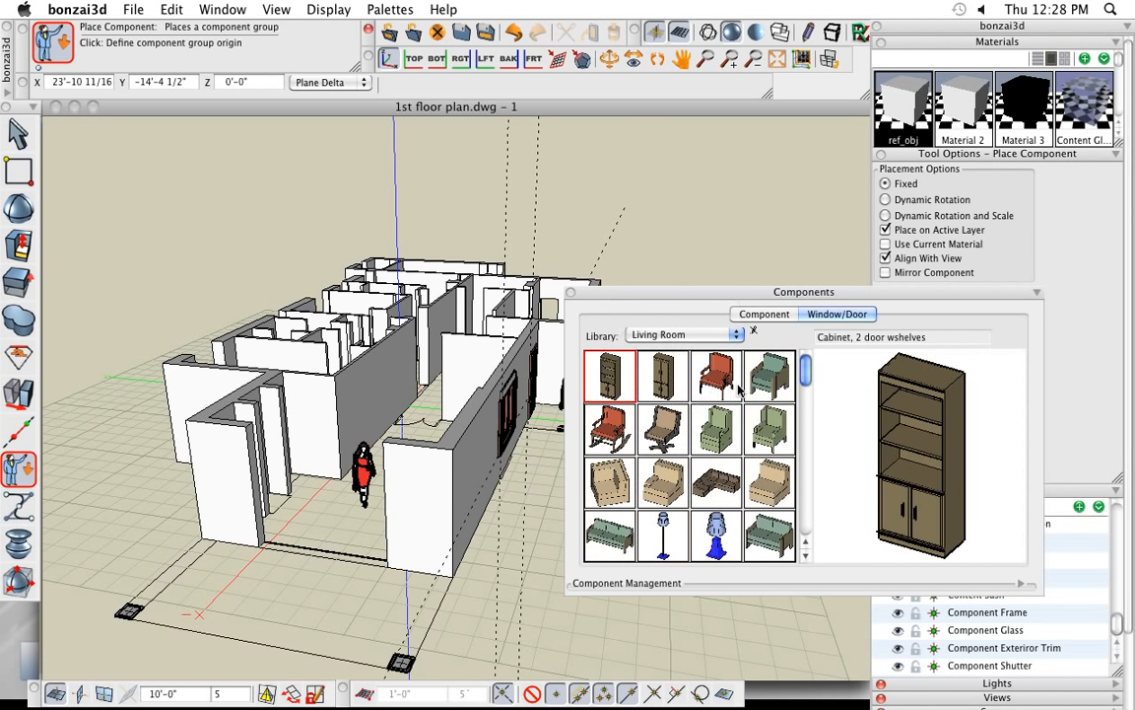
click(770, 379)
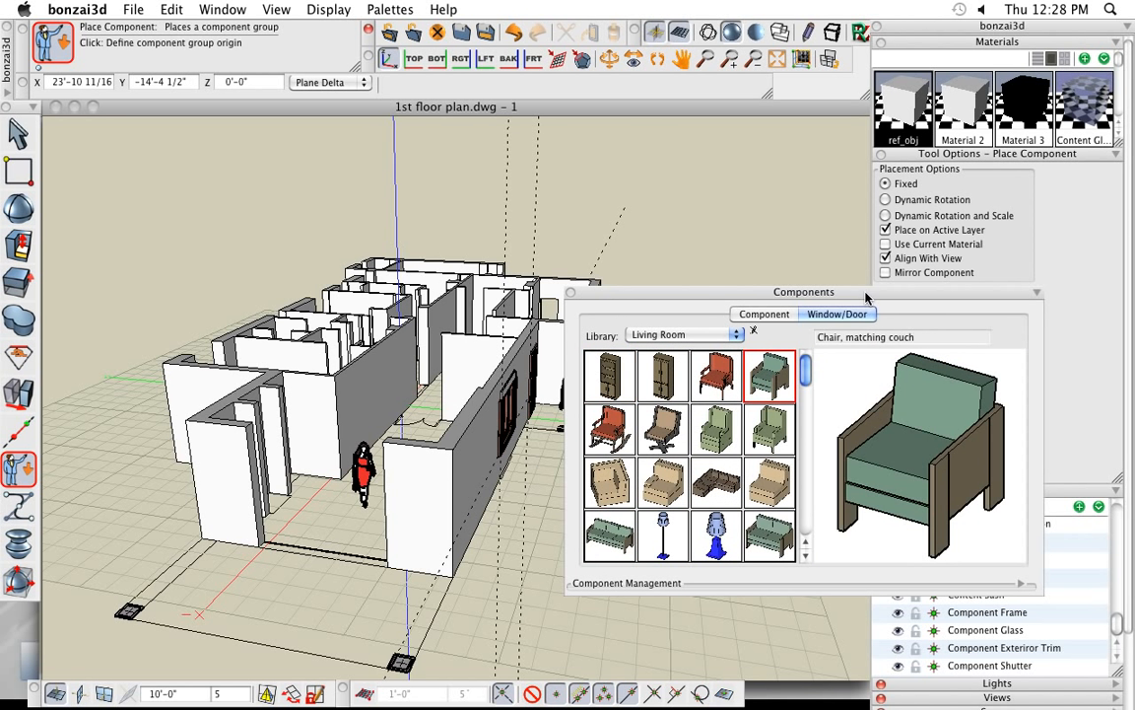
drag(865, 292, 868, 293)
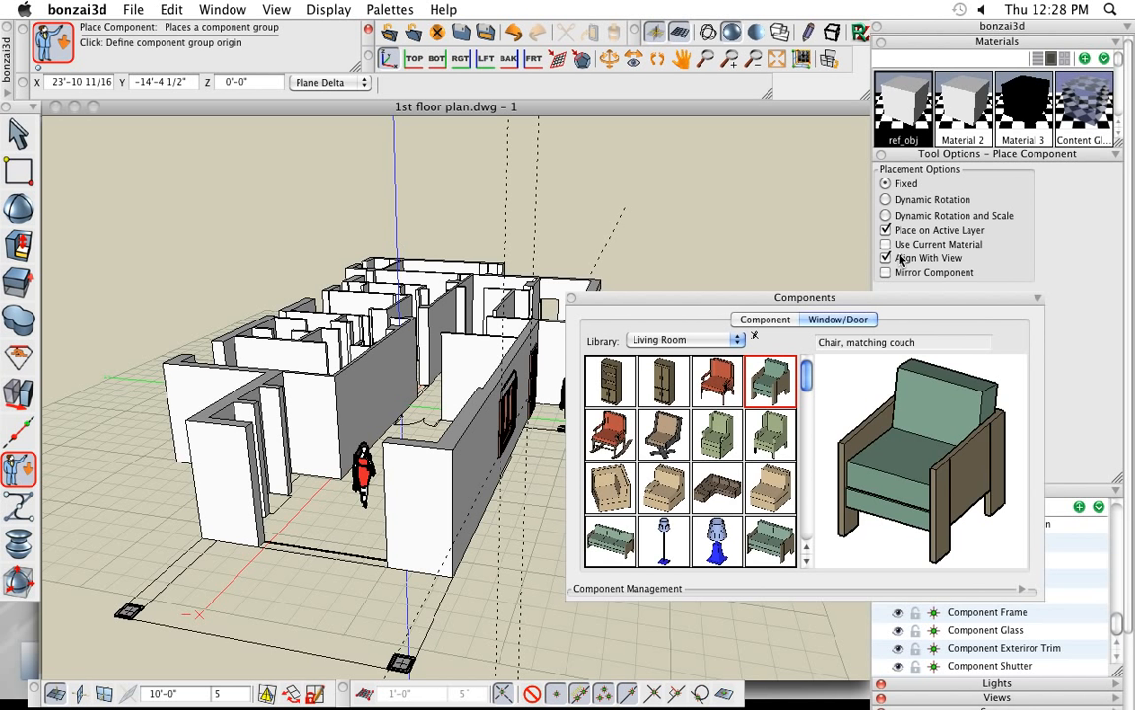
click(900, 259)
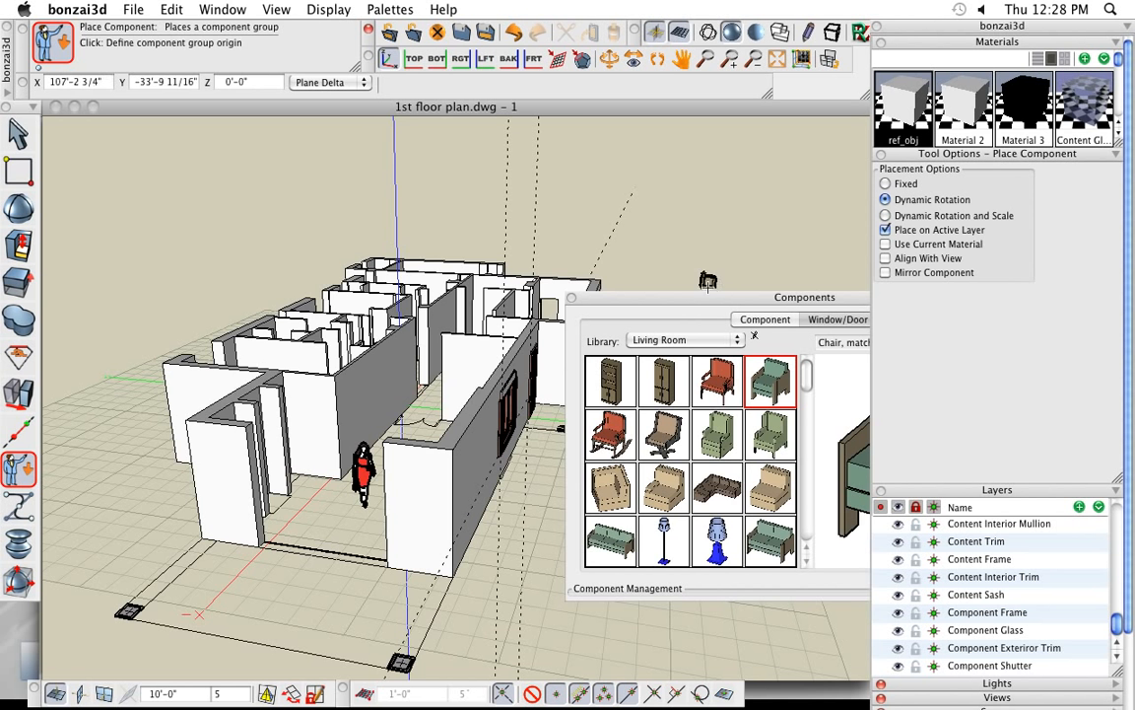
- Make the furniture layer visible
middle_drag(424, 353, 483, 400)
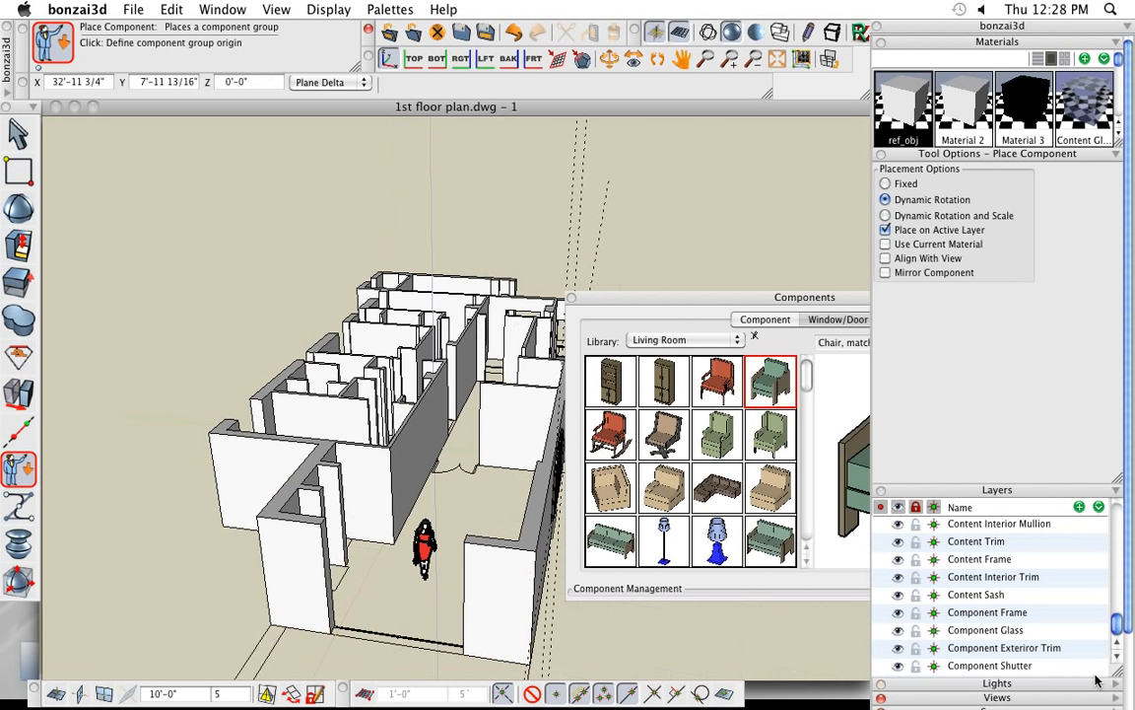
drag(1120, 629, 1116, 514)
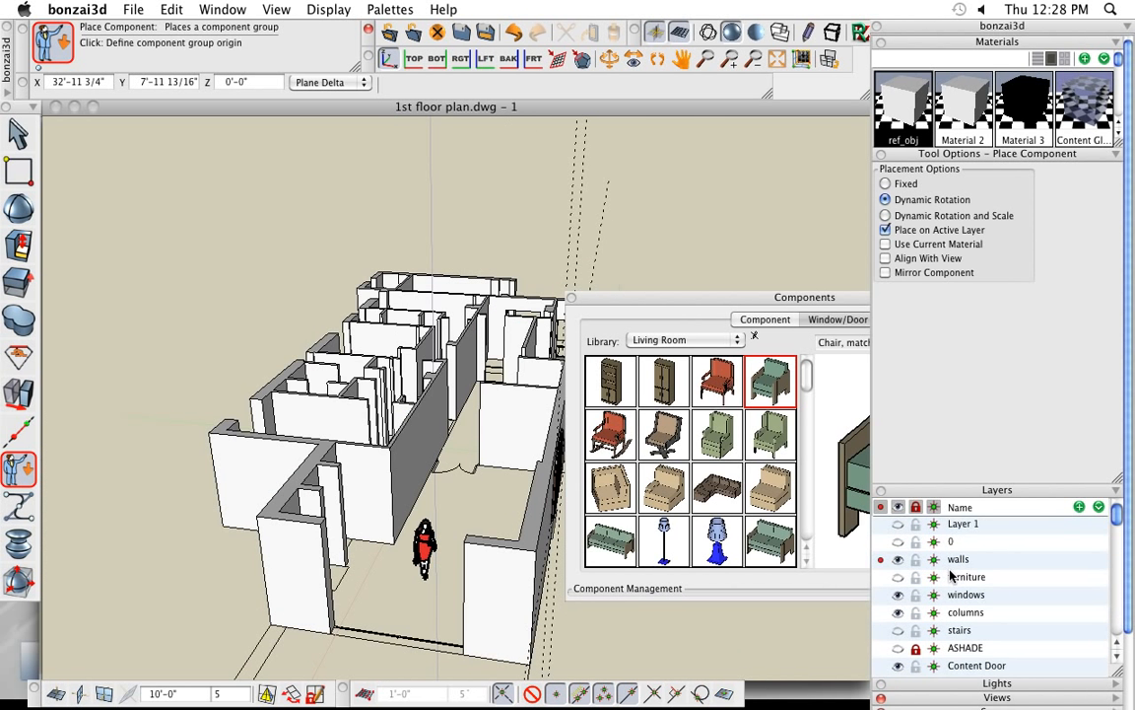
click(898, 580)
- Place the armchair on its plan outline beside the round table near the dining set, rotated -90°
middle_drag(350, 532, 331, 505)
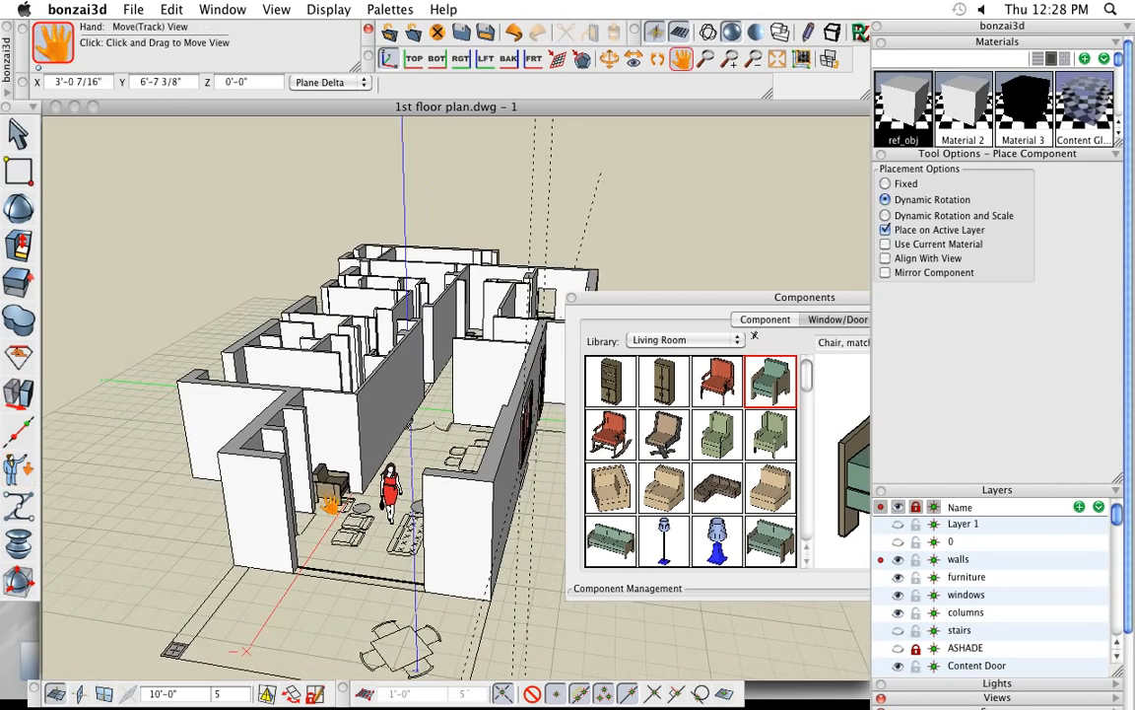
middle_drag(402, 611, 465, 687)
scroll(406, 495, up, 5)
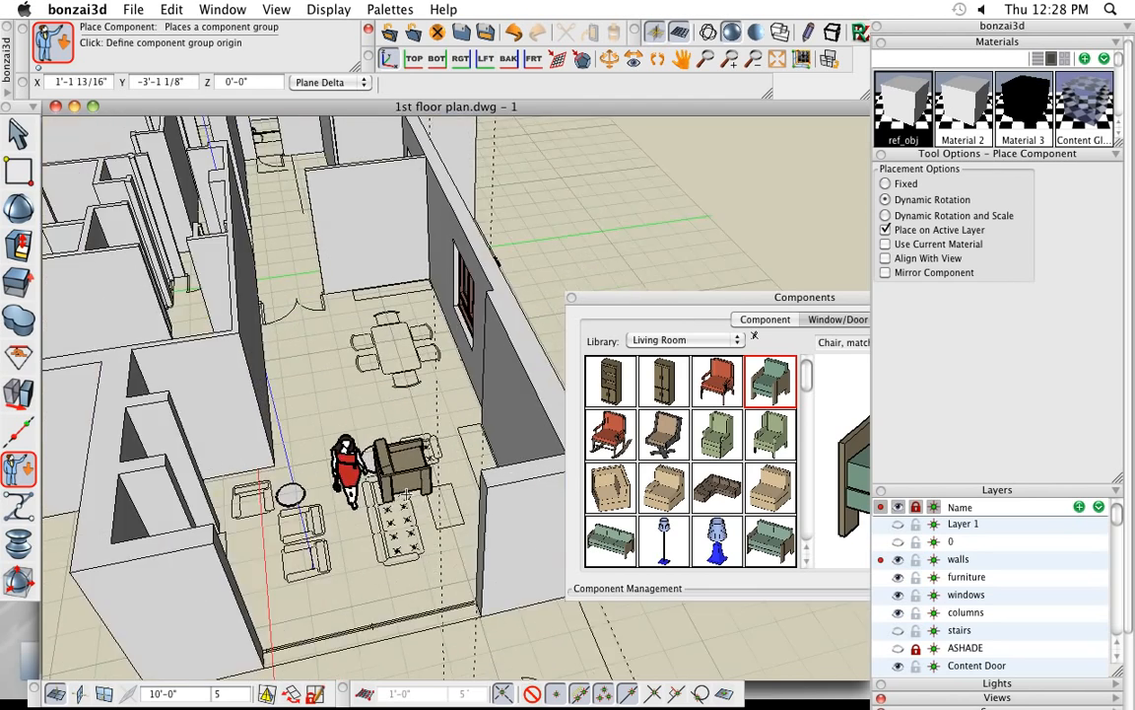
scroll(406, 493, up, 10)
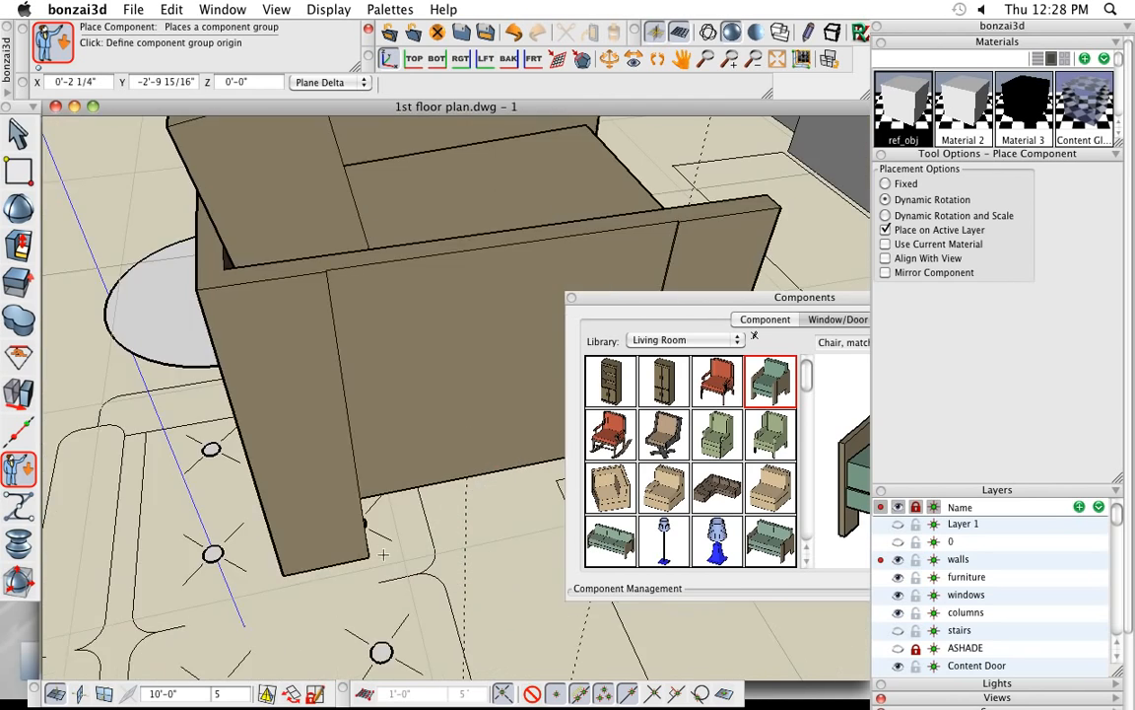
scroll(383, 555, down, 10)
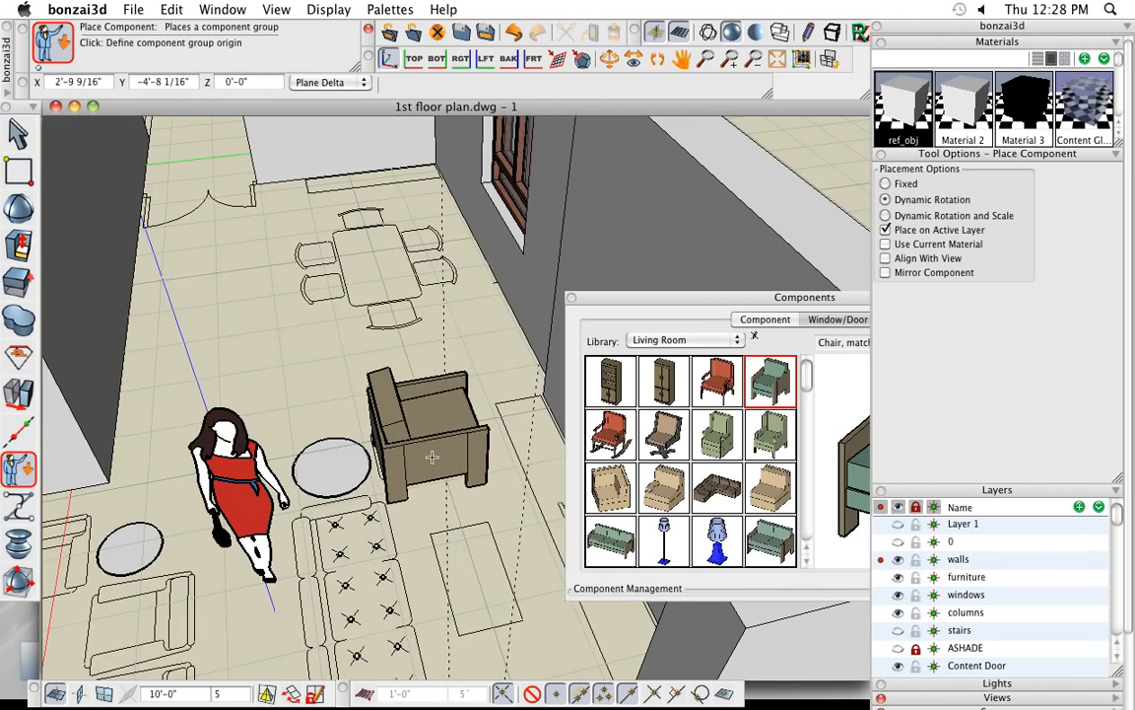
click(427, 454)
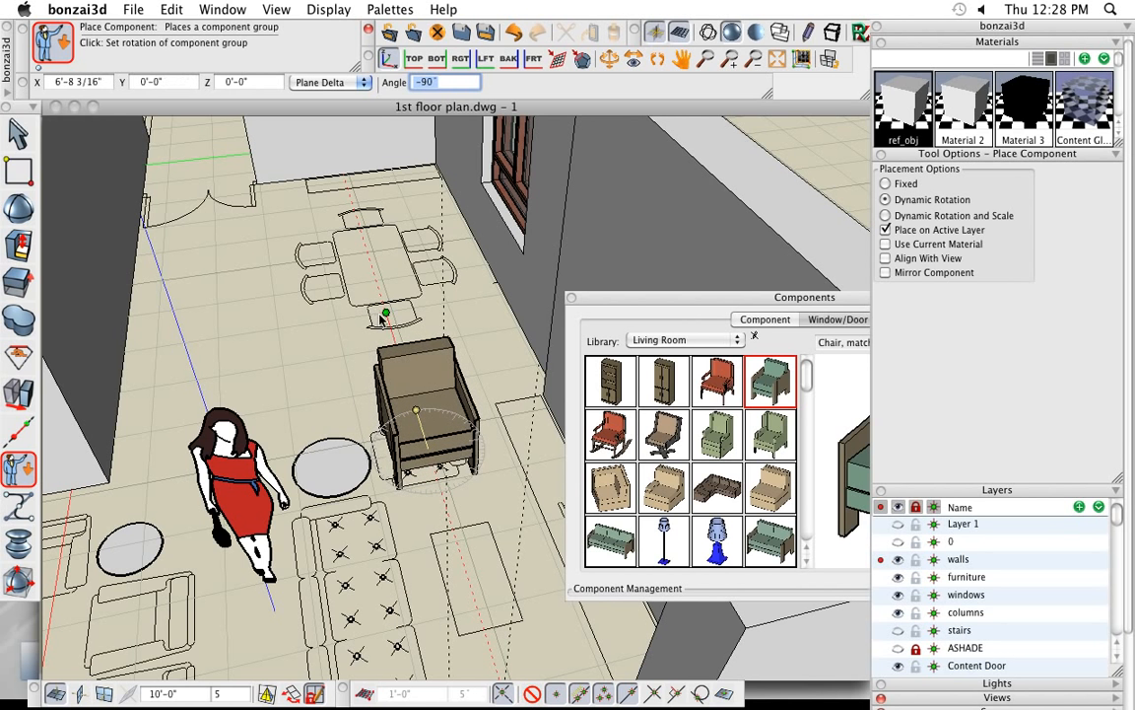
click(383, 315)
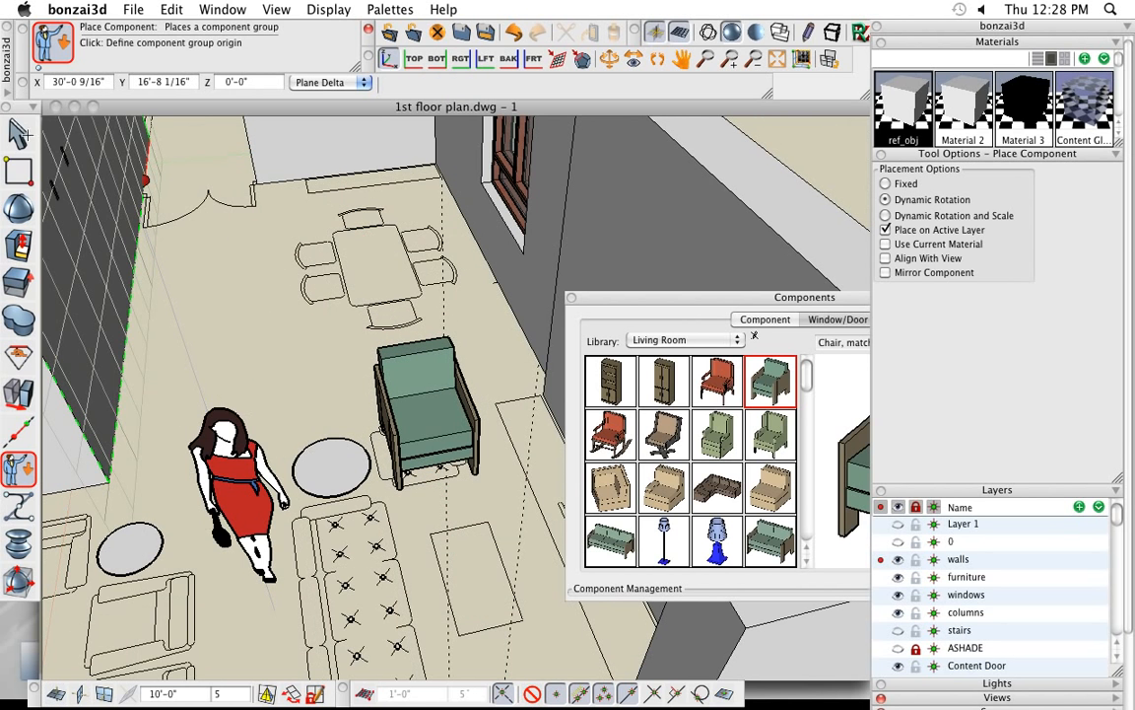
click(26, 135)
scroll(392, 443, down, 6)
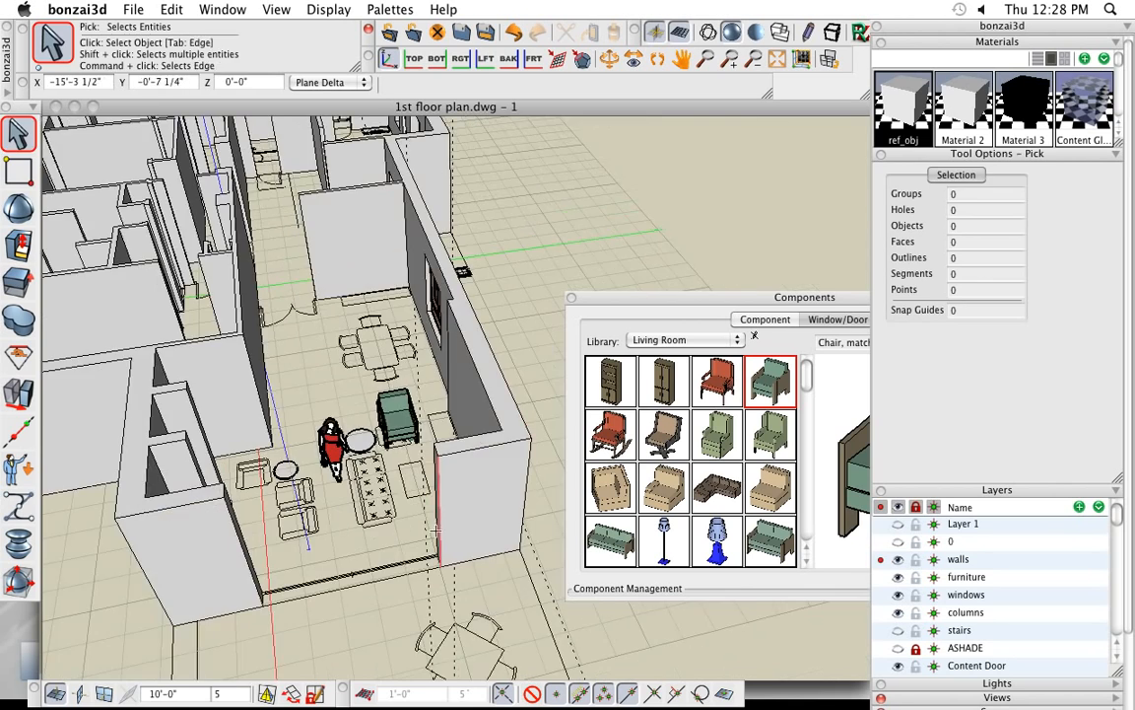
middle_drag(434, 530, 463, 477)
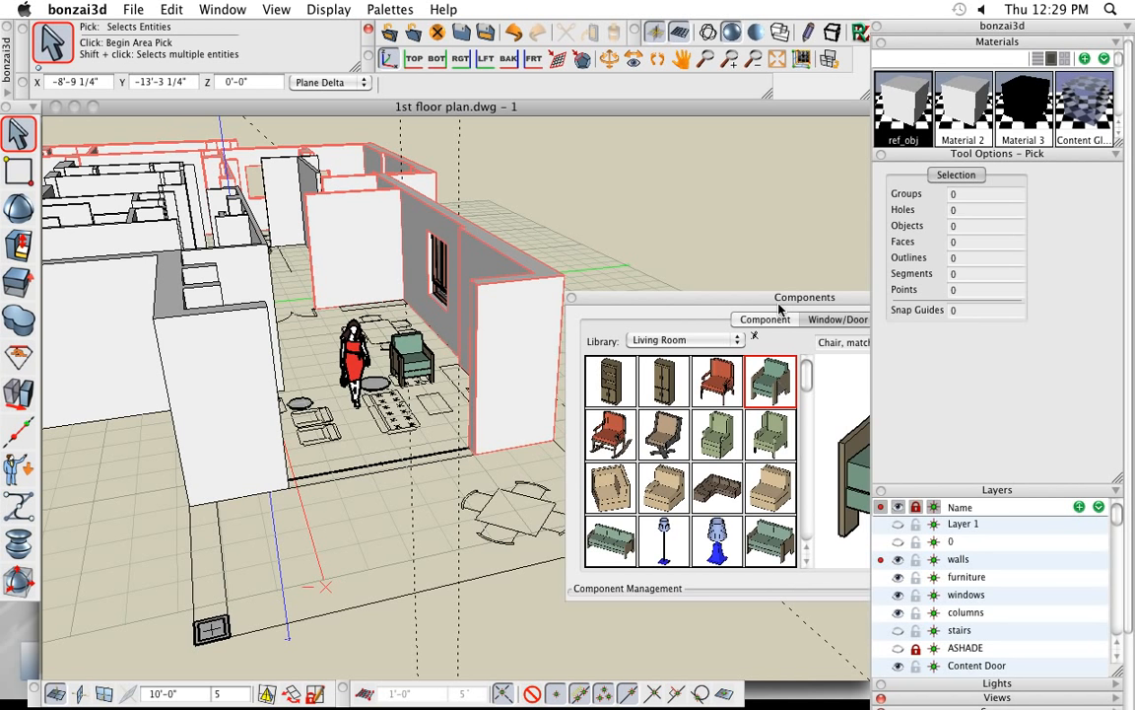
- Import skpfile.skp from the Desktop as a component, using the Automatic file format and the default SKP import options
drag(778, 306, 747, 202)
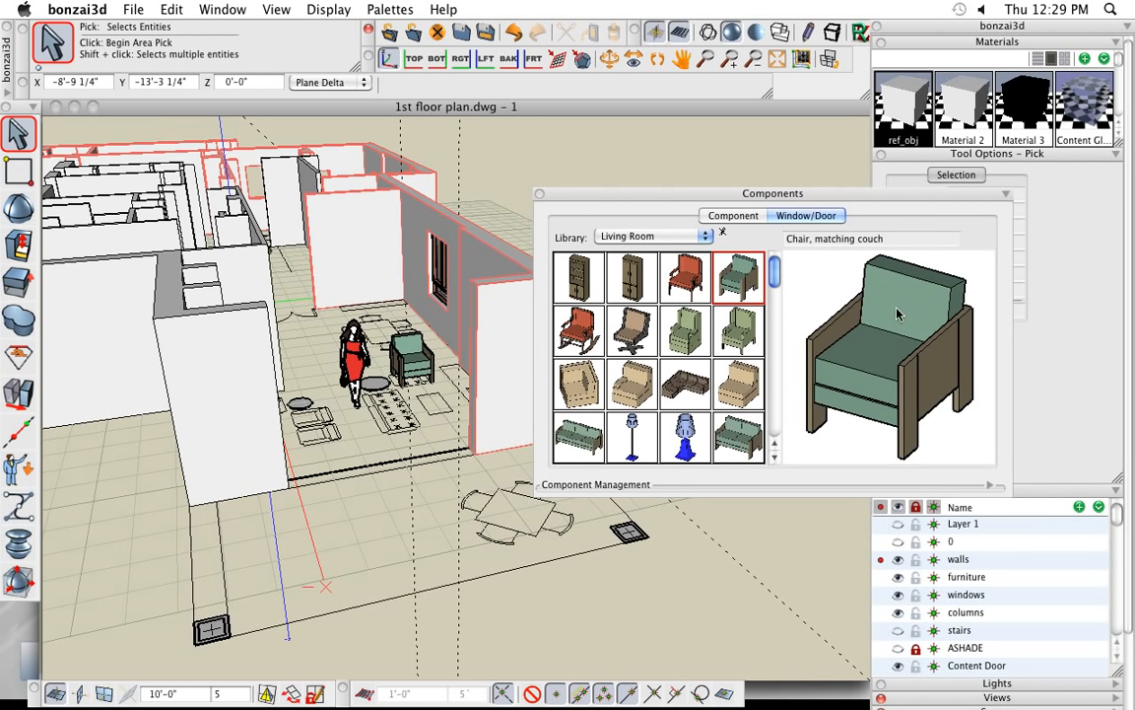
click(989, 485)
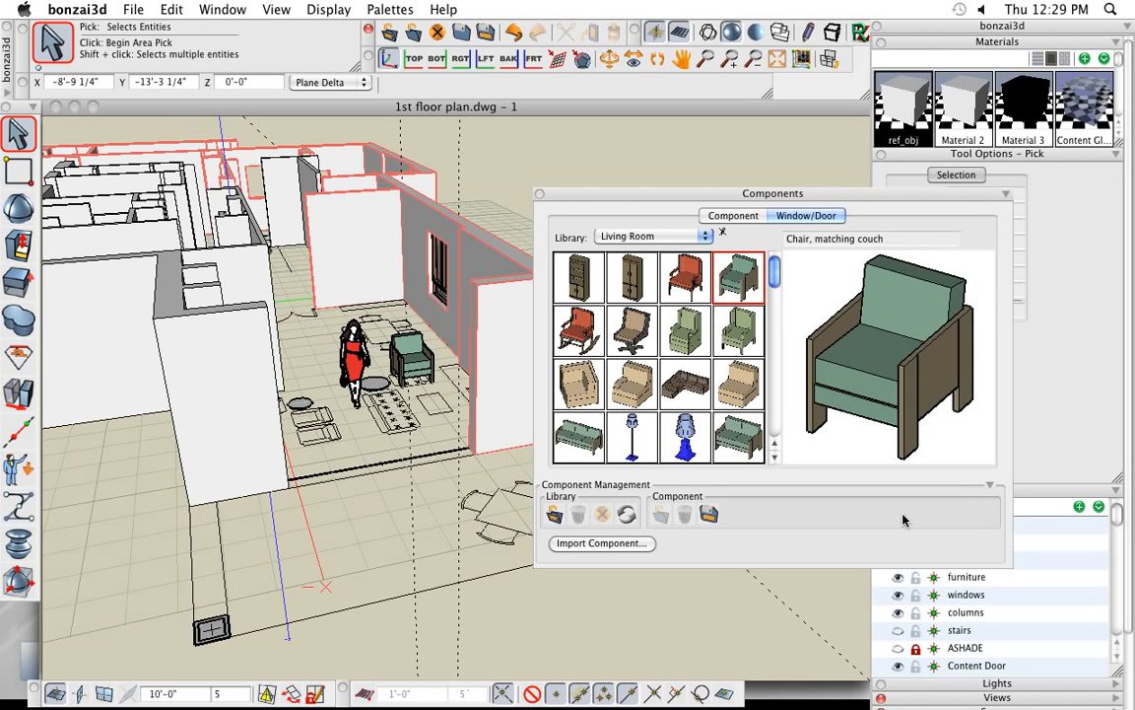
click(603, 544)
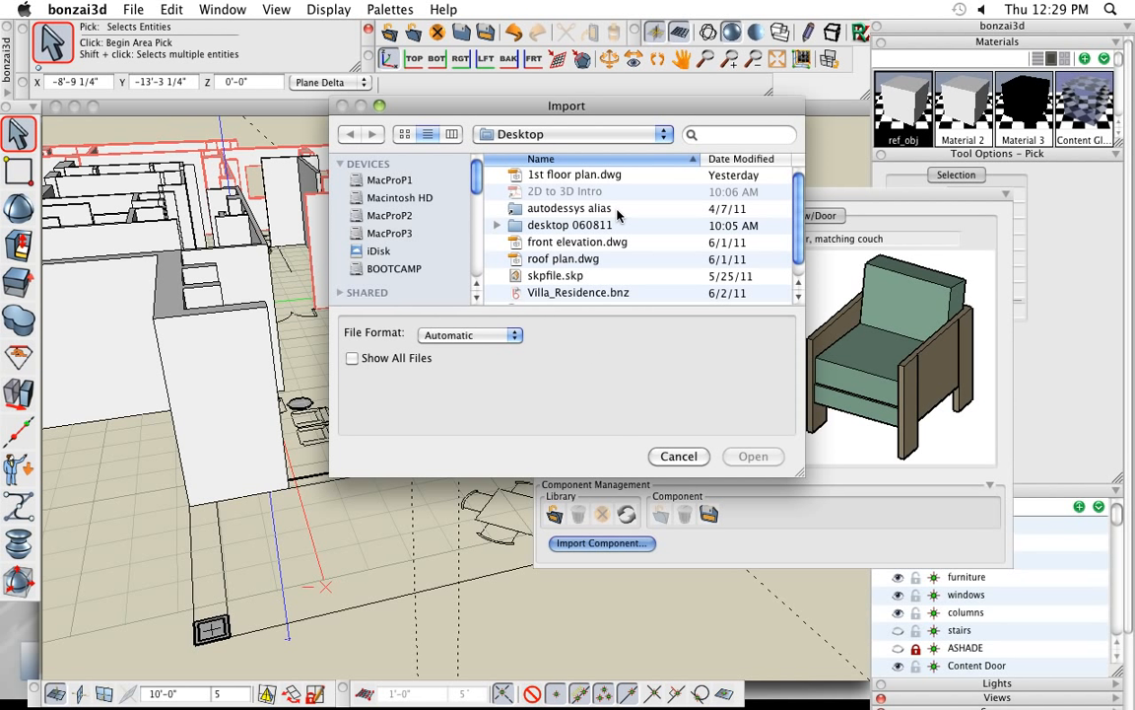
scroll(594, 247, down, 1)
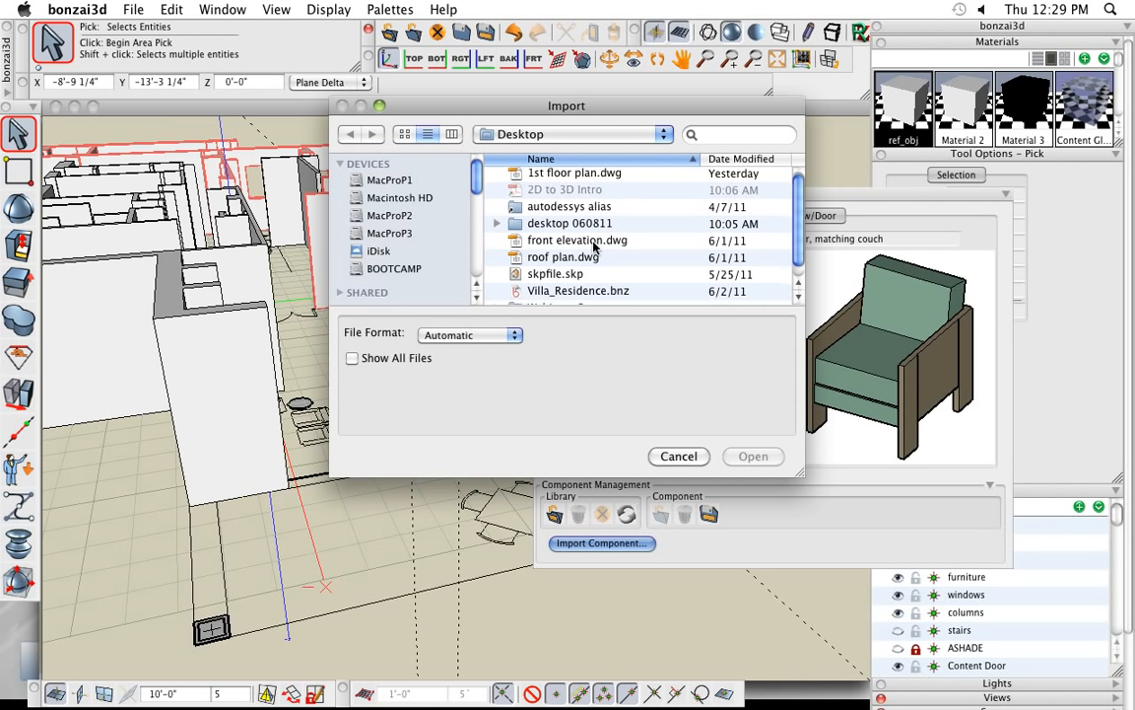
click(507, 337)
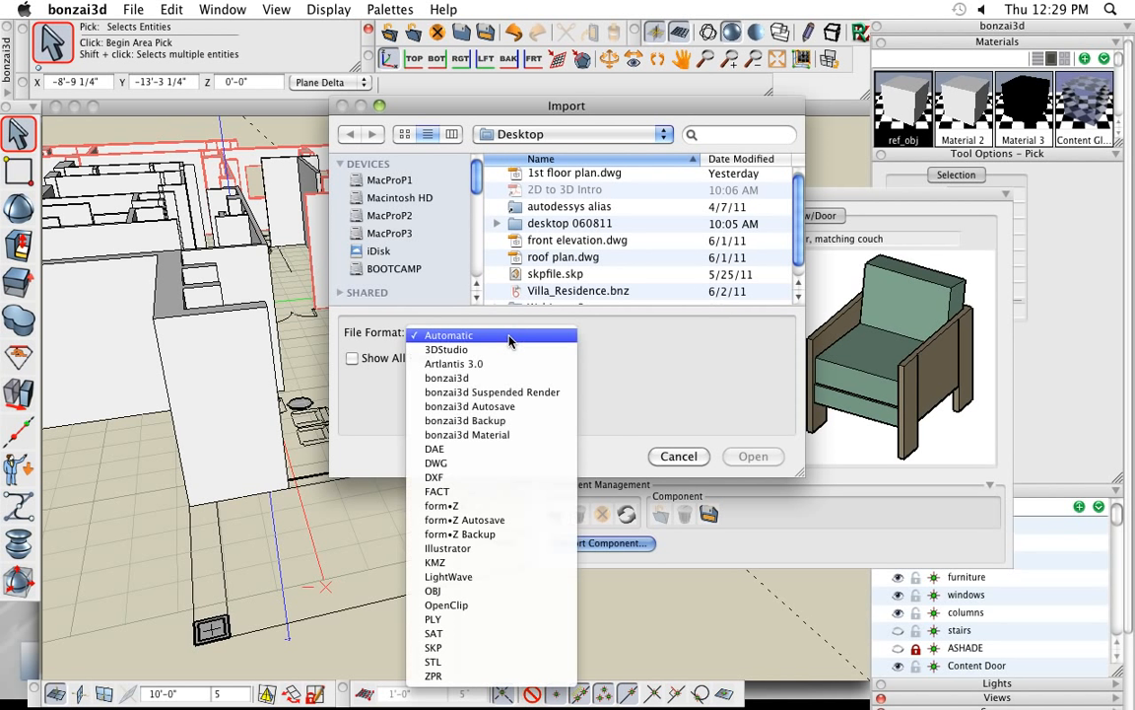
click(531, 290)
click(571, 276)
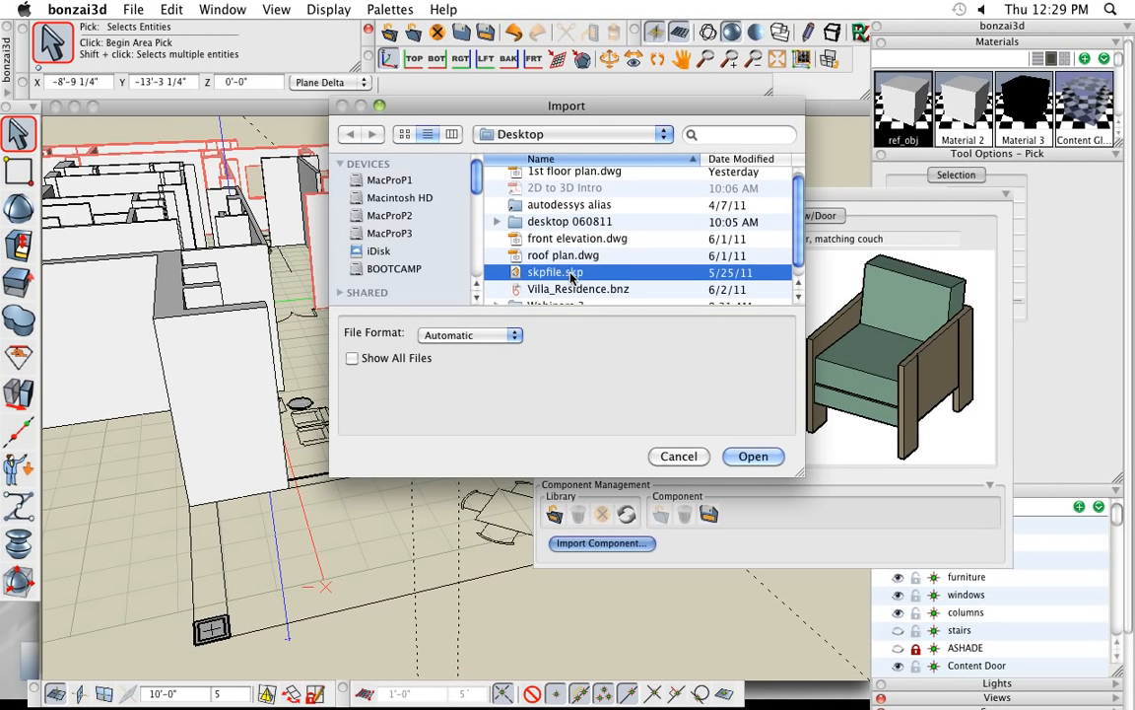
click(738, 456)
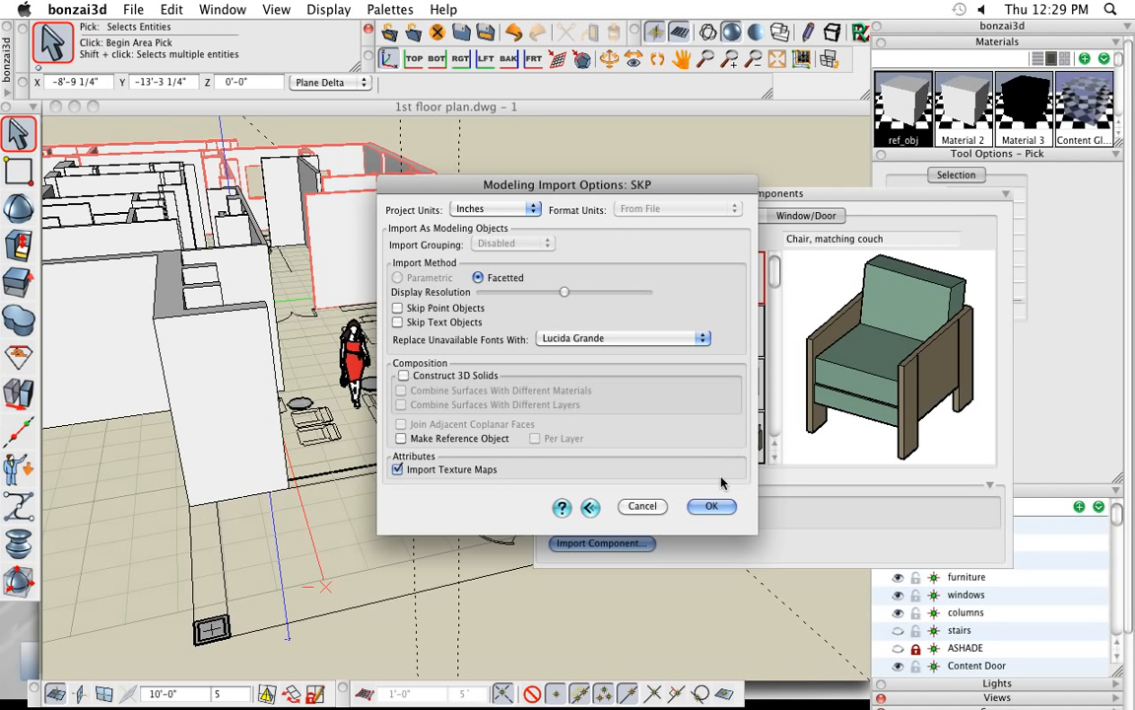
click(714, 506)
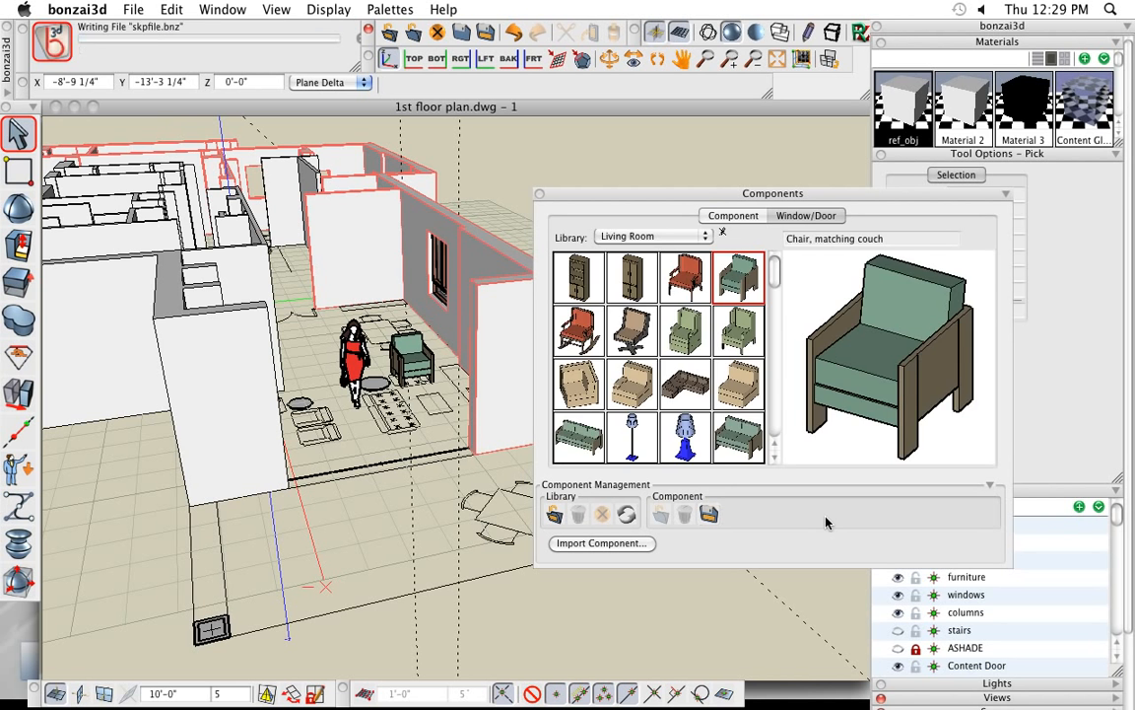
- Place the skpfile table-and-chairs component on its plan outline outside the living room, rotating it to match the drawn table
mouse_move(20, 469)
click(76, 450)
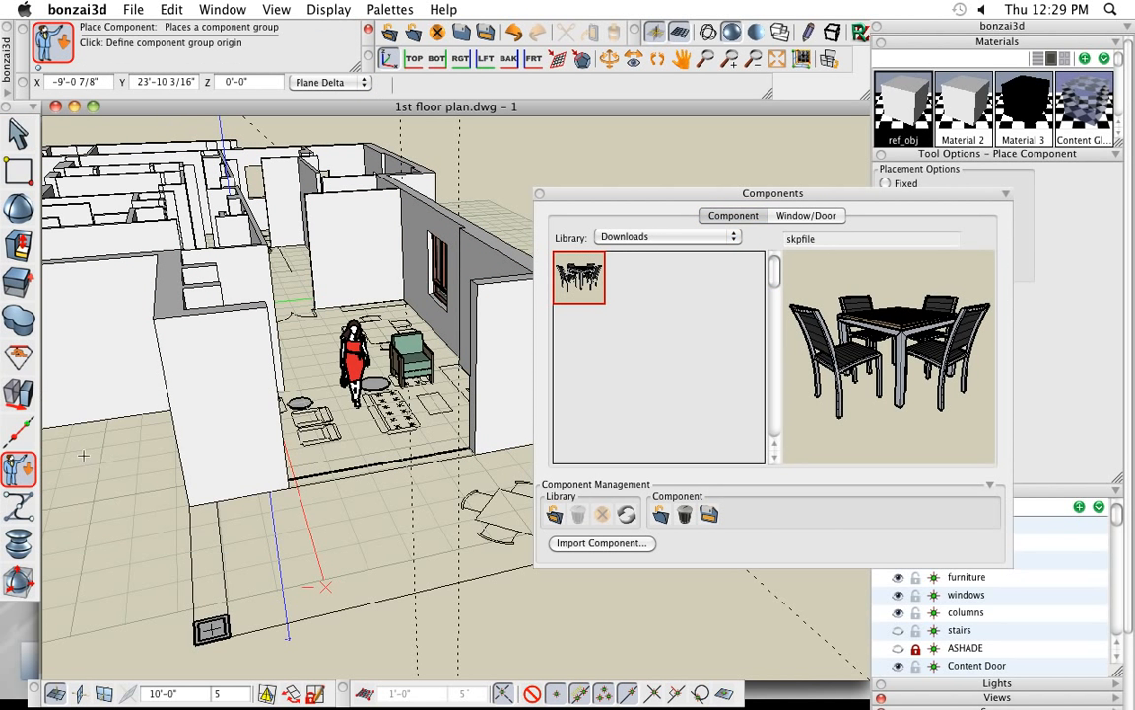
mouse_move(425, 503)
middle_down()
mouse_move(405, 499)
mouse_move(421, 503)
middle_up()
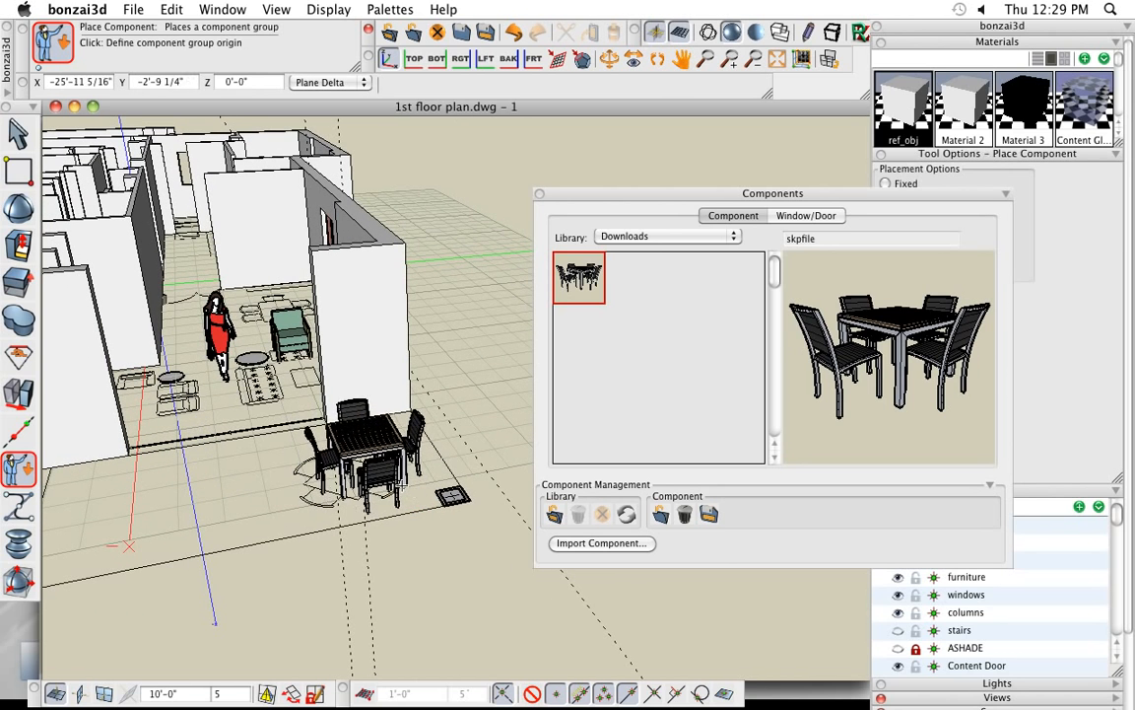
click(304, 507)
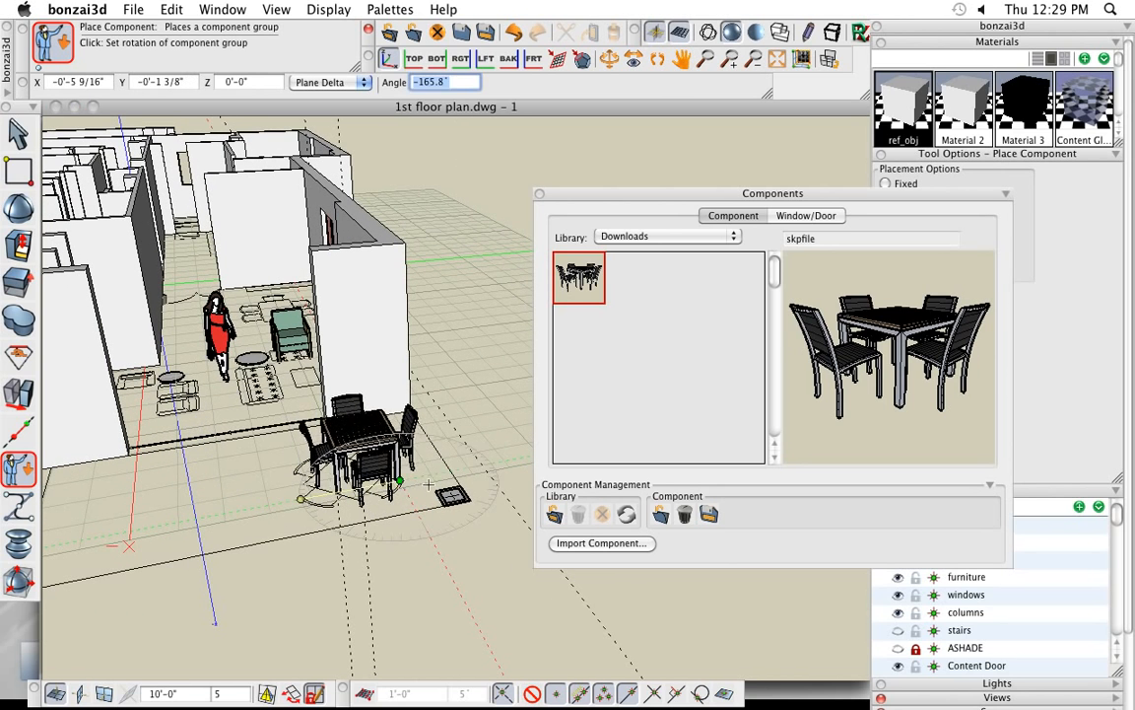
click(329, 442)
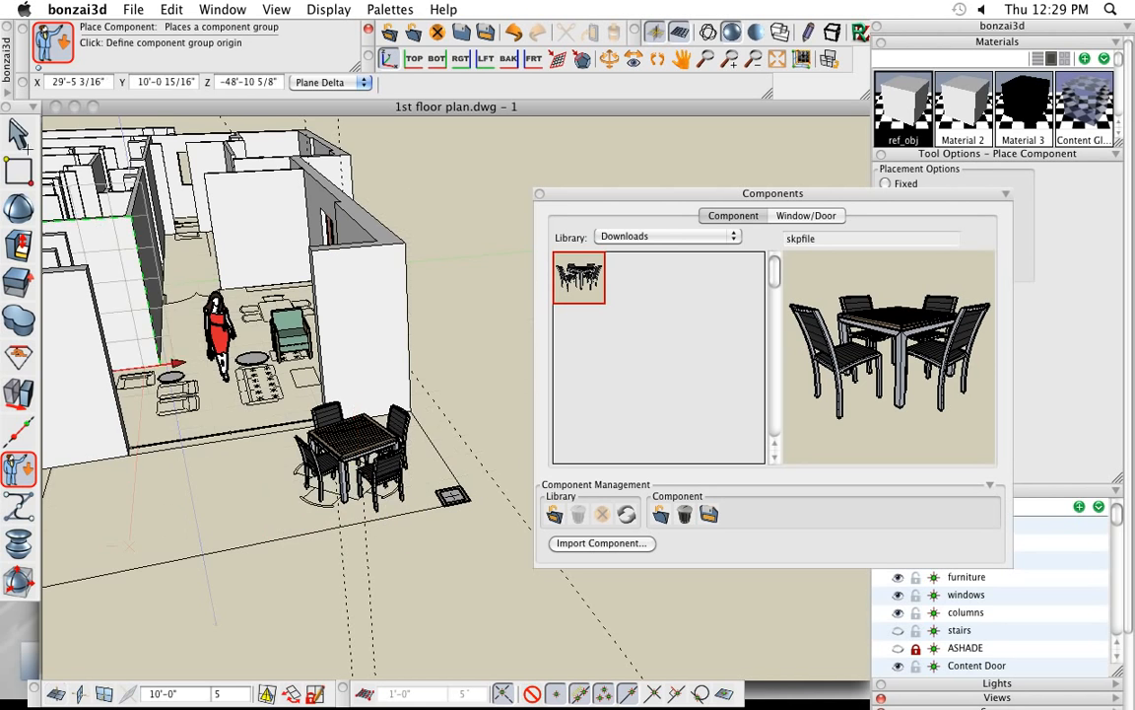
key(space)
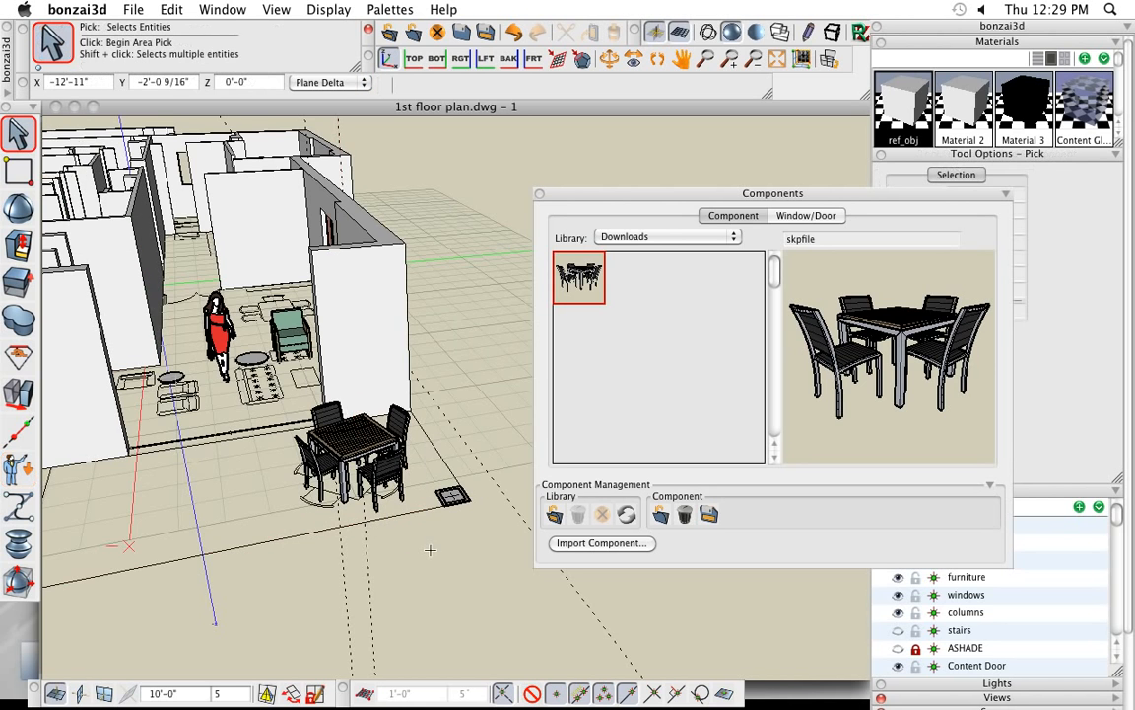
- Close the Components palette and make the stairs layer visible
scroll(430, 550, down, 3)
middle_drag(264, 493, 384, 594)
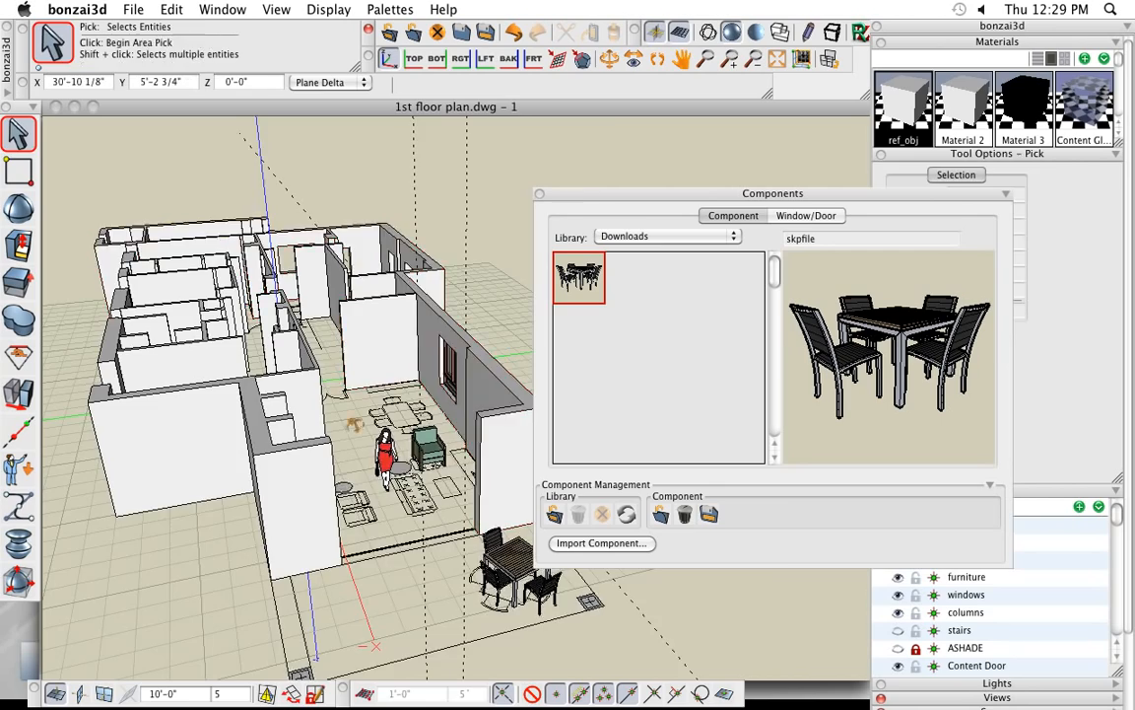
shift+middle_drag(355, 424, 419, 469)
middle_drag(243, 361, 369, 460)
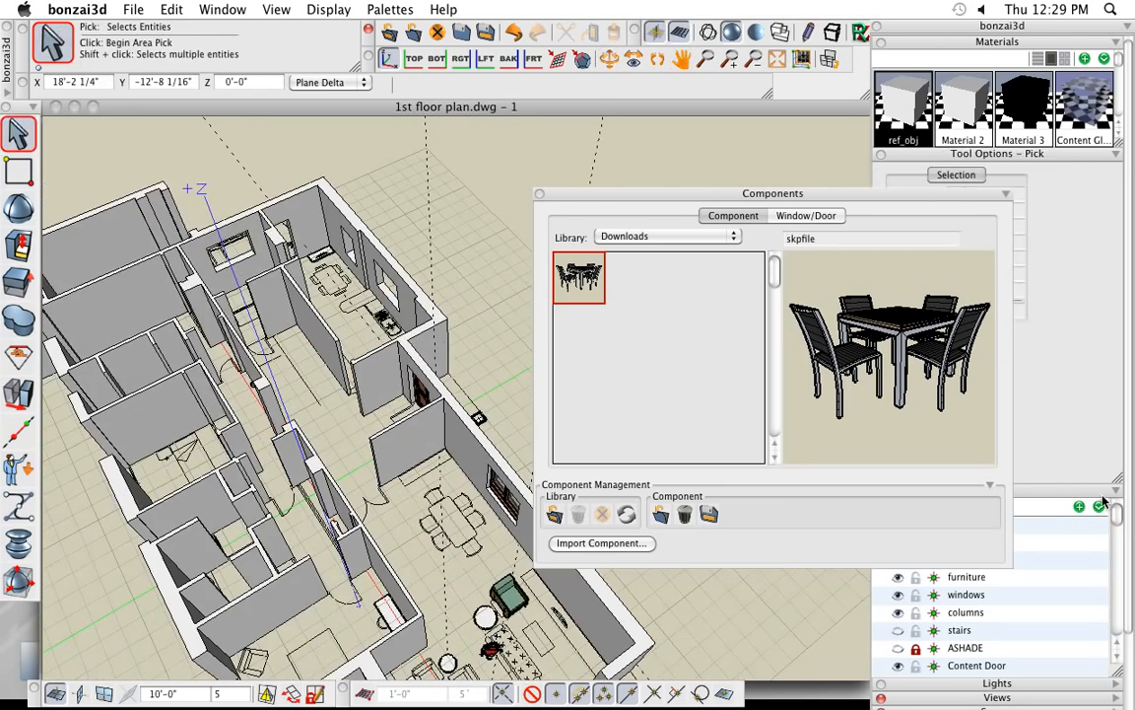
click(540, 196)
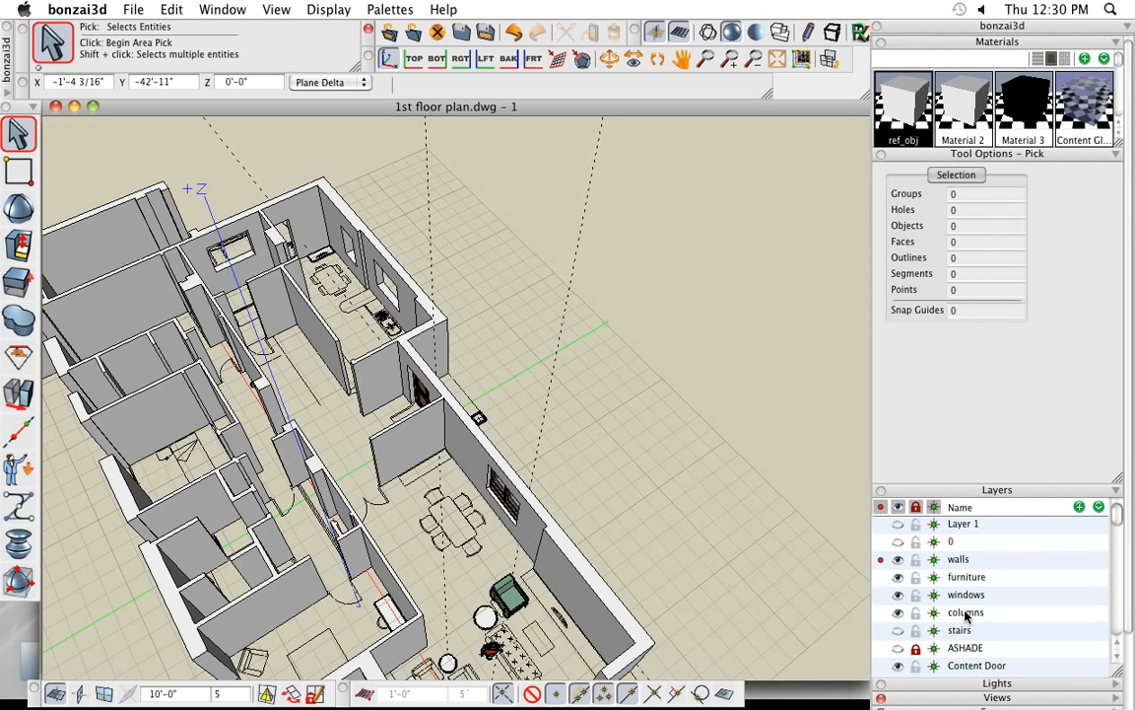
click(898, 630)
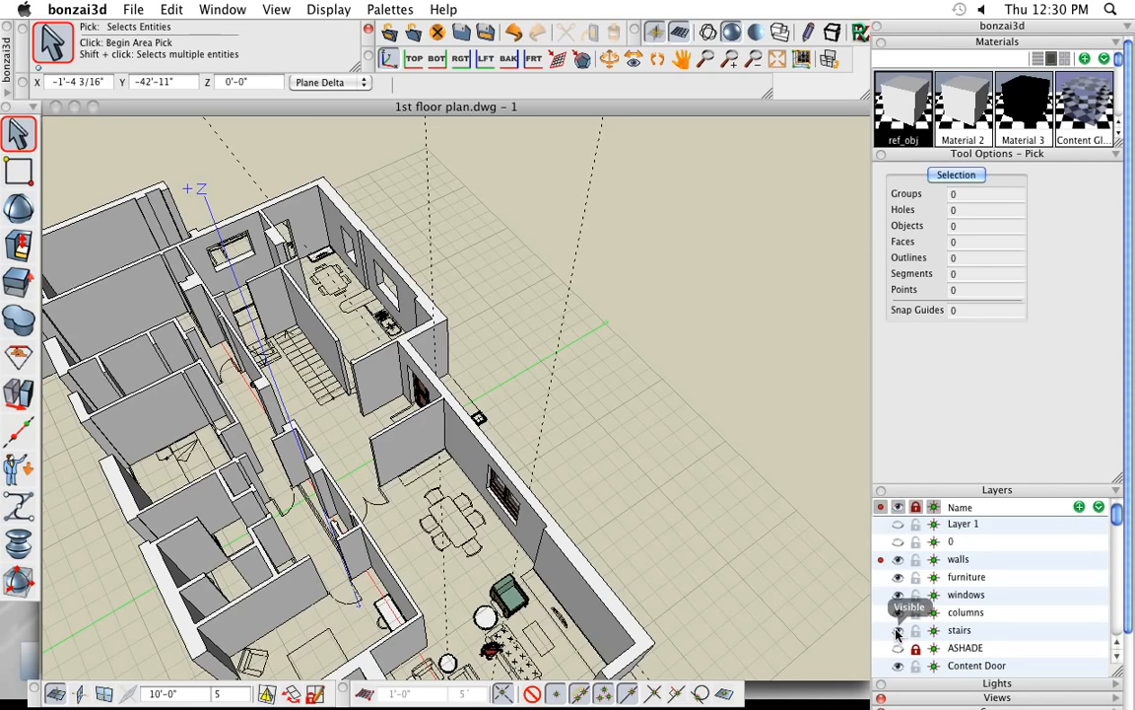
- Create a center-aligned stair from the plan's stair path line with Stair from Path, 4'-0" wide and 12'-0" in total height
scroll(302, 424, up, 5)
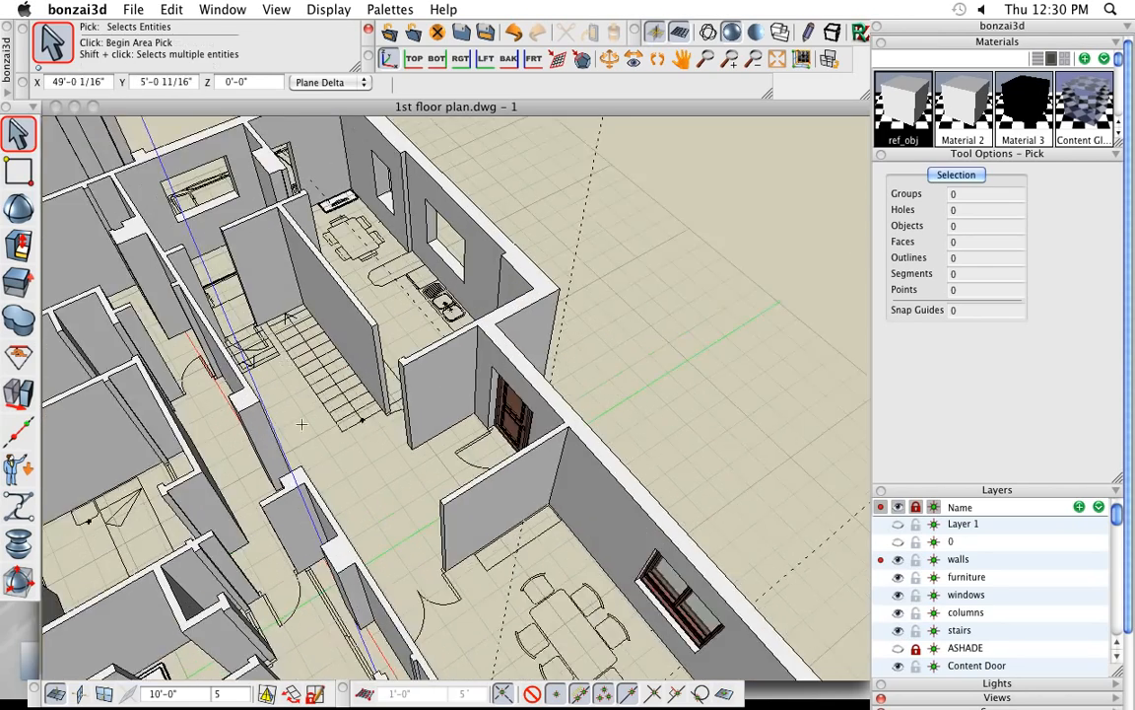
middle_drag(302, 424, 385, 462)
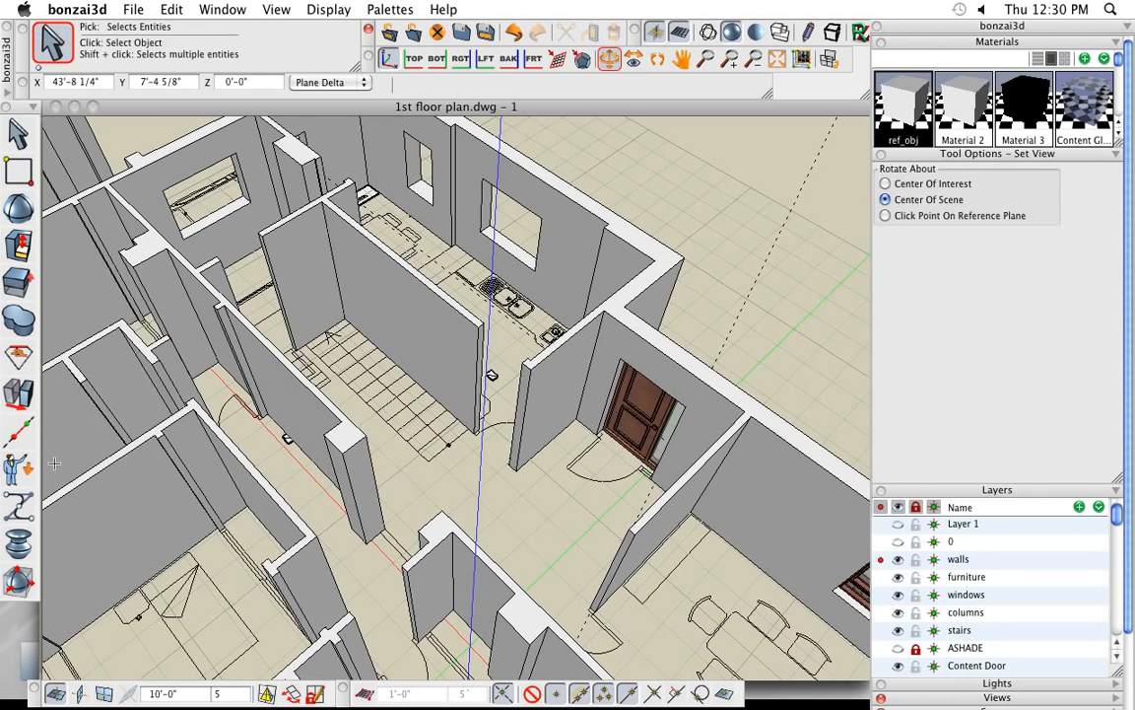
click(15, 456)
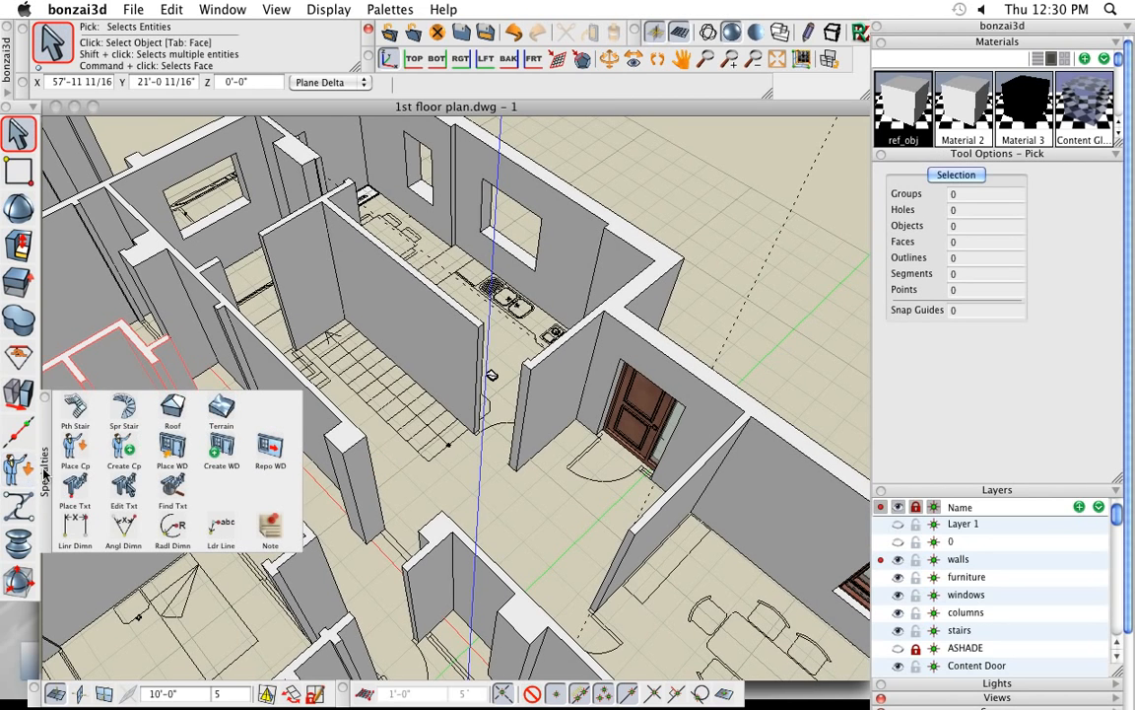
click(75, 407)
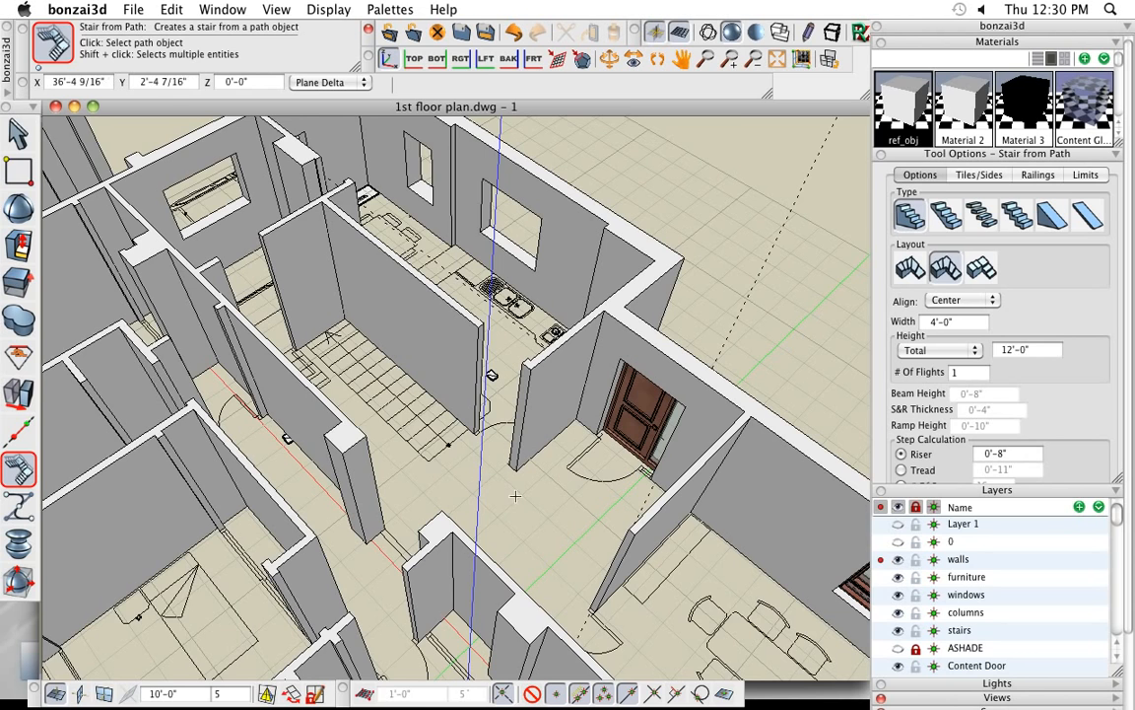
scroll(520, 496, up, 2)
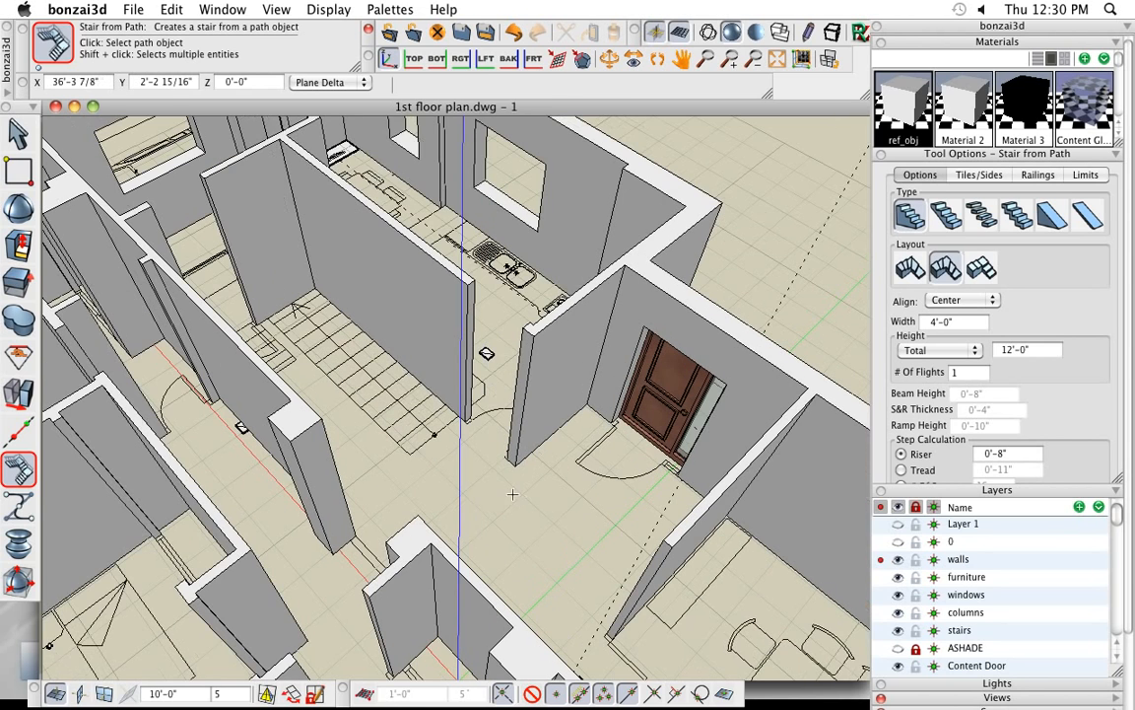
scroll(502, 490, down, 1)
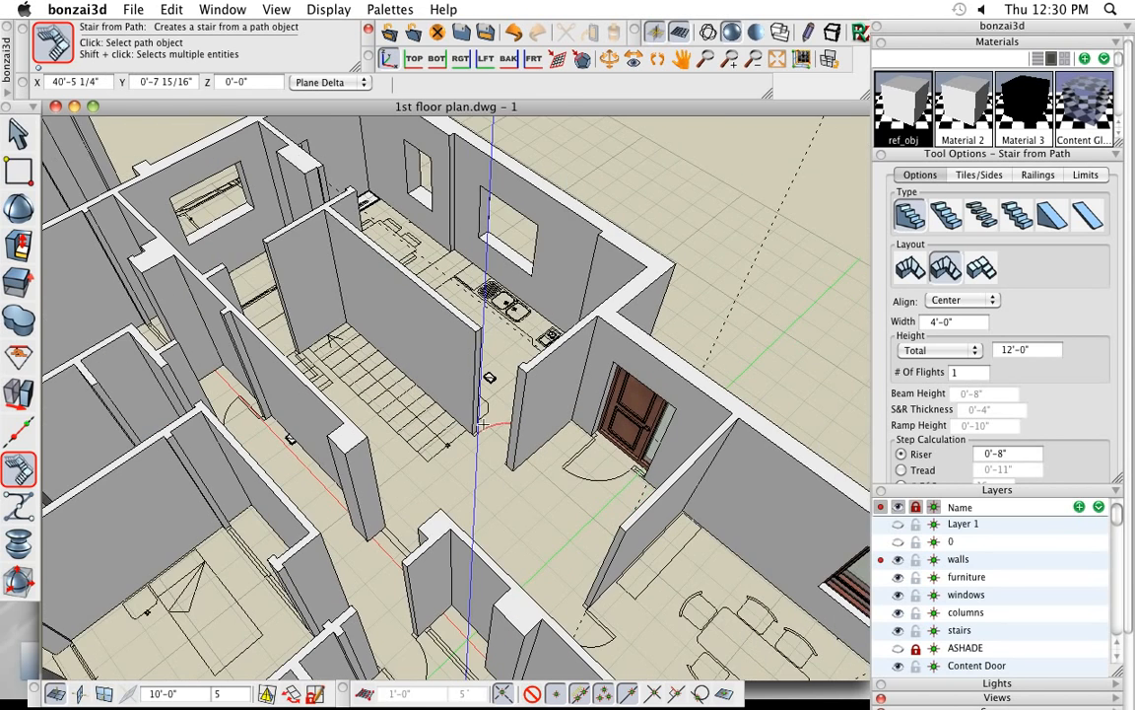
click(375, 377)
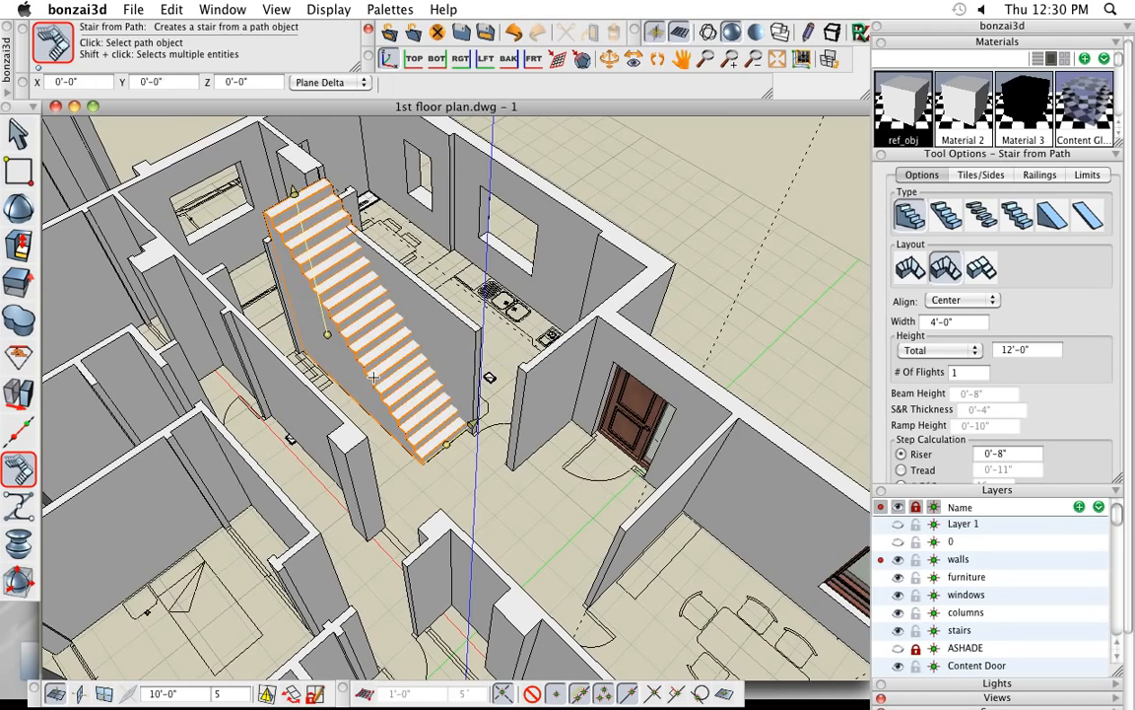
- Lower the stair's total height to 10'-0" to match the wall top and narrow its width to 3'-4 9/16" to clear the adjacent wall
middle_drag(373, 397, 383, 424)
scroll(347, 377, up, 2)
scroll(357, 366, up, 1)
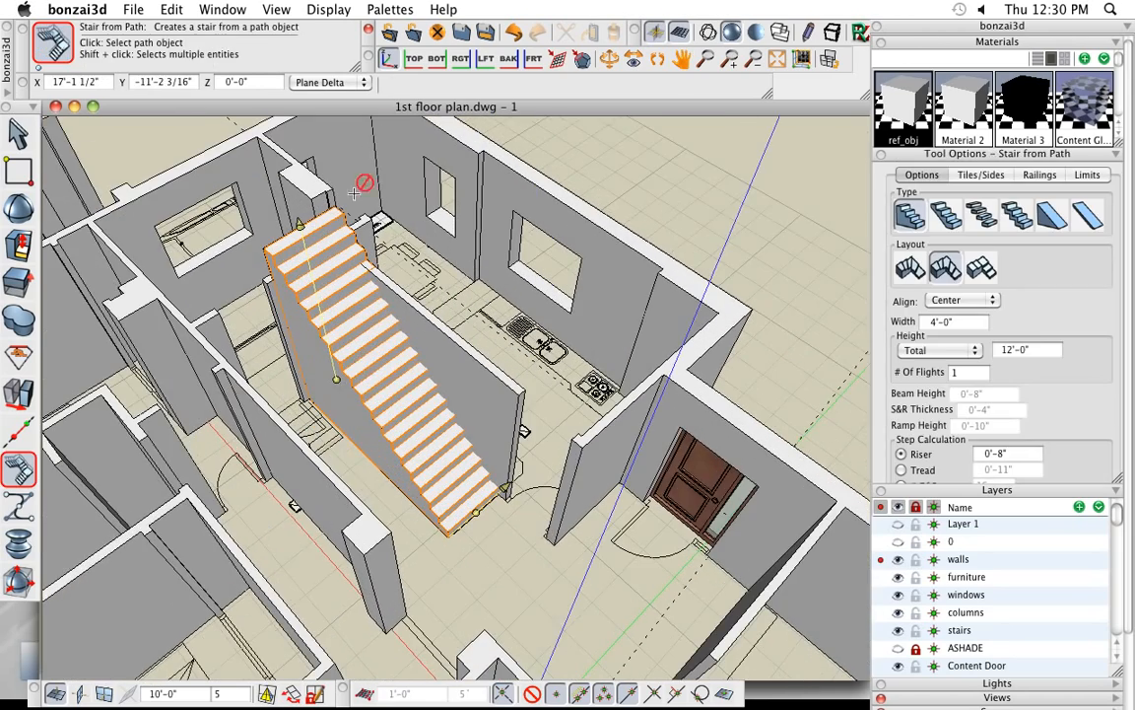
click(315, 206)
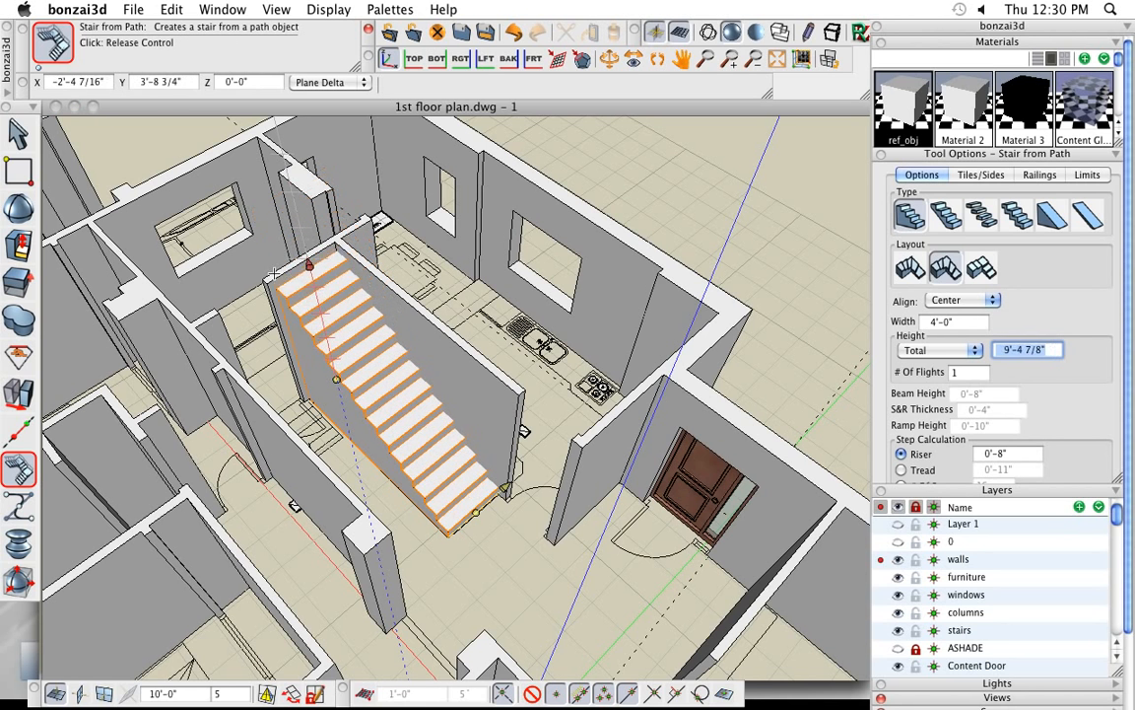
click(267, 284)
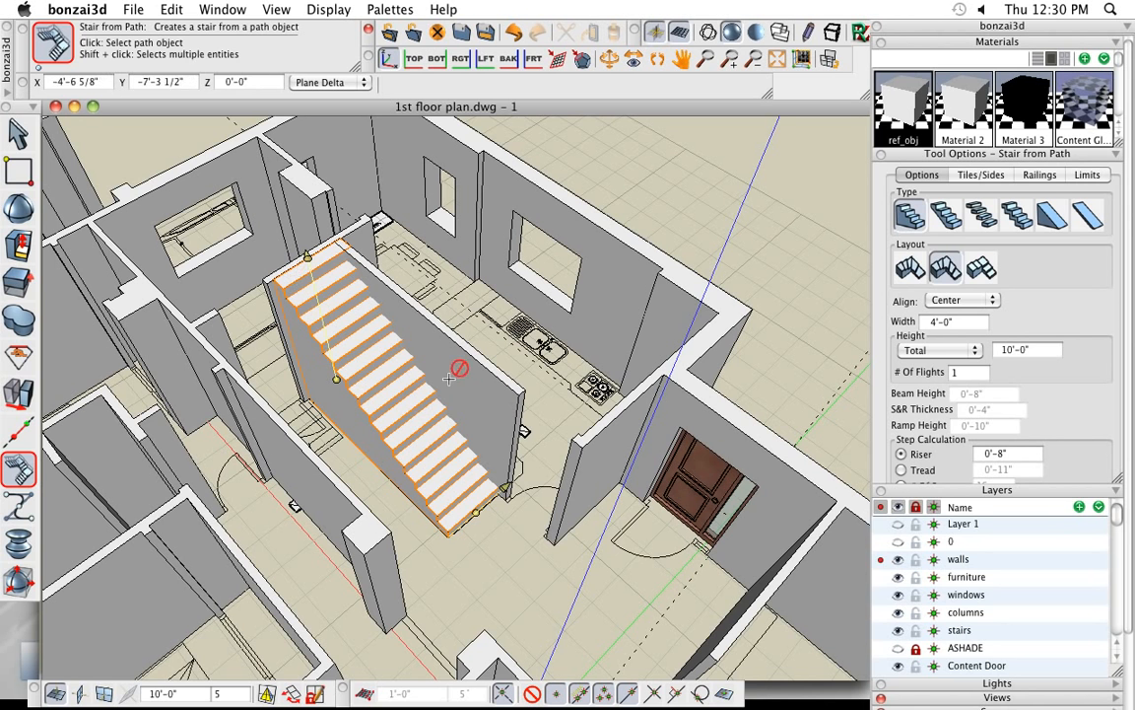
click(507, 487)
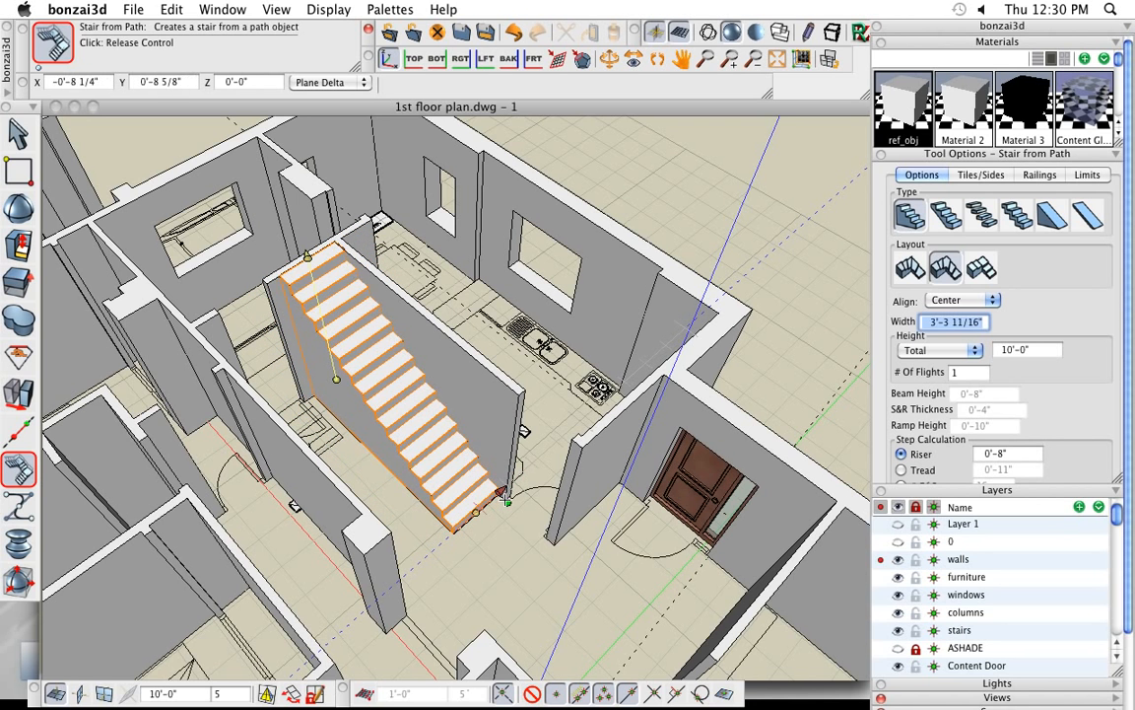
click(478, 511)
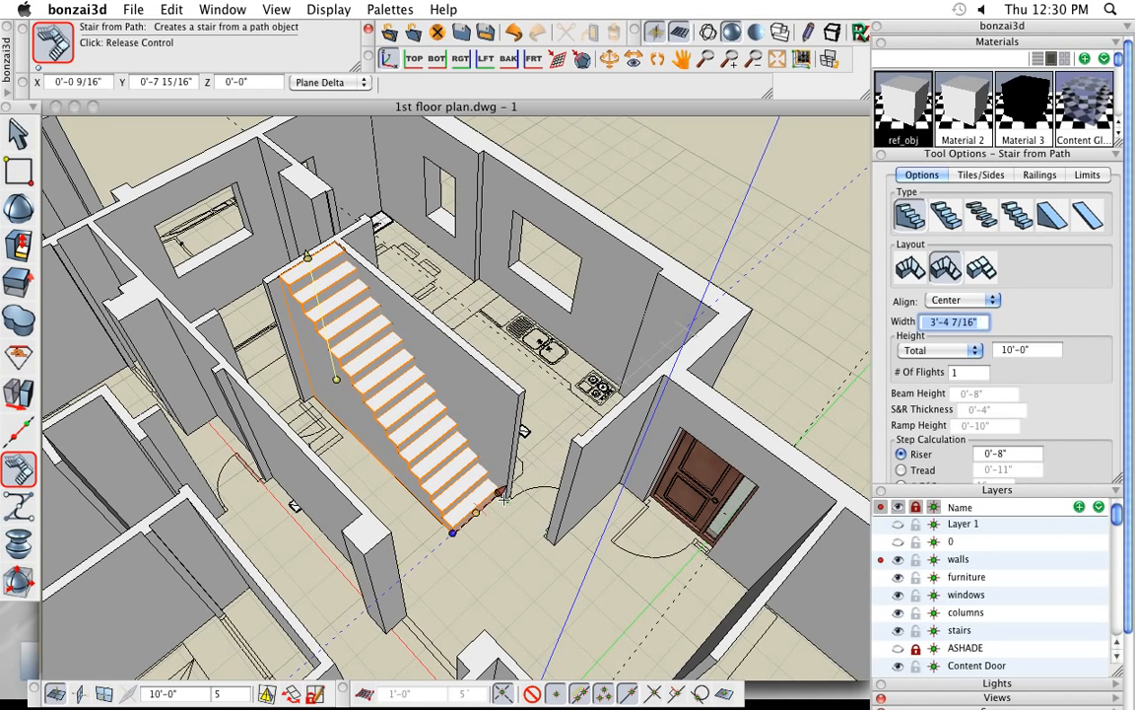
key(Tab)
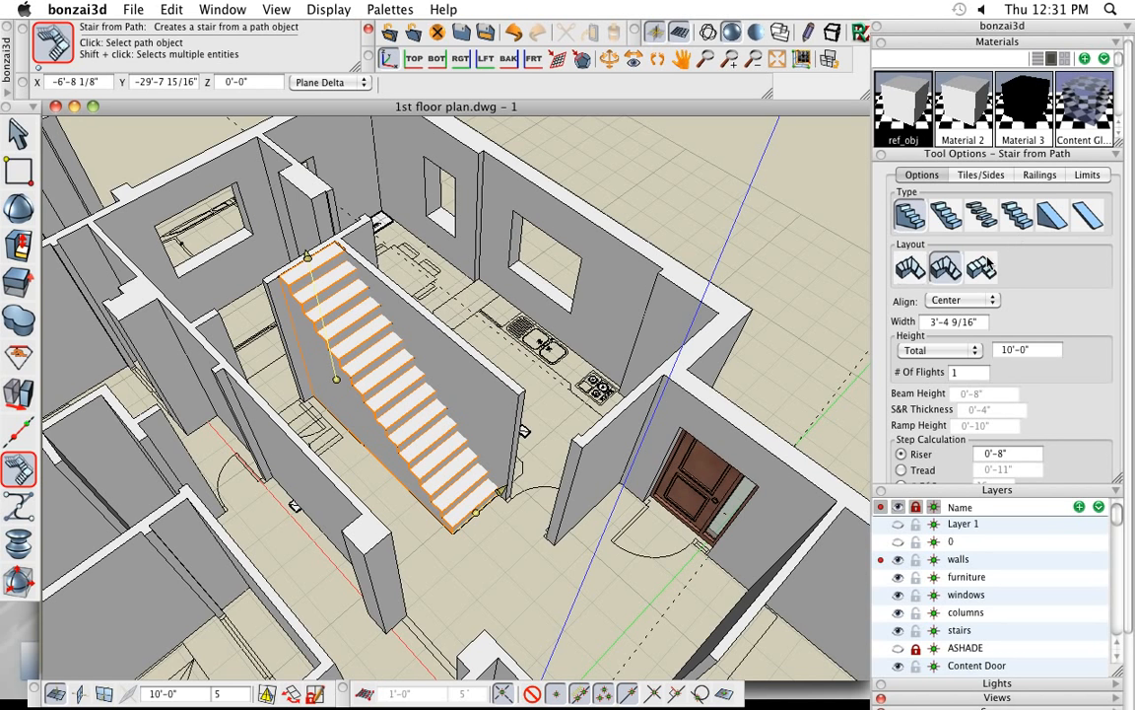
- Change the stair to the beam type with a 0'-8" beam height and add railings along both sides
click(1039, 350)
double_click(1039, 351)
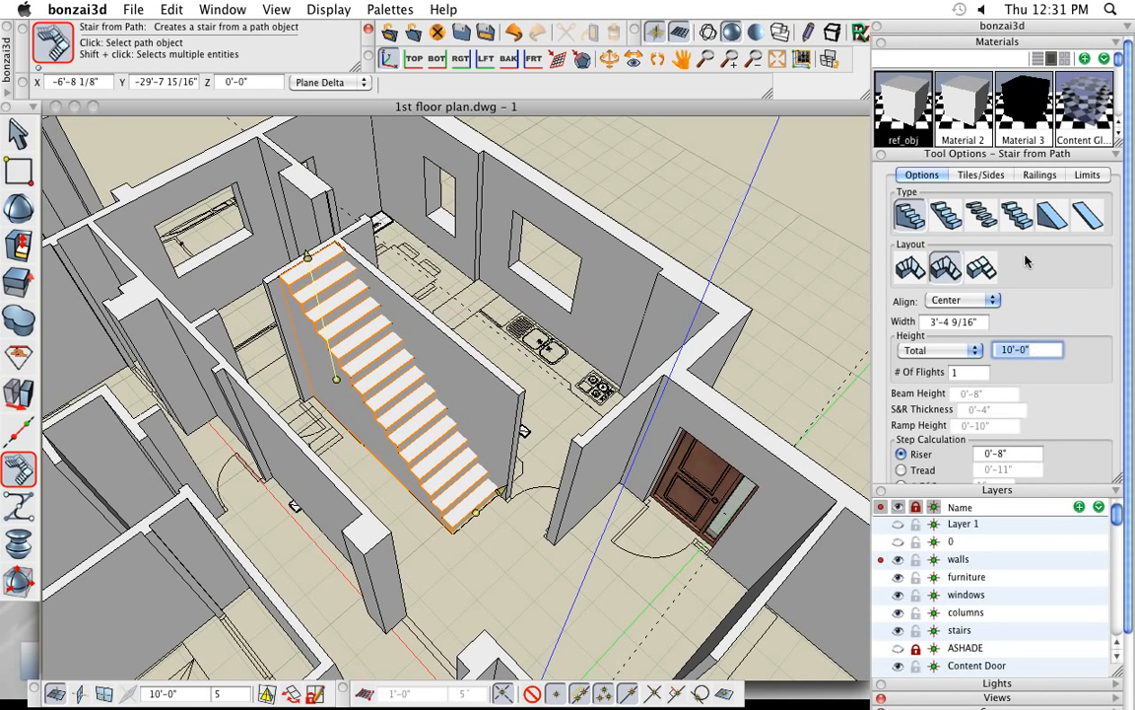
click(946, 215)
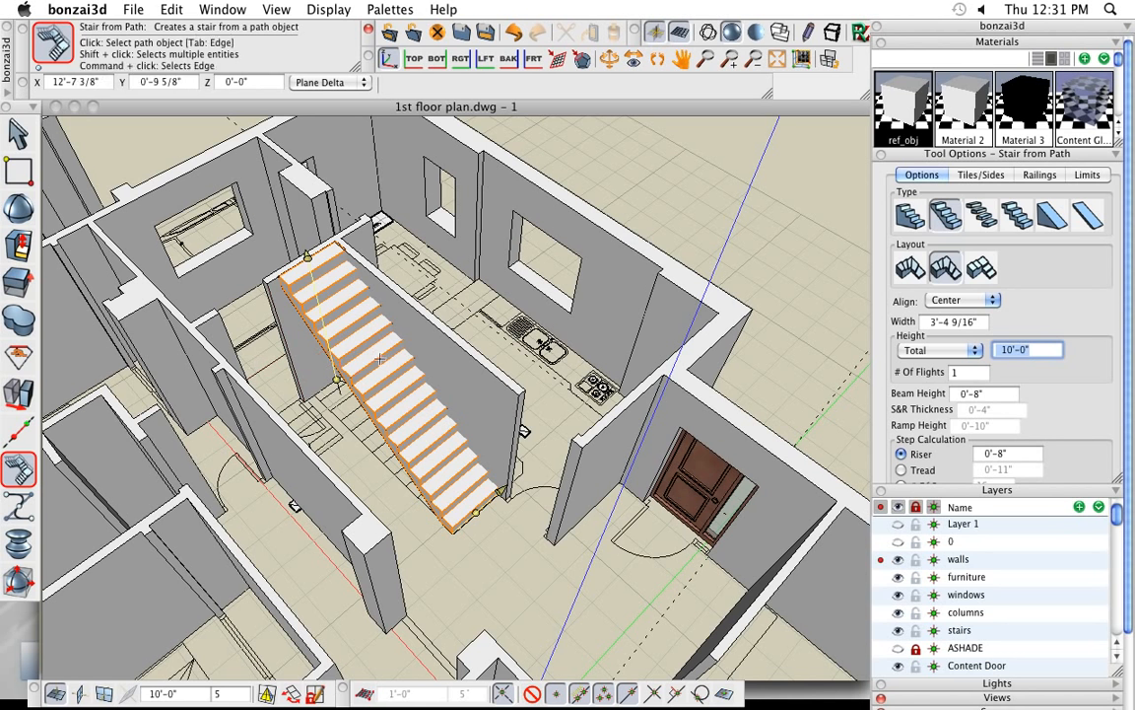
click(1039, 175)
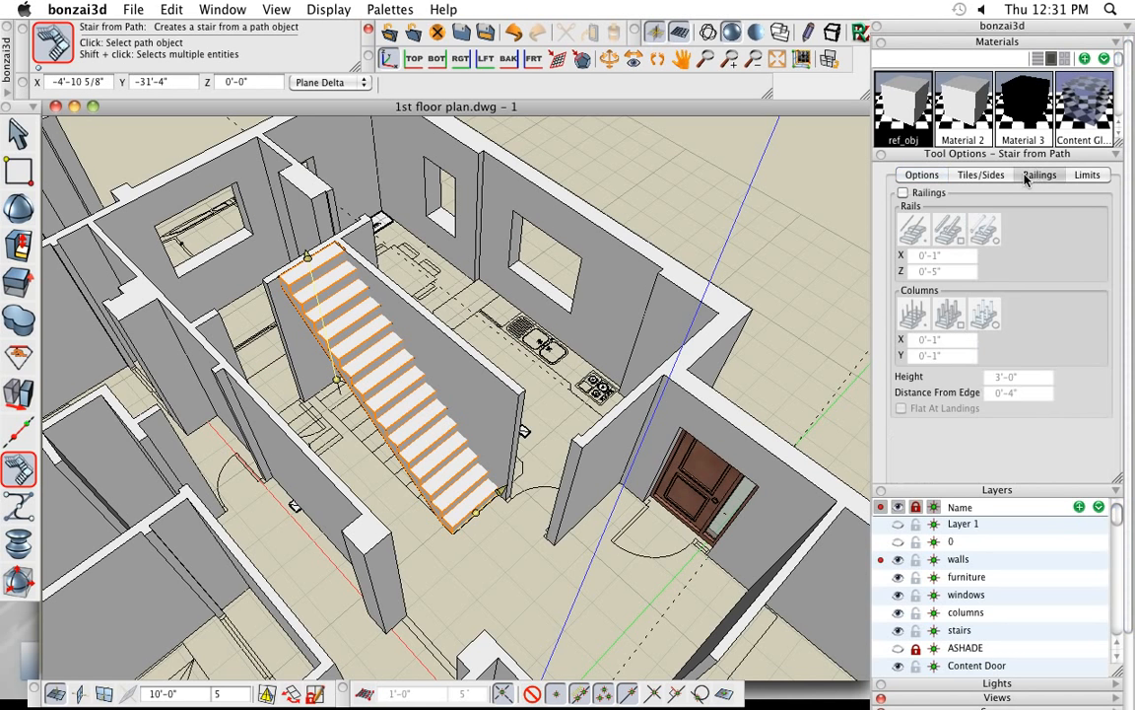
click(927, 194)
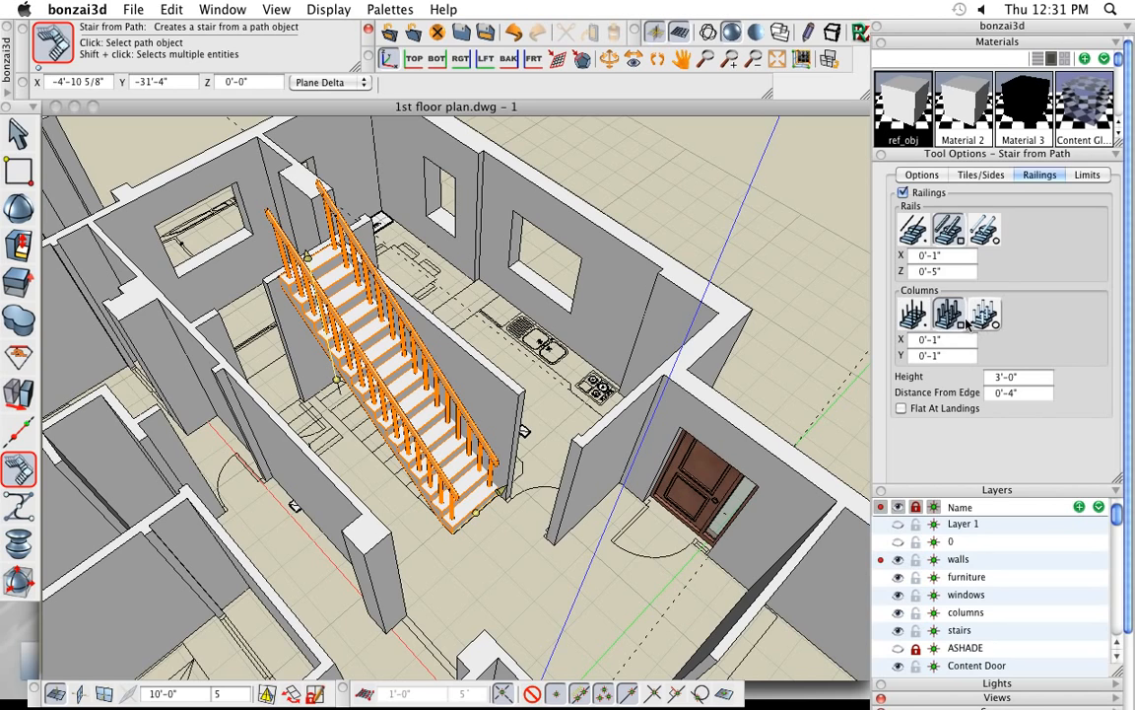
- Set the stair's total height to 10'-8"
middle_drag(281, 441, 397, 451)
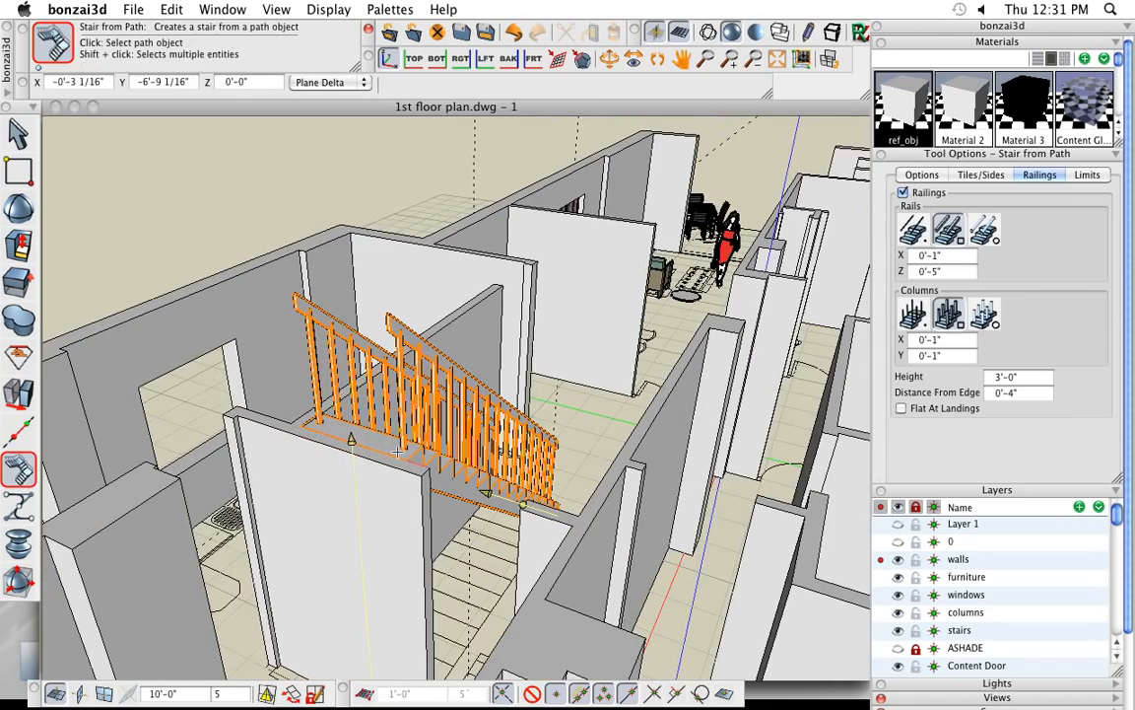
middle_drag(358, 407, 331, 400)
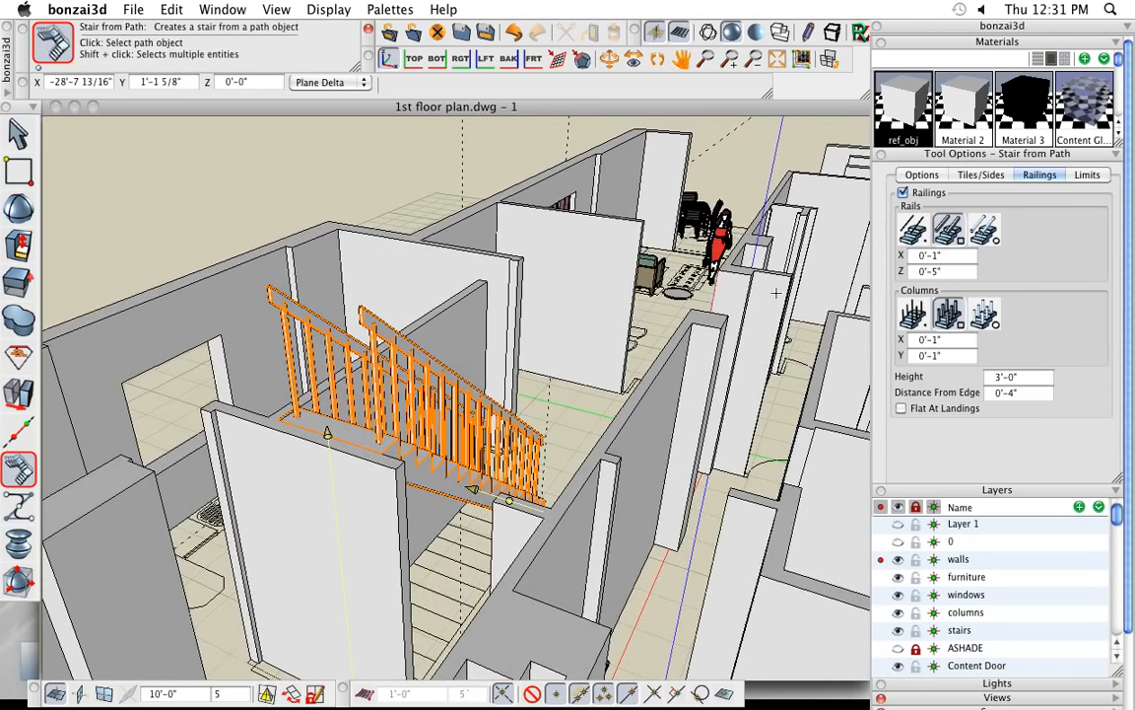
click(913, 175)
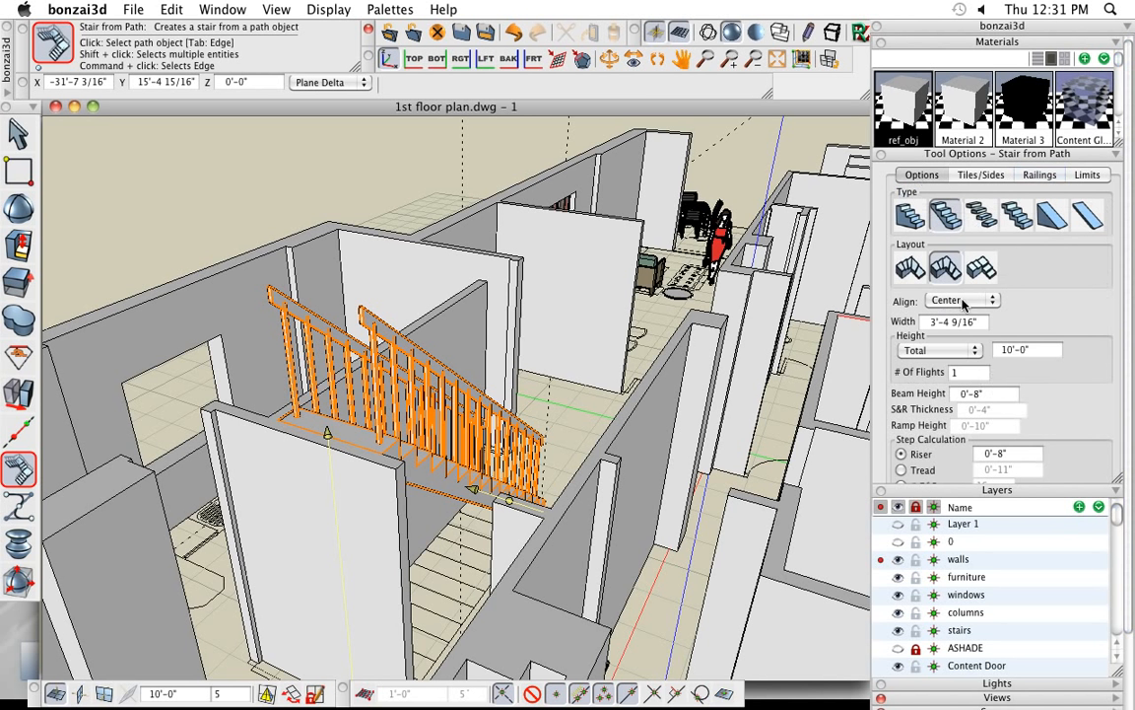
click(1044, 352)
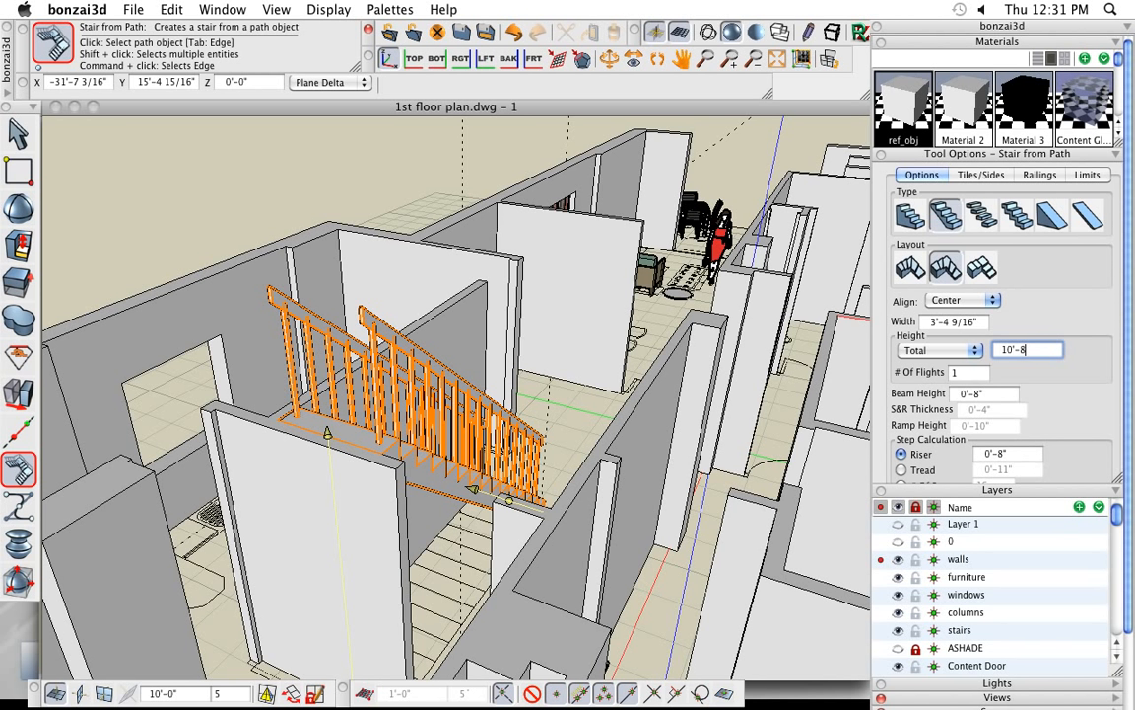
key(Return)
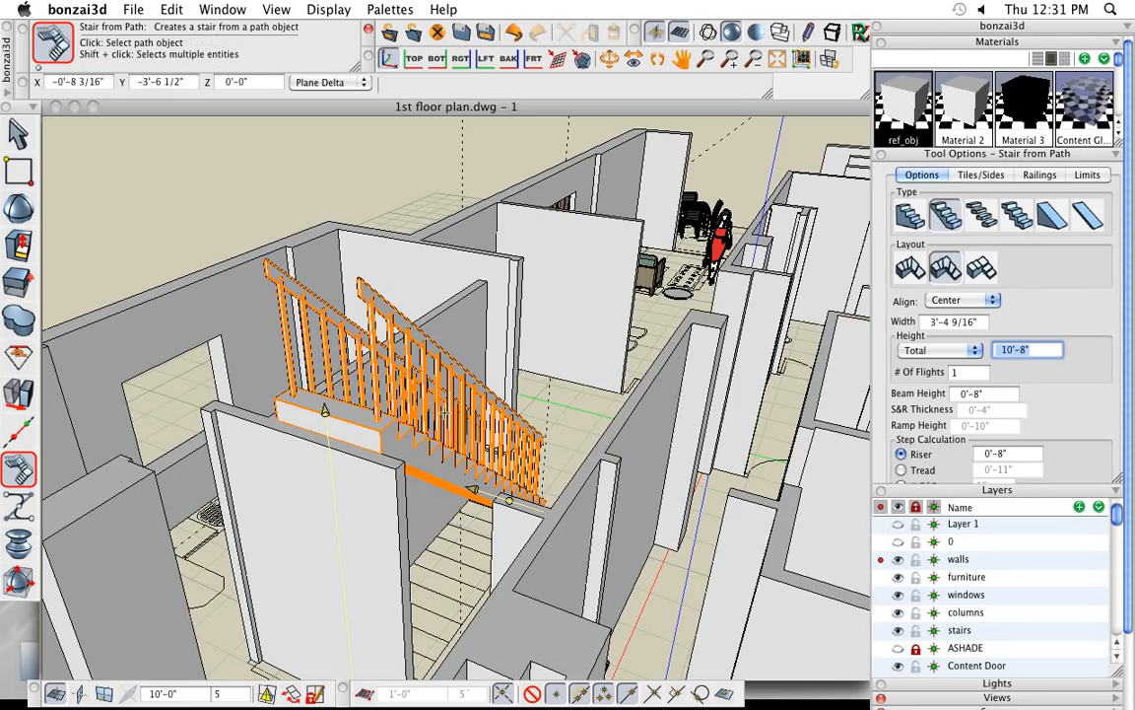
- Extrude the end face of the stair's top landing outward by 3'-0", perpendicular to the surface
scroll(315, 399, down, 5)
mouse_move(458, 502)
middle_down()
mouse_move(495, 520)
mouse_move(473, 517)
middle_up()
click(20, 135)
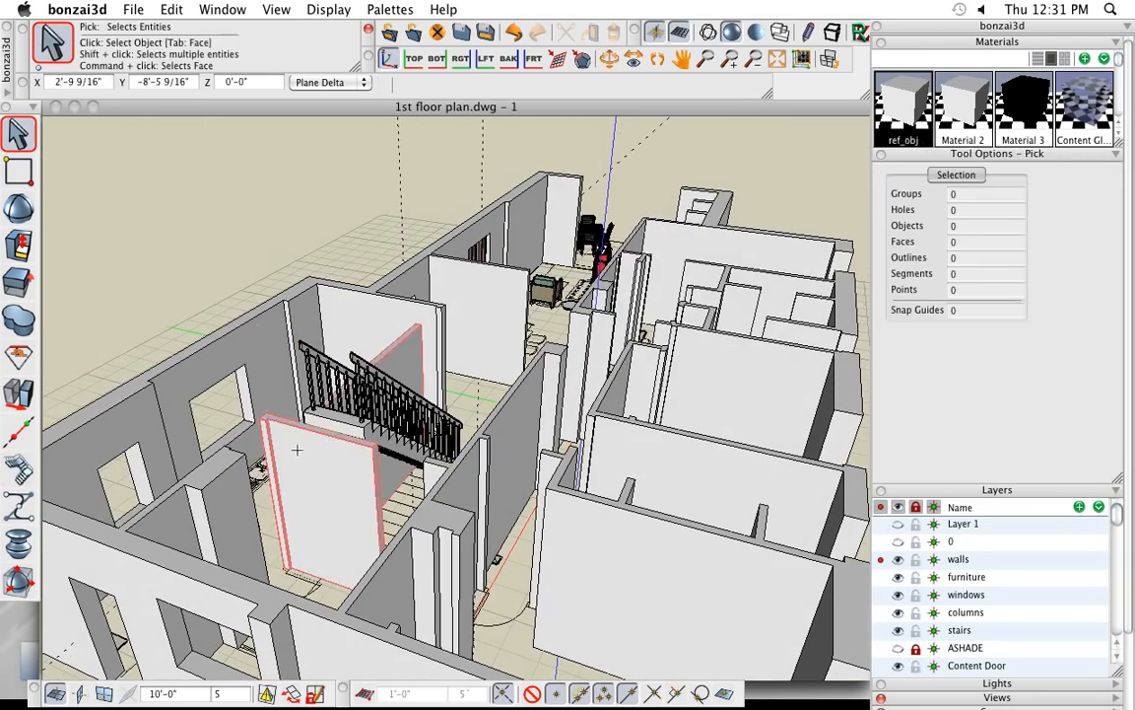
scroll(295, 449, up, 5)
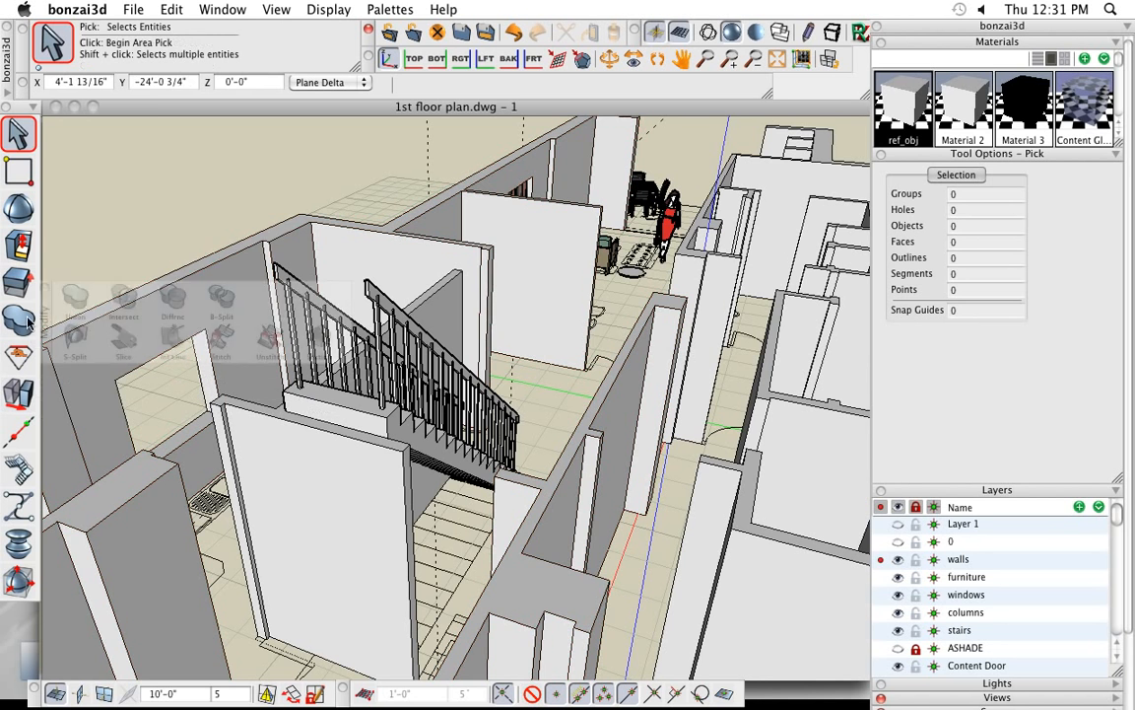
mouse_move(24, 248)
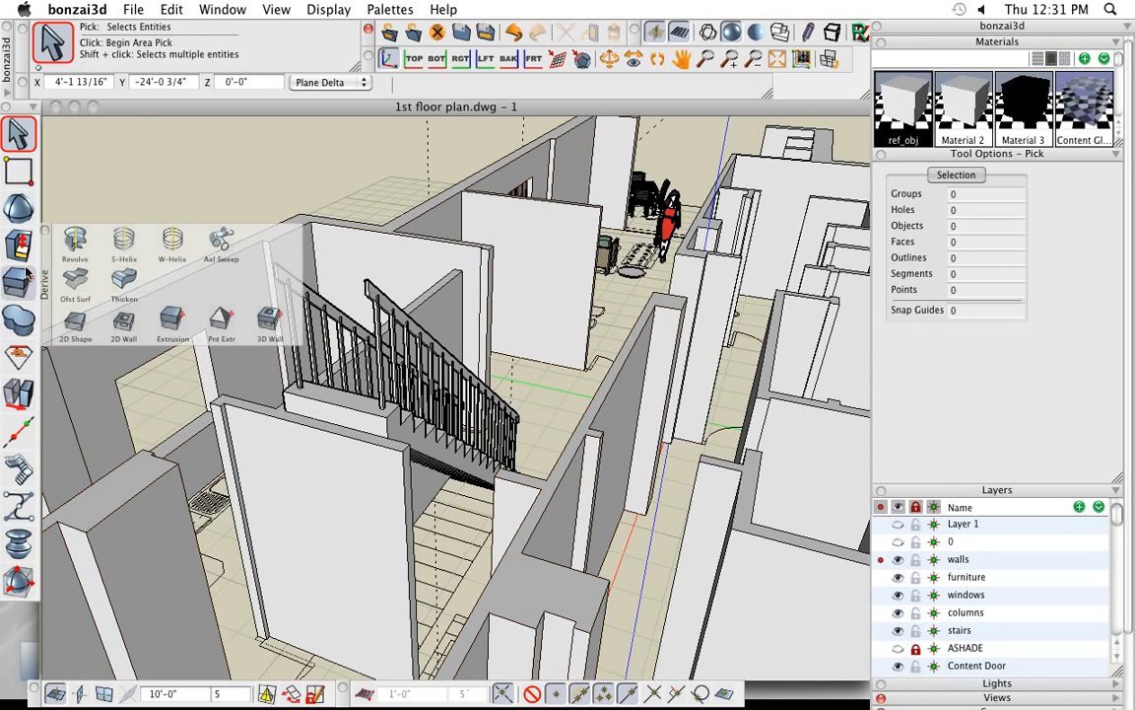
click(171, 322)
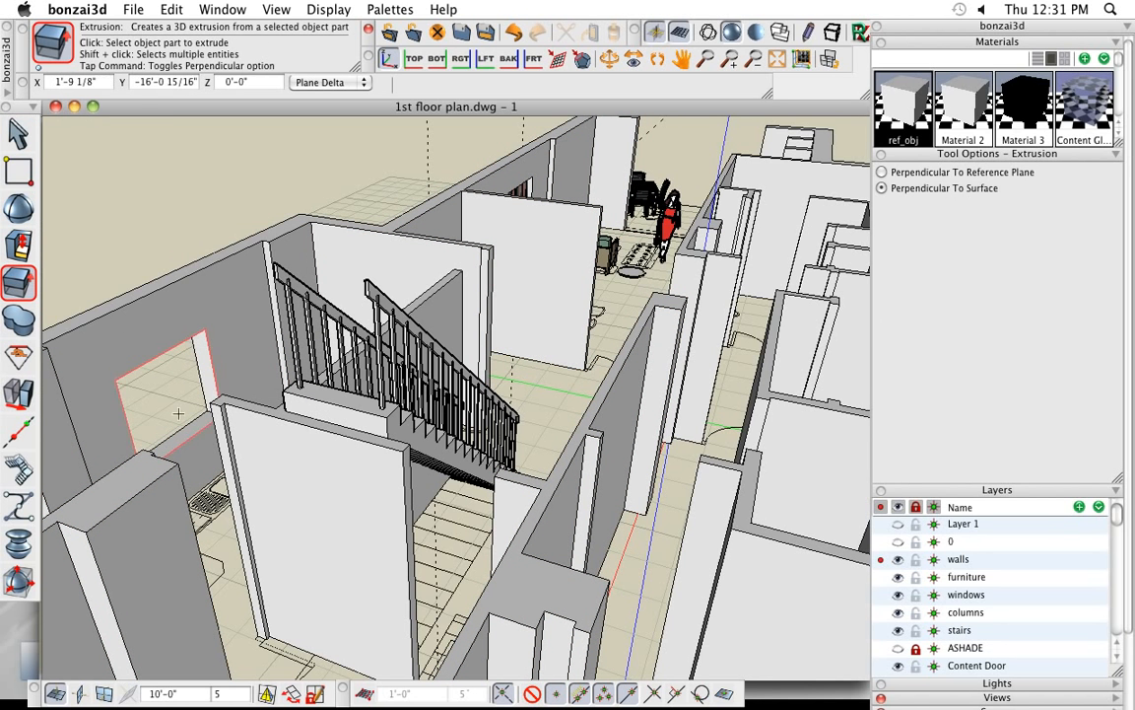
click(348, 416)
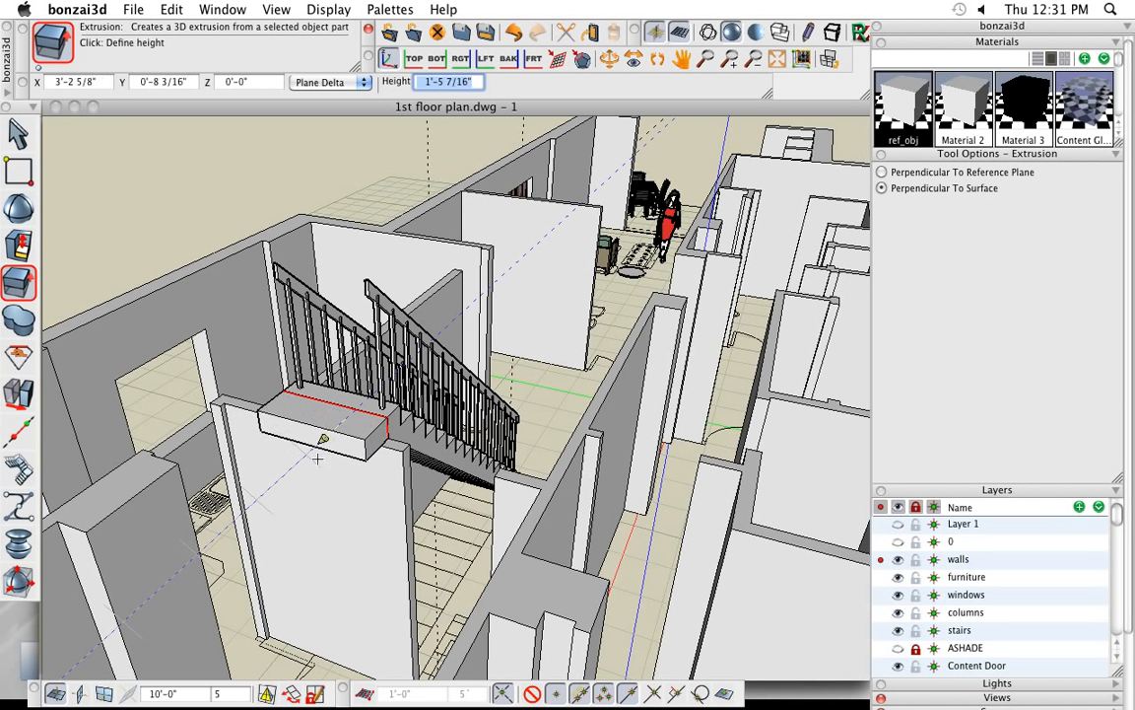
text(3')
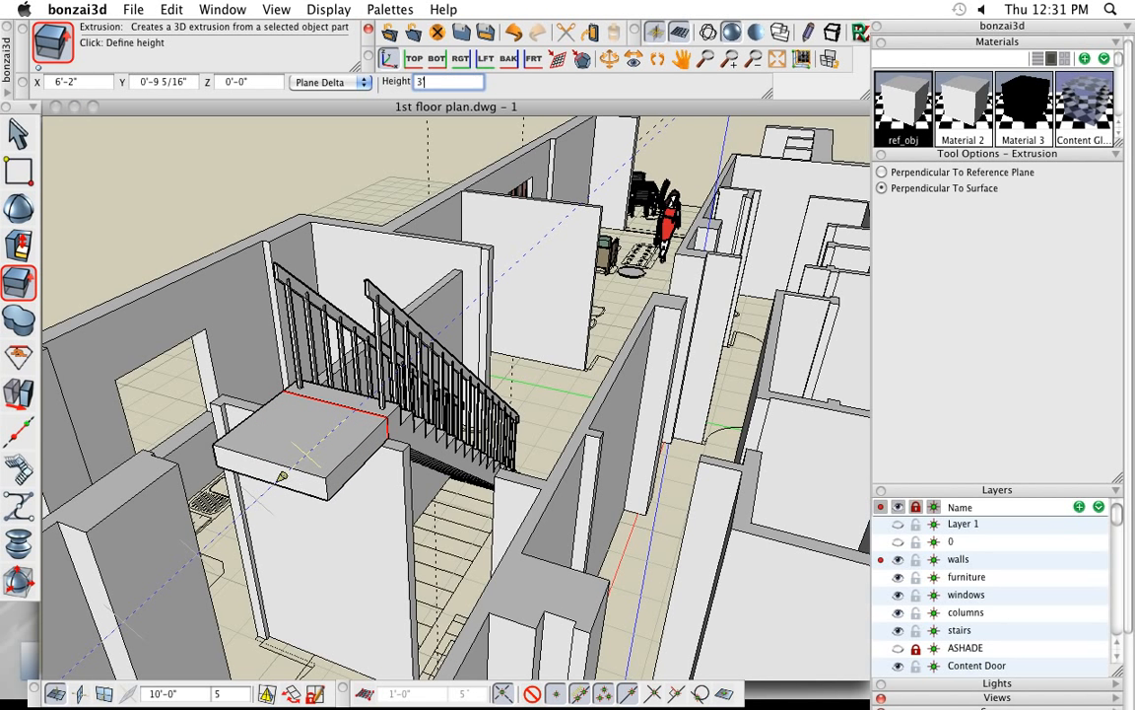
key(Return)
- Reshape the landing extension by moving its side face about 4'-6 9/16" outward to the nearby wall
click(18, 244)
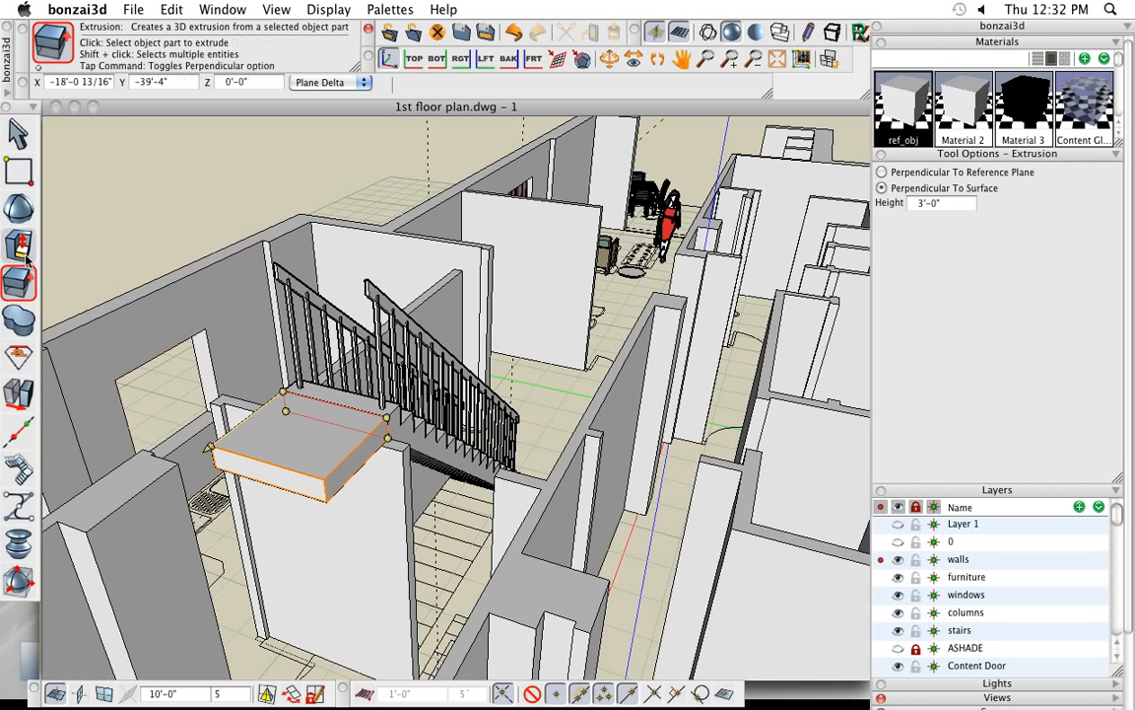
click(76, 230)
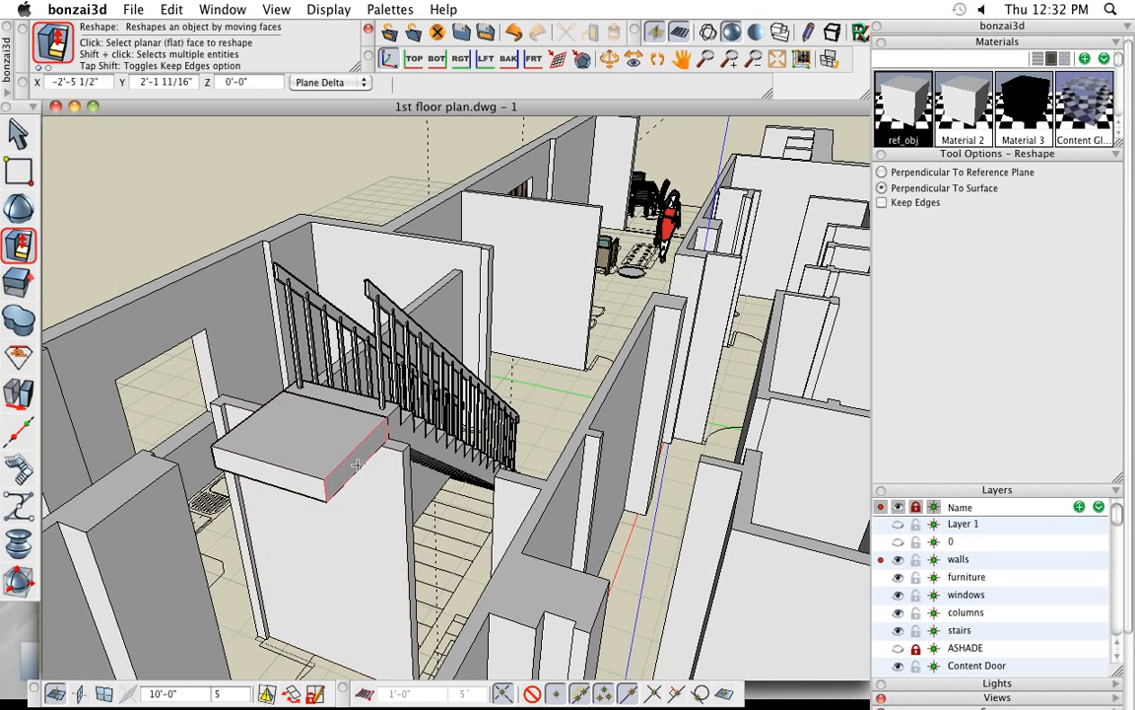
click(367, 463)
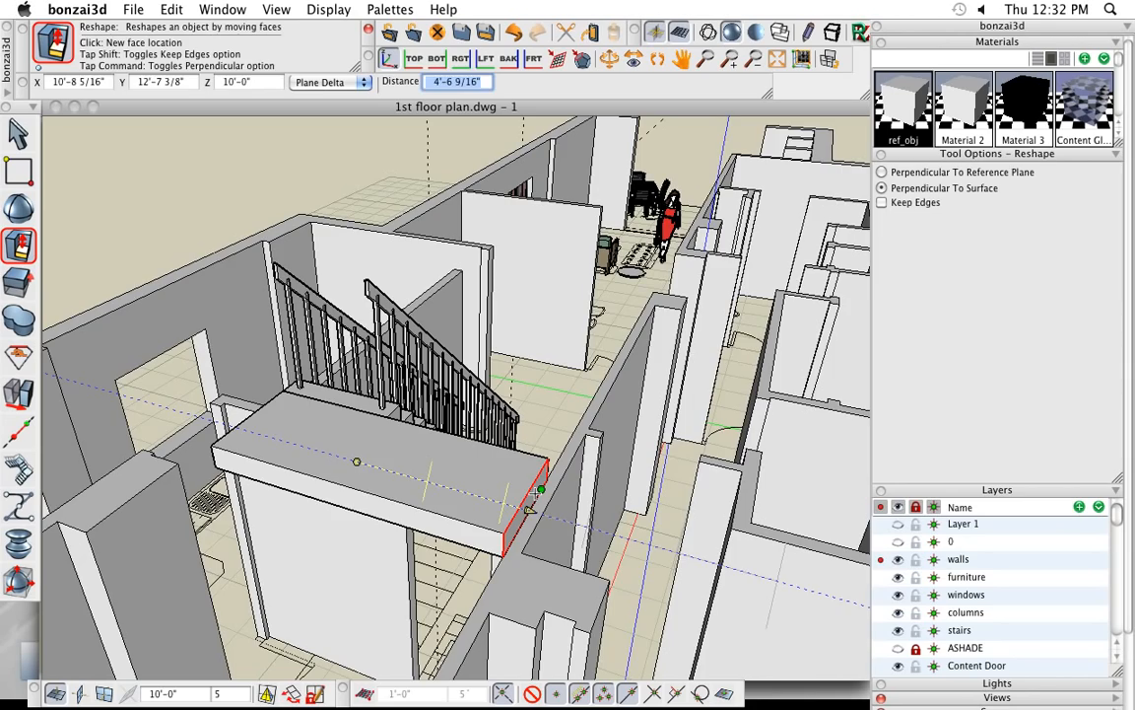
click(535, 492)
middle_drag(543, 460, 540, 510)
scroll(552, 509, down, 4)
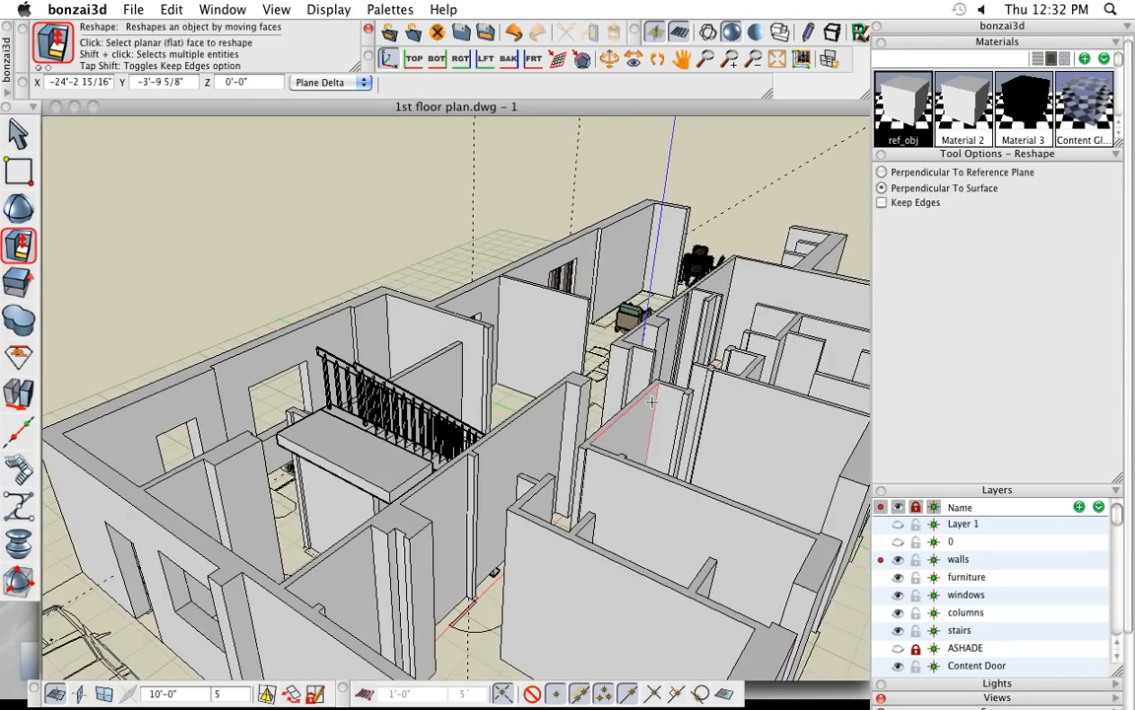
- Bring up the Spiral Stair options and review the whole building from several sides
click(20, 430)
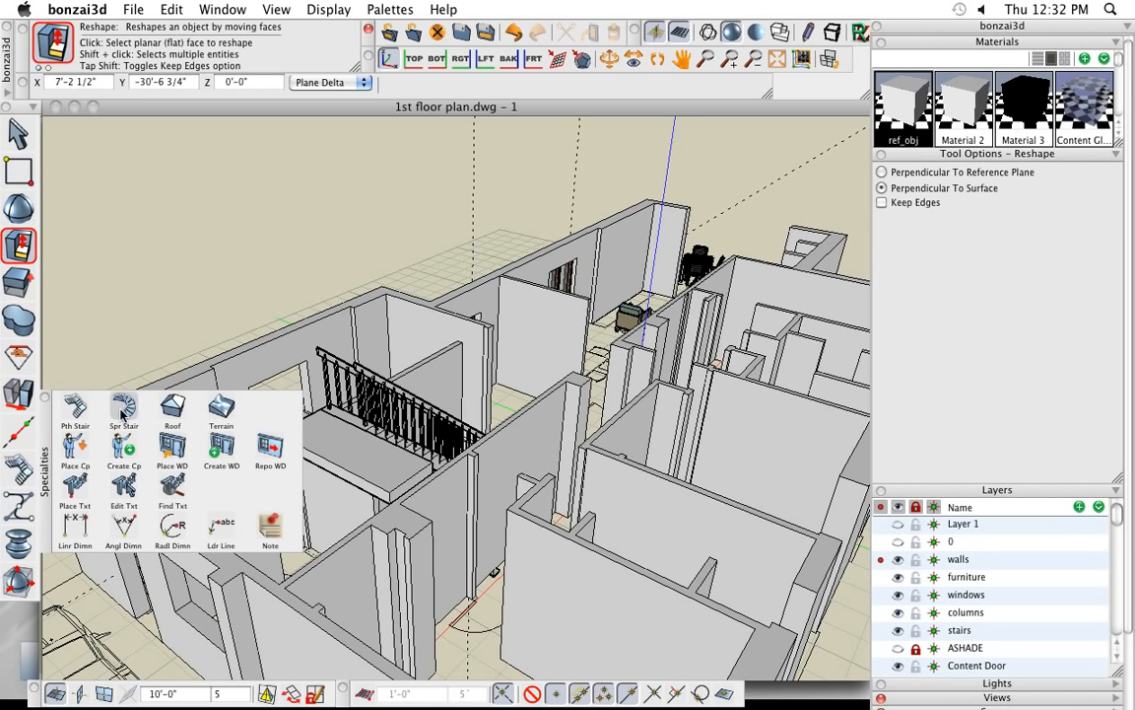
click(122, 410)
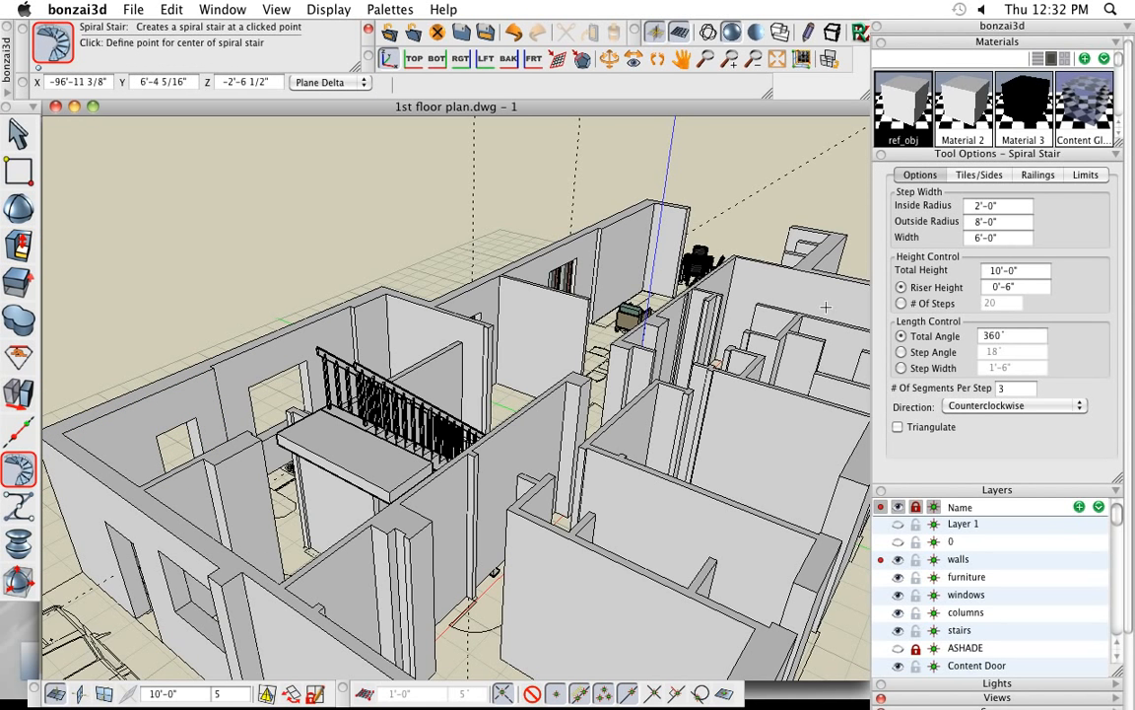
scroll(308, 392, down, 2)
scroll(311, 395, down, 1)
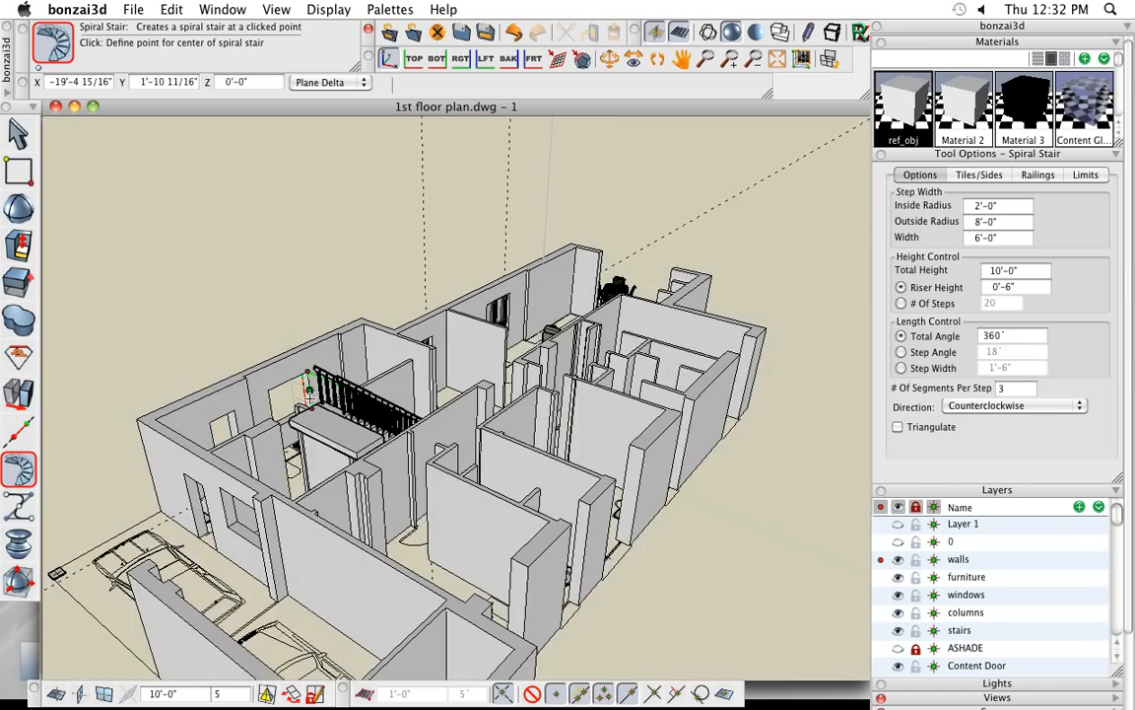
middle_drag(235, 361, 692, 394)
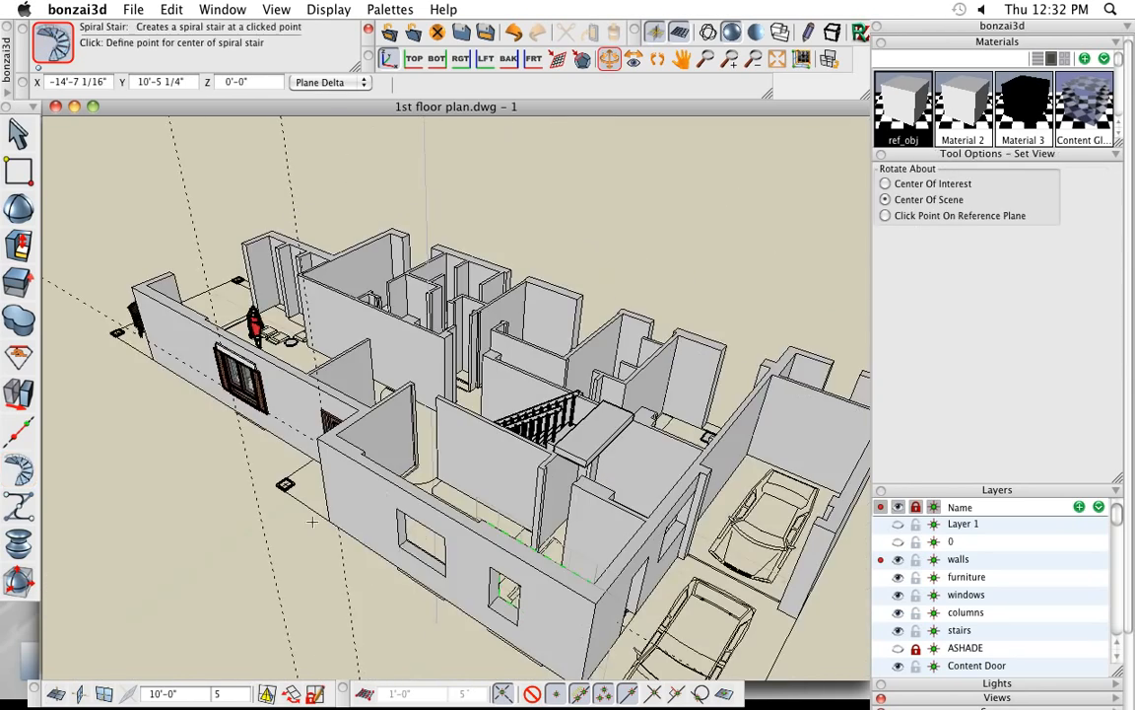
middle_drag(433, 542, 670, 523)
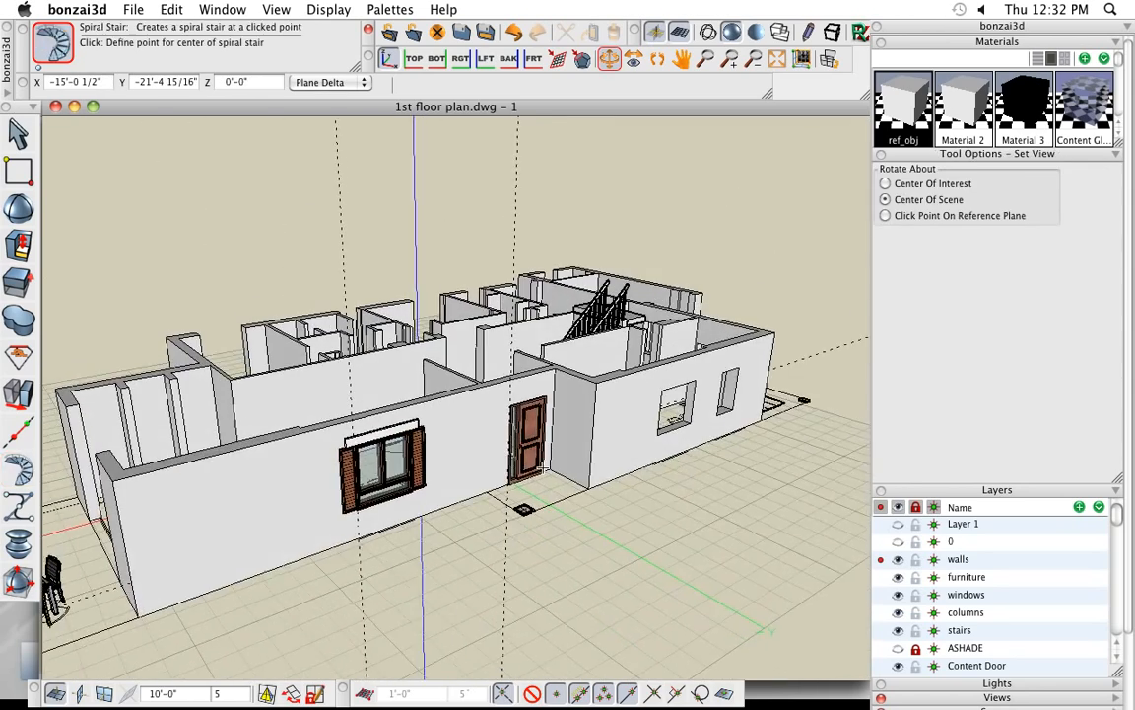
scroll(538, 552, down, 3)
middle_drag(544, 557, 544, 546)
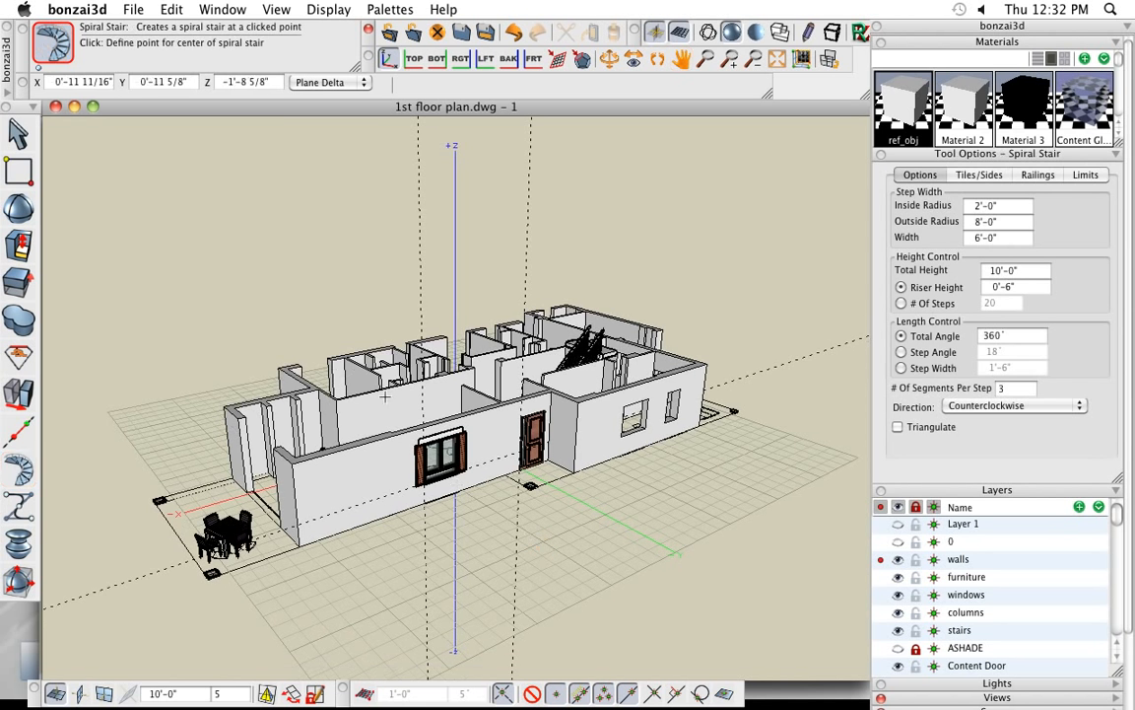
- Import roof plan.dwg from the Desktop, adding it to the current project as a reference object
click(132, 9)
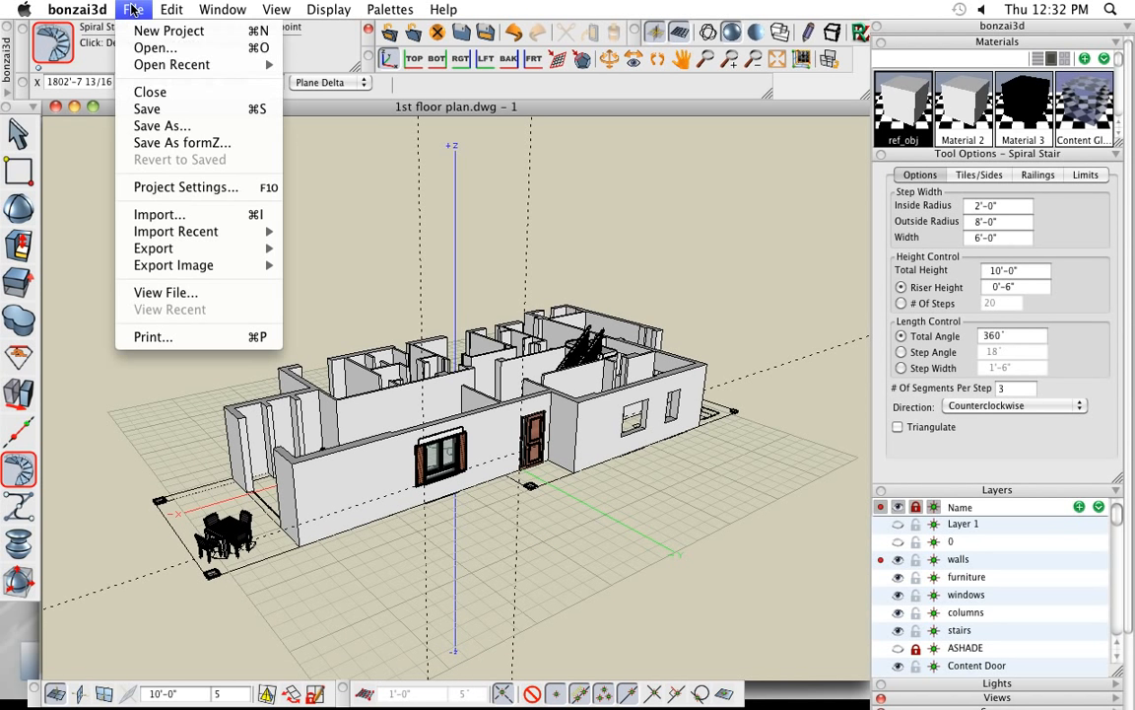
click(198, 215)
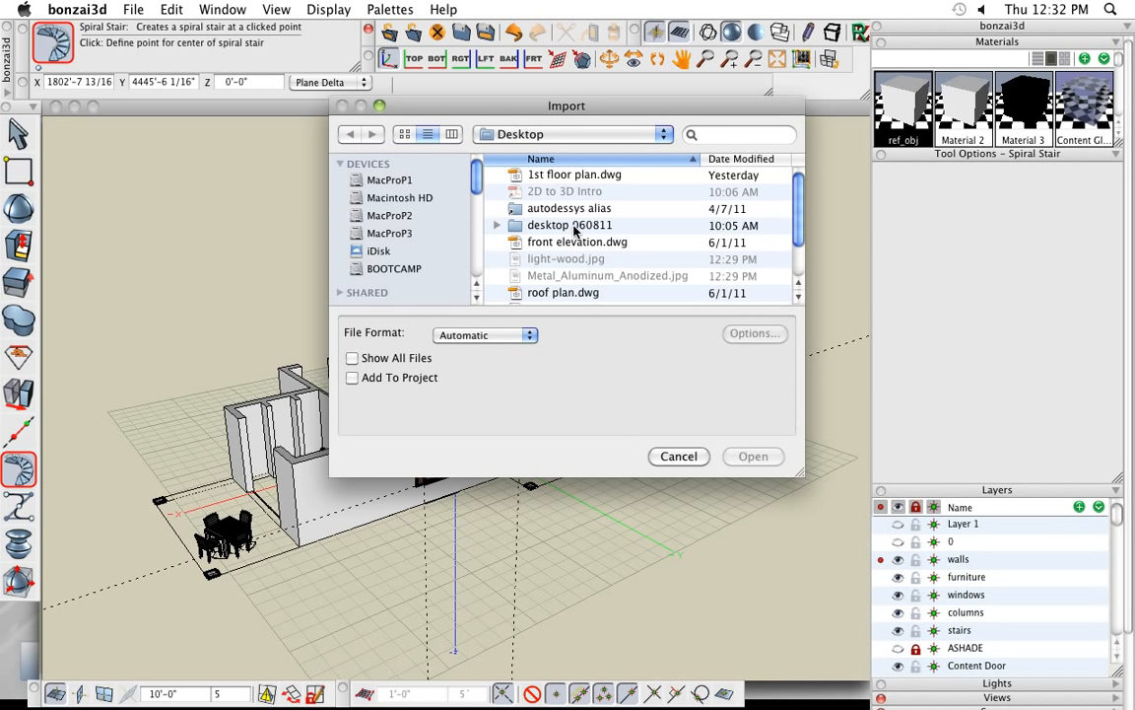
click(559, 295)
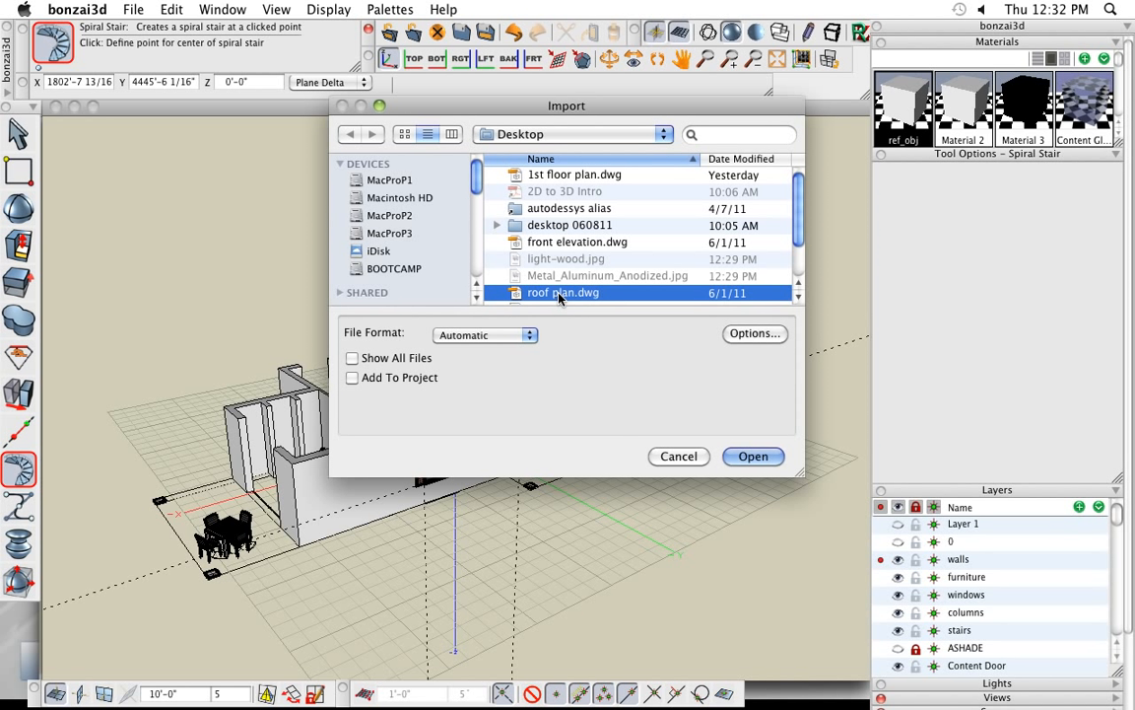
click(376, 381)
click(753, 456)
drag(592, 155, 533, 143)
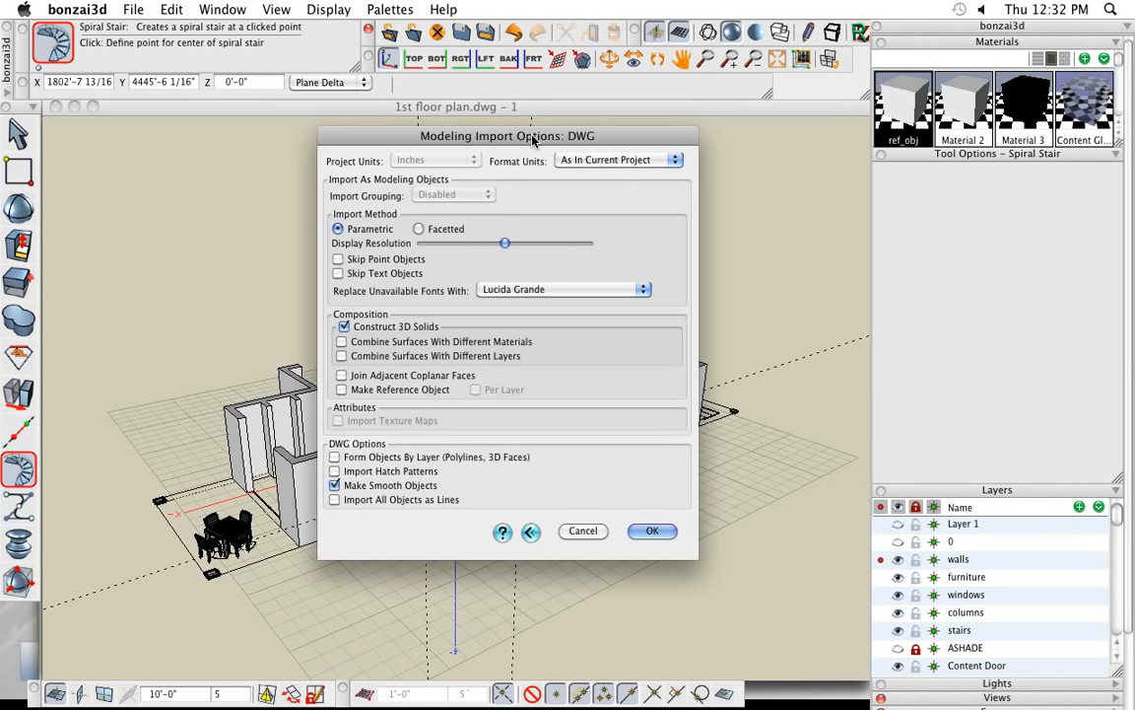
click(342, 389)
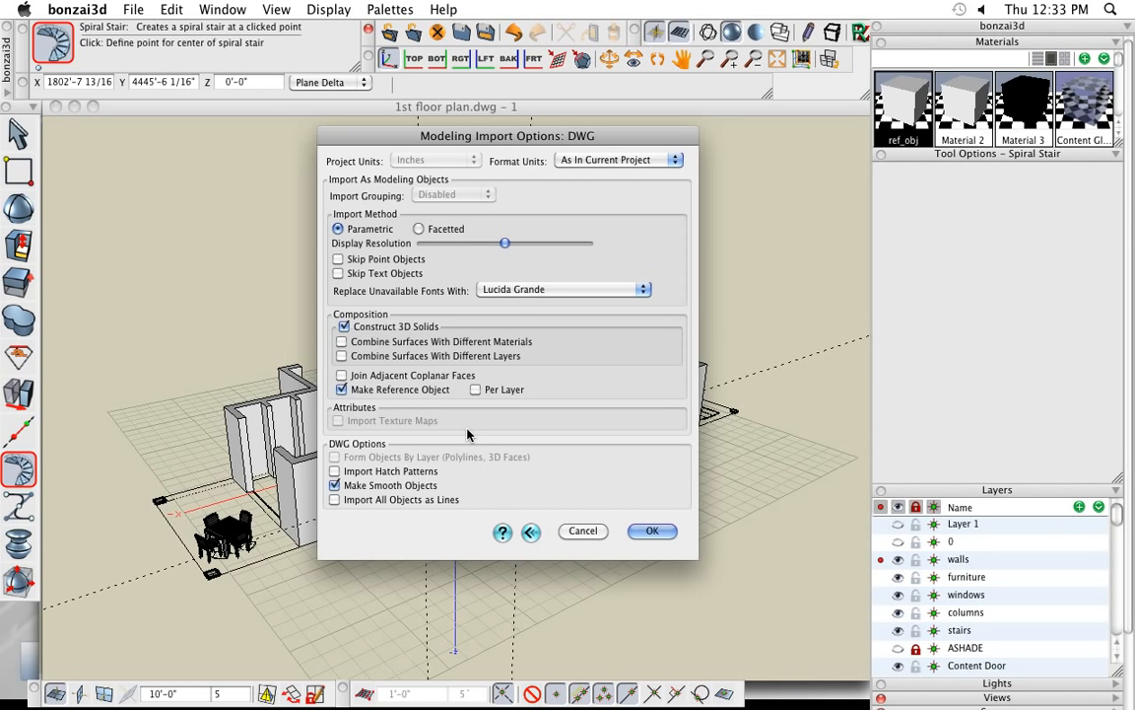
click(653, 532)
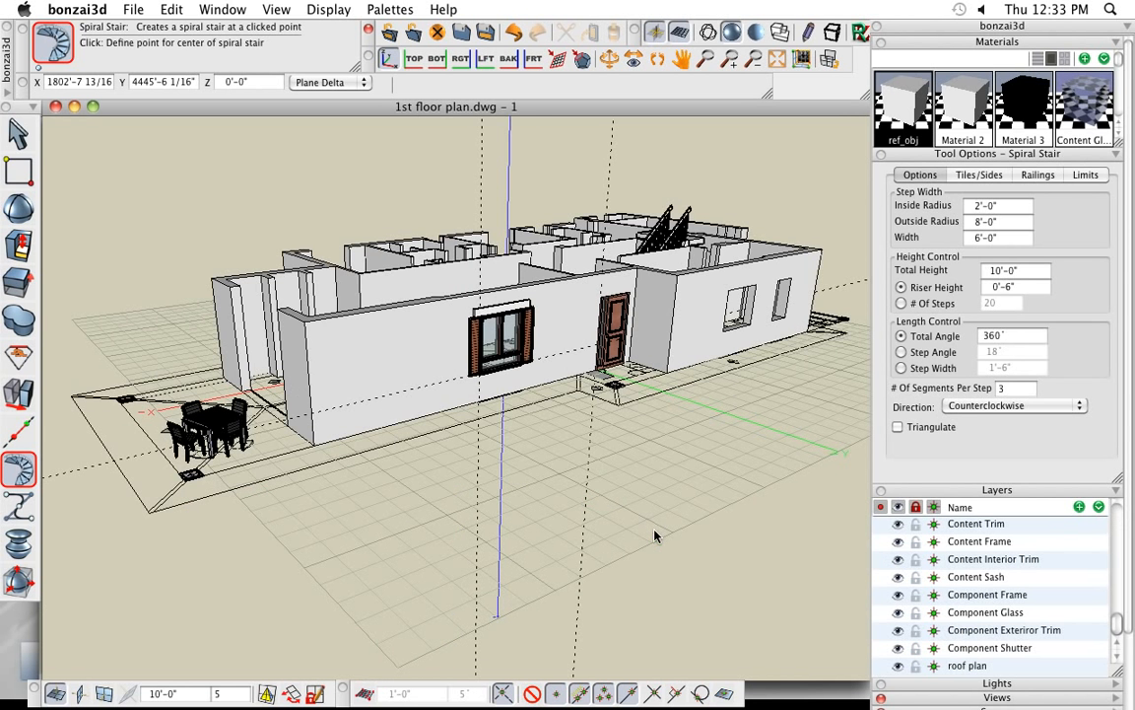
- Move the roof plan reference object straight up, perpendicular to the reference plane, from the ground to the top of the walls
scroll(429, 512, down, 1)
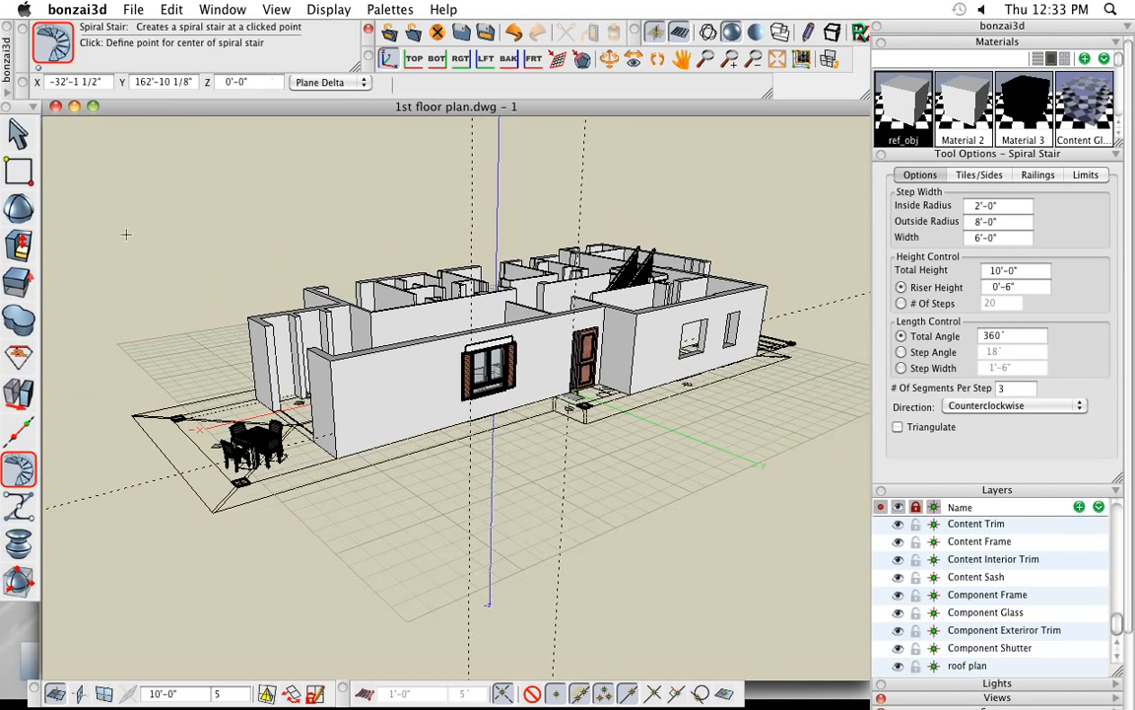
click(18, 133)
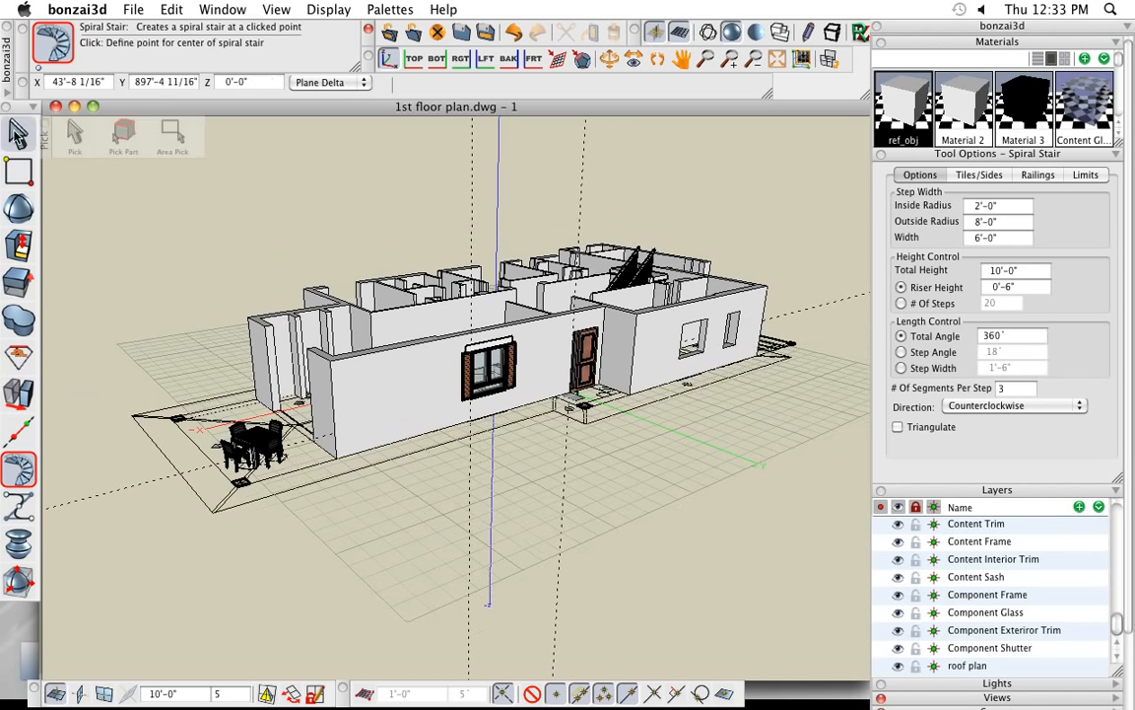
click(256, 506)
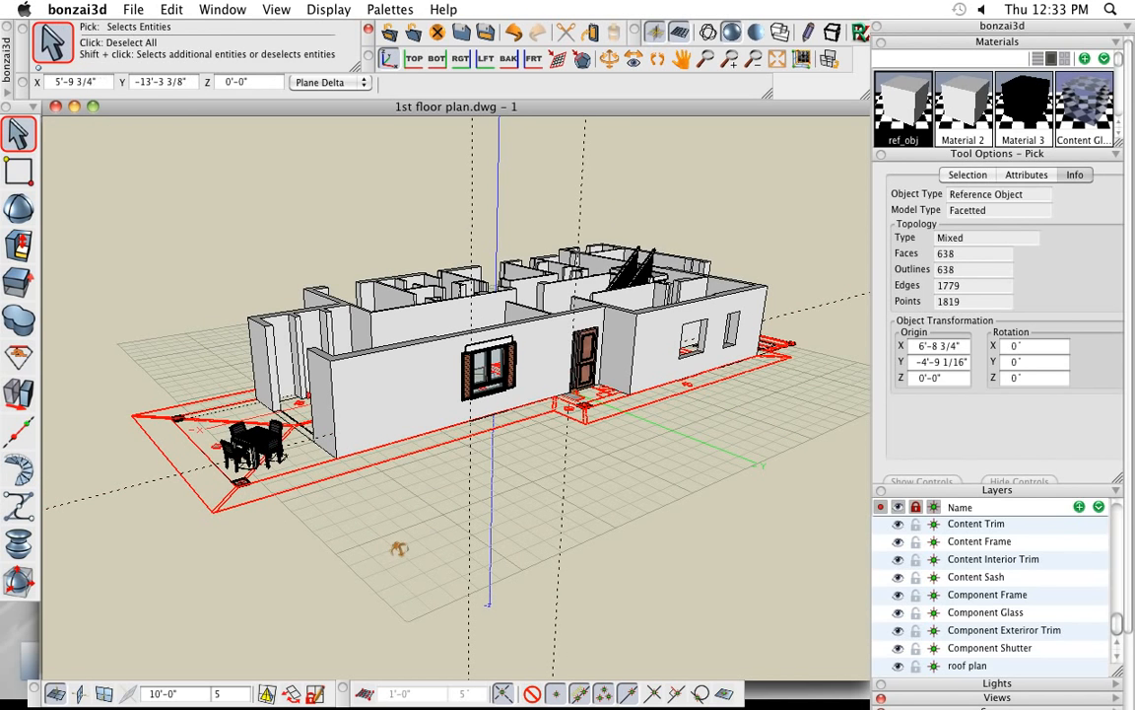
middle_drag(400, 548, 422, 561)
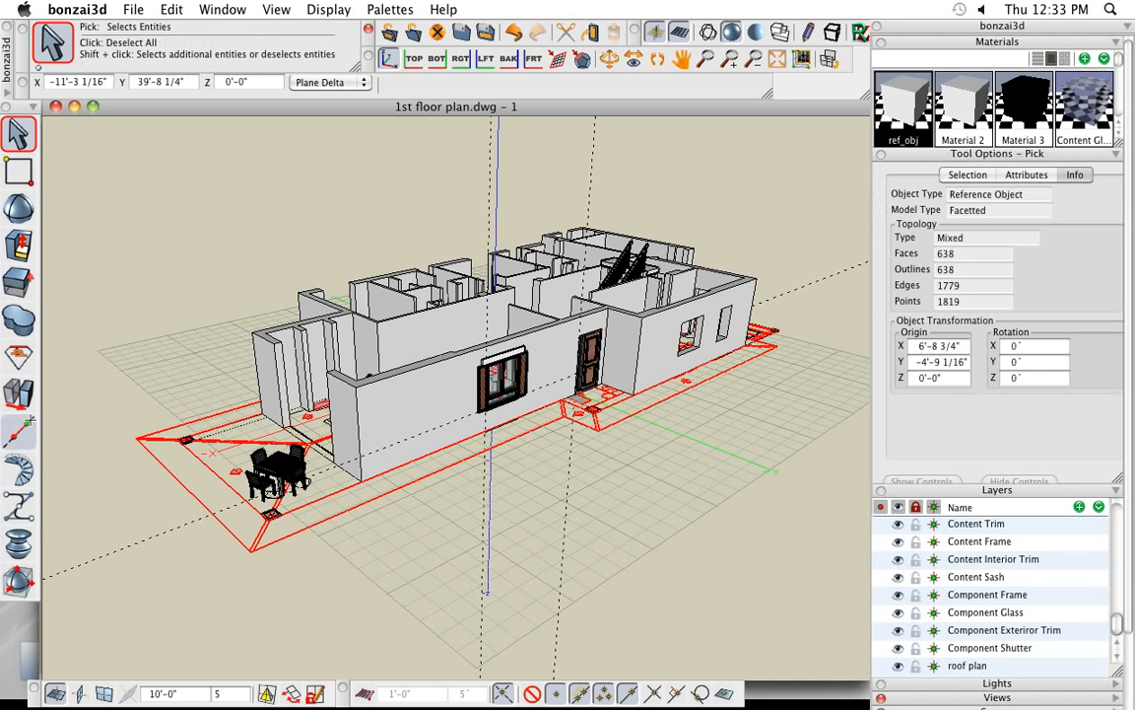
mouse_move(26, 396)
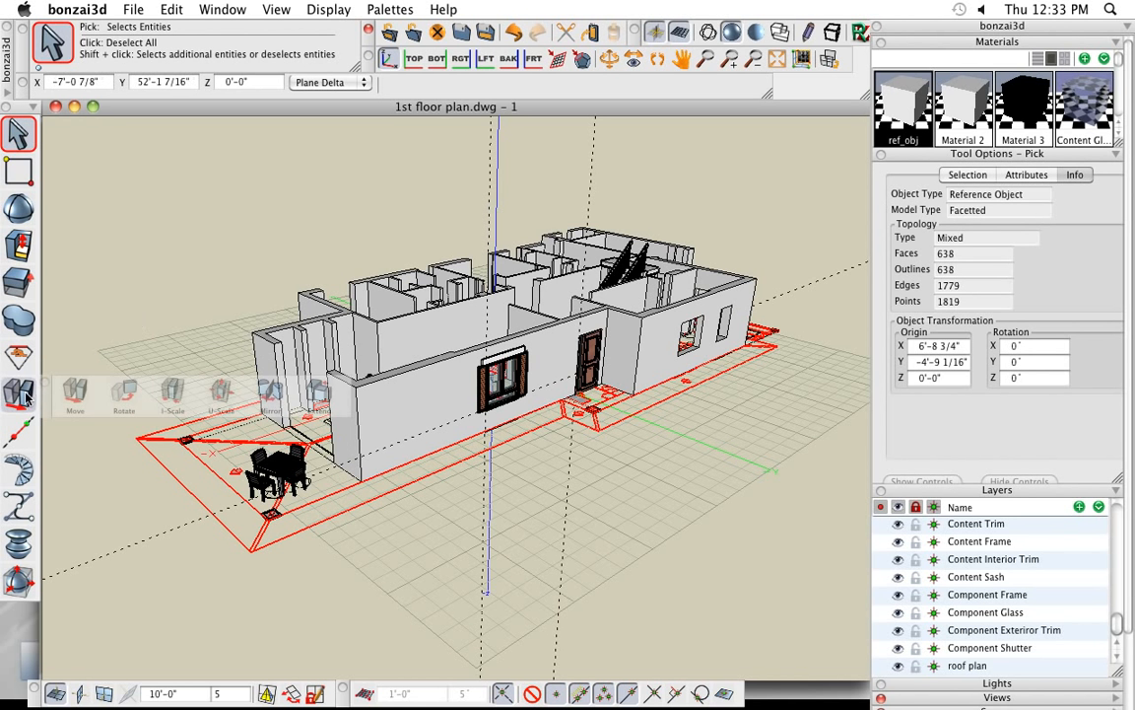
click(75, 395)
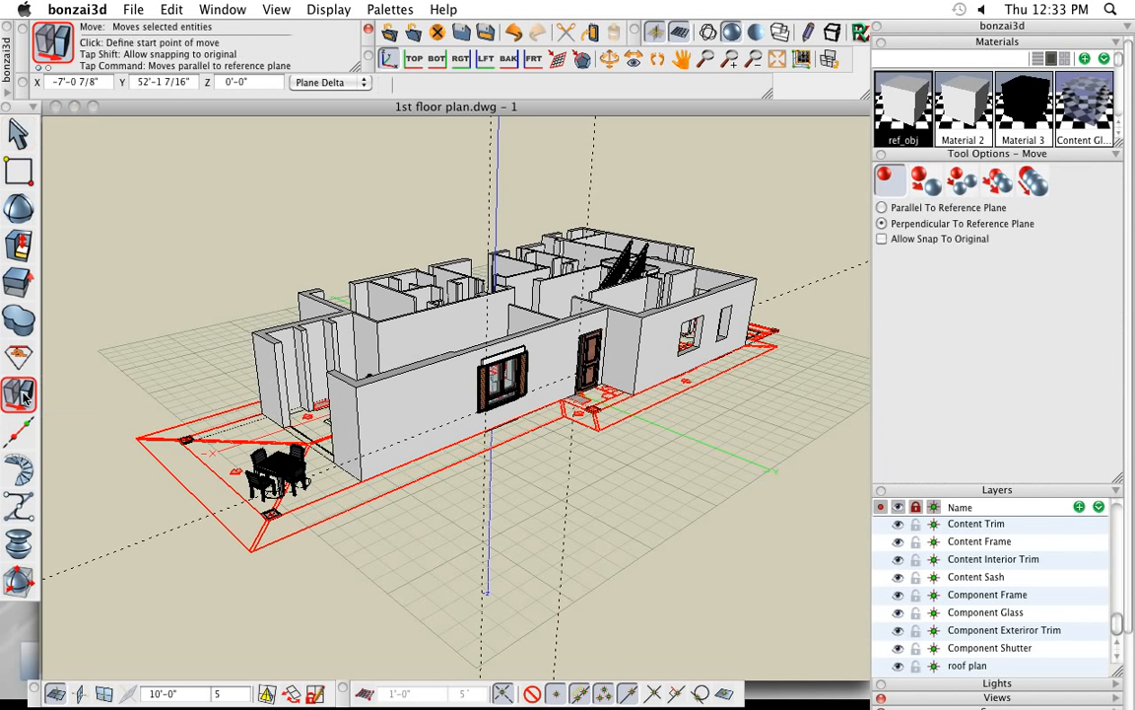
click(252, 551)
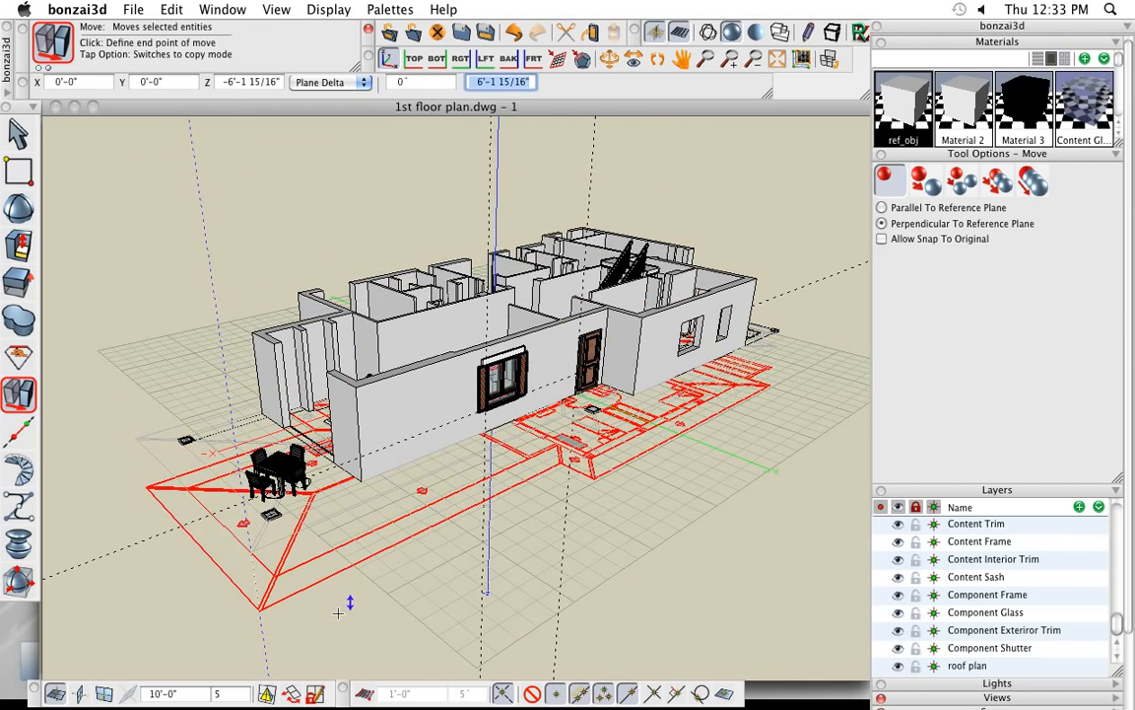
key(super)
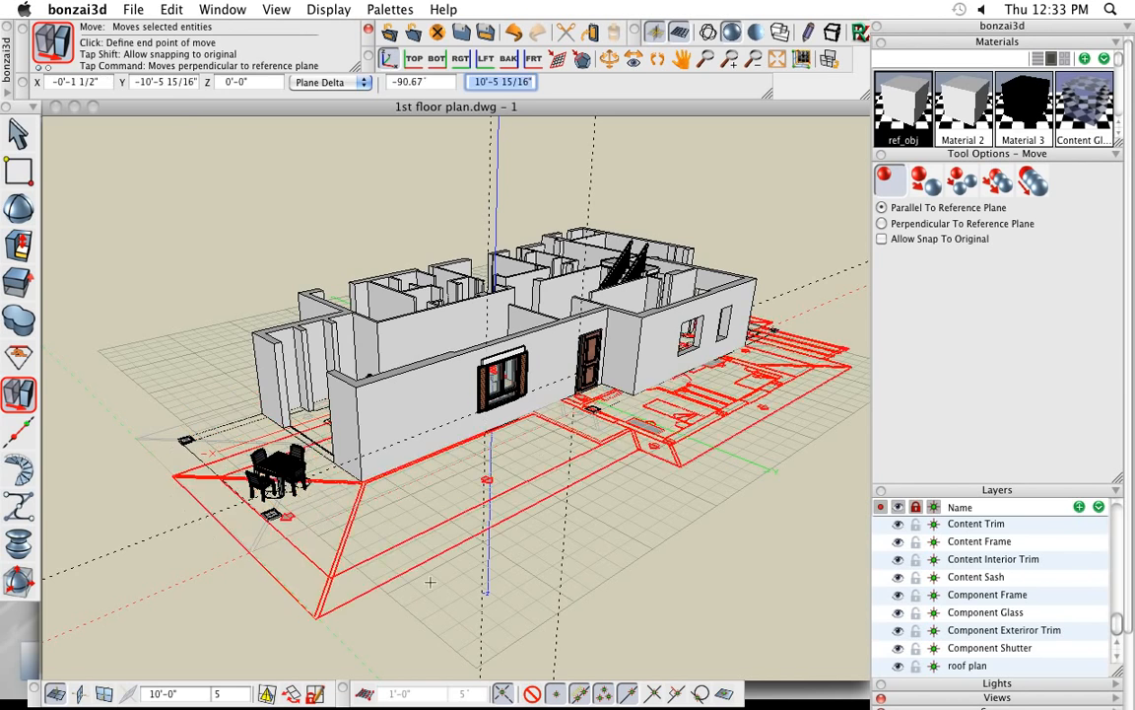
key(super)
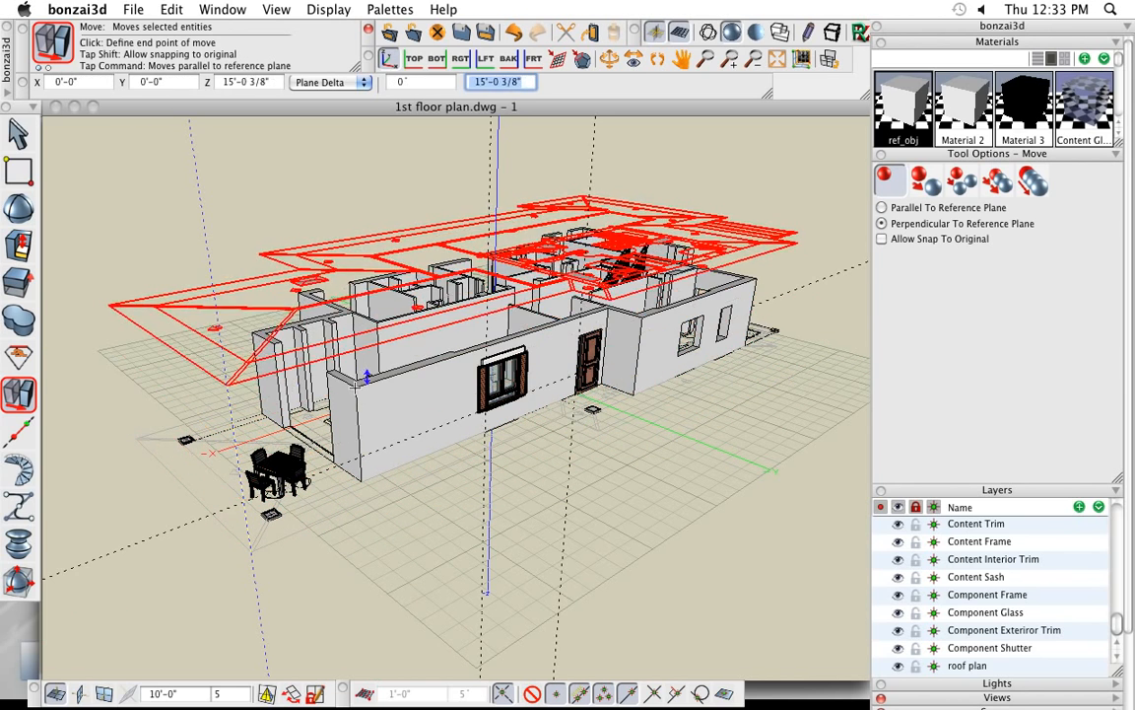
key(Return)
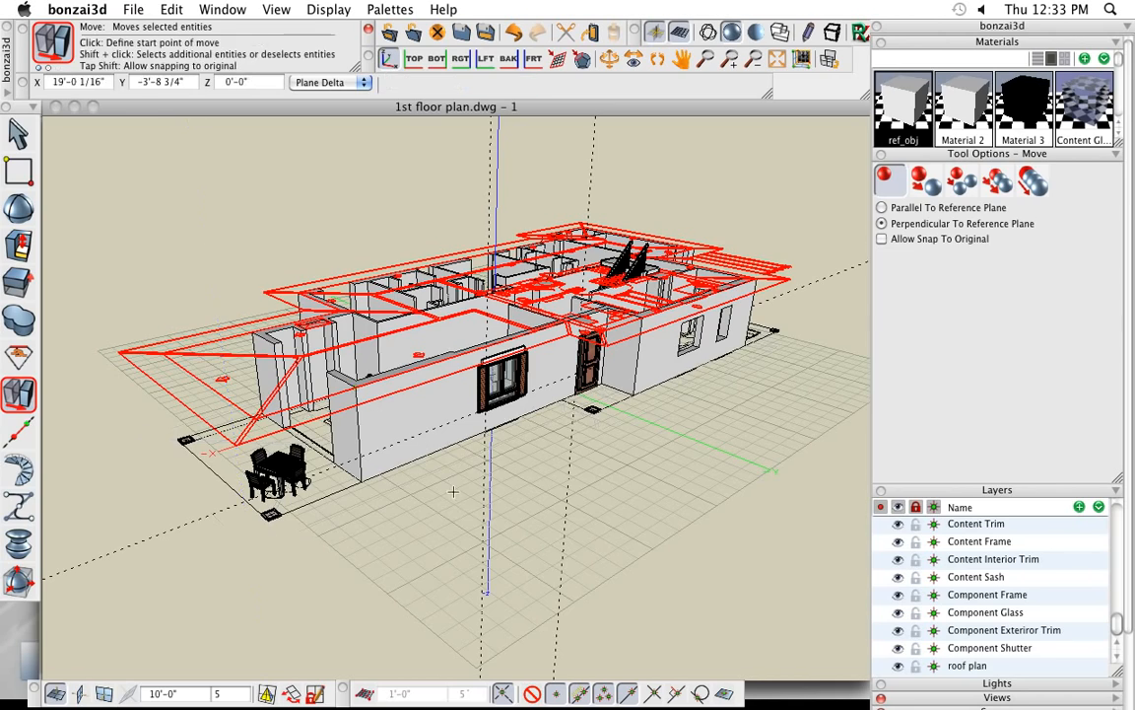
middle_drag(567, 542, 639, 581)
- Deselect the roof plan, then make layer 0 visible and set it as the active layer
click(18, 132)
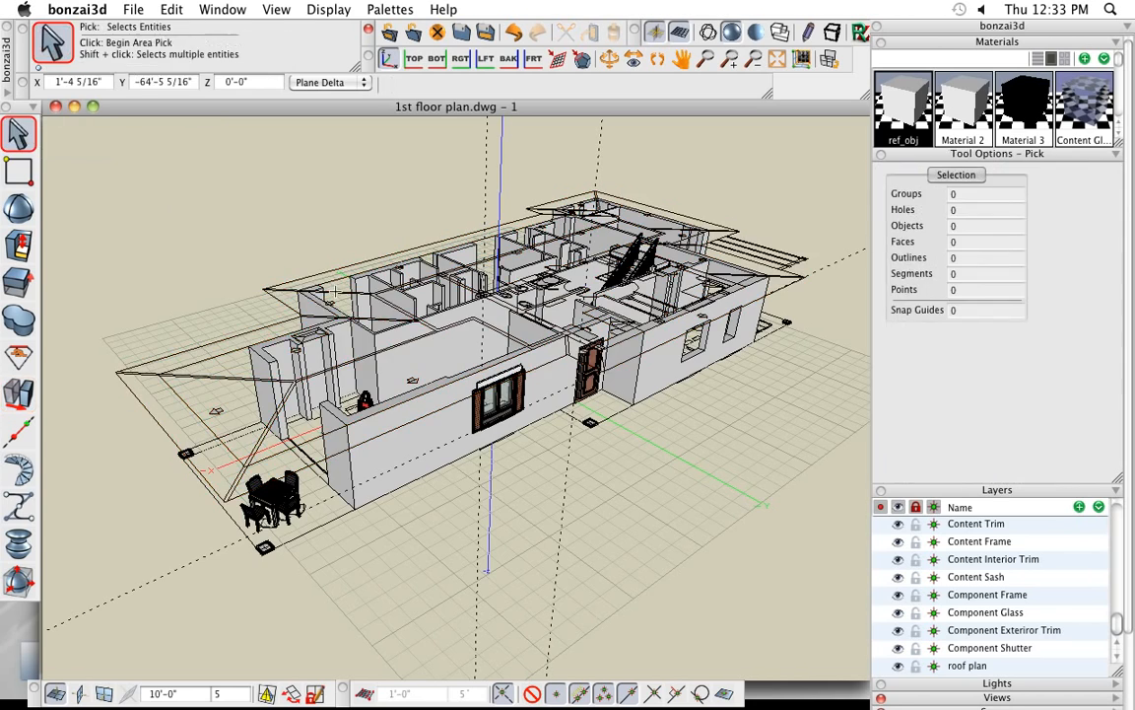
middle_drag(387, 584, 388, 599)
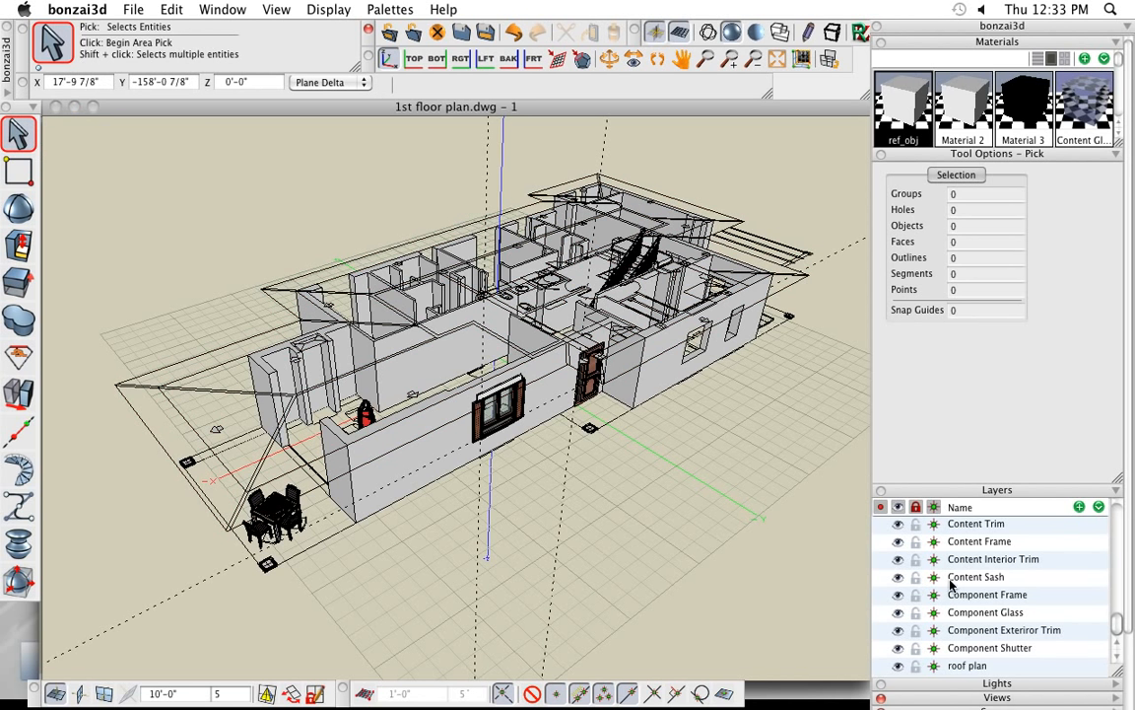
scroll(951, 584, up, 10)
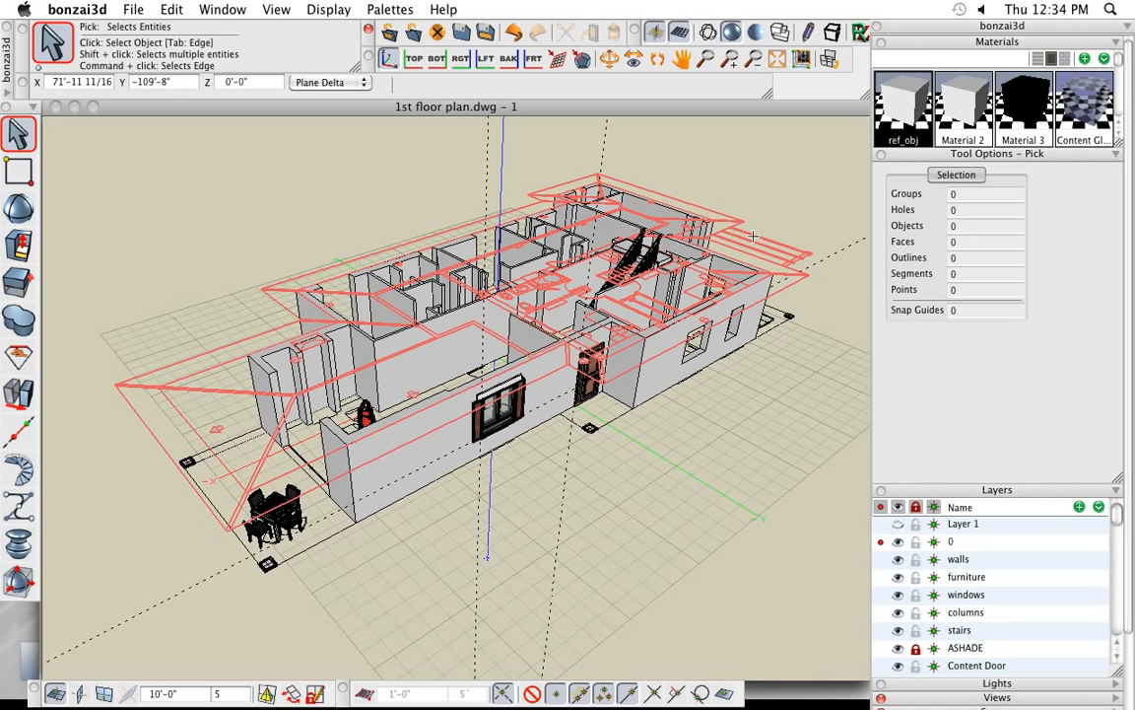
- Isolate the roof plan reference object so the rest of the model is hidden, and clear the selection
click(753, 236)
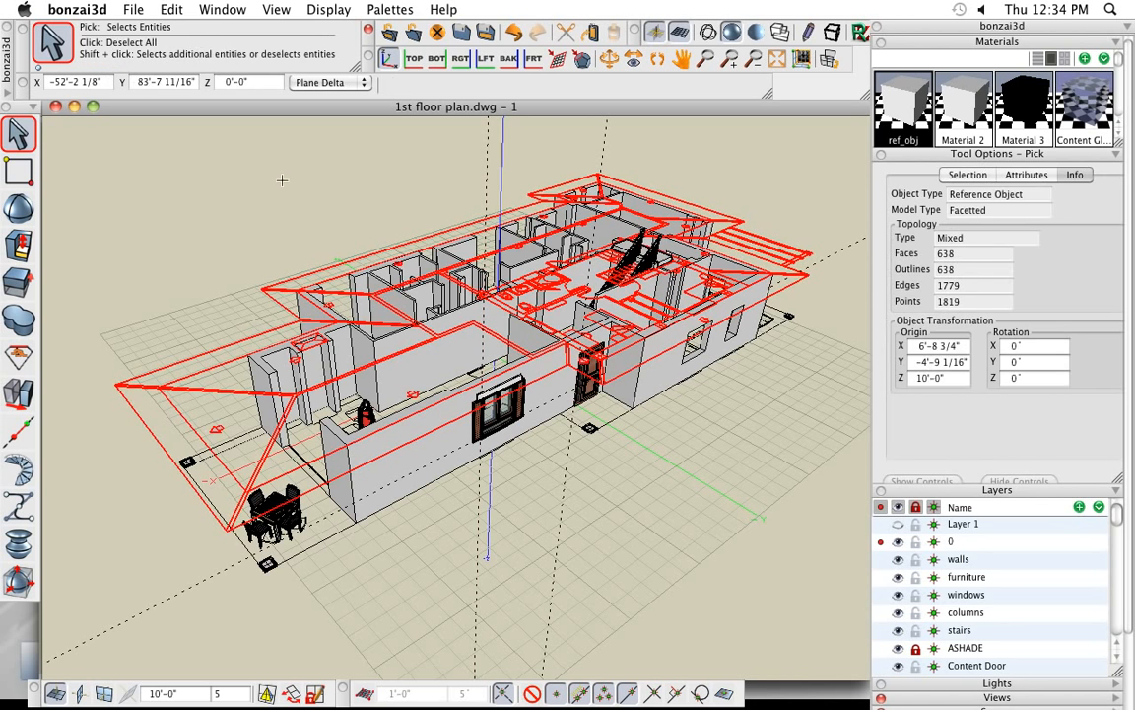
click(160, 12)
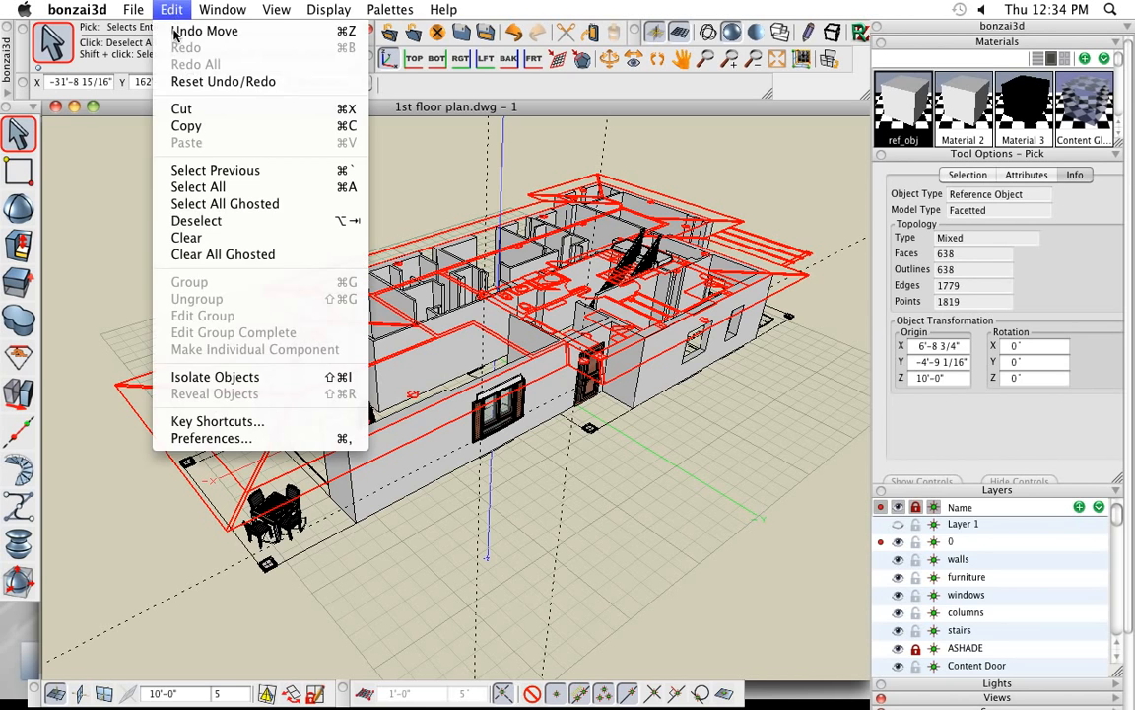
click(237, 380)
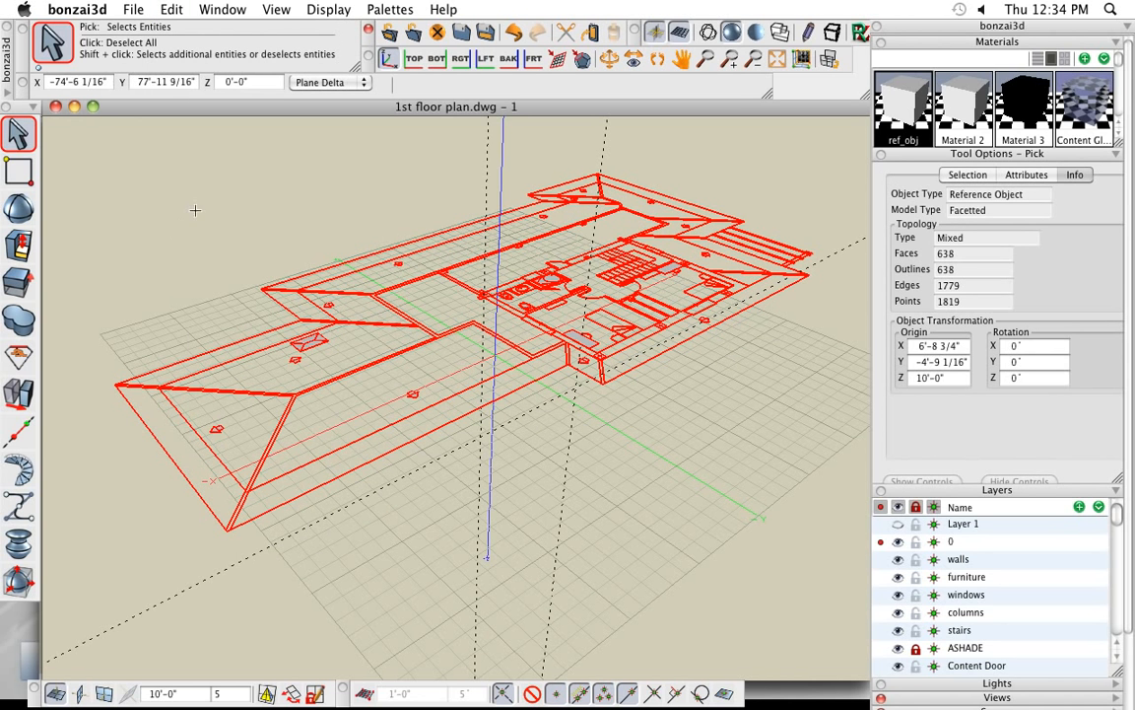
click(139, 207)
mouse_move(489, 601)
middle_down()
mouse_move(527, 584)
mouse_move(487, 596)
middle_up()
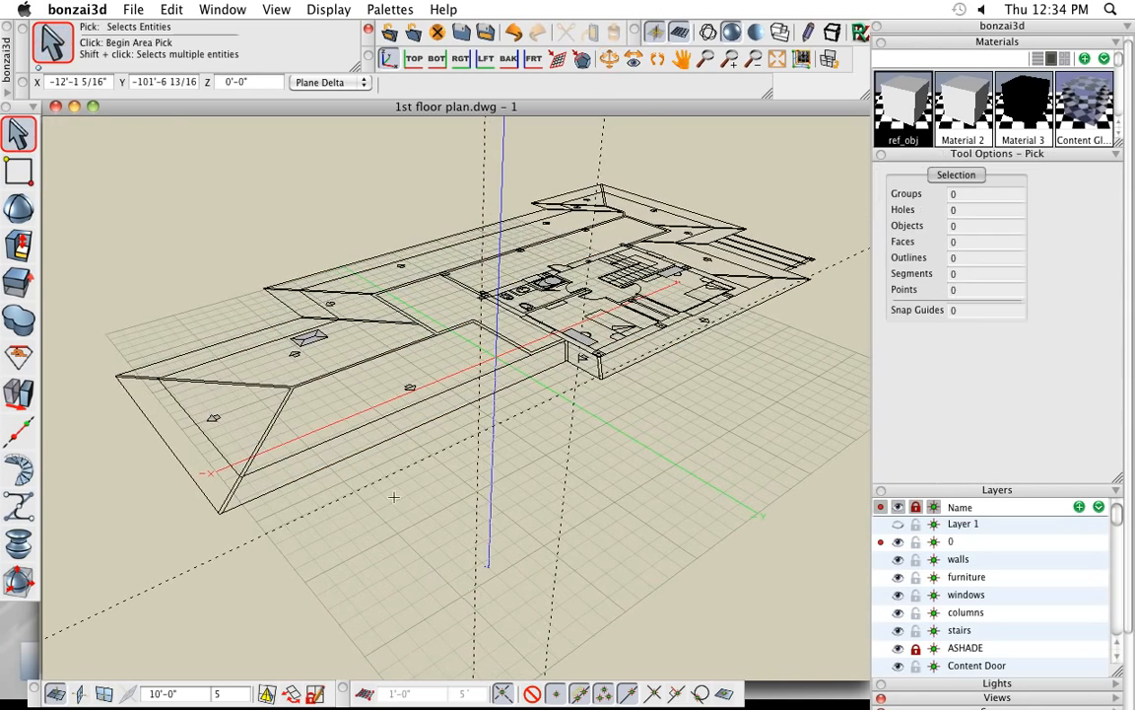
click(254, 451)
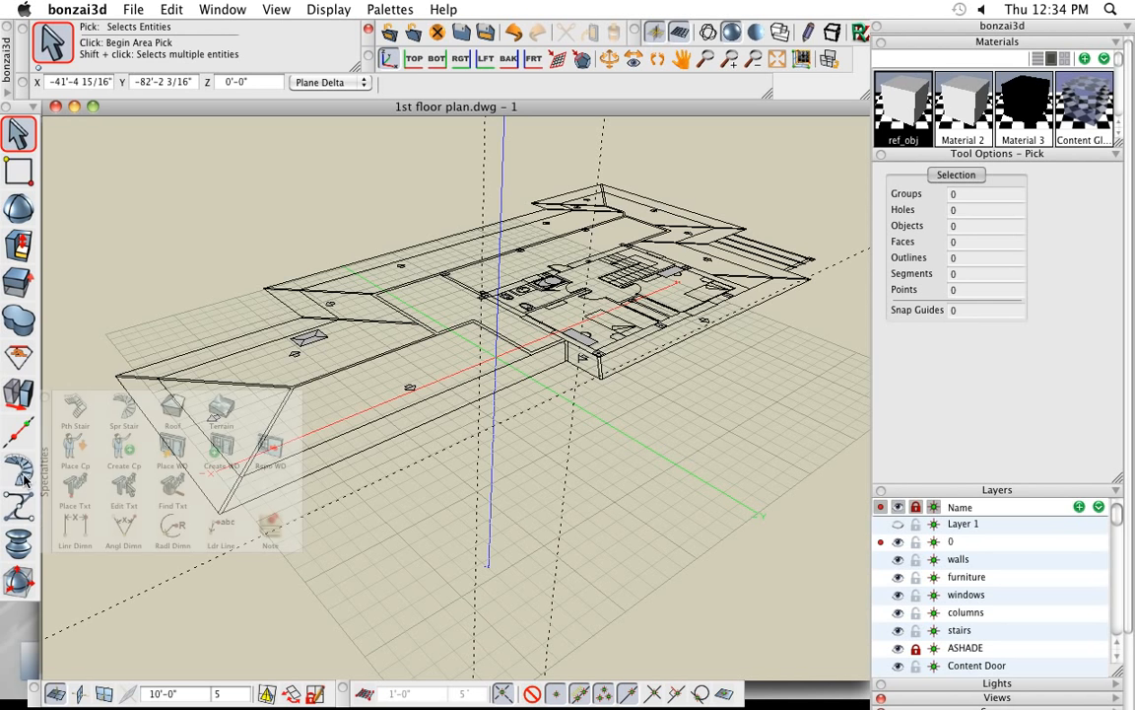
- Delete the dashed guide lines crossing the roof plan
mouse_move(27, 493)
mouse_move(27, 433)
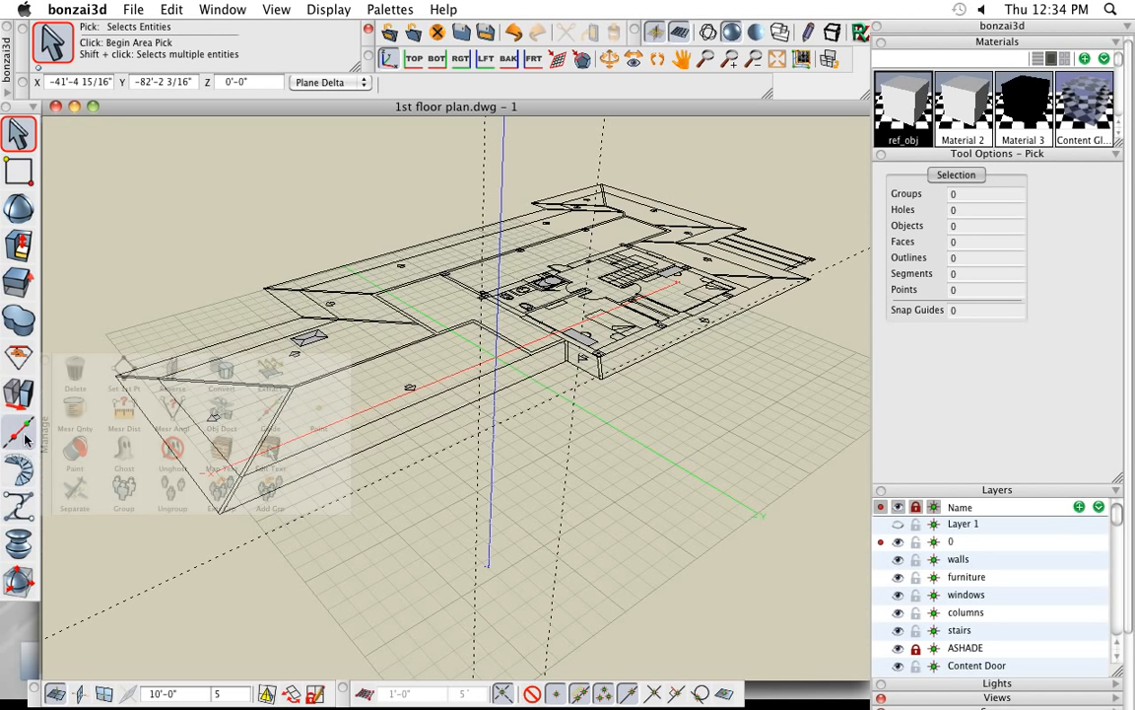
click(75, 373)
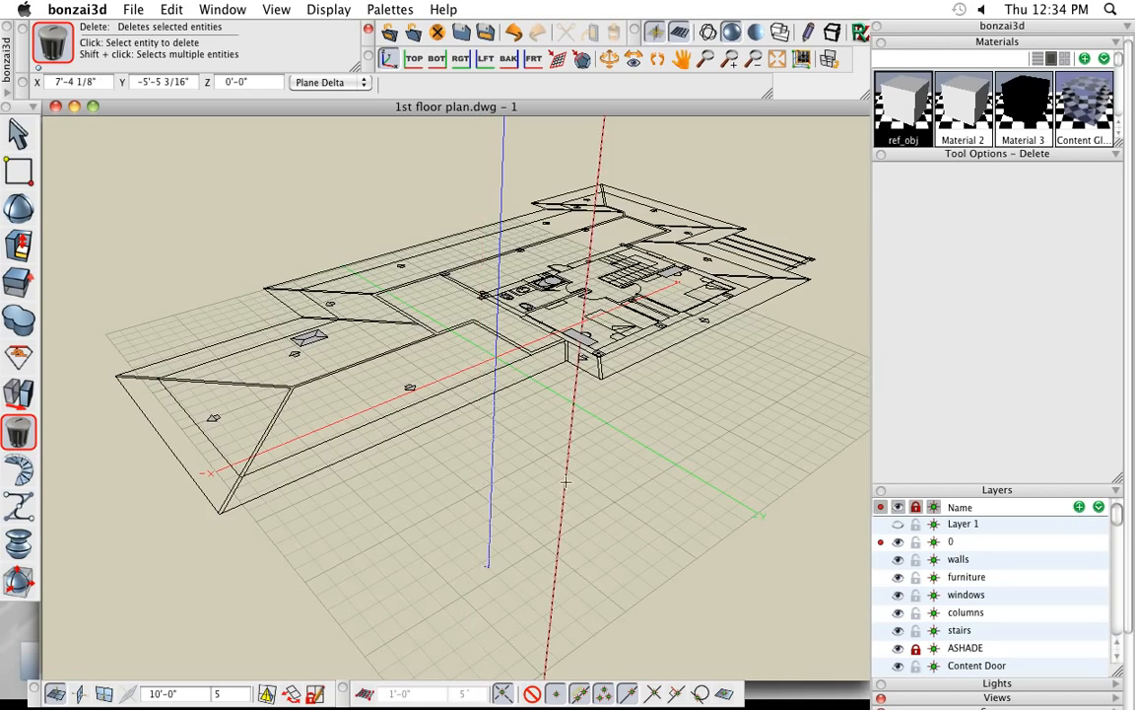
middle_drag(583, 527, 545, 540)
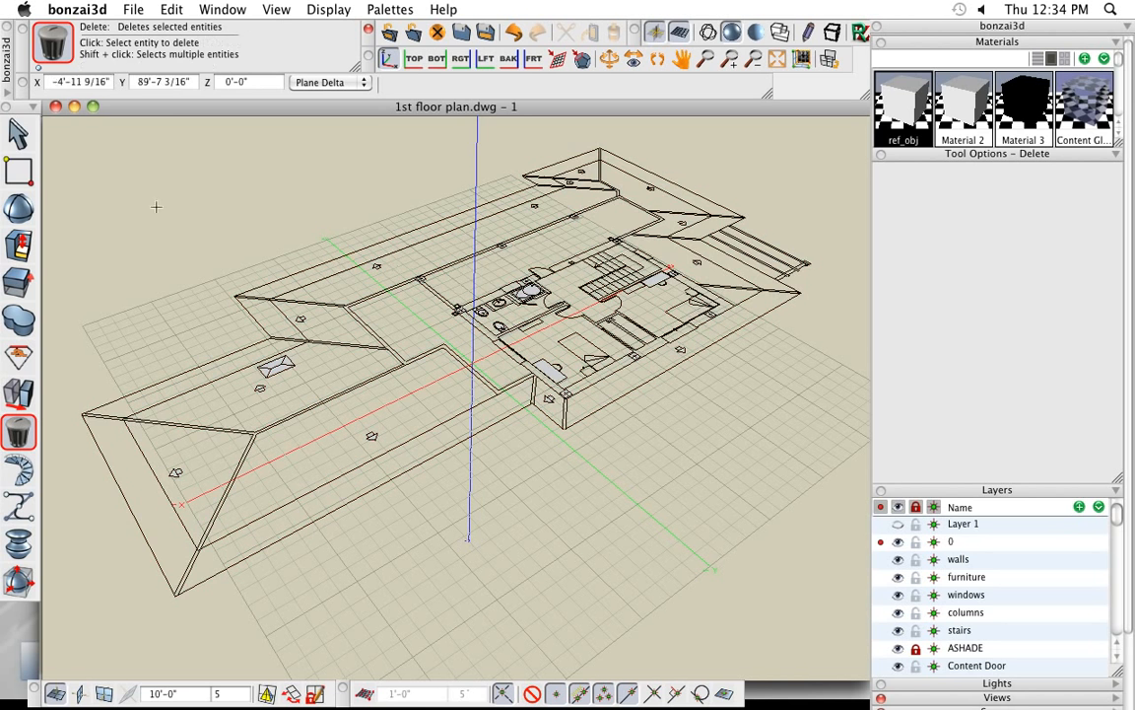
- Trace the roof plan's outer eave outline corner by corner with the Vector Line tool as a closed flat 2D face
click(18, 169)
click(75, 172)
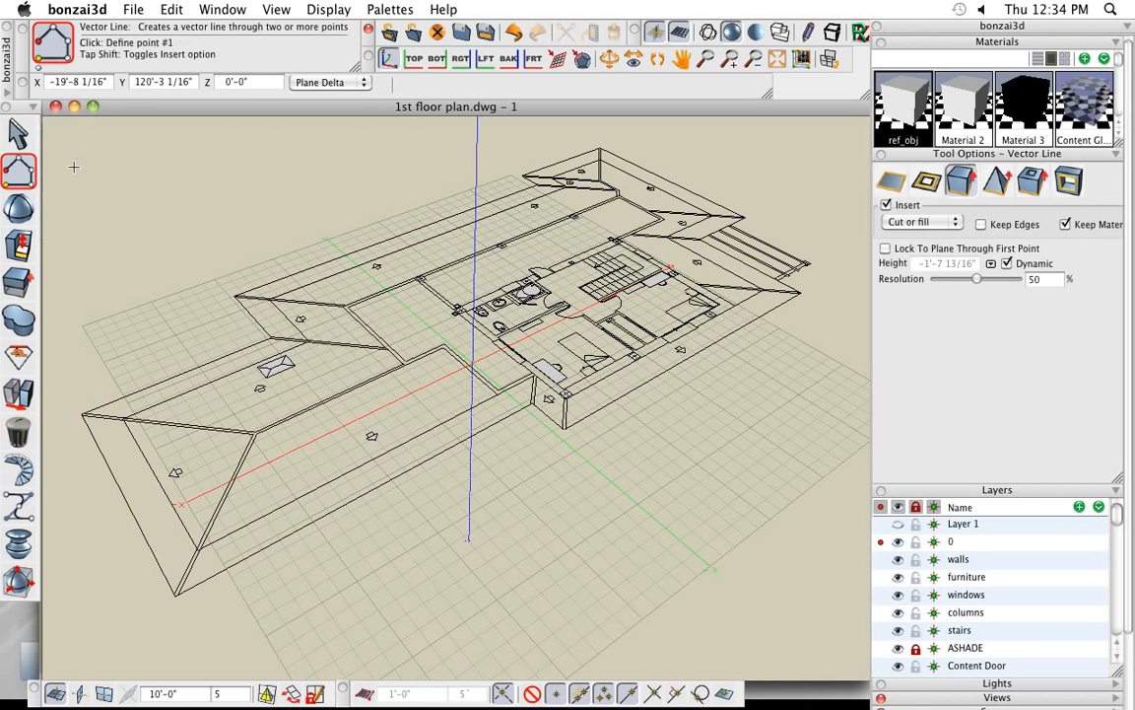
click(886, 183)
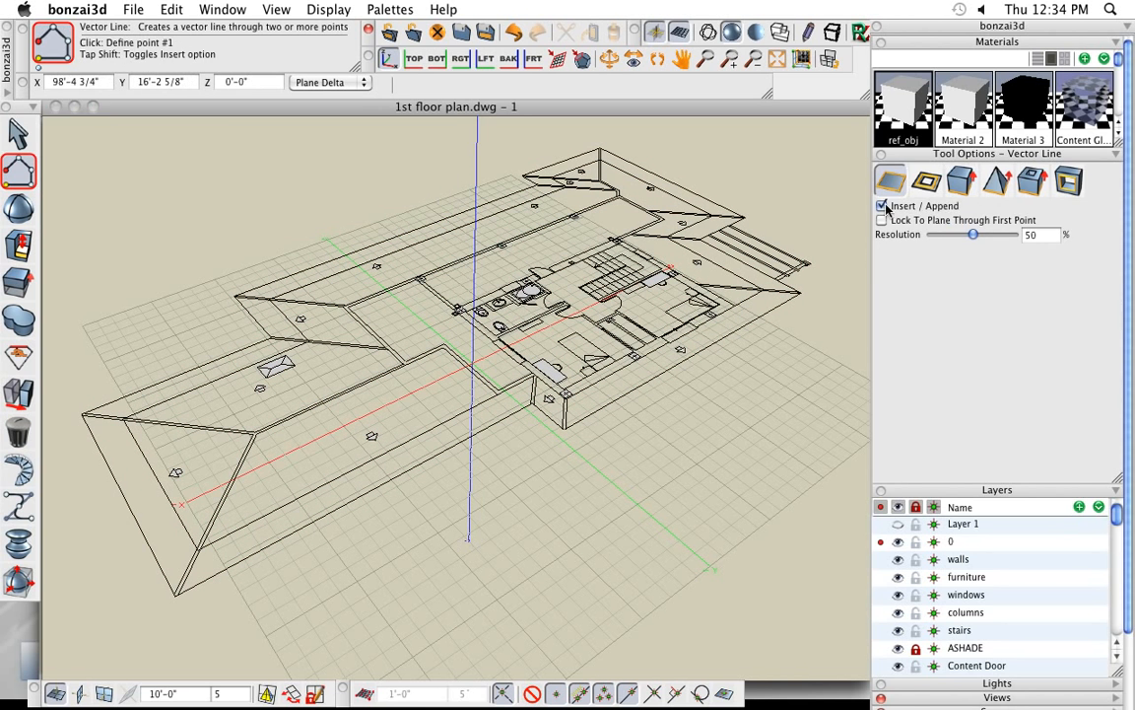
click(176, 596)
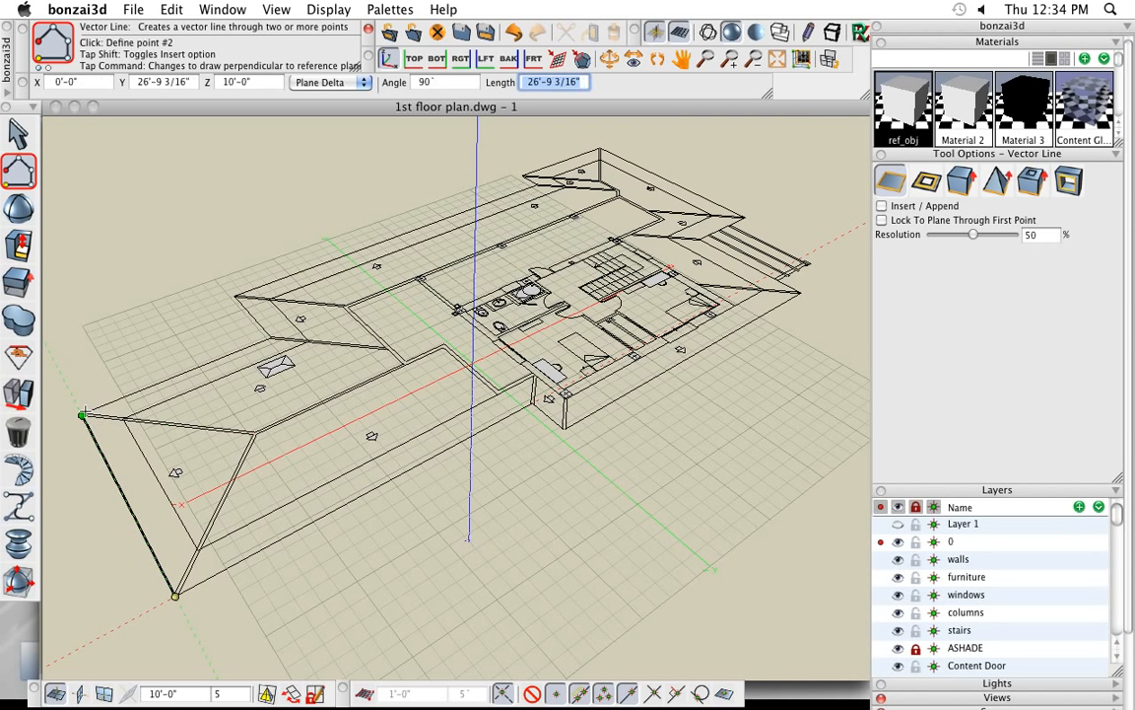
click(83, 414)
click(269, 338)
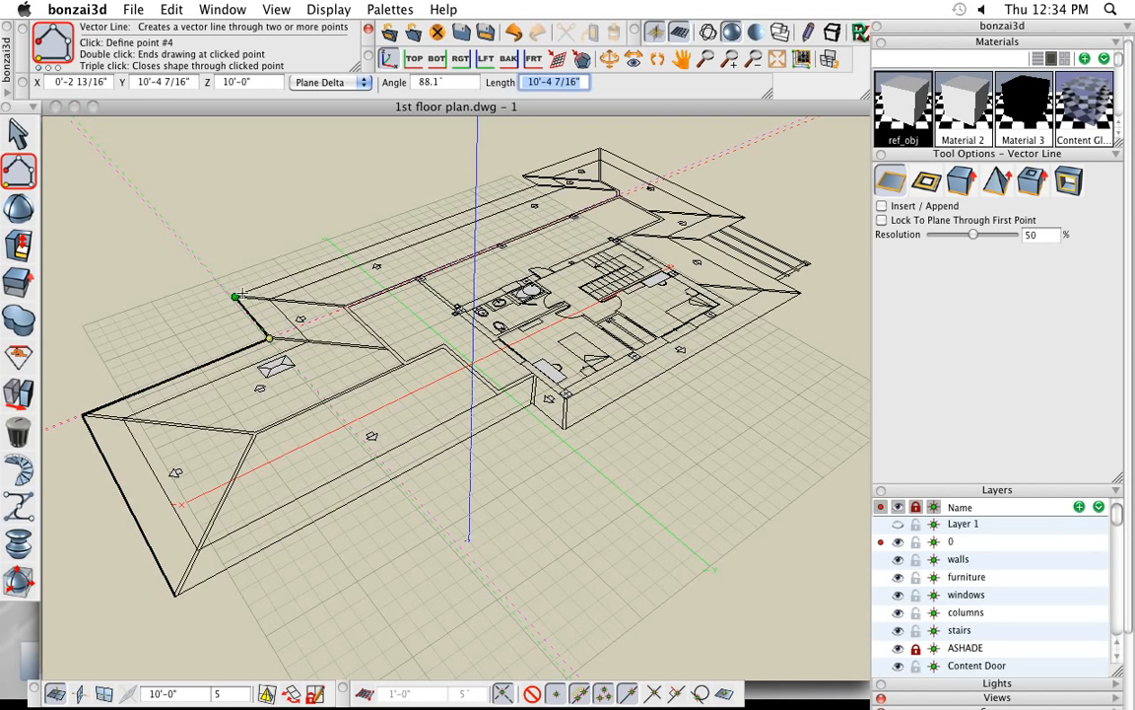
click(235, 297)
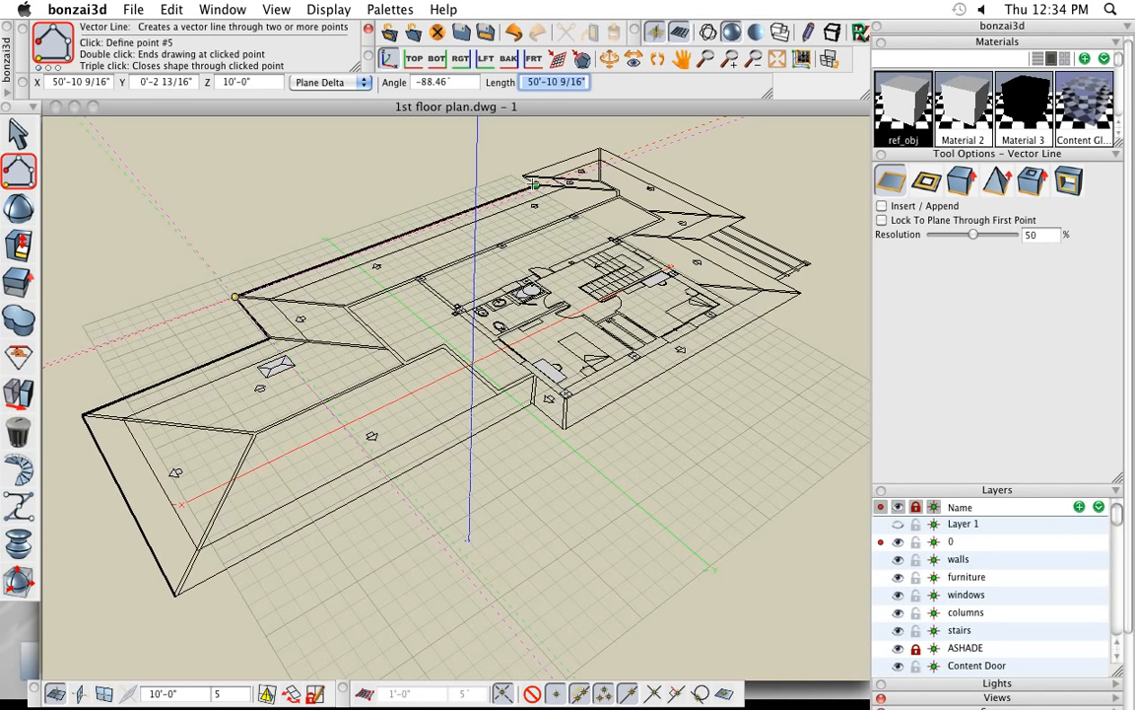
click(535, 185)
click(522, 176)
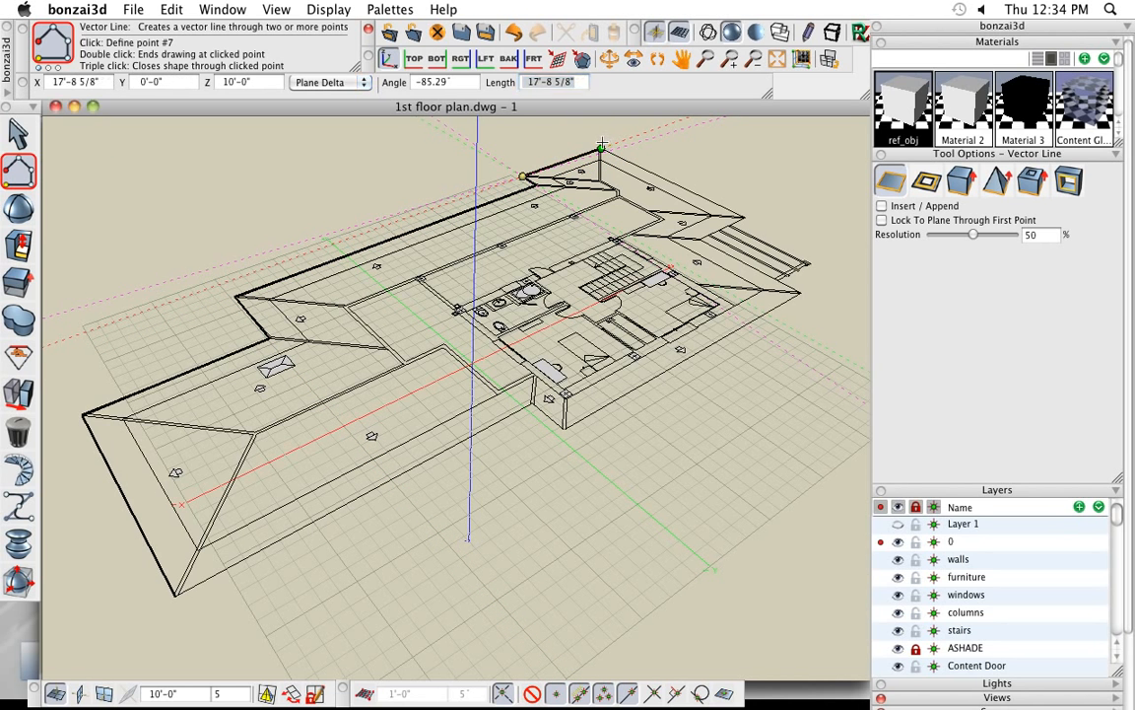
click(600, 150)
click(744, 218)
click(700, 240)
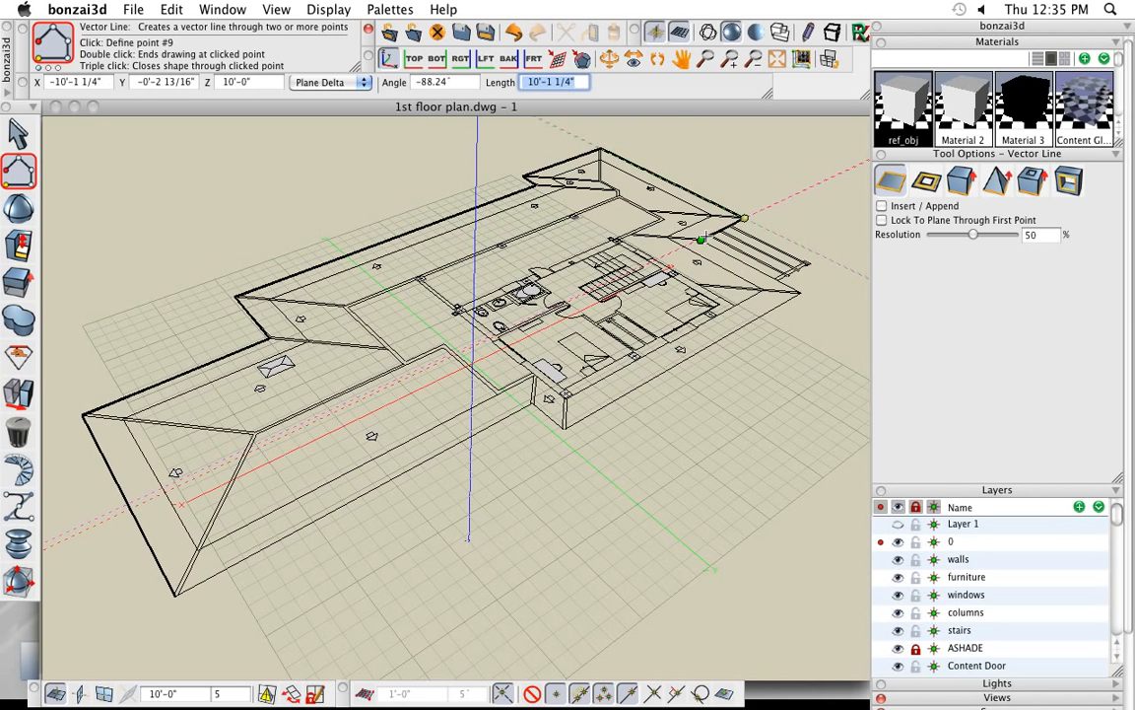
click(798, 291)
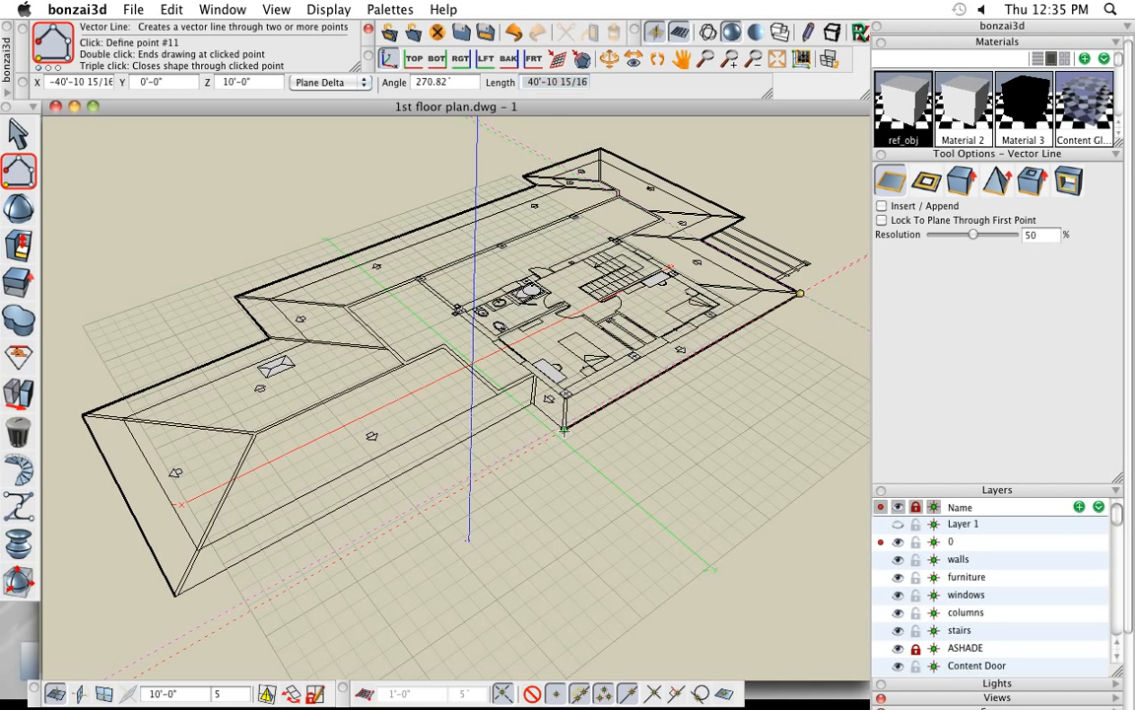
click(563, 430)
click(533, 403)
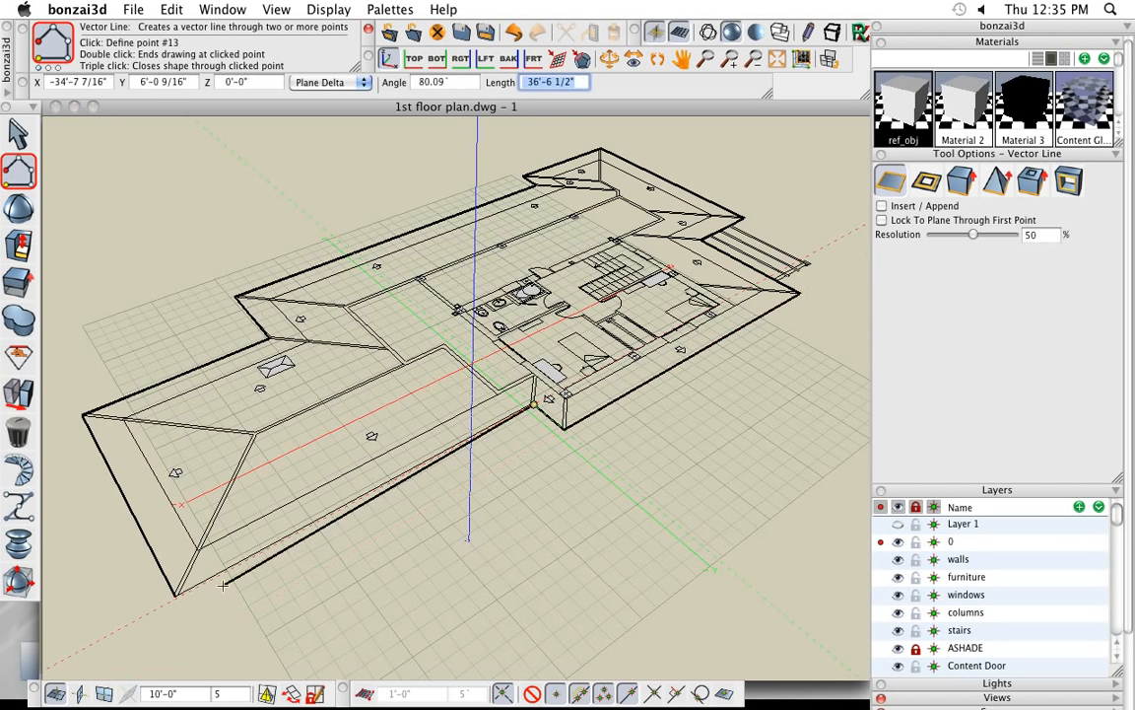
click(176, 594)
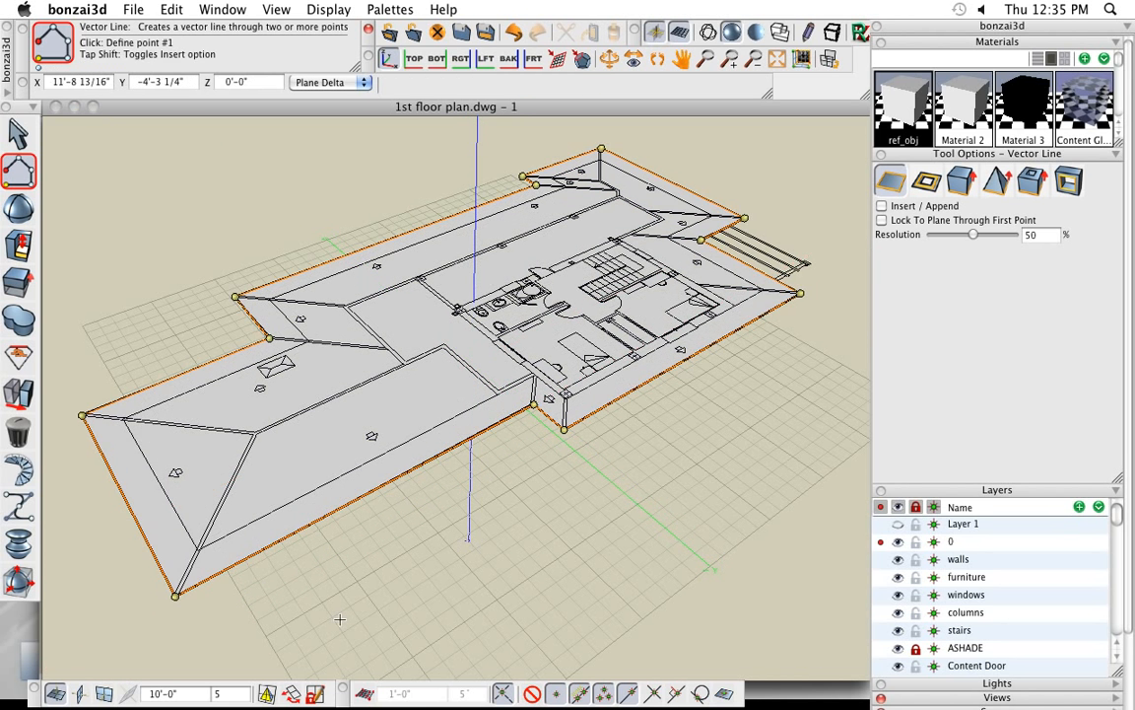
- Generate a hip roof with a shell structure from the traced outline face using the Roof tool
click(18, 132)
click(15, 439)
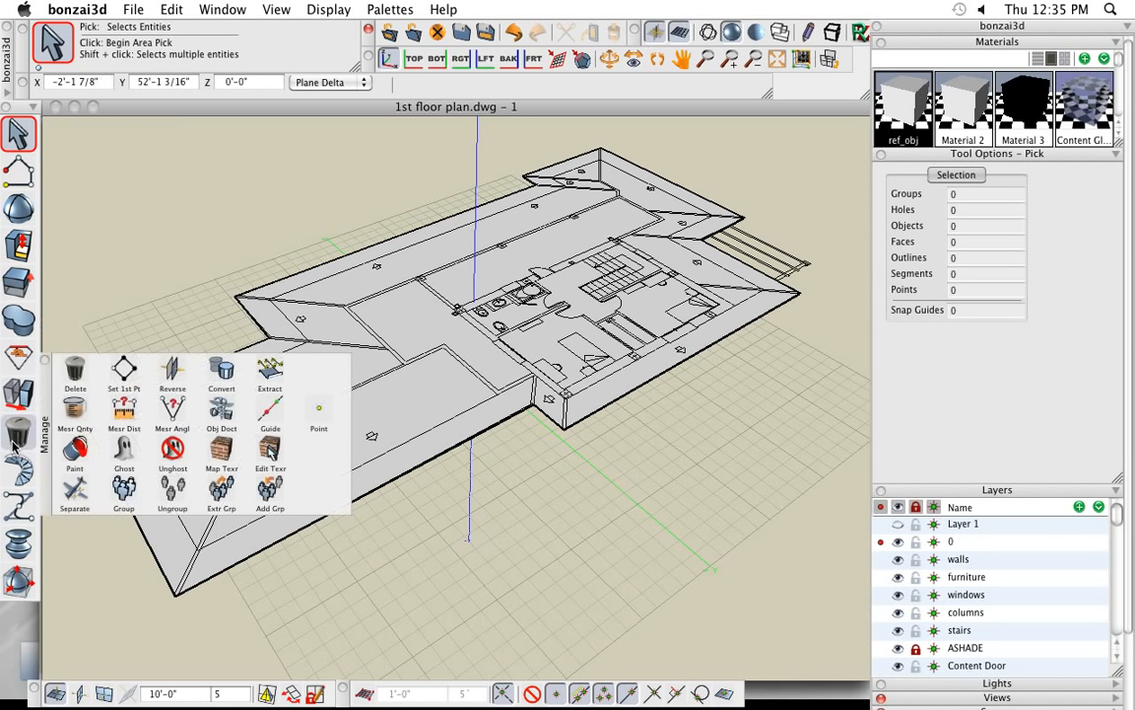
click(15, 399)
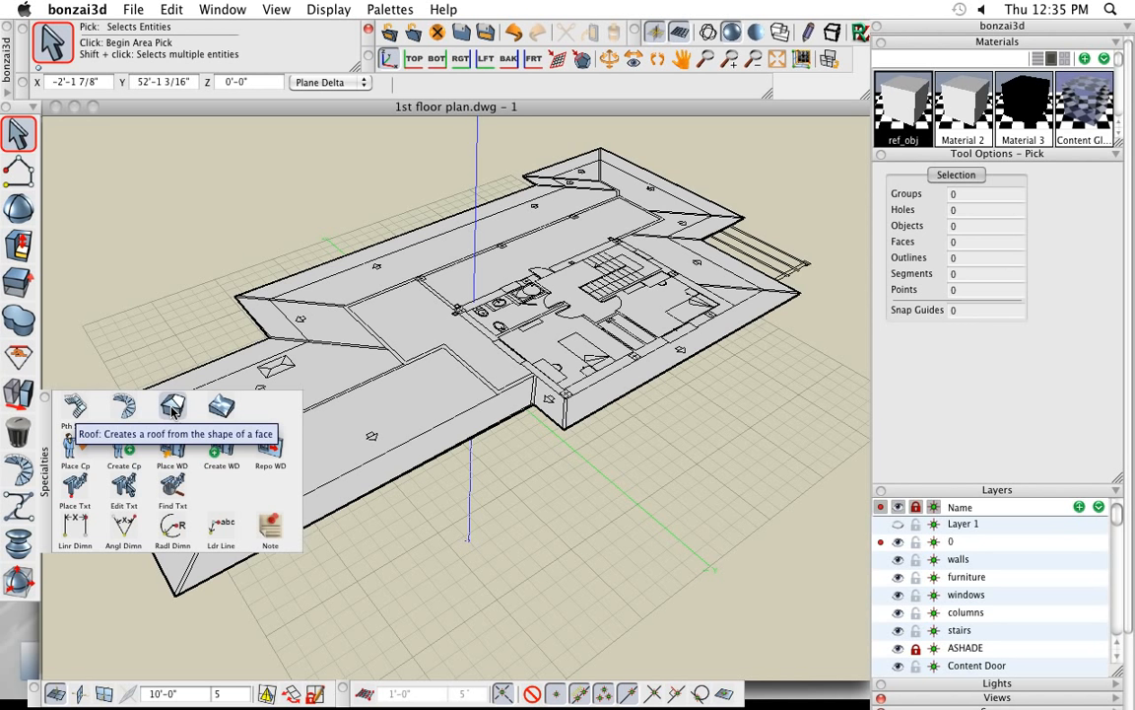
click(173, 407)
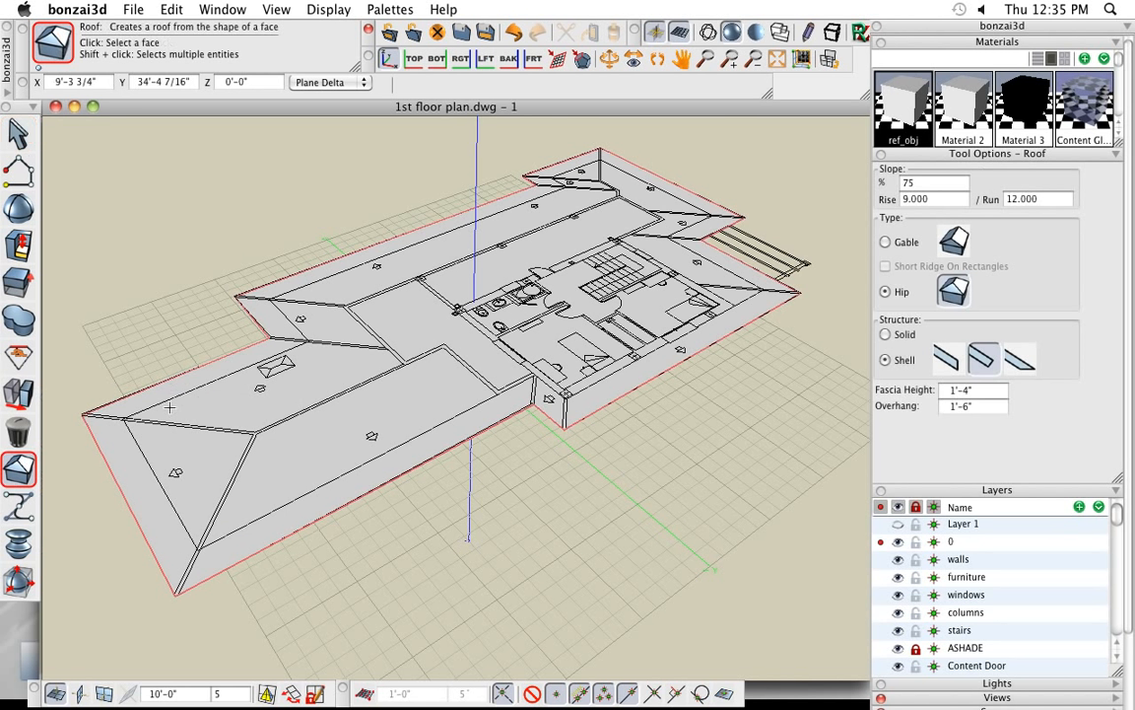
click(296, 466)
middle_drag(463, 541, 518, 583)
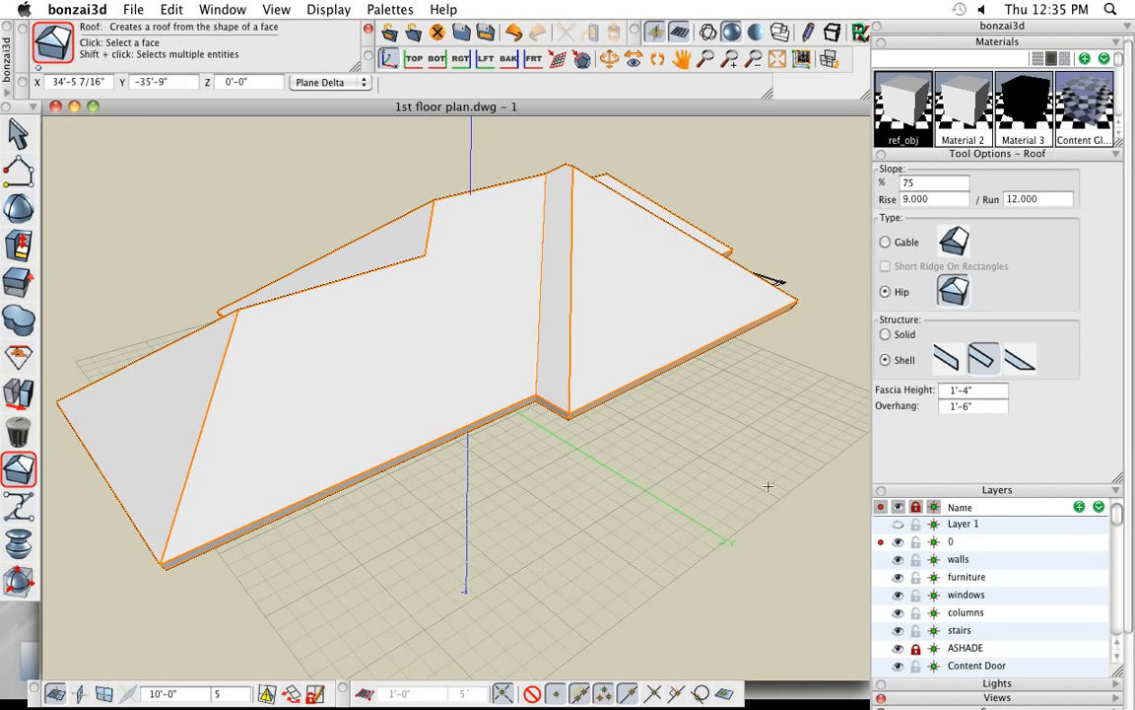
- Set the roof's slope to 39%, its fascia height to 3 inches and its overhang to 0
click(897, 184)
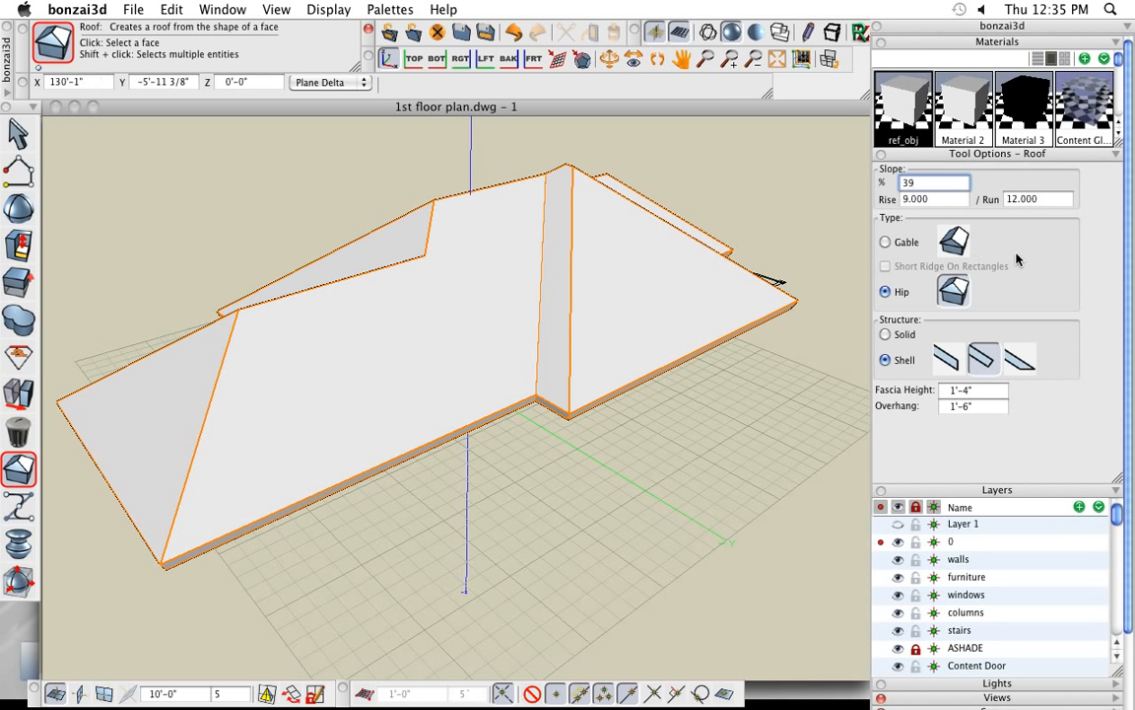
key(Return)
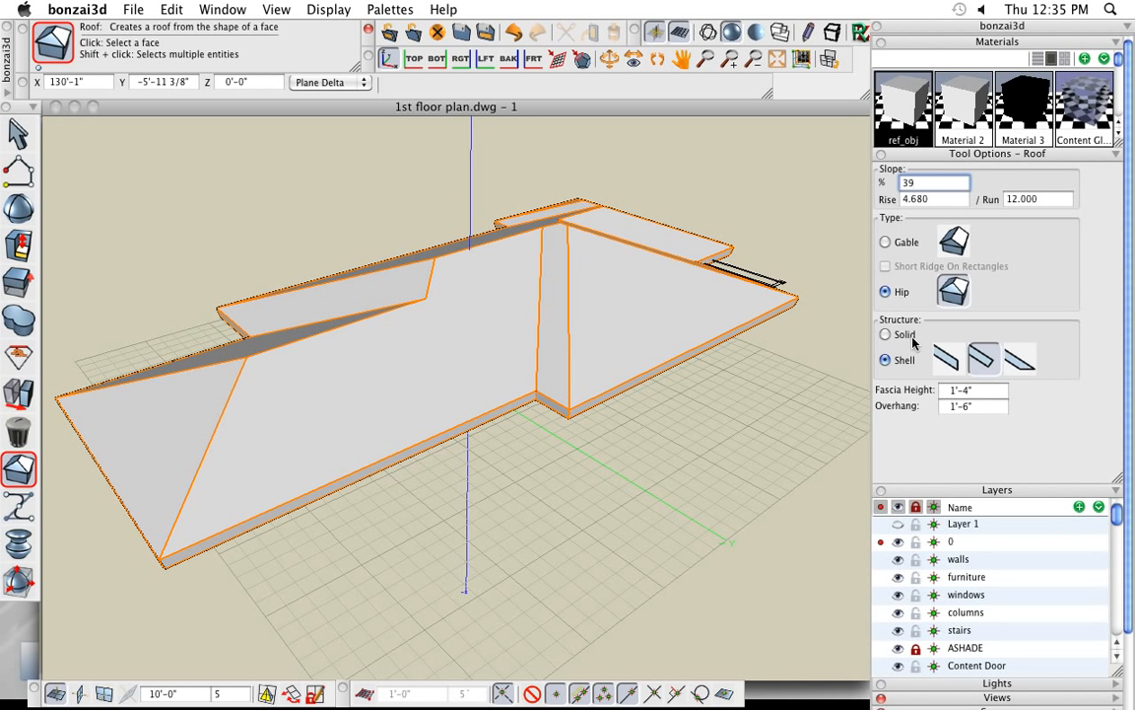
drag(970, 391, 945, 396)
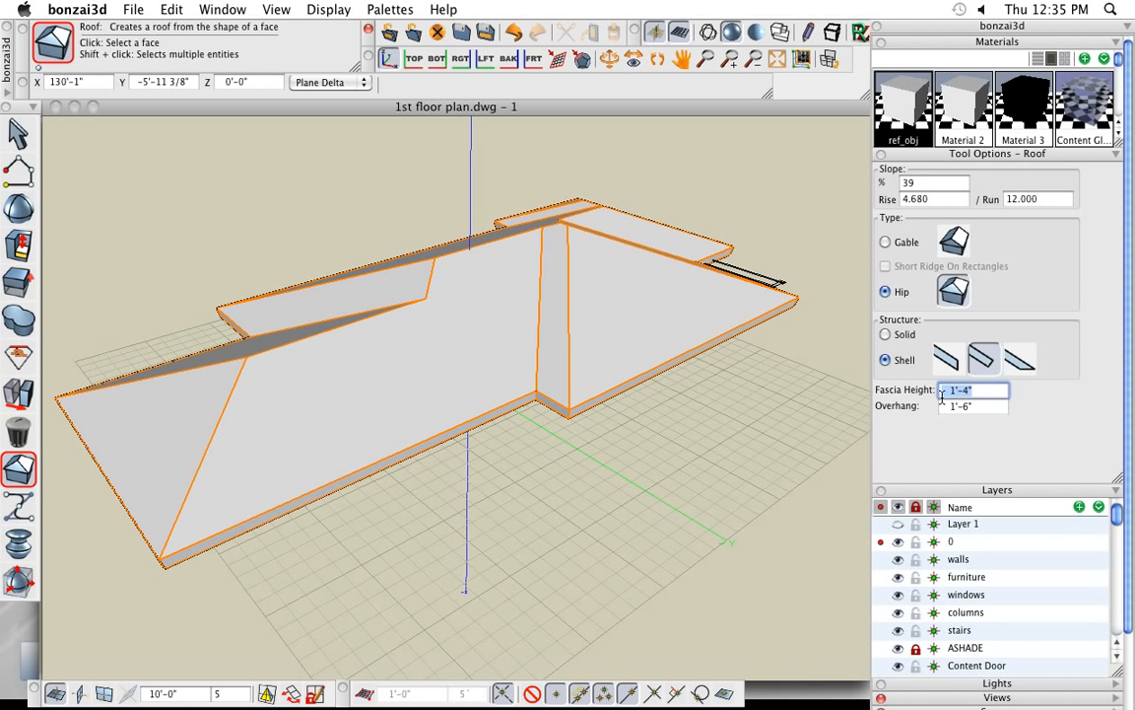
text(3)
key(Return)
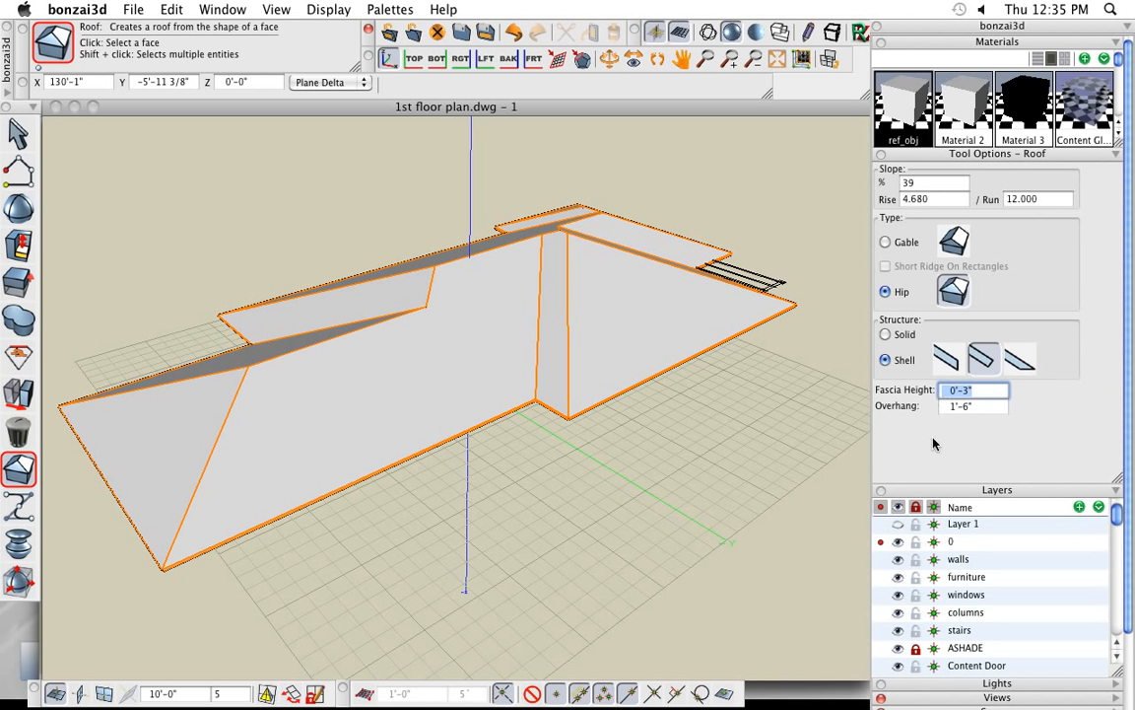
drag(983, 408, 953, 410)
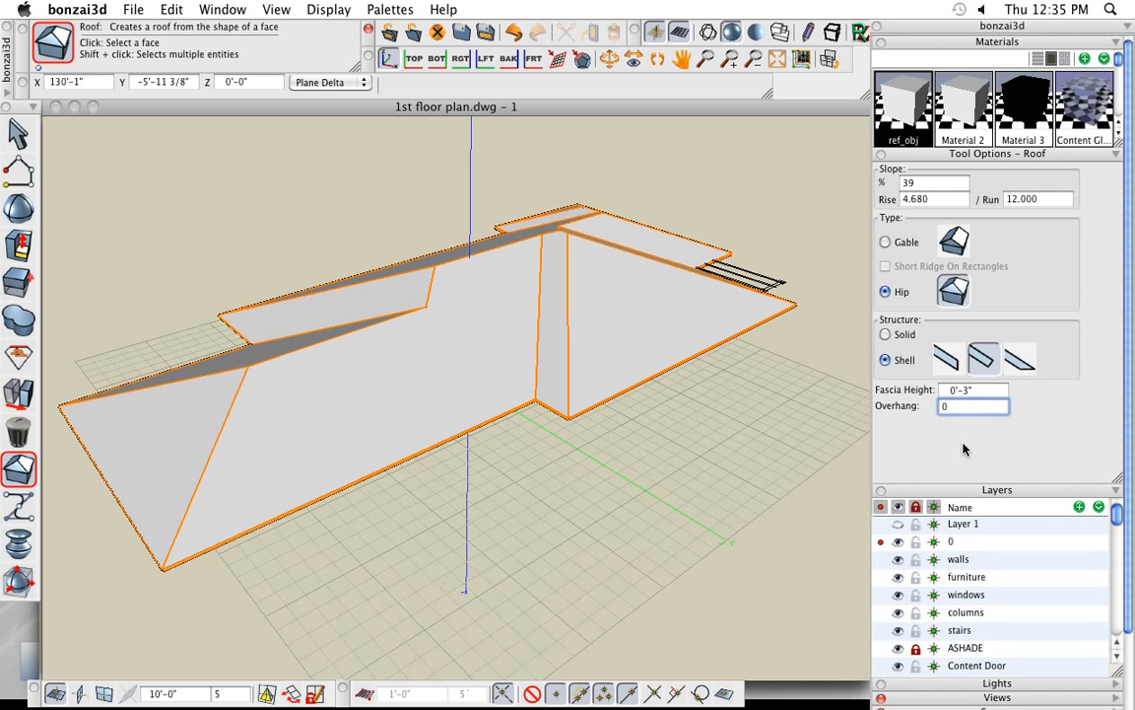
key(Return)
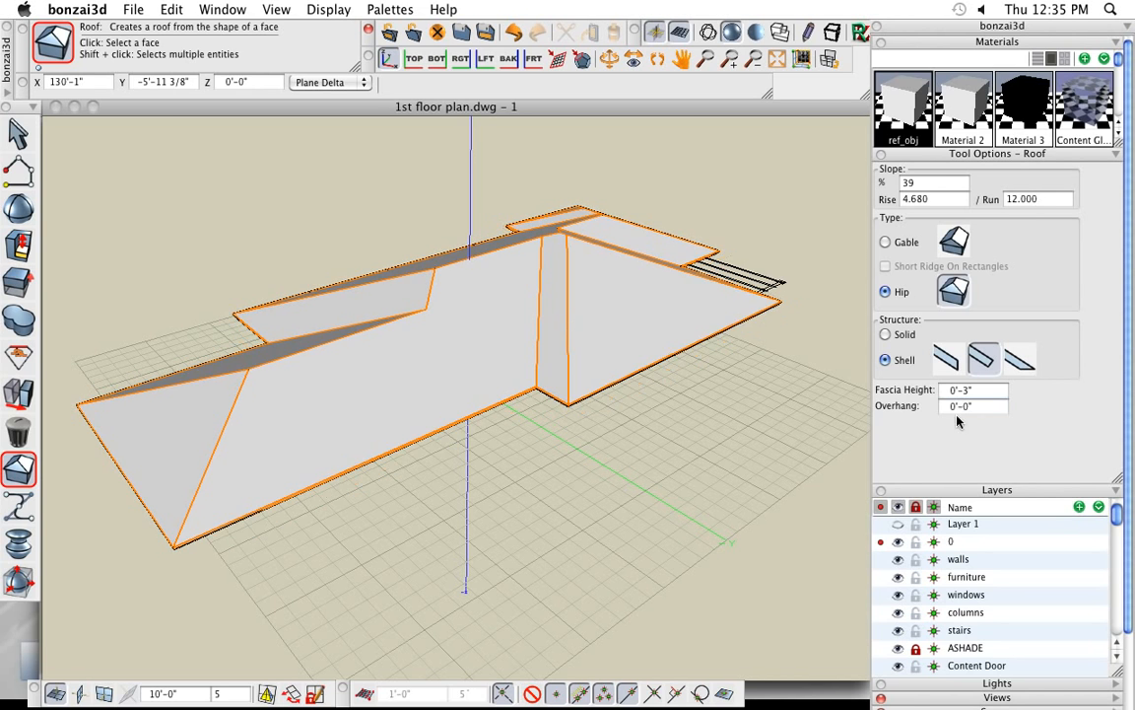
middle_drag(560, 452, 576, 271)
scroll(445, 409, up, 3)
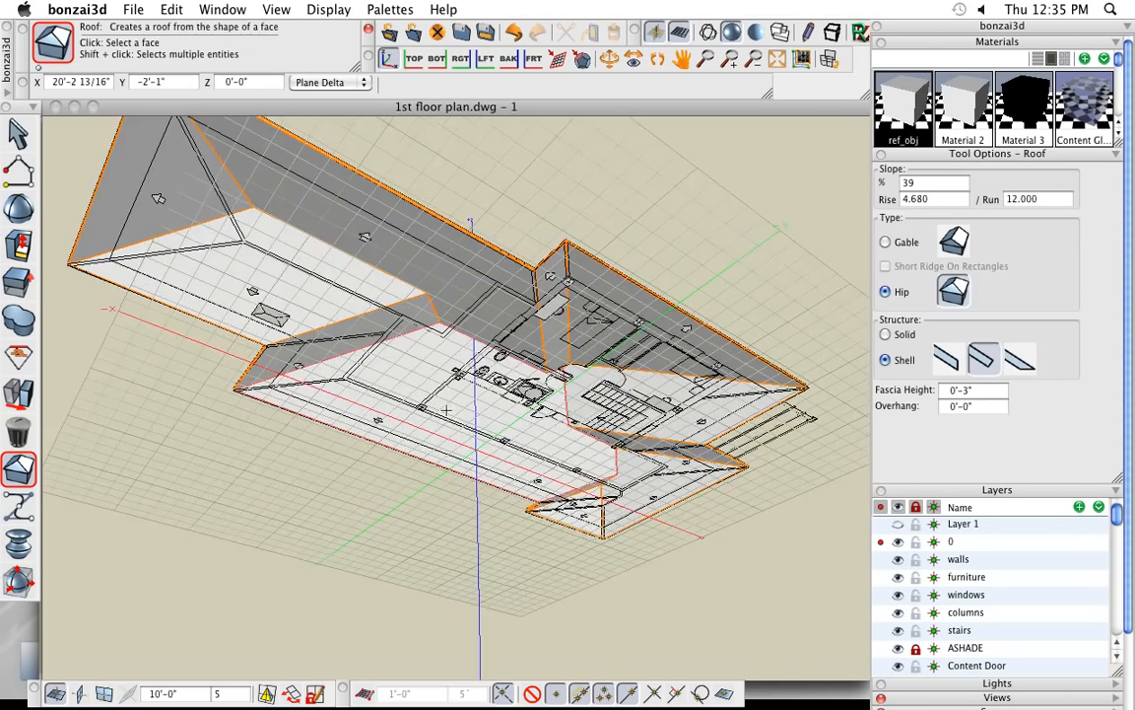
scroll(445, 409, down, 3)
middle_drag(445, 409, 674, 527)
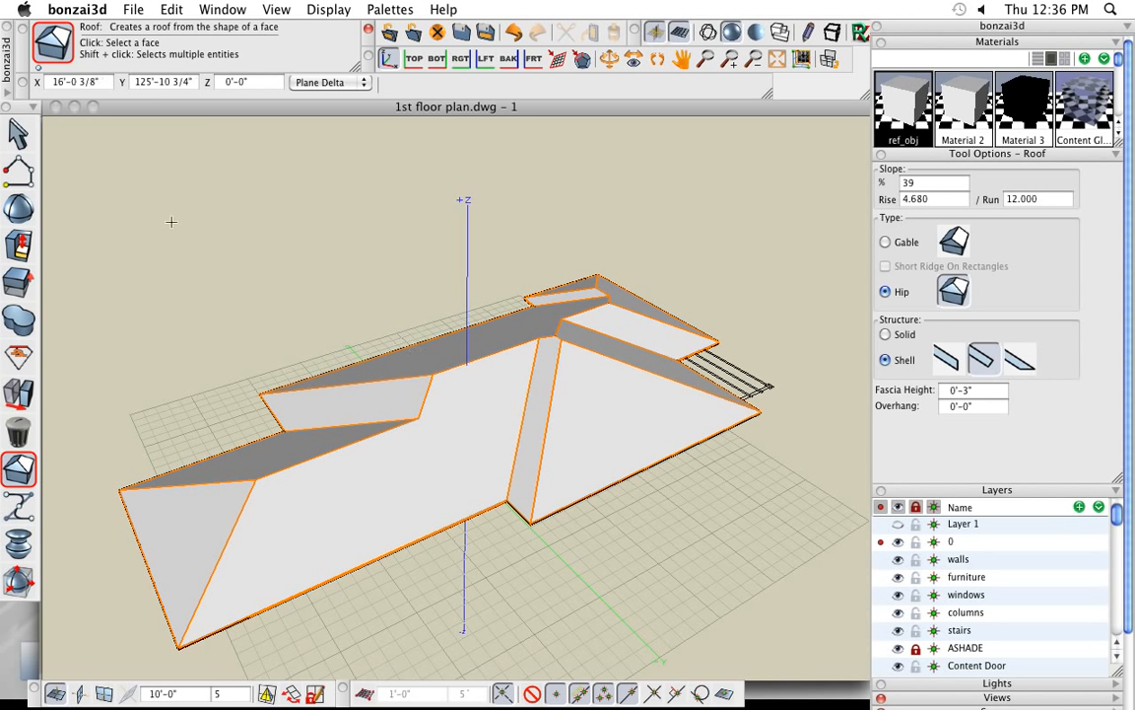
- Select the roof plan reference object beneath the new roof and isolate it
click(20, 134)
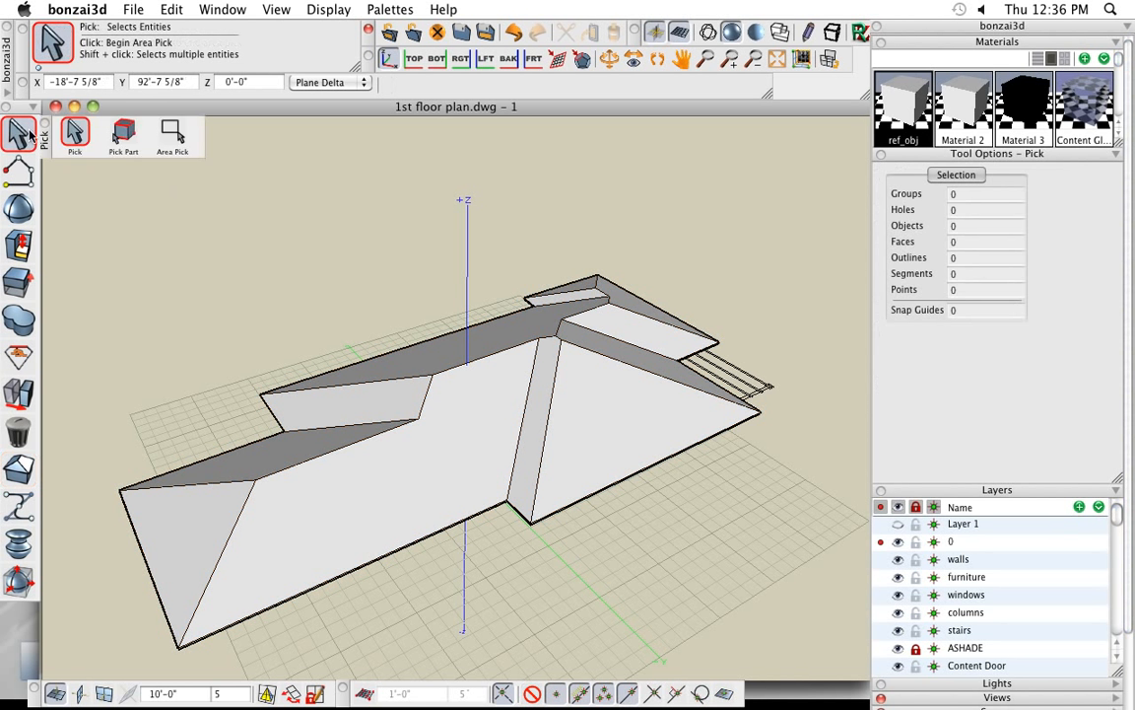
click(734, 366)
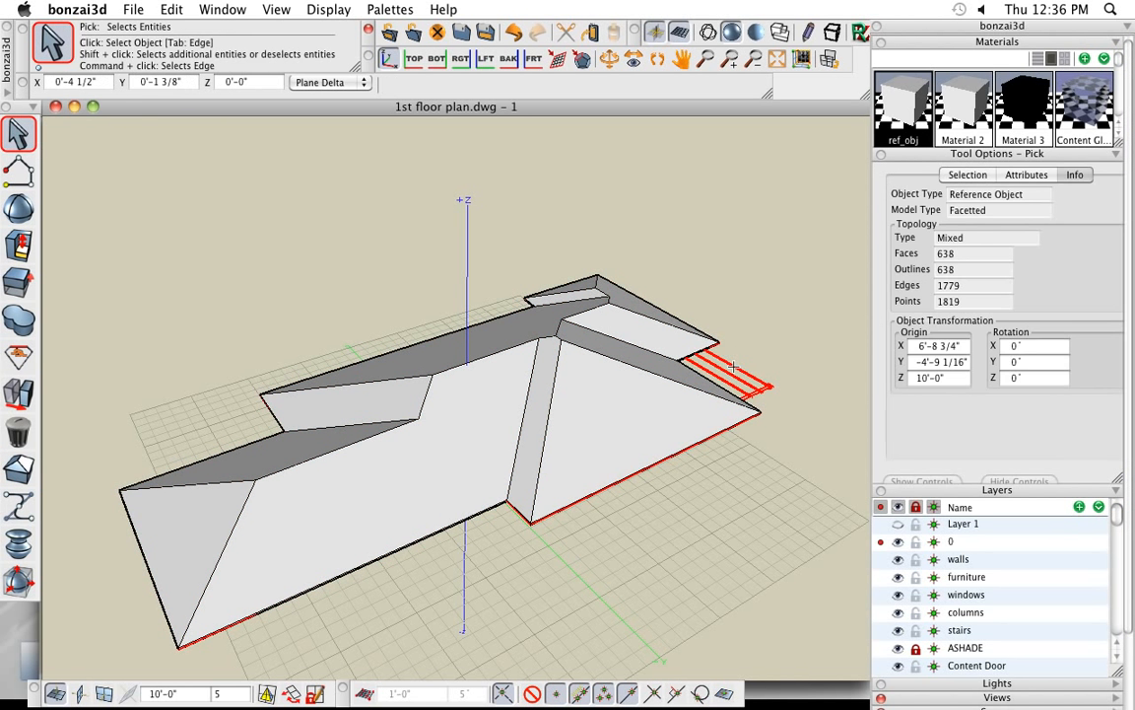
click(493, 232)
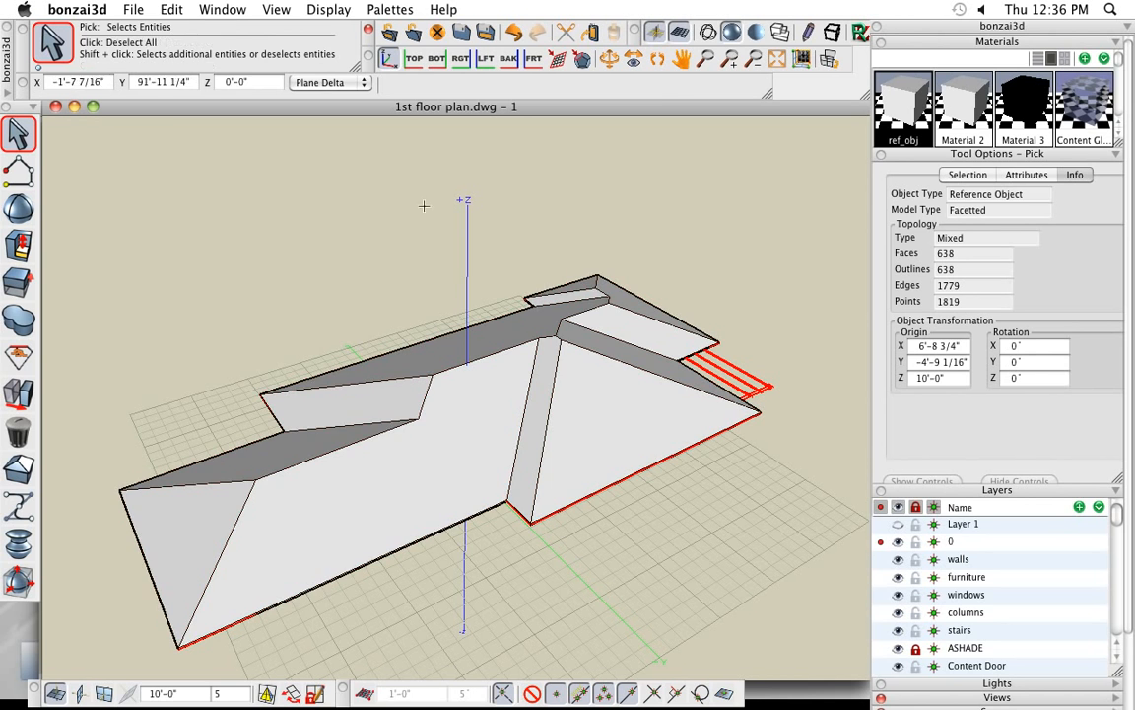
click(171, 9)
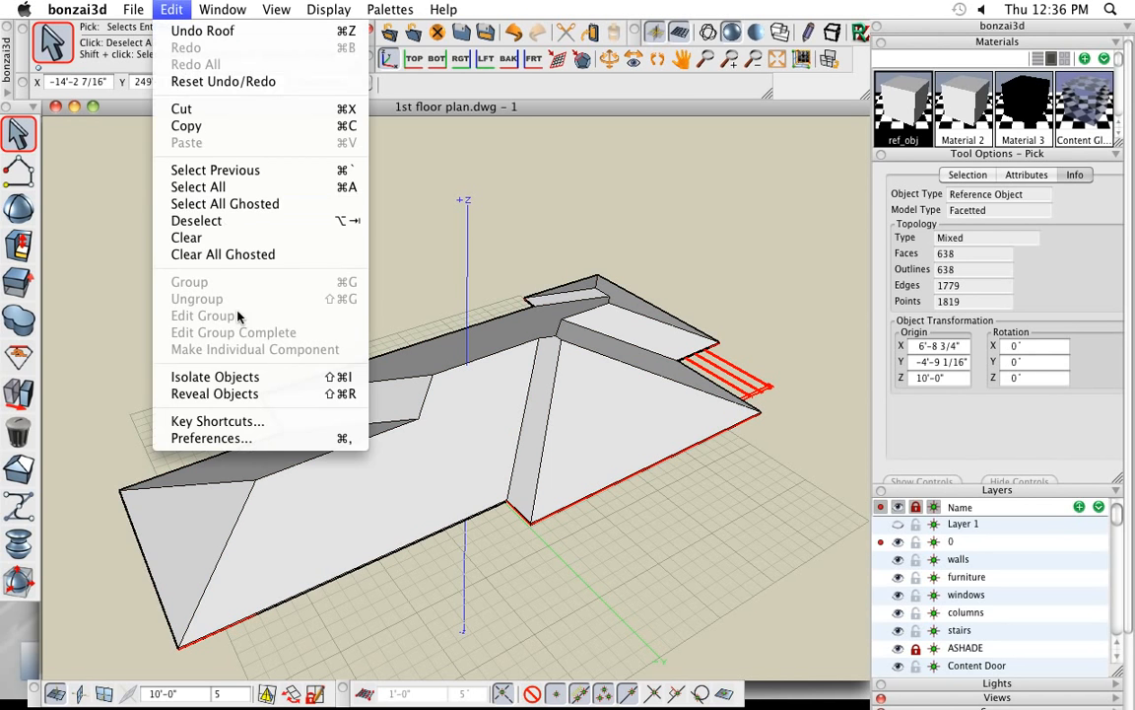
click(249, 376)
scroll(396, 282, down, 1)
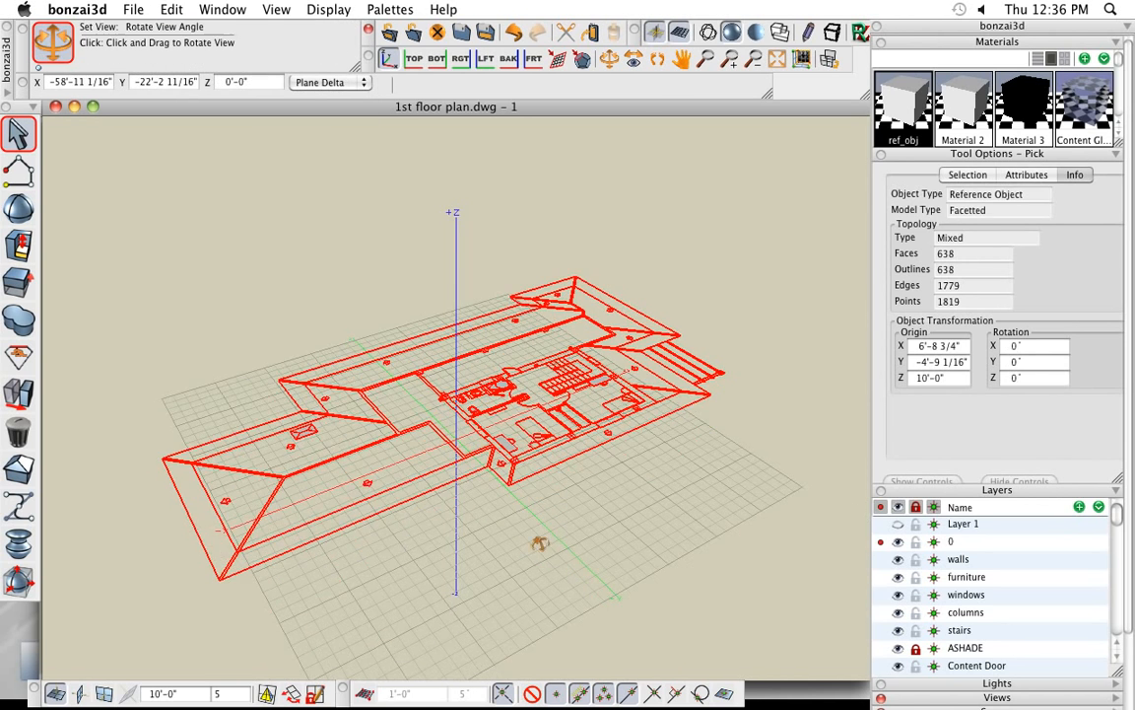
- Trace the upper-floor outline inside the roof plan corner by corner with the Vector Line tool as a closed flat 2D face
middle_drag(540, 542, 580, 544)
click(186, 219)
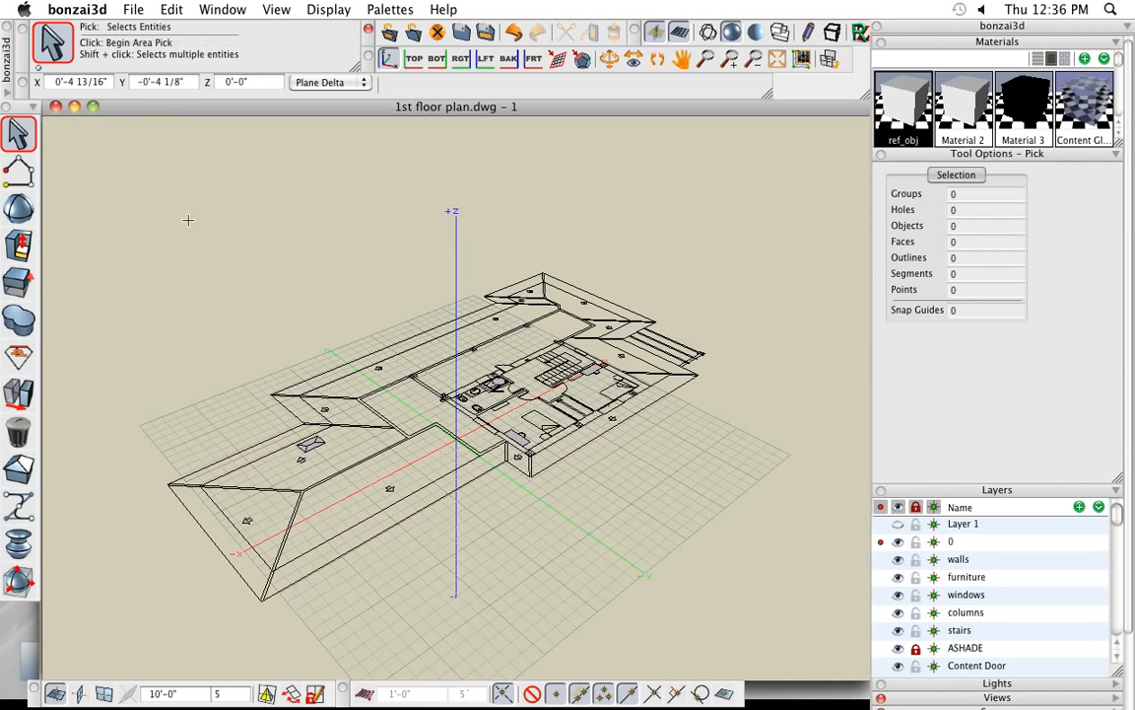
middle_drag(436, 468, 435, 434)
scroll(443, 430, up, 1)
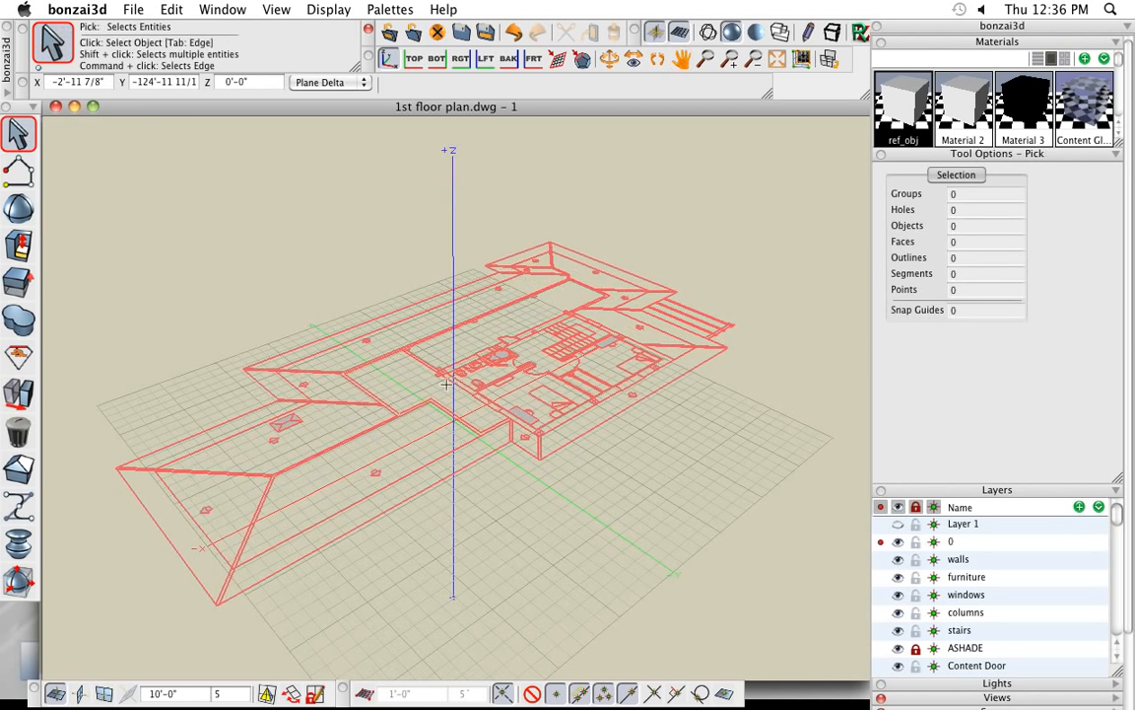
click(22, 185)
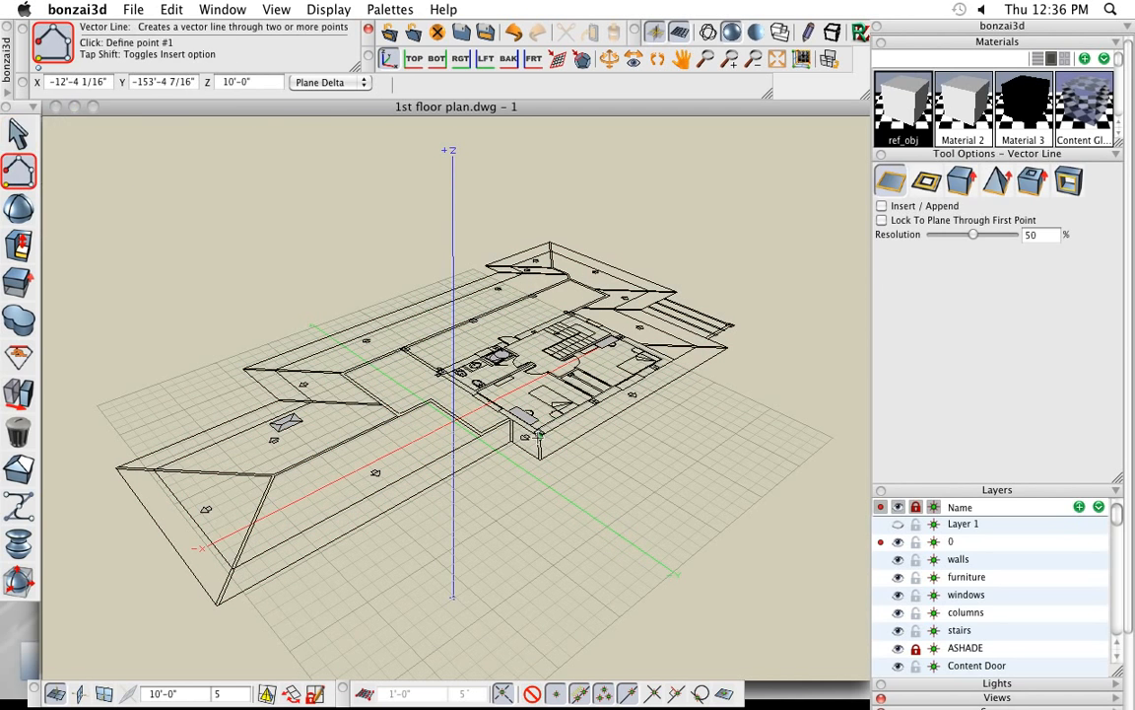
click(539, 434)
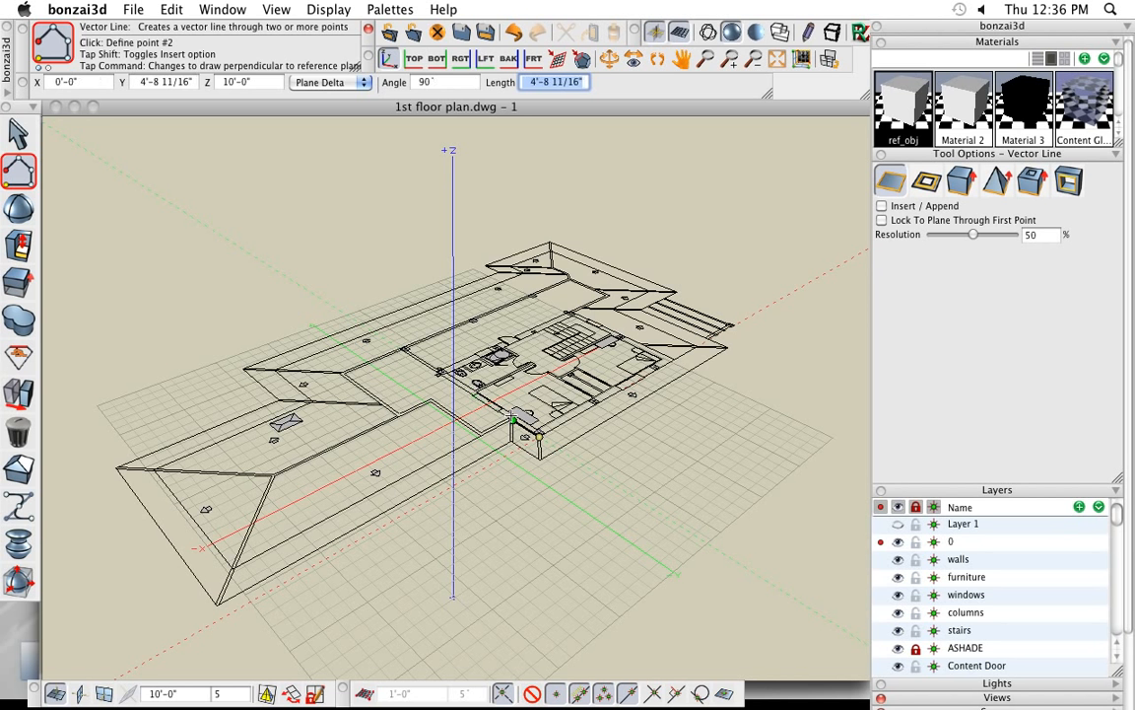
click(511, 421)
click(479, 434)
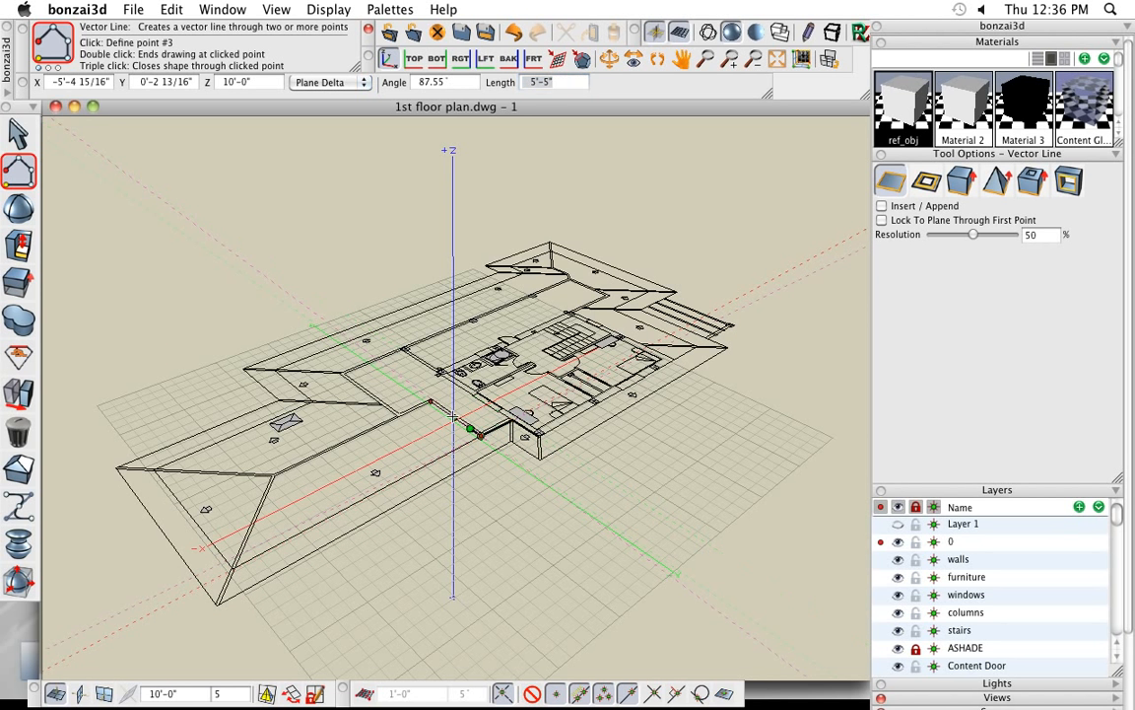
click(431, 401)
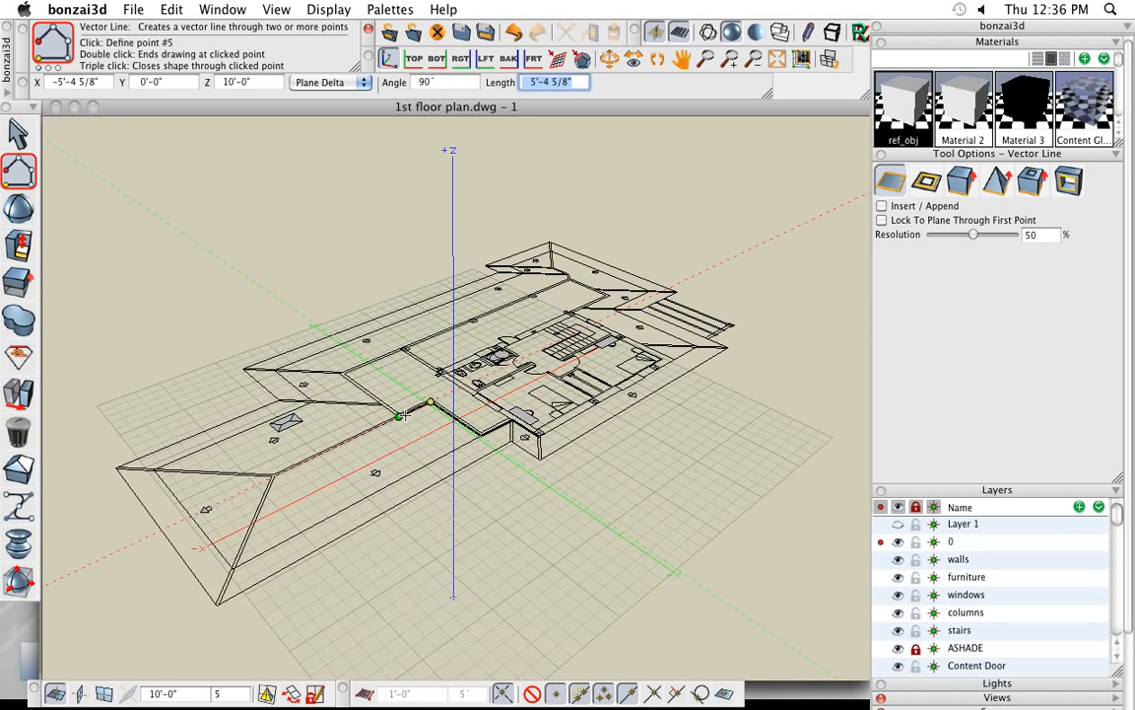
click(383, 404)
click(344, 372)
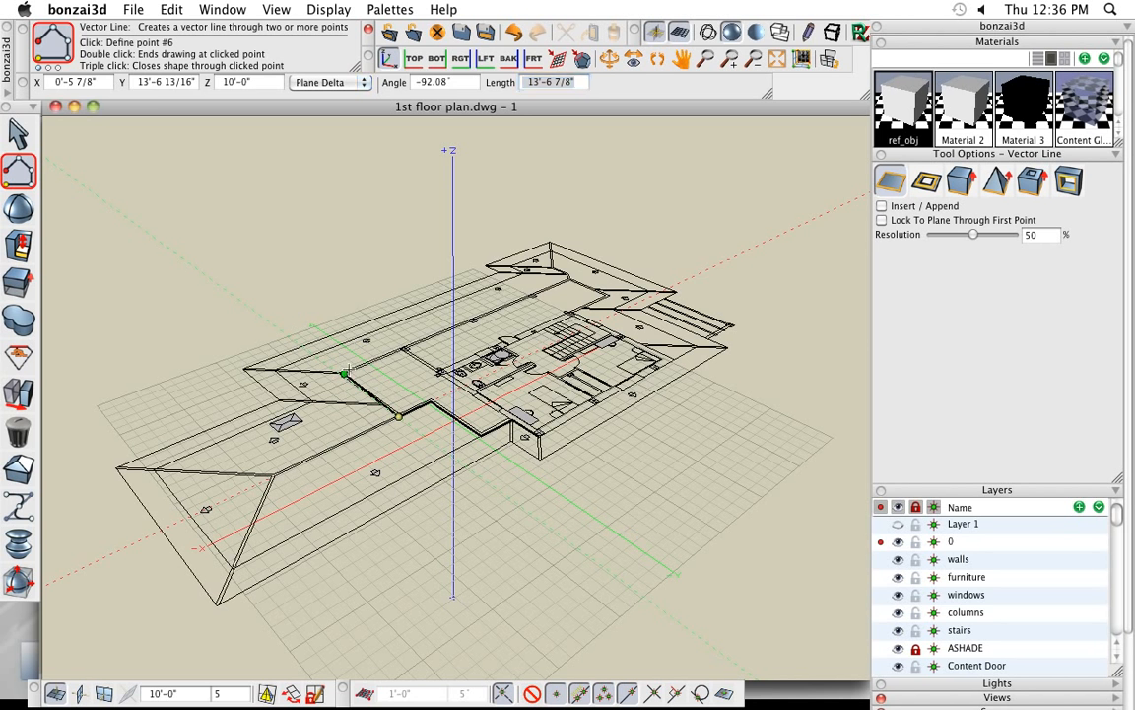
click(569, 278)
click(608, 294)
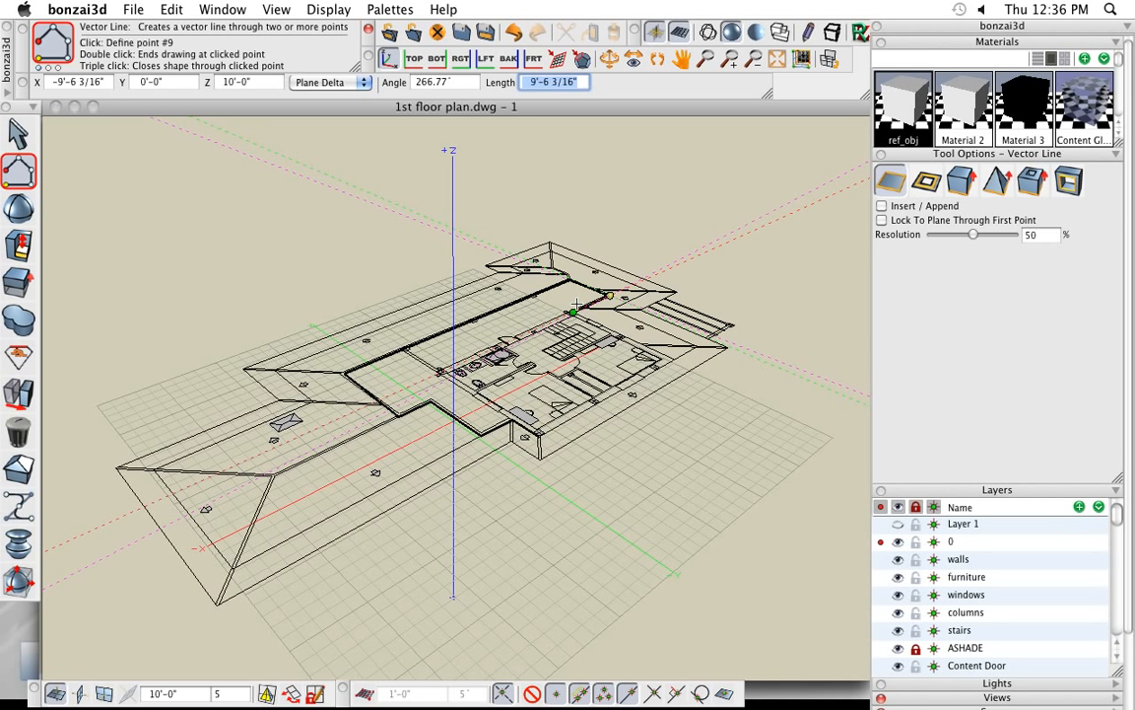
click(574, 312)
click(674, 360)
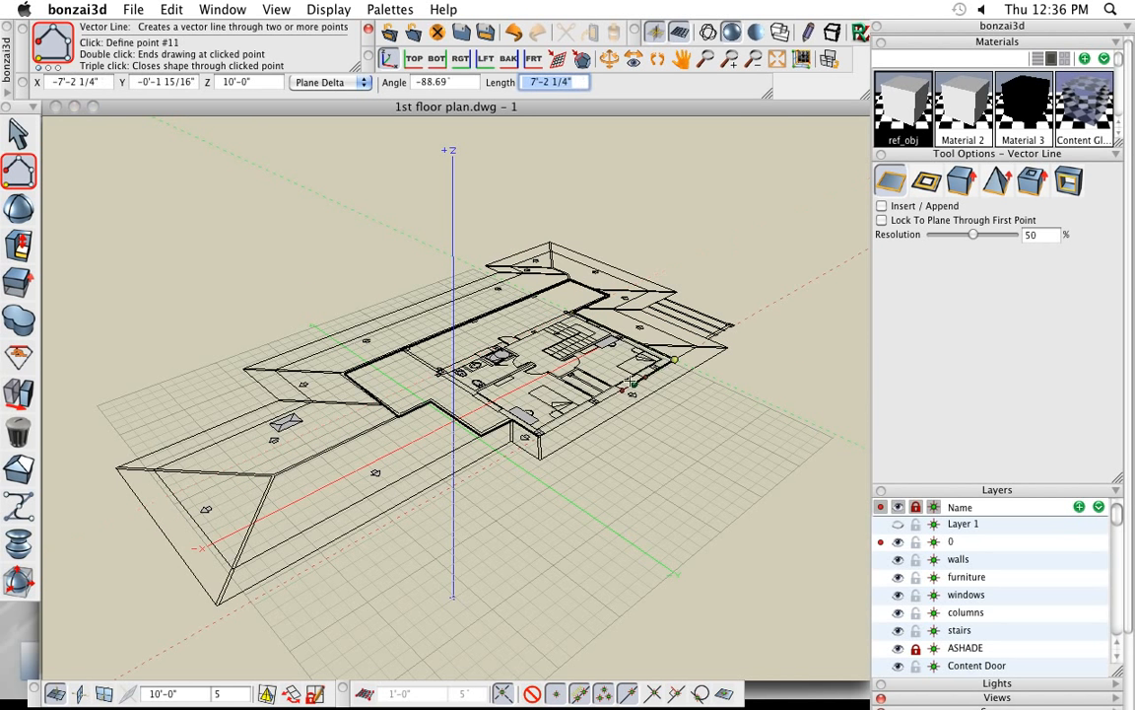
click(539, 434)
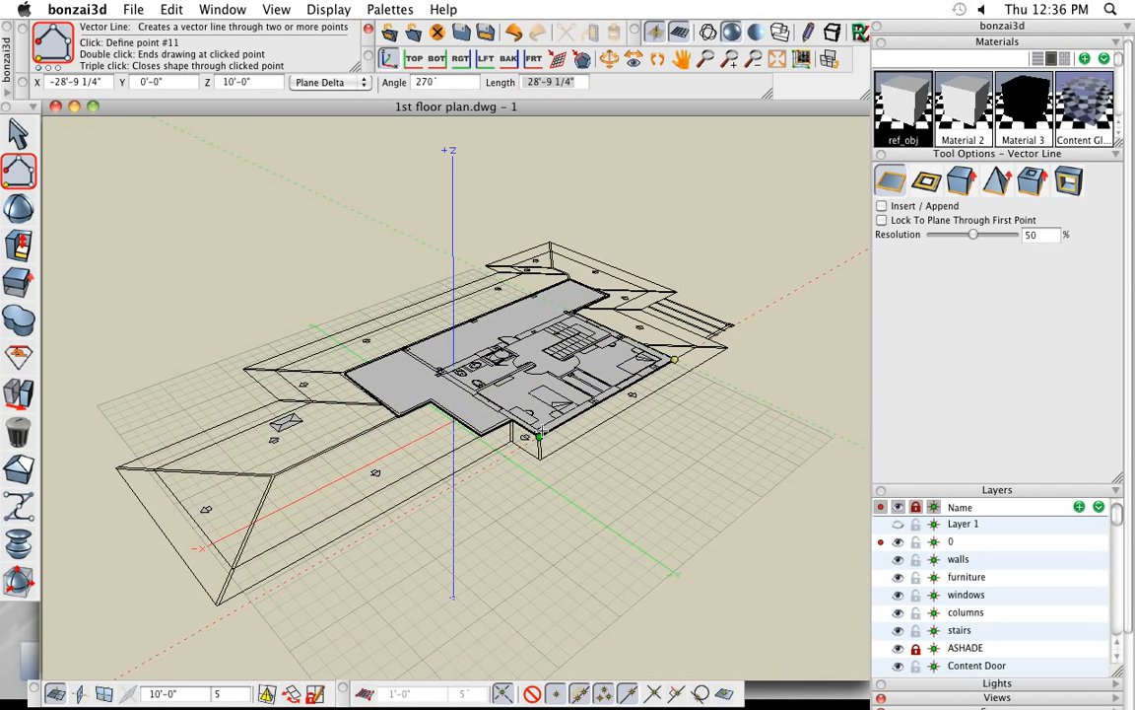
click(539, 433)
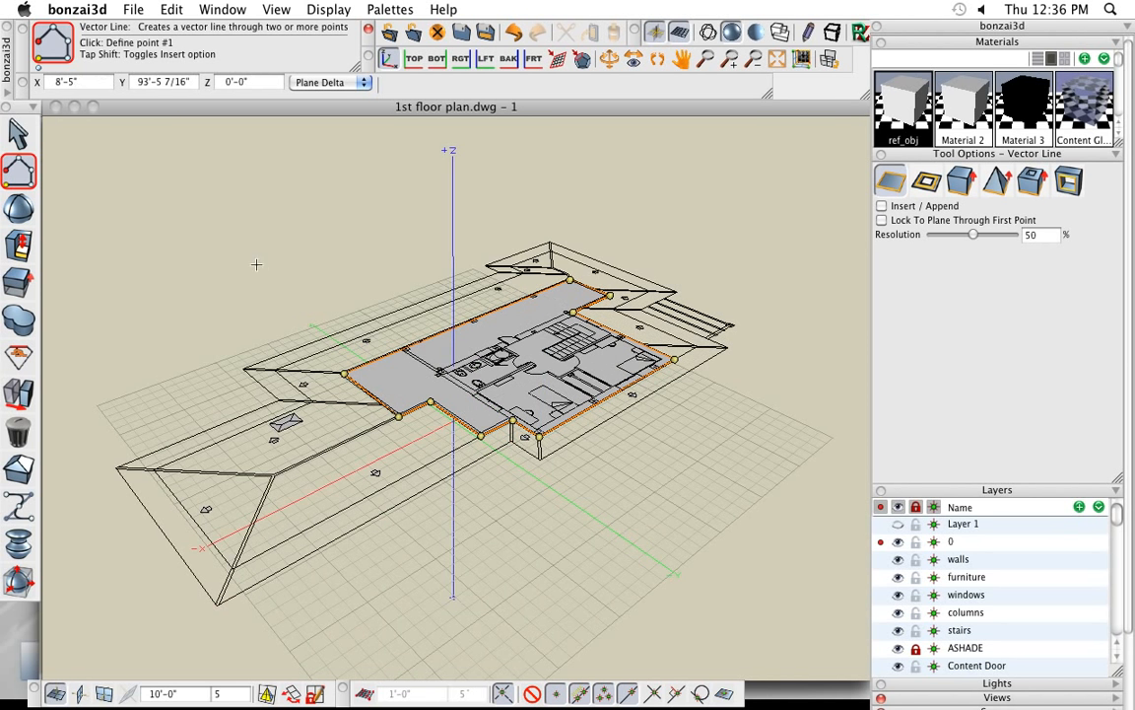
- Extrude the traced upper-floor face upward perpendicular to its surface with the Reshape tool into a block about 29 feet high
mouse_move(21, 245)
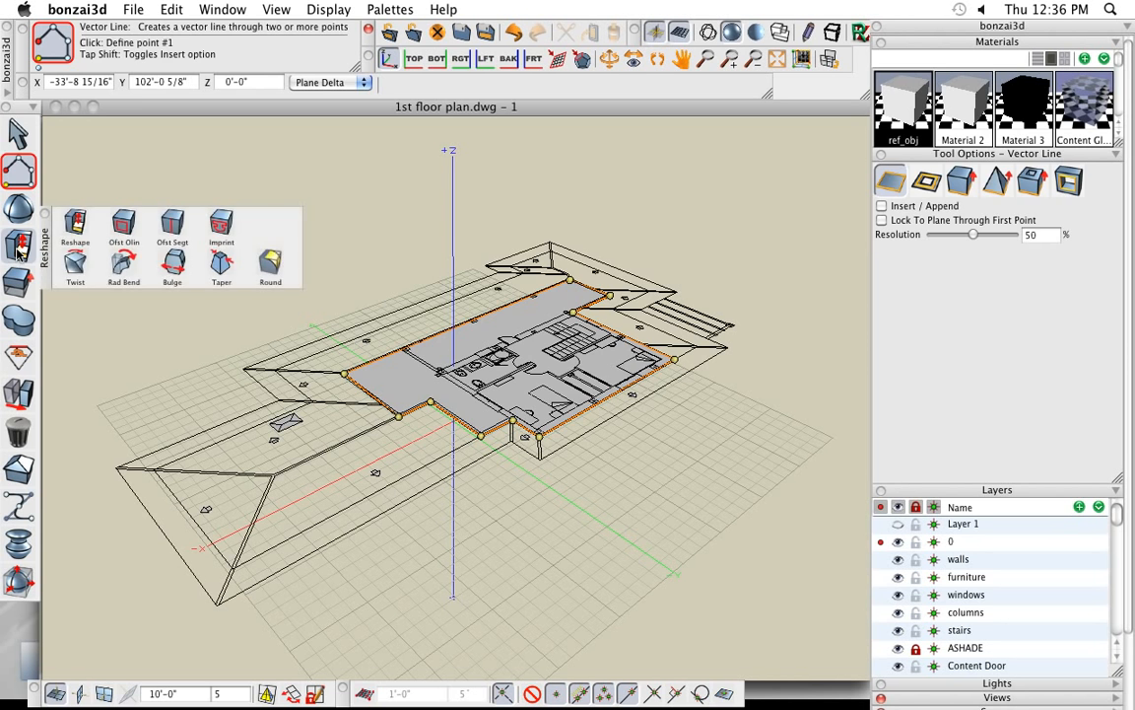
click(75, 224)
click(399, 390)
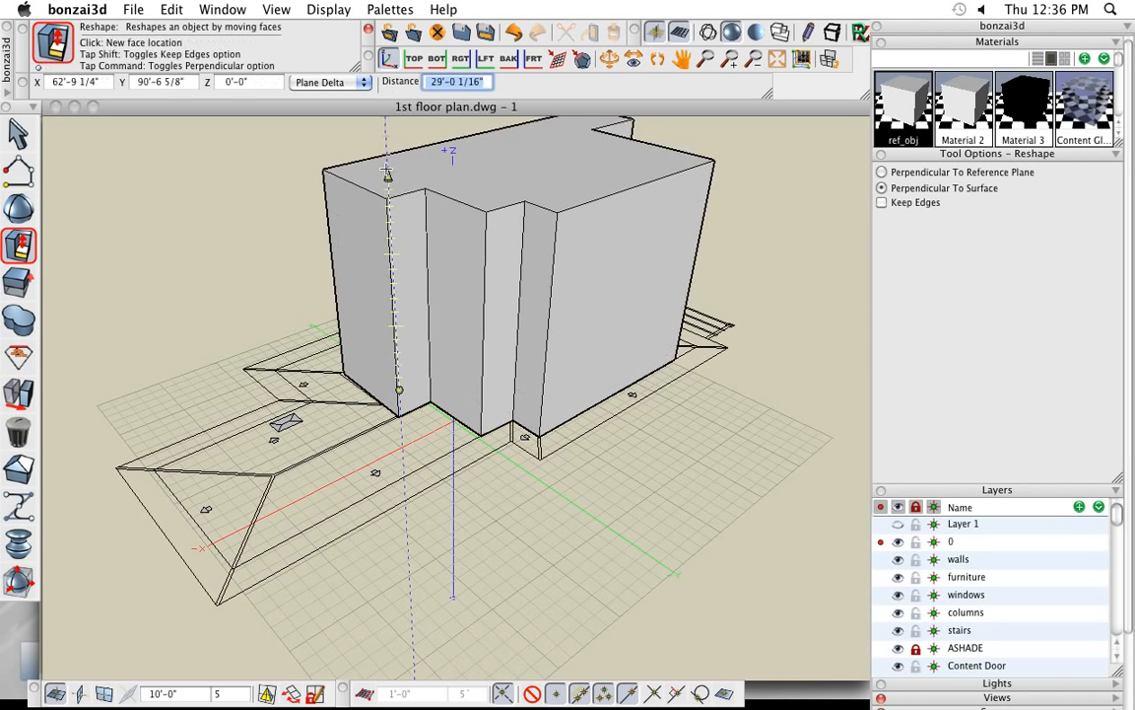
click(510, 492)
scroll(522, 573, down, 2)
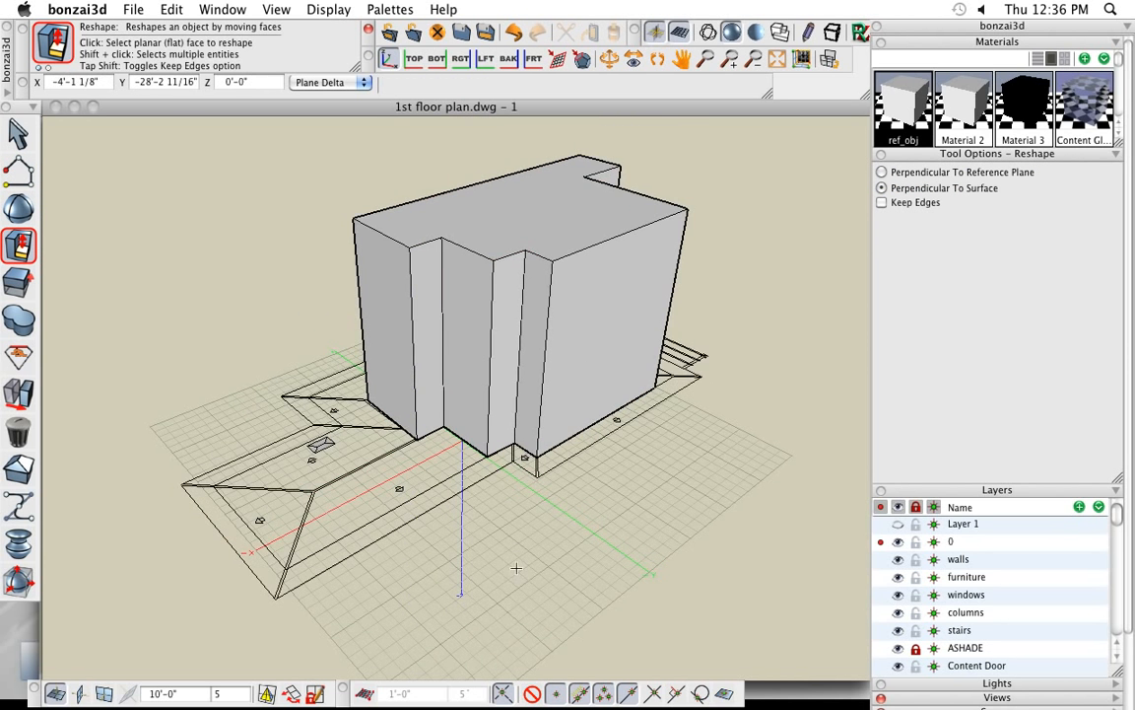
- Reveal the hidden objects of the house model around the new block
click(171, 10)
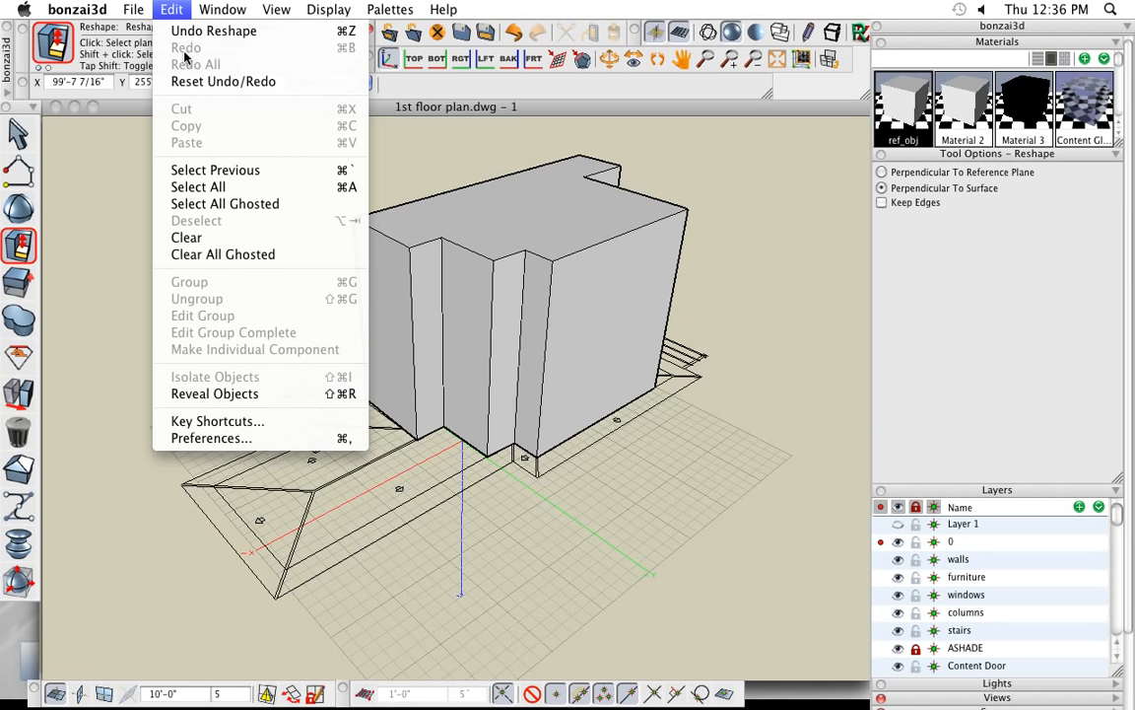
click(246, 396)
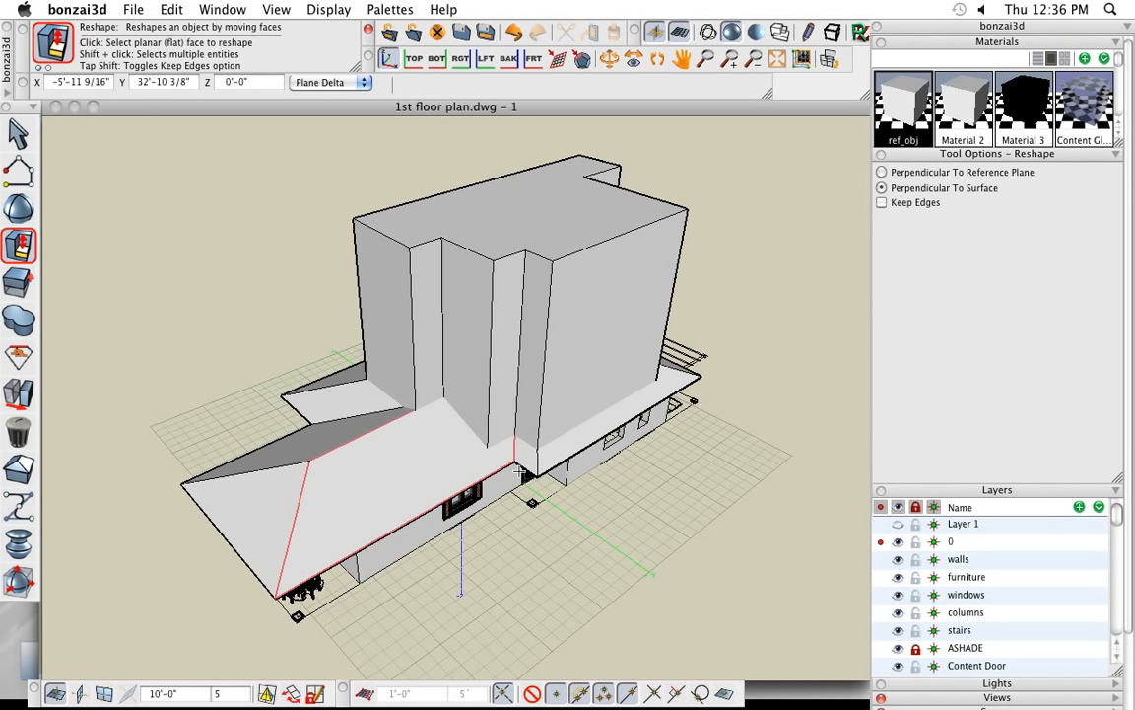
middle_drag(618, 525, 608, 481)
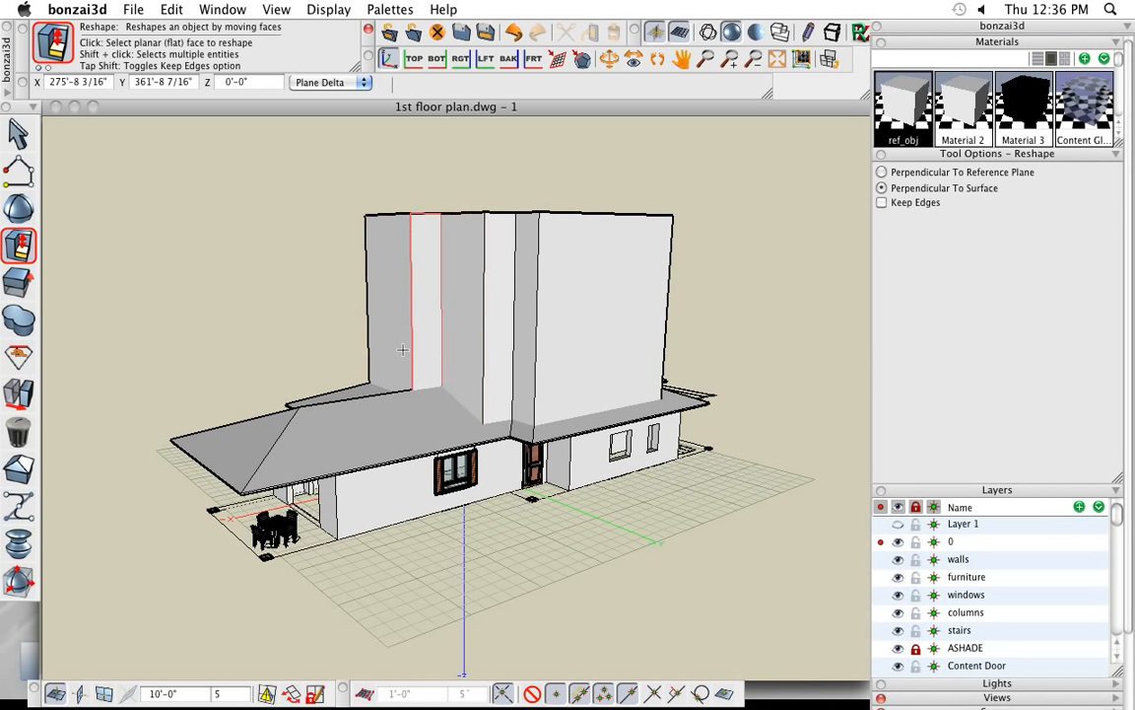
- Subtract the tall upper-floor block from the hip roof using the Difference tool
click(19, 317)
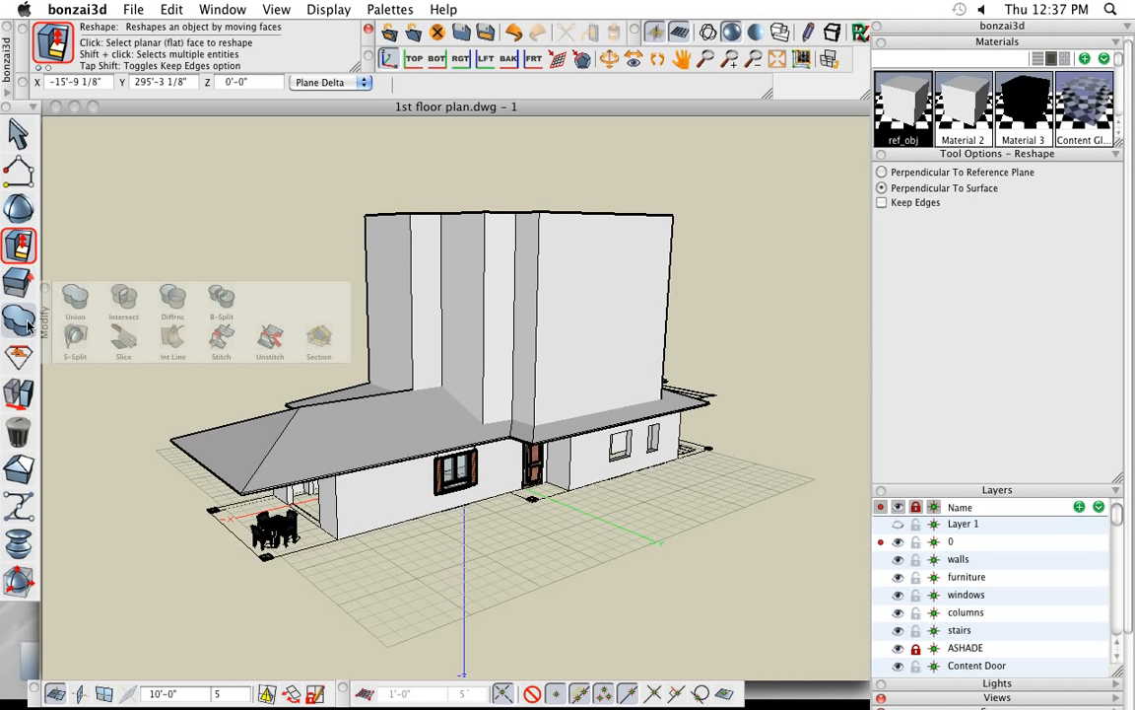
click(173, 300)
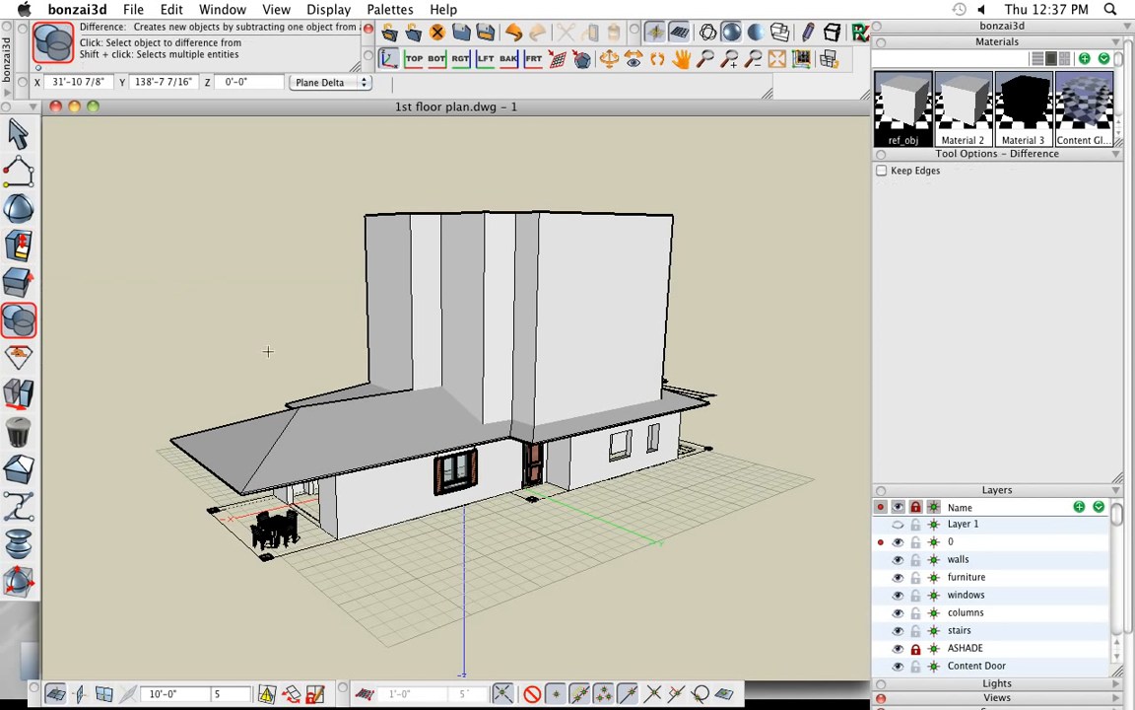
click(232, 426)
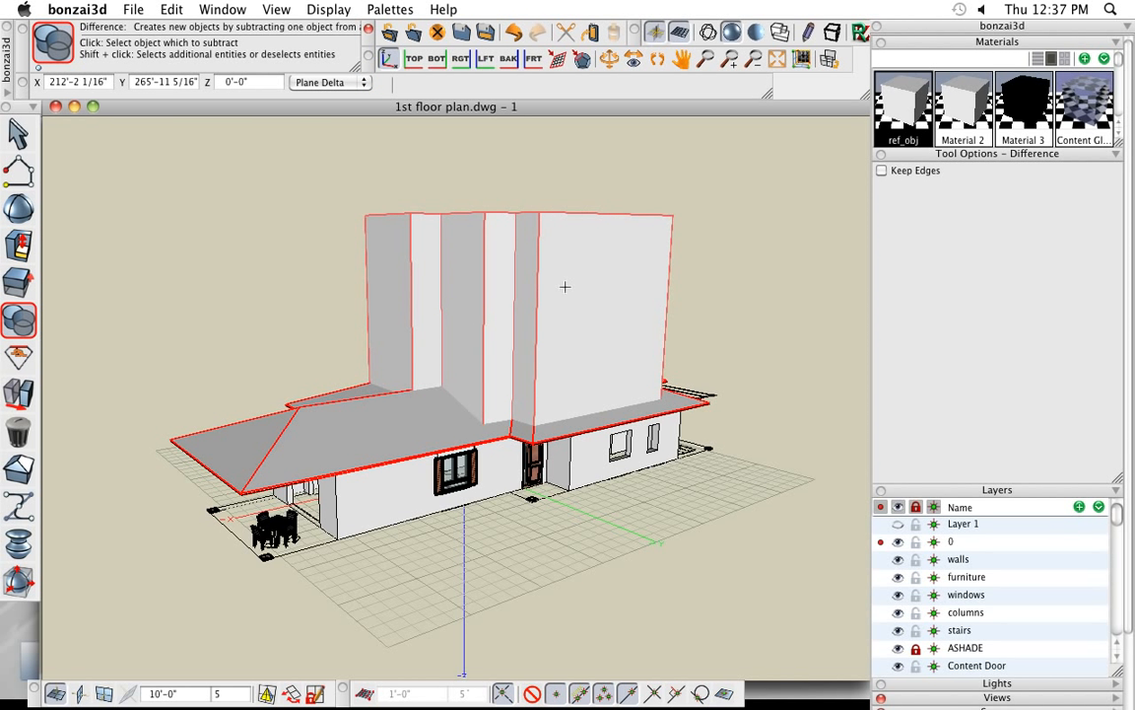
click(516, 305)
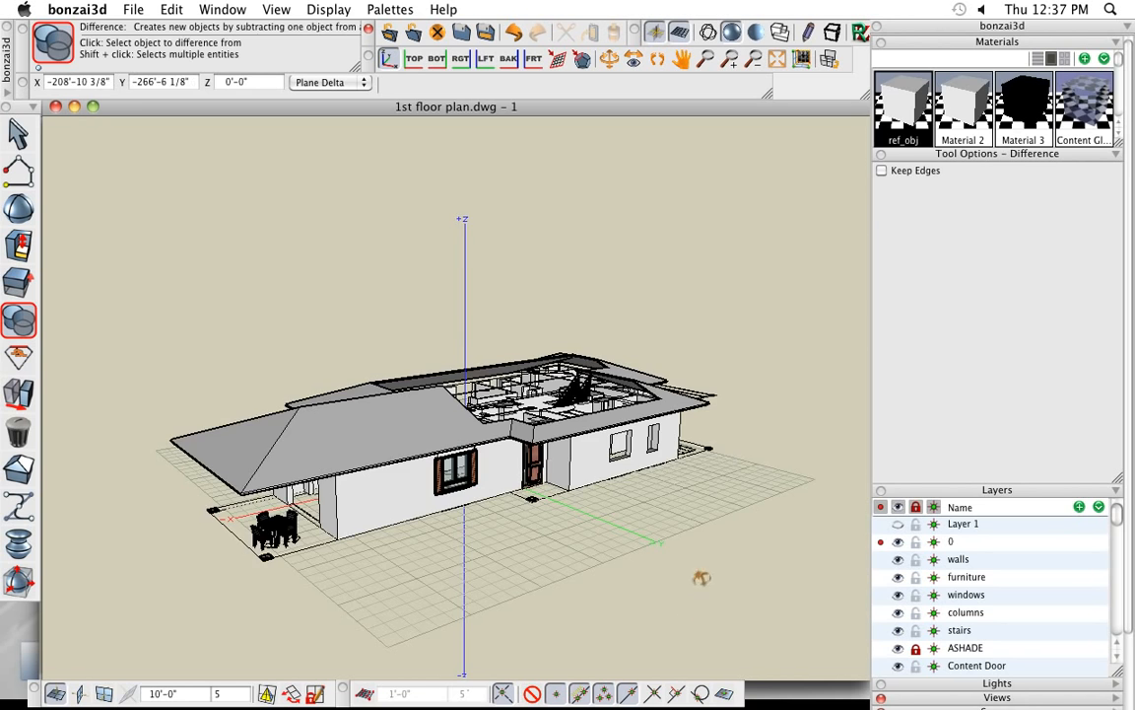
- Apply the reddish-brown window frame material to the cut hip roof
middle_drag(695, 577, 938, 331)
scroll(993, 103, down, 4)
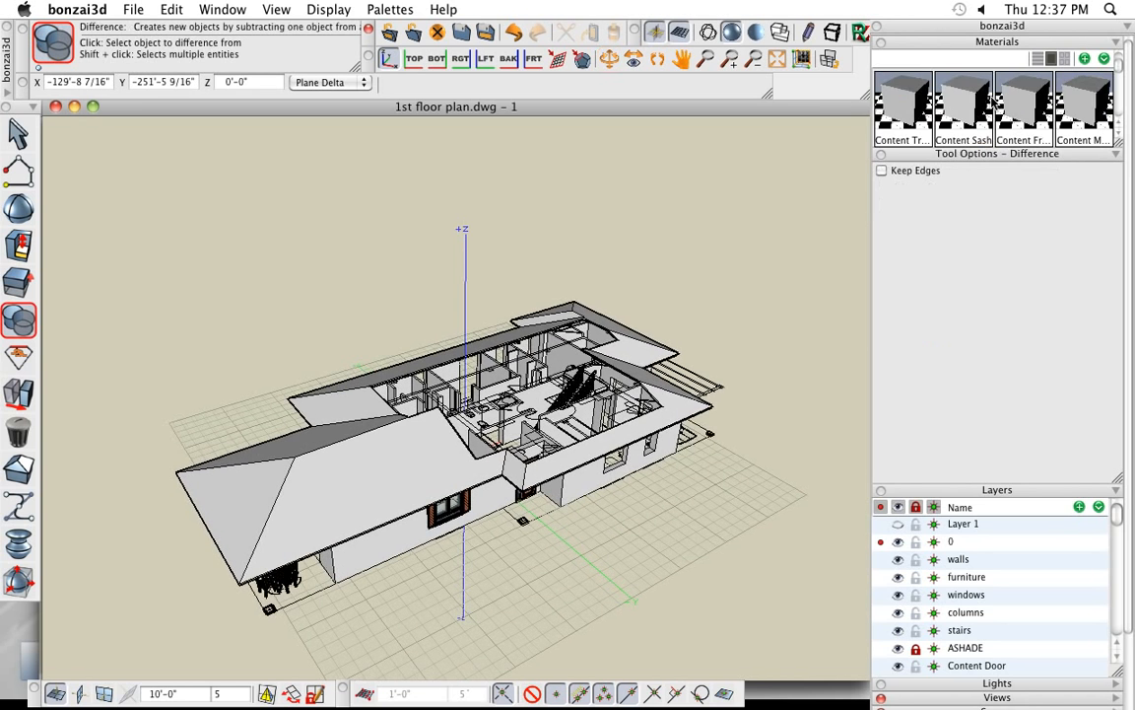
drag(1015, 105, 320, 491)
middle_drag(671, 581, 651, 608)
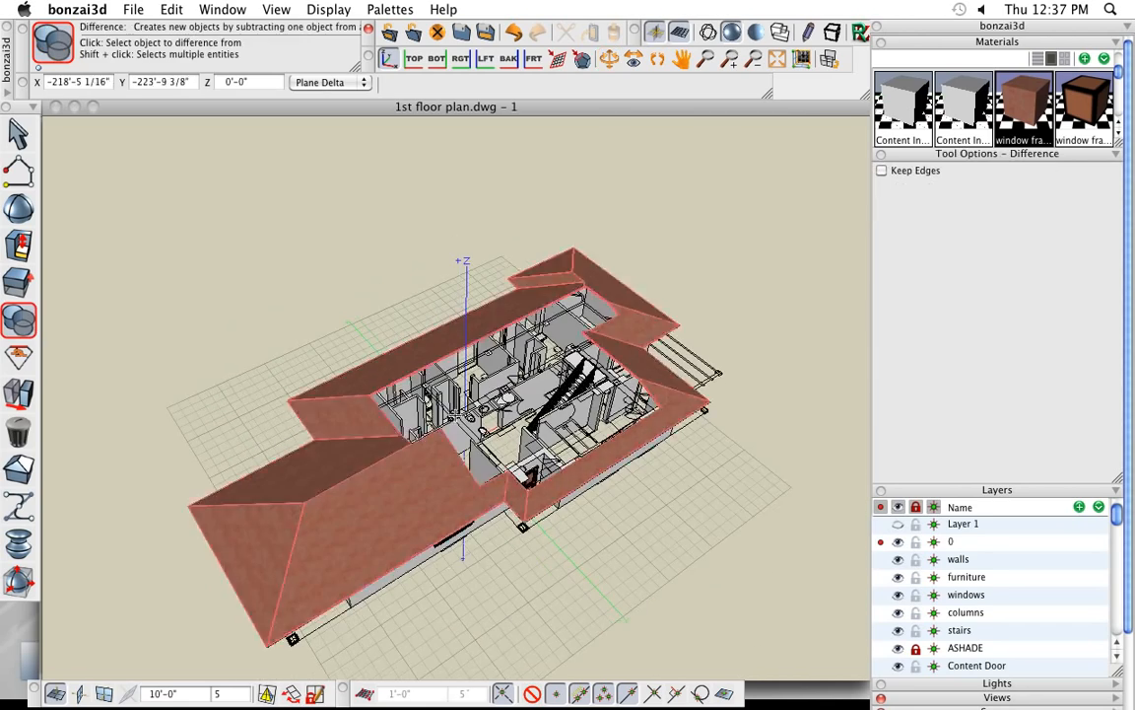
- Check the coloured roof from several angles and switch to Adobe Reader
middle_drag(475, 382, 630, 503)
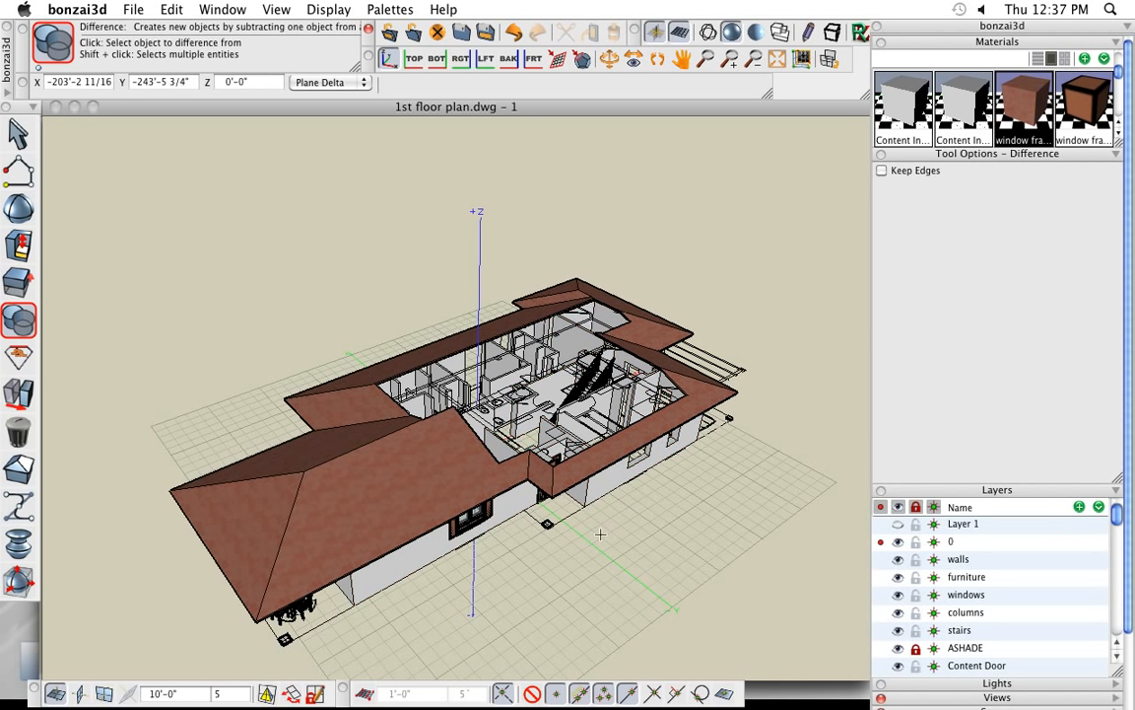
shift+middle_drag(603, 533, 600, 498)
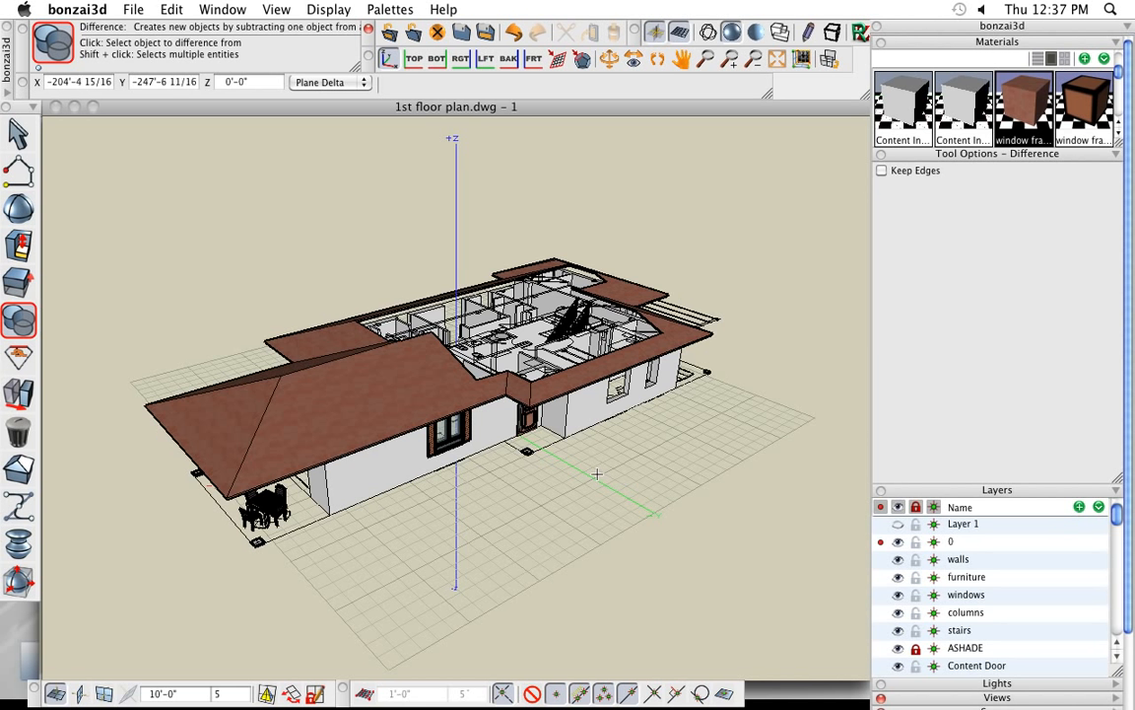
key(super+Tab)
key(super+Tab)
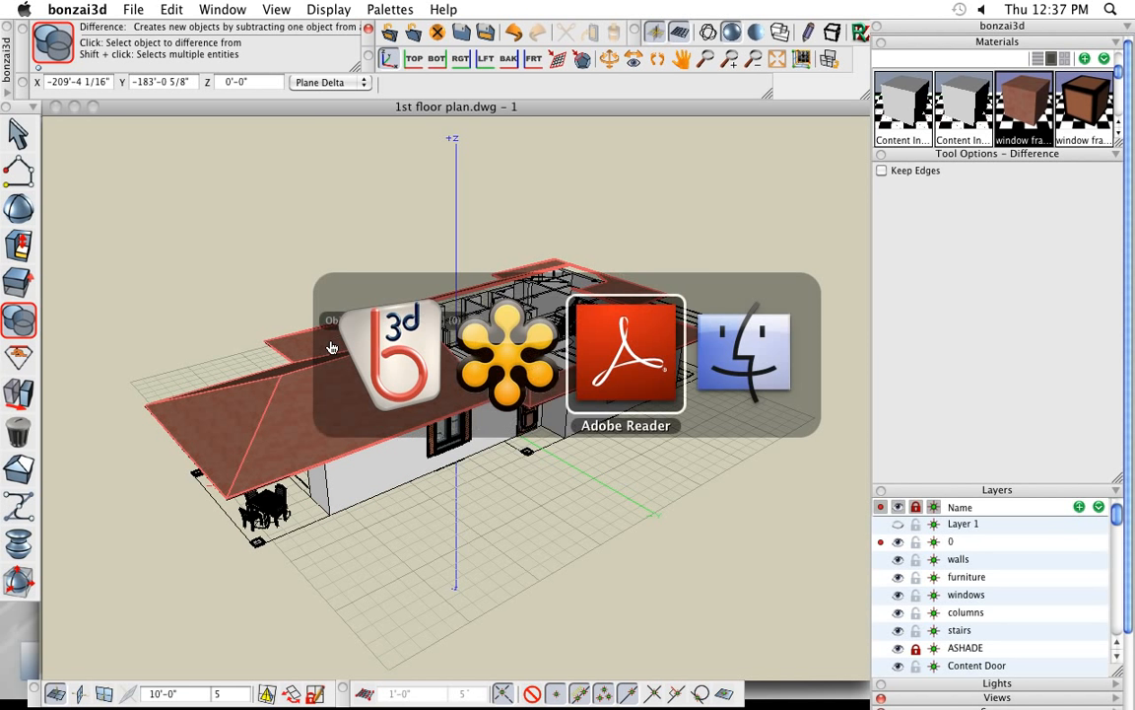